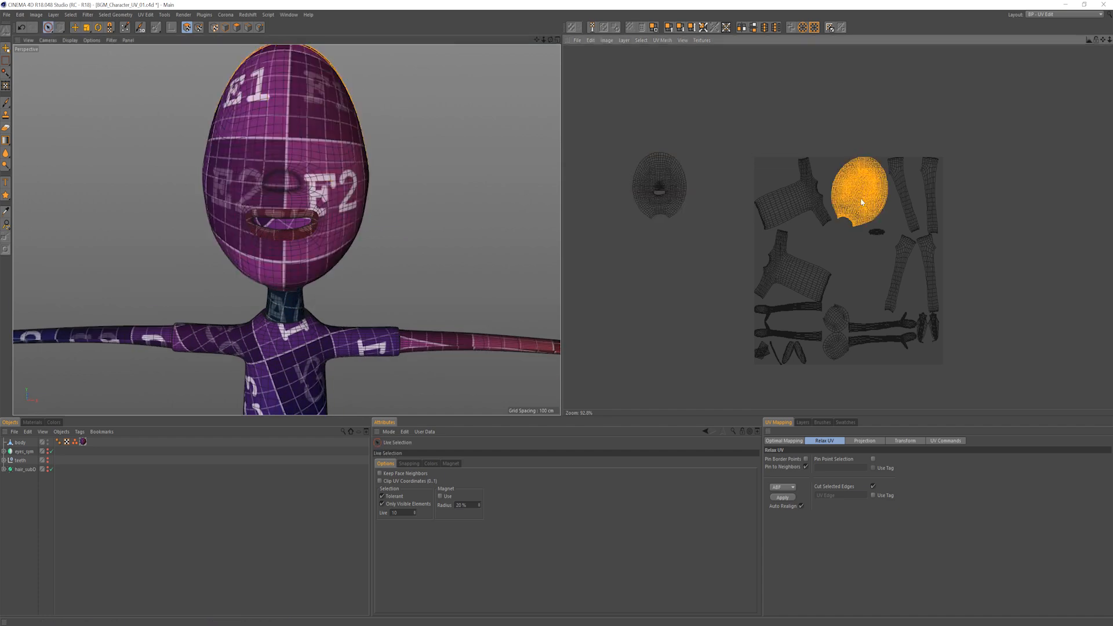
Step: Rotate the back-of-head UV island upright and move it out of the UV square beside the face island
key(r)
drag(861, 203, 747, 215)
alt+drag(371, 191, 226, 188)
drag(729, 213, 746, 212)
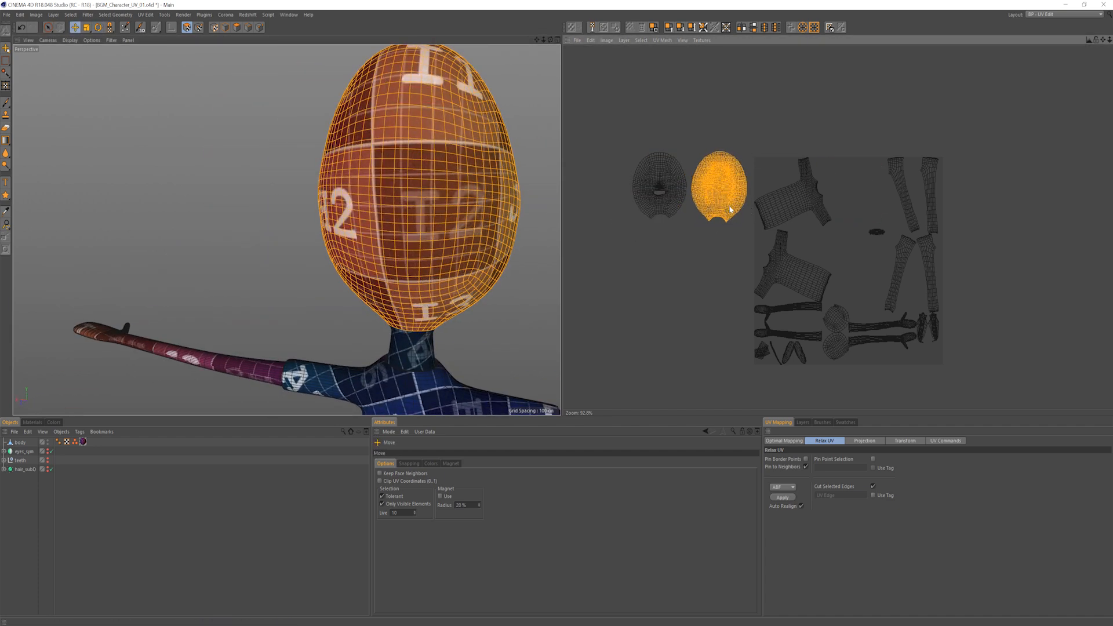
alt+drag(302, 200, 493, 217)
Step: Select the neck UV island and apply an ABF relax with the selected edges cut
key(space)
scroll(790, 350, up, 5)
double_click(727, 350)
scroll(727, 336, down, 4)
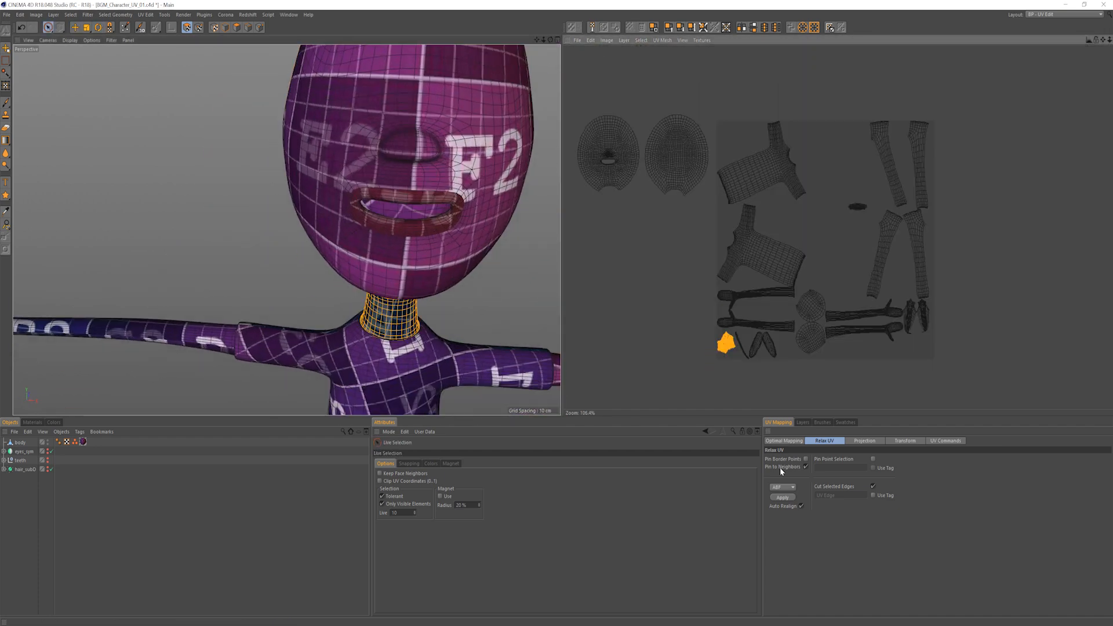
click(782, 498)
Step: Scale down the relaxed neck UV pieces and place them outside the UV square, below the head islands
drag(811, 241, 693, 329)
alt+middle_drag(693, 329, 732, 248)
key(t)
drag(718, 313, 553, 330)
alt+middle_drag(704, 249, 706, 297)
key(e)
drag(720, 313, 733, 218)
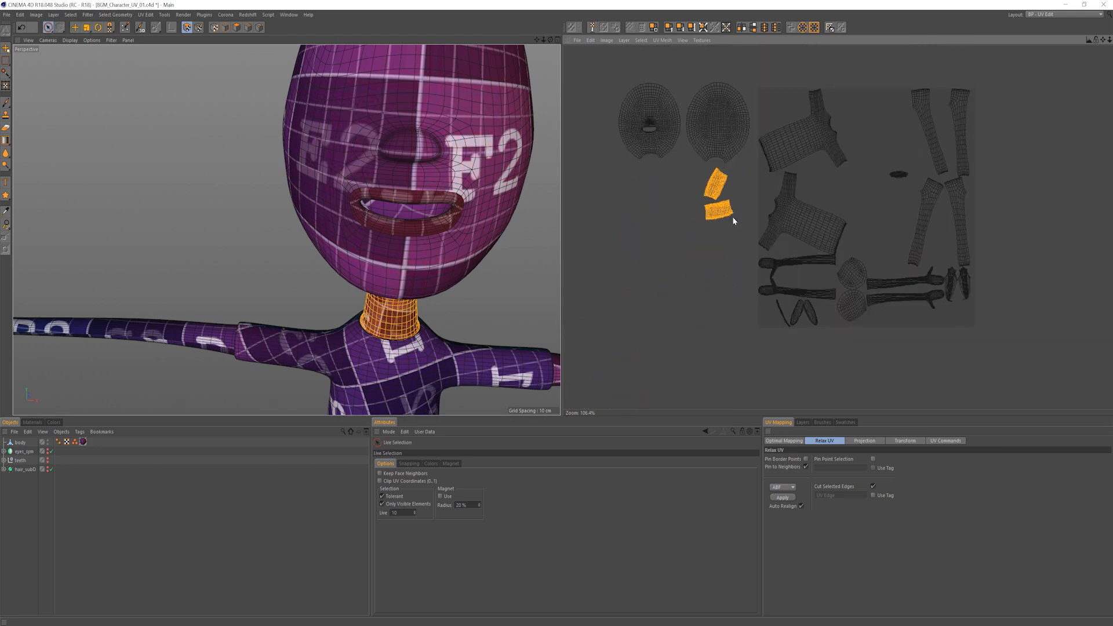
Step: Select the upper neck UV piece, rotate it to straighten its texture and reposition it
double_click(717, 184)
alt+drag(324, 232, 440, 255)
key(r)
drag(732, 188, 754, 190)
alt+drag(258, 270, 231, 243)
key(e)
drag(720, 185, 704, 174)
Step: Mirror the neck UV piece in both V and U and shift it below the head islands
click(753, 27)
click(741, 28)
drag(698, 226, 638, 199)
Step: Select the other neck UV piece and rotate it to straighten its texture on the model
double_click(721, 215)
key(r)
alt+drag(243, 255, 406, 261)
drag(652, 191, 664, 191)
key(e)
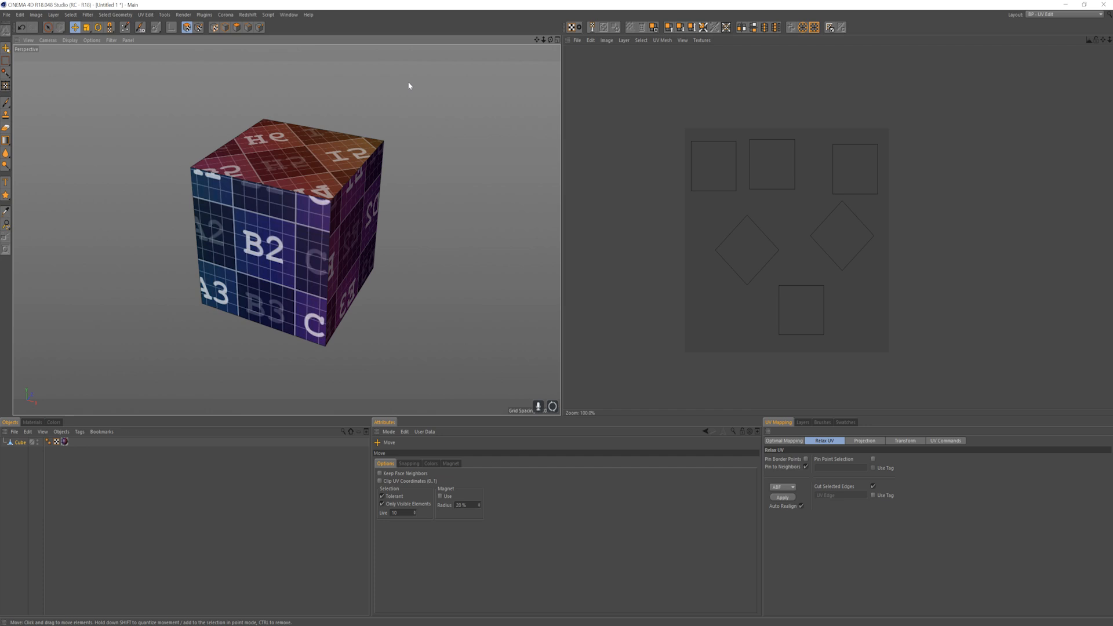
Step: In UV Polygons mode, select the cube's UV islands one by one to examine which face each one covers
alt+drag(408, 83, 387, 70)
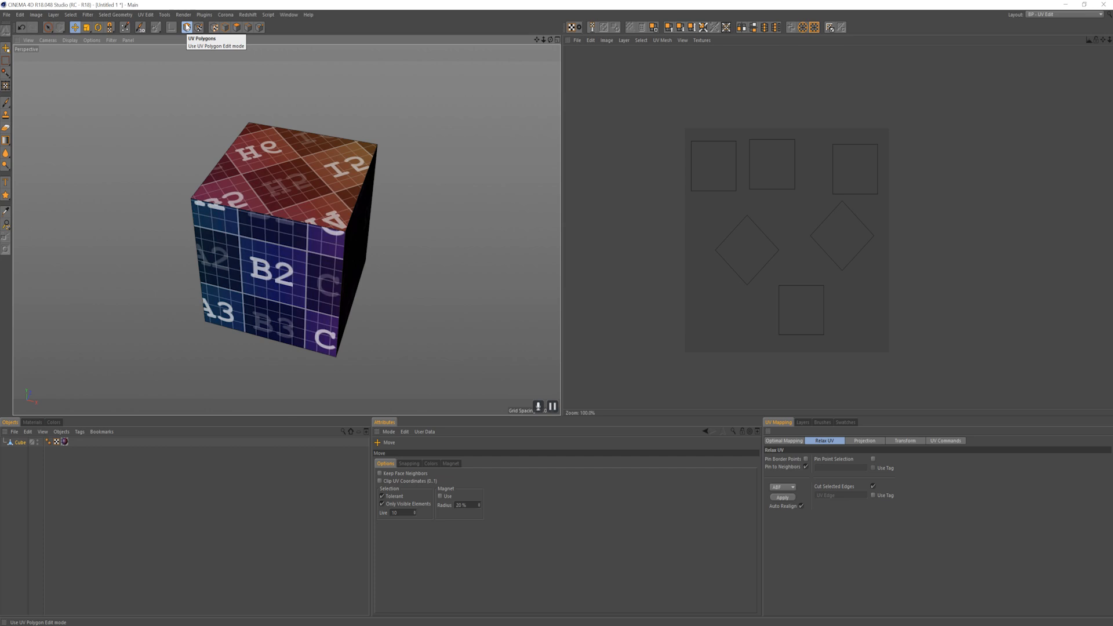
click(186, 27)
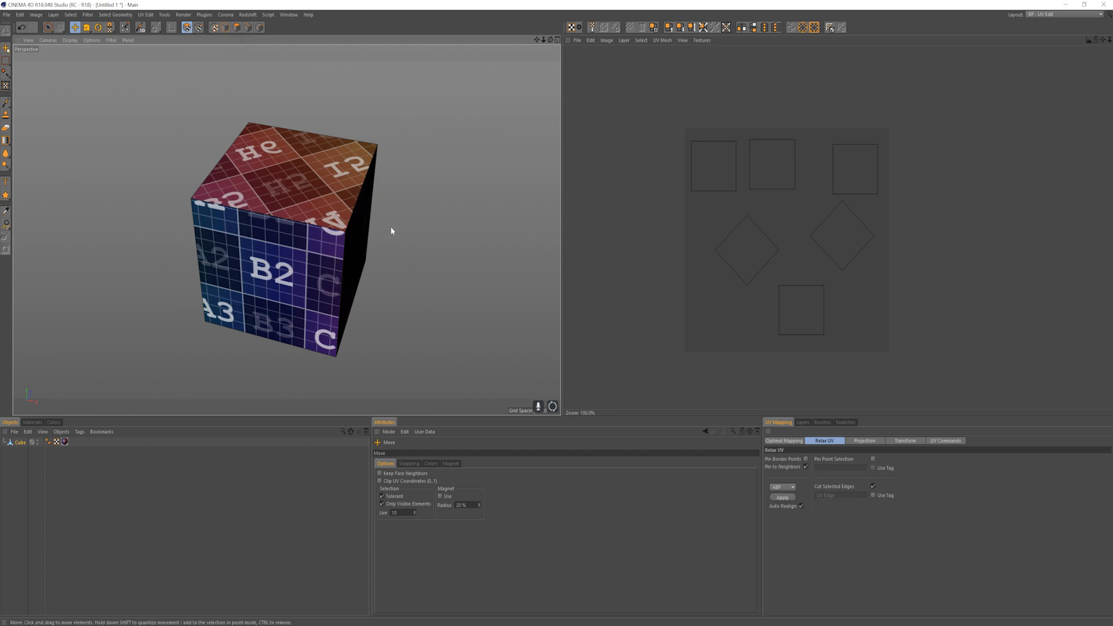
click(710, 176)
alt+drag(367, 190, 423, 203)
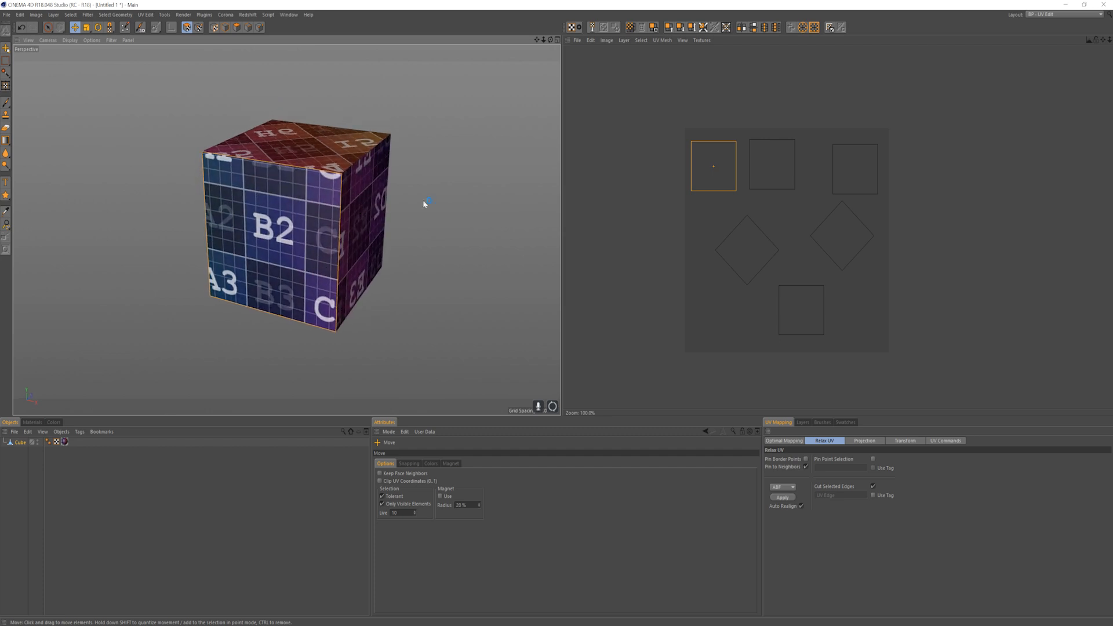
click(782, 168)
click(889, 175)
click(865, 177)
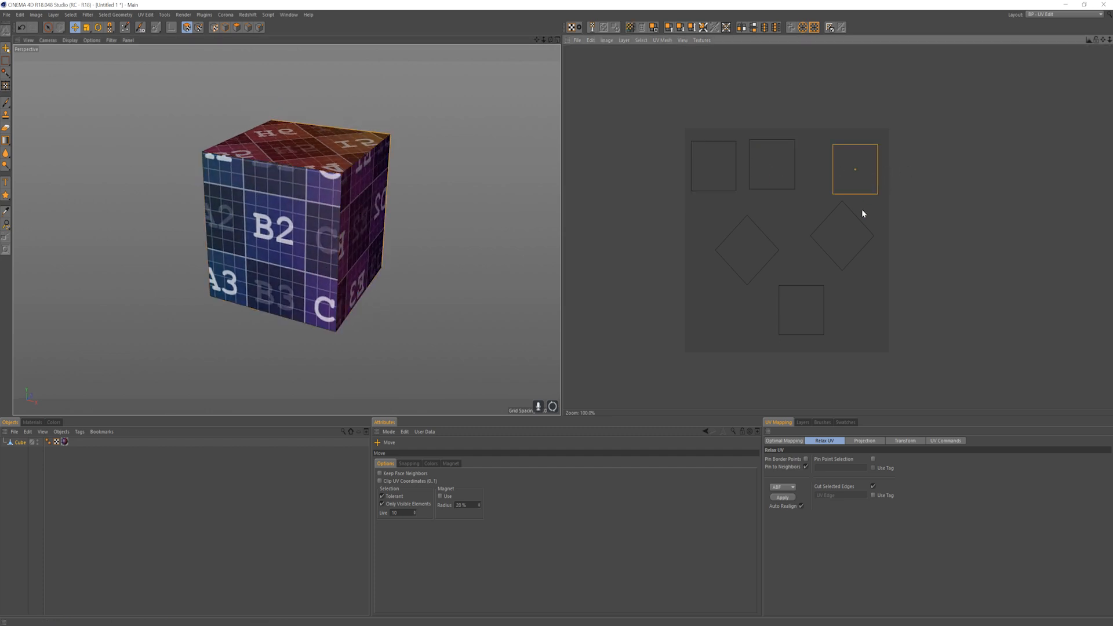
click(851, 243)
click(855, 277)
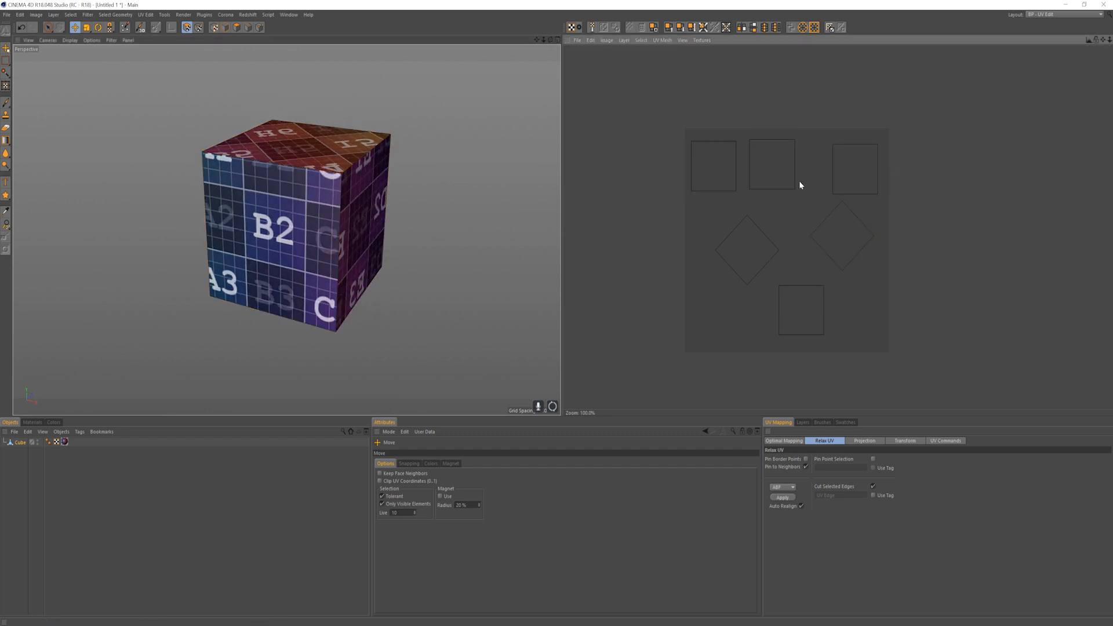
Step: Select the cube's front-face UV island and move it slightly upward
alt+middle_drag(713, 222, 723, 278)
key(space)
click(717, 203)
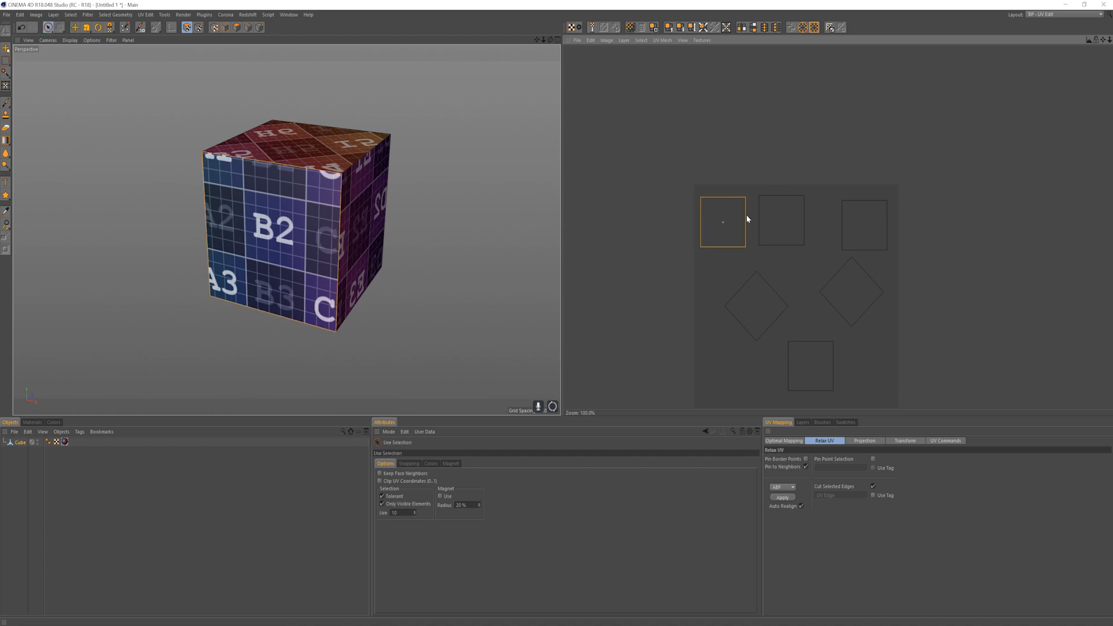
key(space)
mouse_move(733, 208)
mouse_down()
mouse_move(684, 205)
mouse_move(672, 182)
mouse_move(662, 212)
mouse_move(688, 217)
mouse_move(710, 200)
mouse_move(683, 192)
mouse_move(671, 197)
mouse_move(733, 211)
mouse_up()
Step: Select the UV island of the cube's side face with reversed lettering and mirror it in U
click(769, 218)
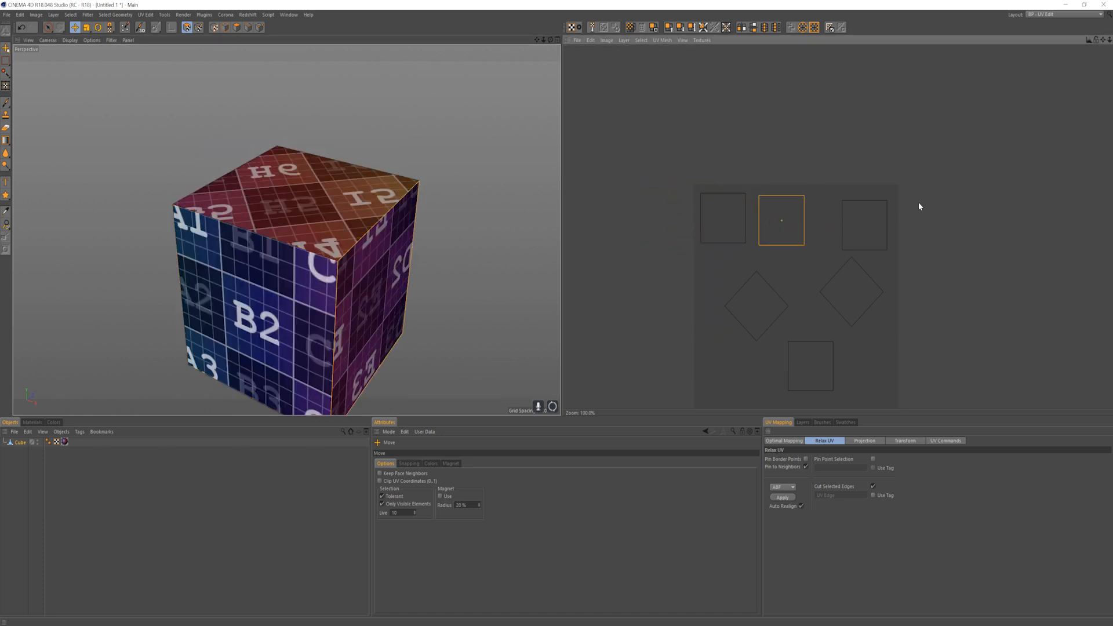
alt+drag(427, 201, 392, 192)
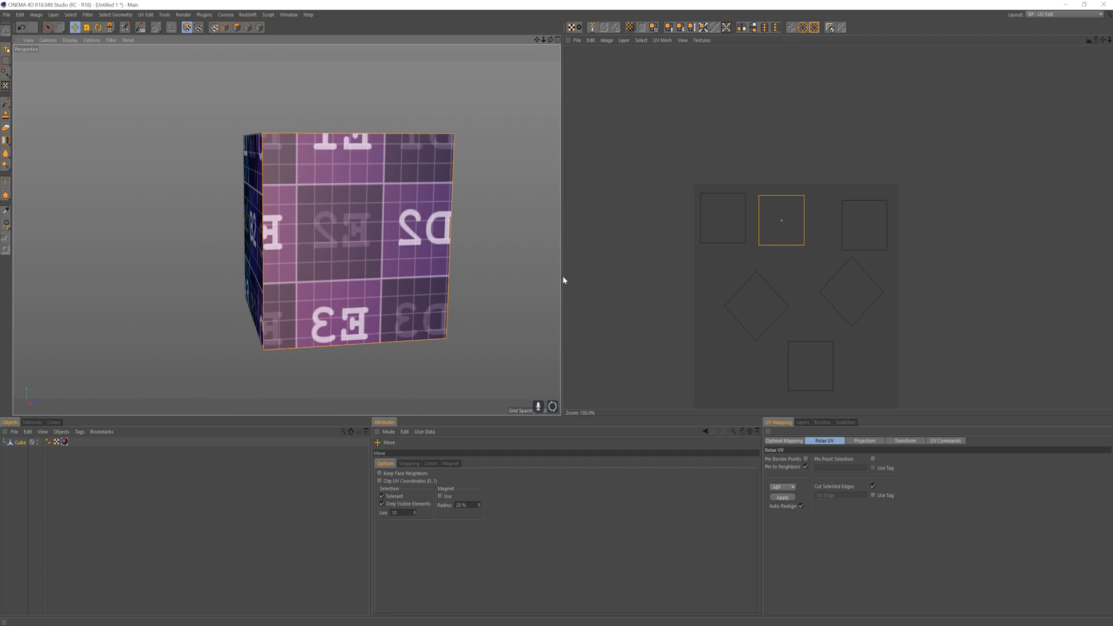
alt+drag(428, 242, 440, 255)
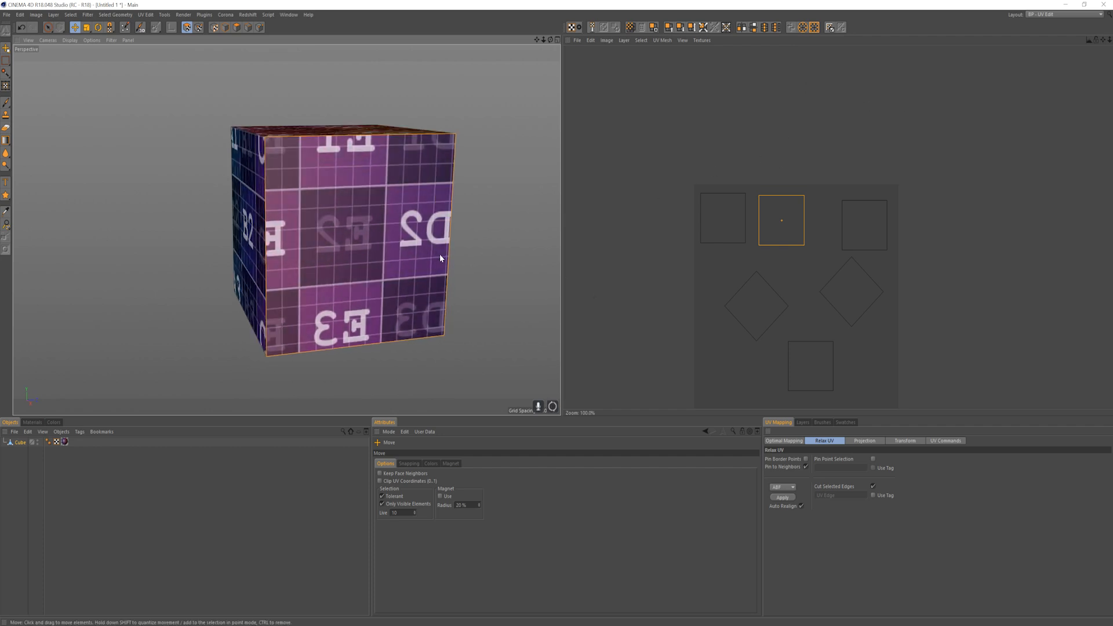
click(741, 29)
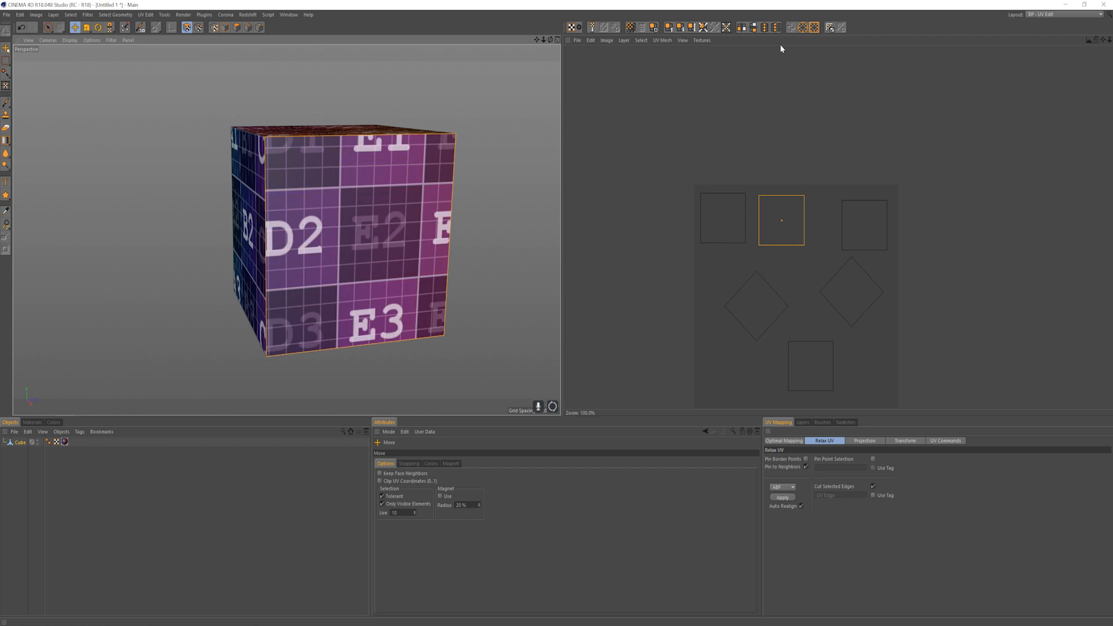
Step: Select the UV island of the cube's upper face, mirror it in V and rotate it to straighten its lettering
key(9)
click(851, 284)
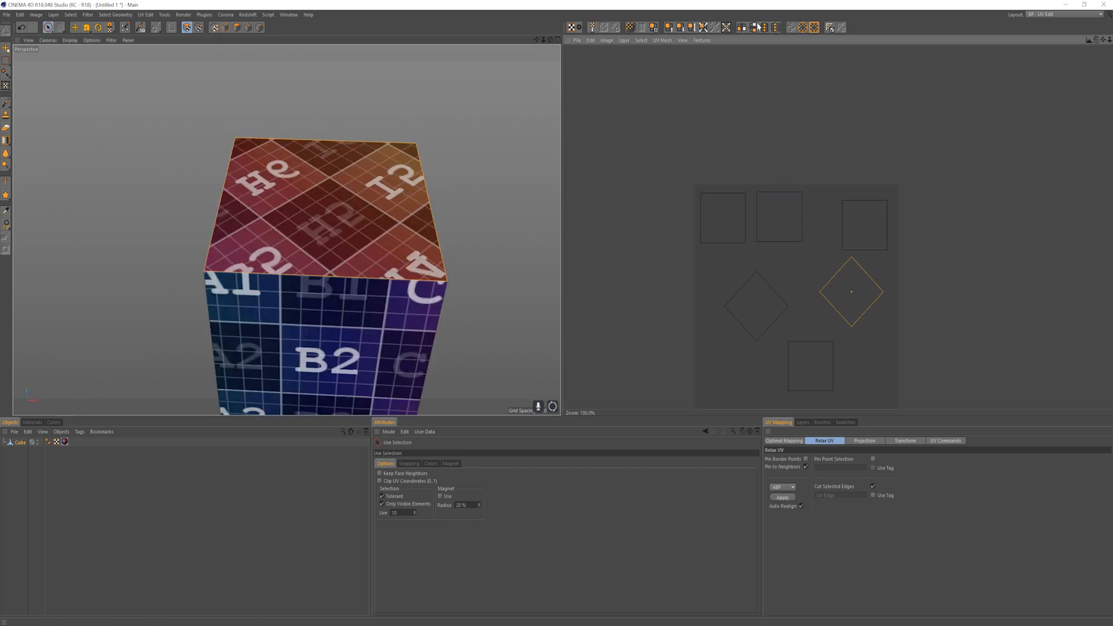
click(755, 28)
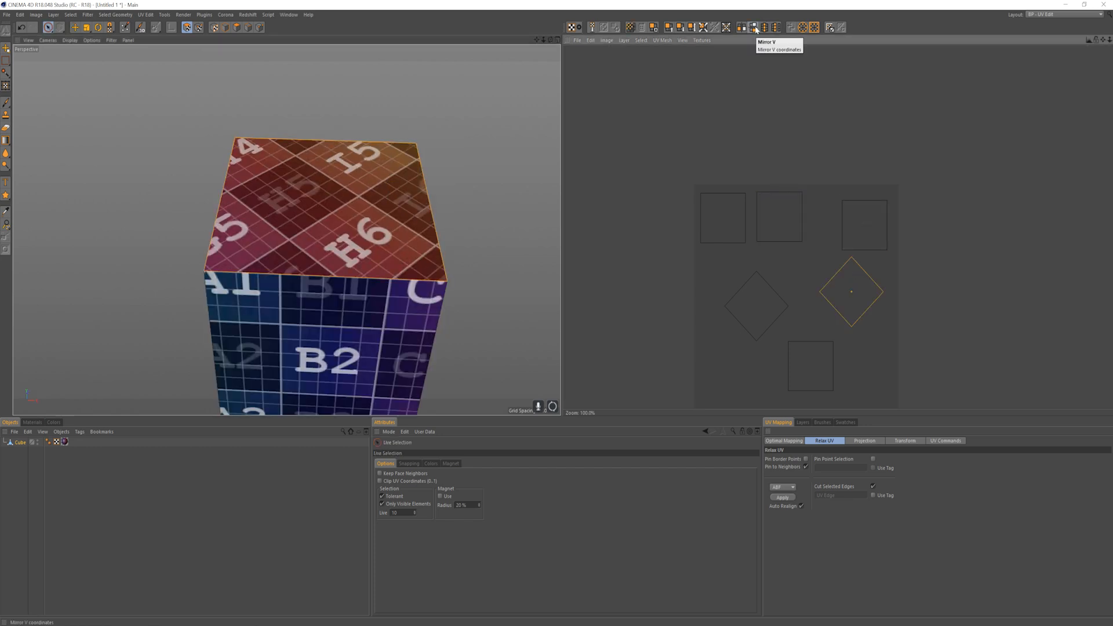
alt+drag(500, 275, 463, 262)
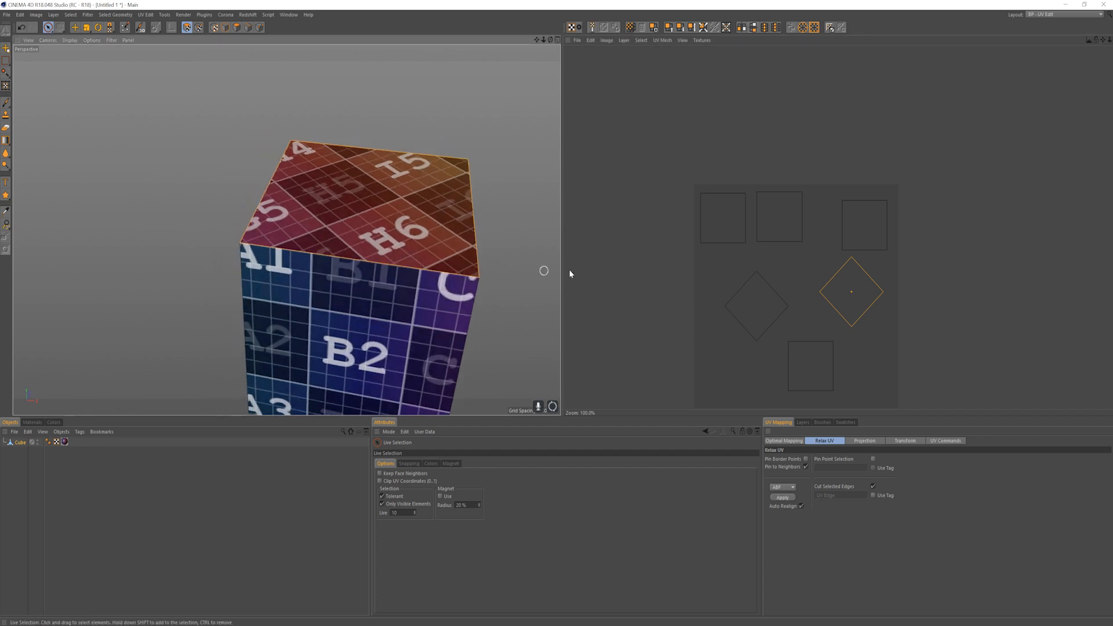
alt+middle_drag(413, 239, 391, 221)
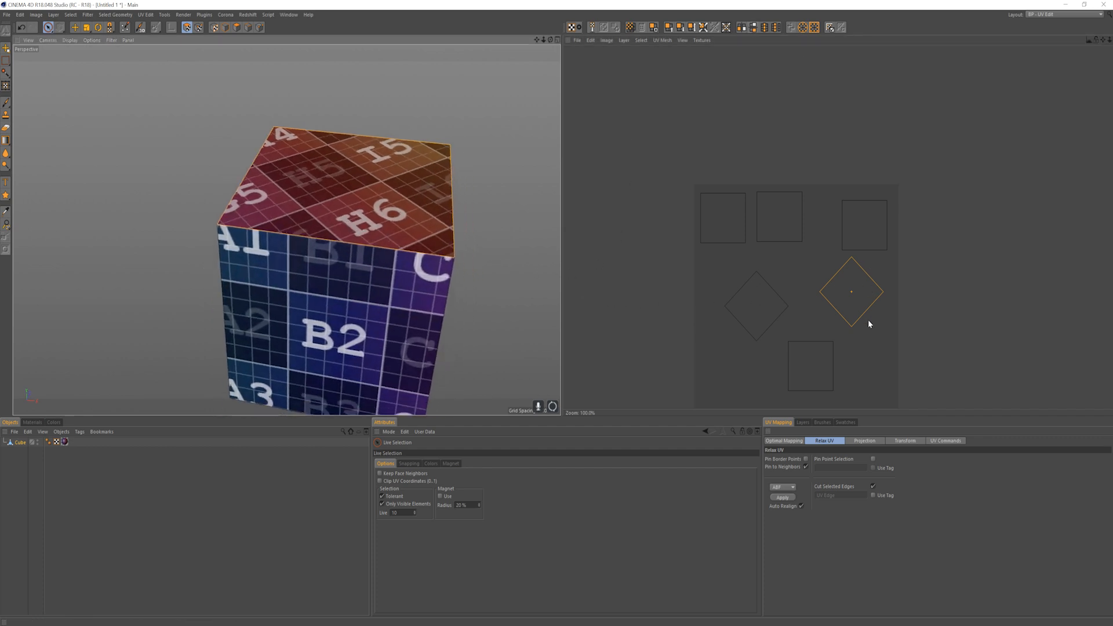
key(r)
drag(869, 322, 991, 308)
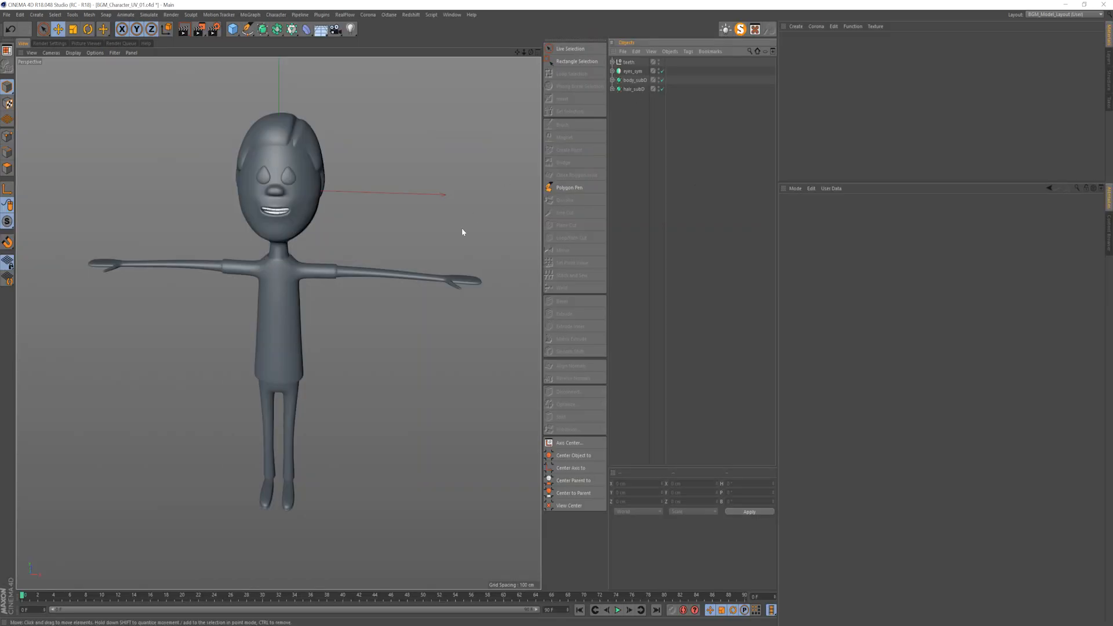
Step: Display the character with shaded lines and hide the hair_subD, teeth and eyes_sym objects, with body_subD first in the object list
key(n)
key(b)
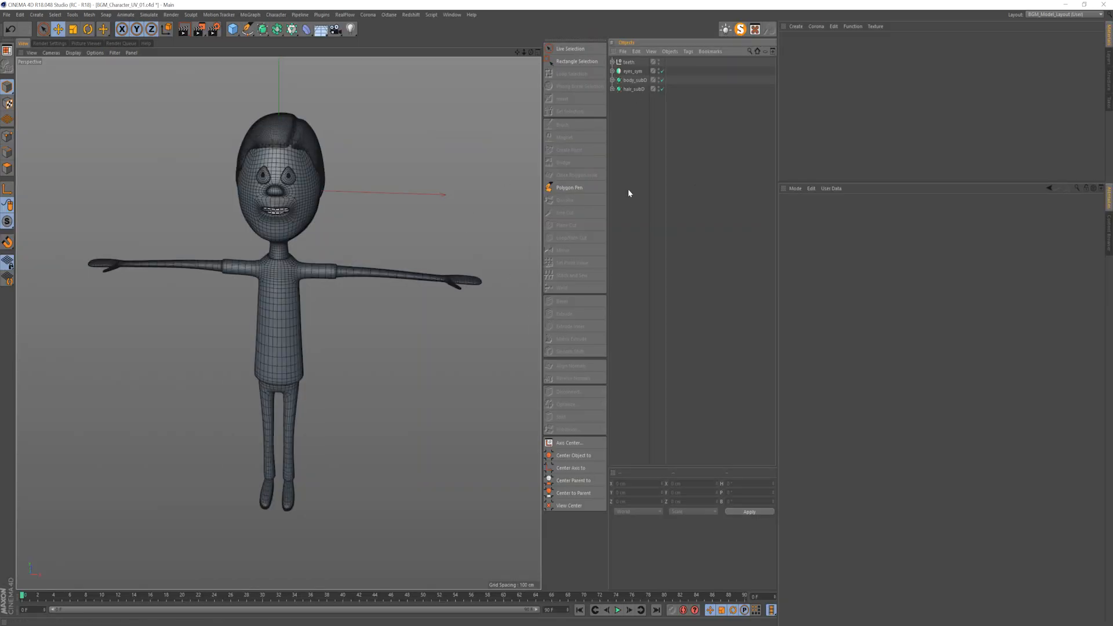
click(657, 90)
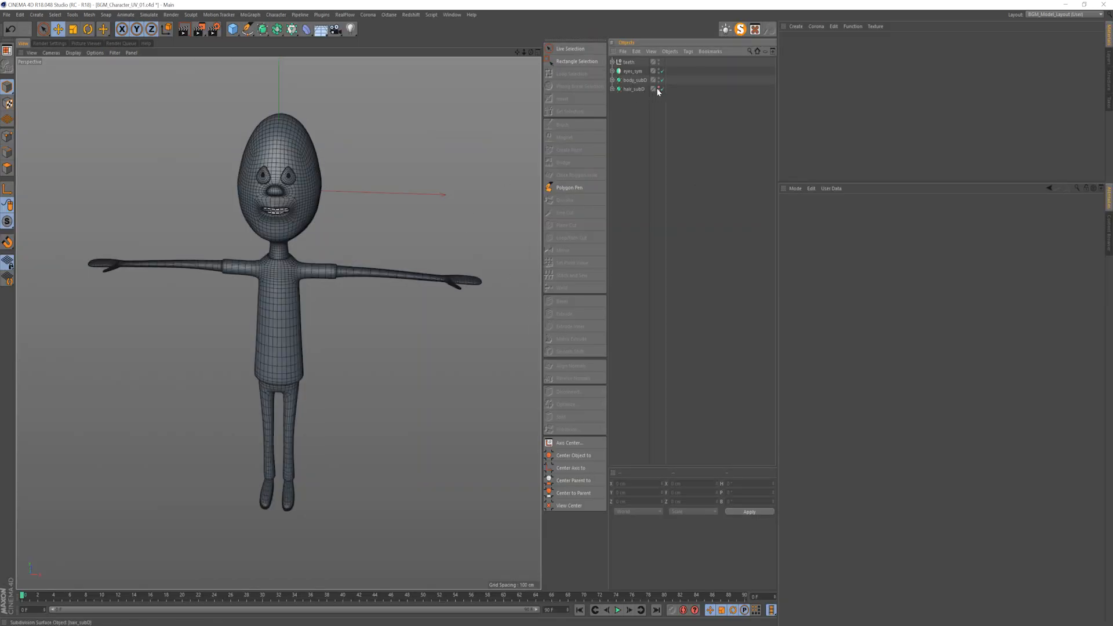
mouse_move(640, 88)
mouse_down()
mouse_move(655, 83)
mouse_move(631, 76)
mouse_up()
click(658, 80)
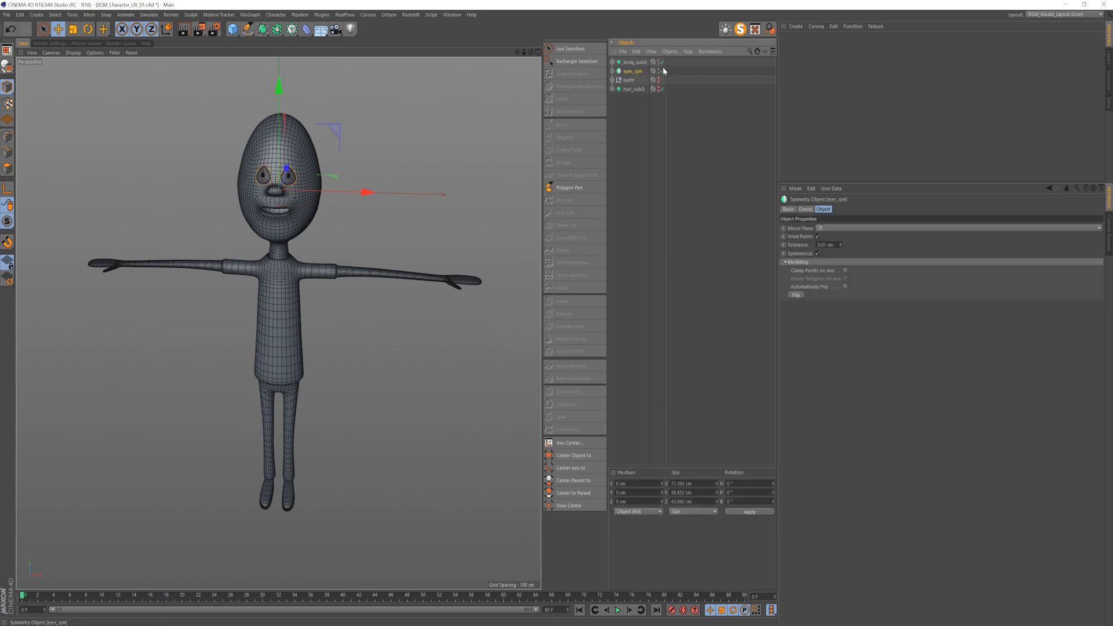
alt+click(658, 72)
Step: Reveal the body mesh inside body_subD and examine the parent's subdivision settings and the mesh around the neck
click(612, 62)
click(634, 62)
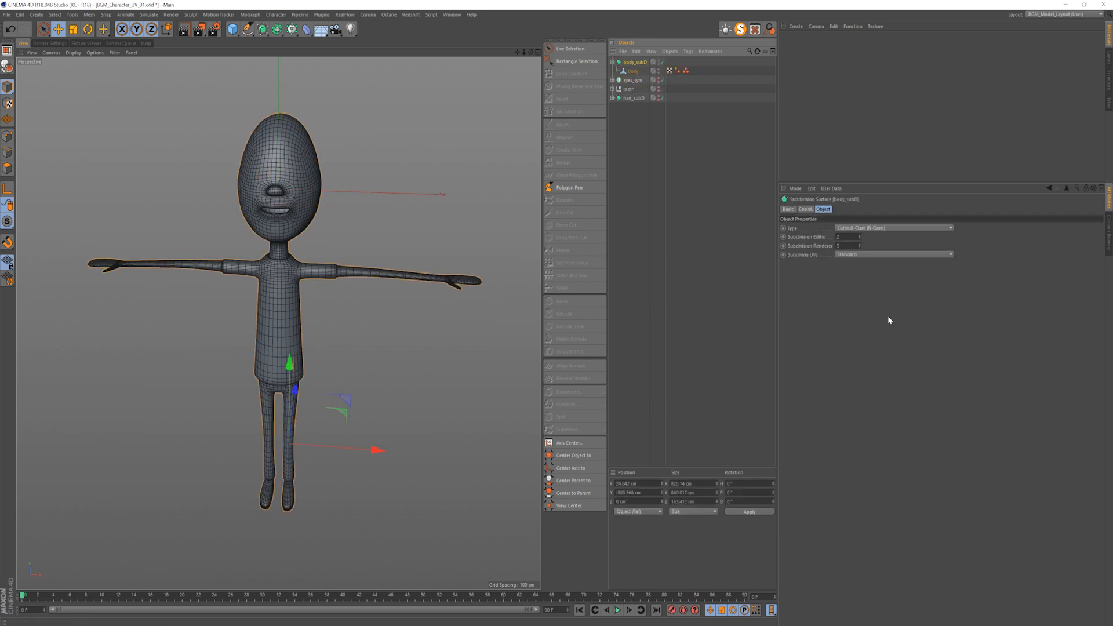
click(840, 246)
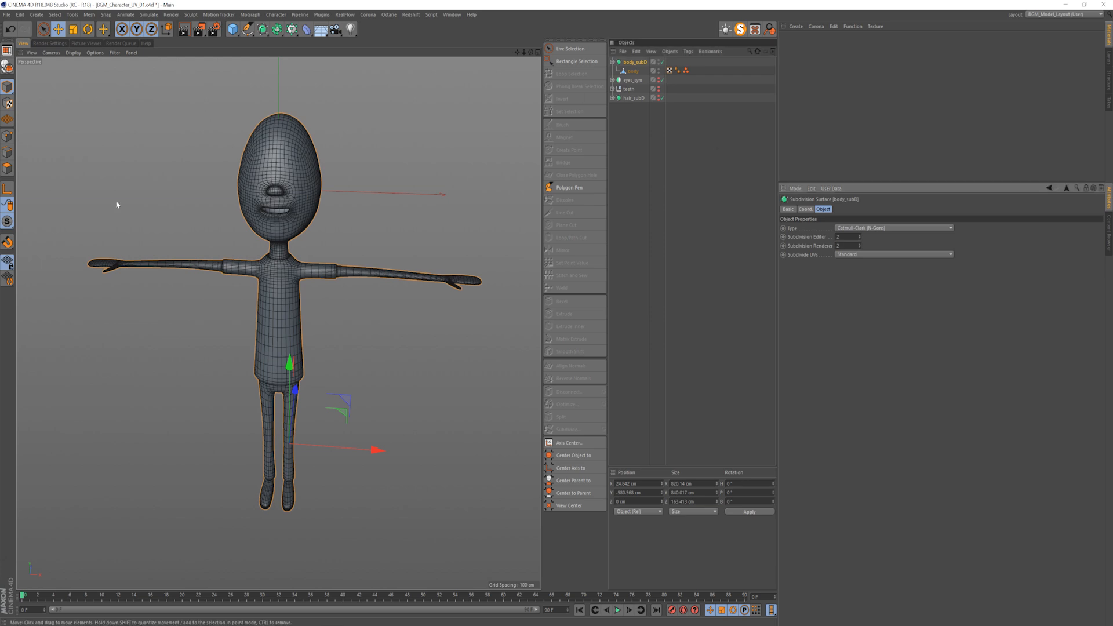
alt+right_drag(256, 225, 293, 279)
mouse_move(293, 279)
alt+mouse_down()
mouse_move(333, 291)
mouse_move(302, 295)
alt+mouse_up()
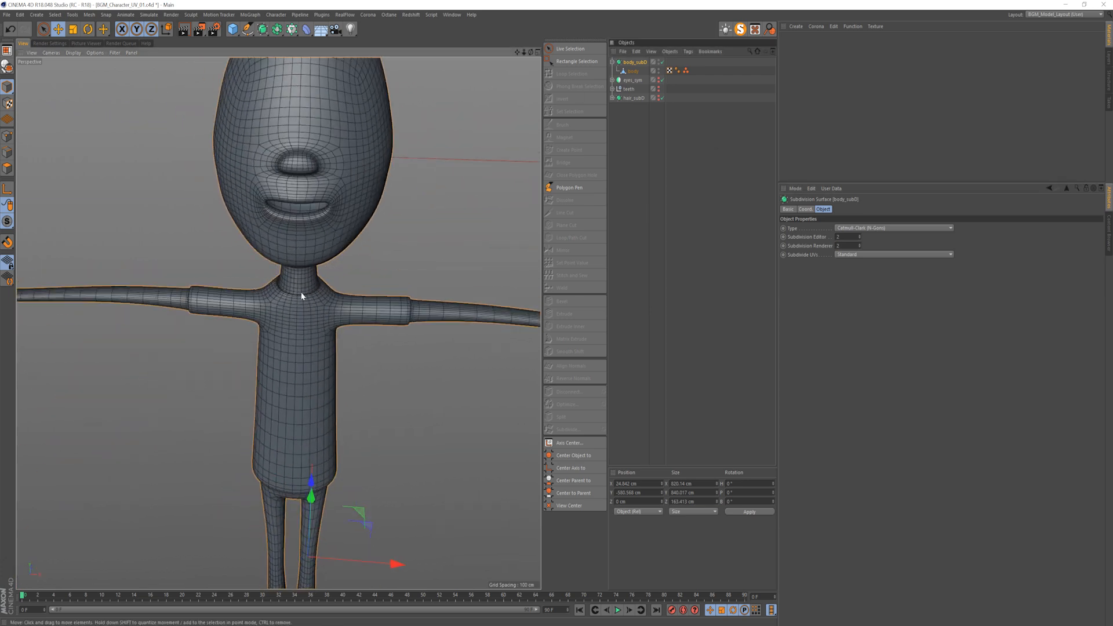
alt+right_drag(302, 295, 394, 302)
Step: In edge mode on the body mesh, loop-select the side seam running over the neck and arms and down the torso
click(632, 71)
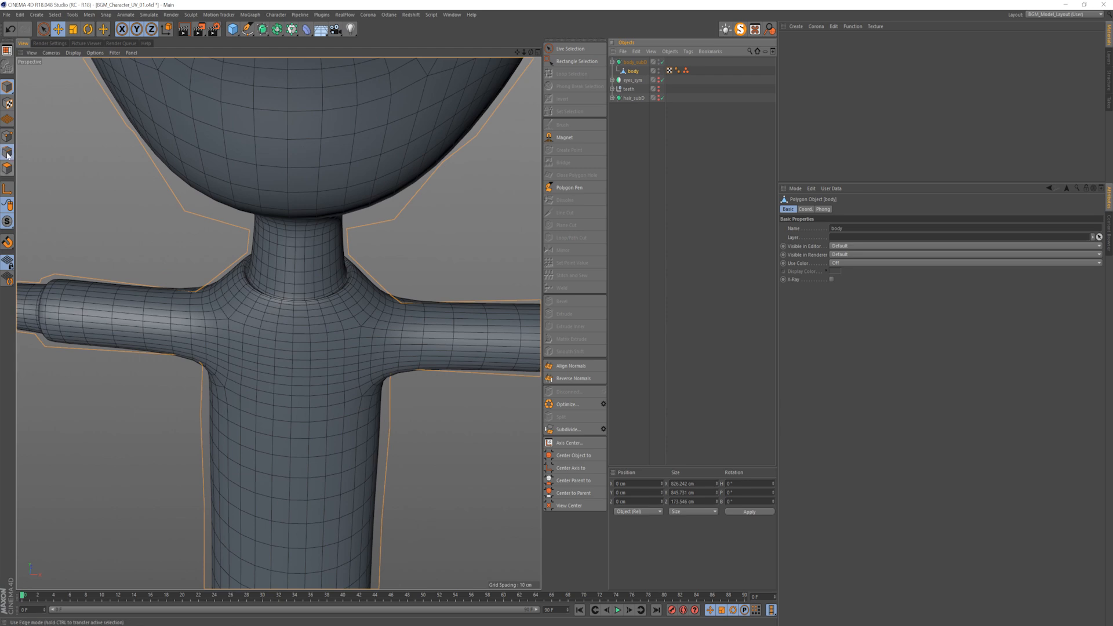
click(7, 152)
key(u)
key(l)
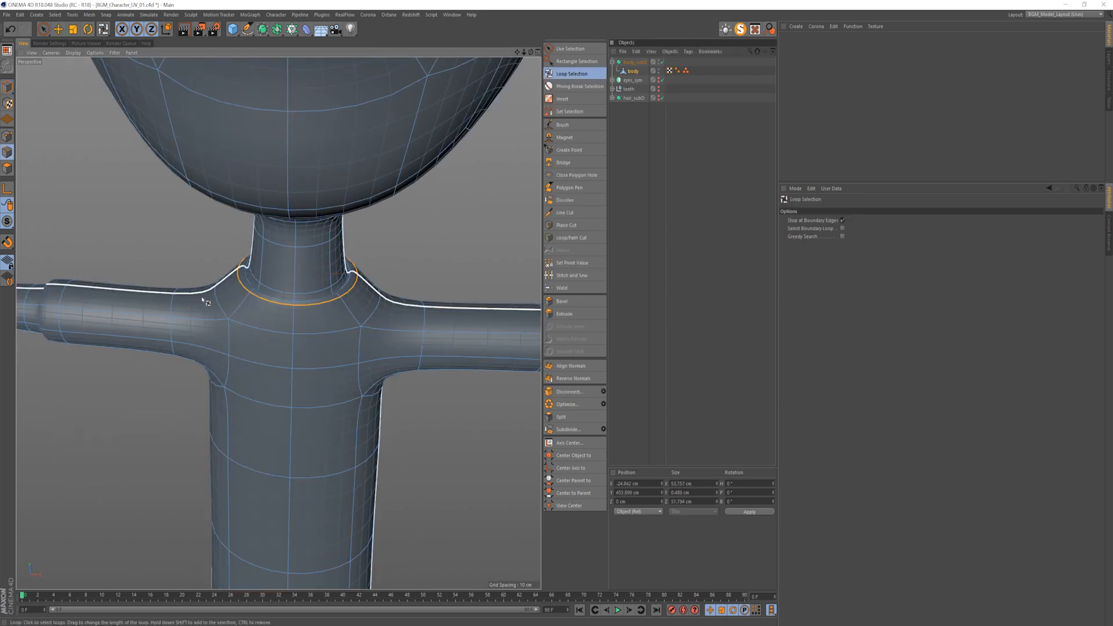
alt+right_drag(316, 258, 390, 265)
alt+drag(390, 265, 407, 279)
alt+right_drag(413, 336, 308, 343)
alt+middle_drag(524, 343, 261, 336)
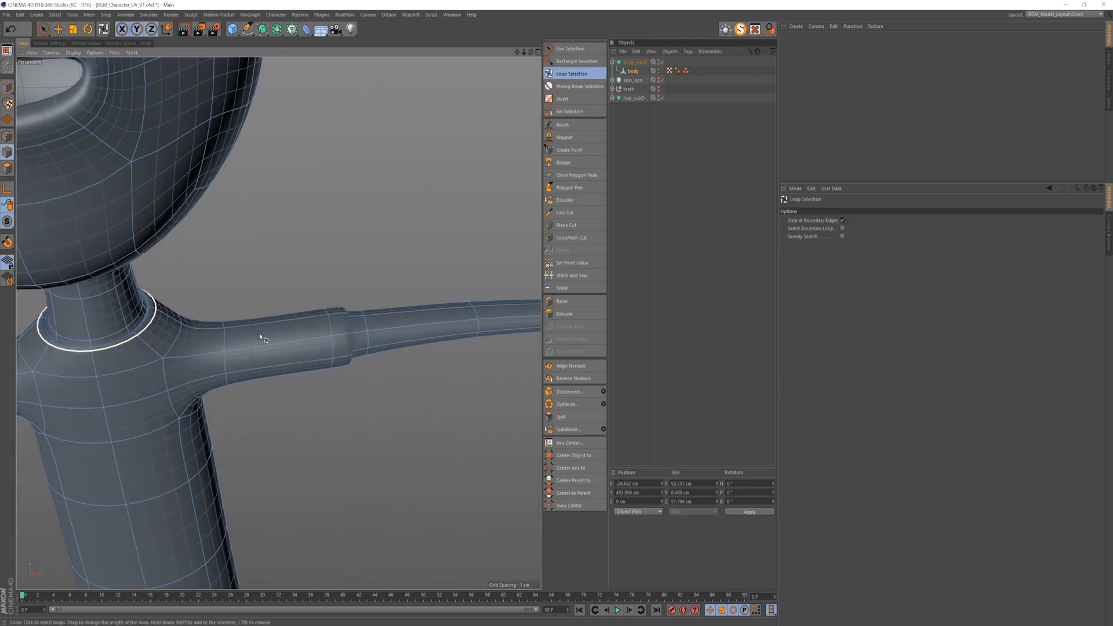
alt+drag(261, 336, 224, 326)
click(175, 260)
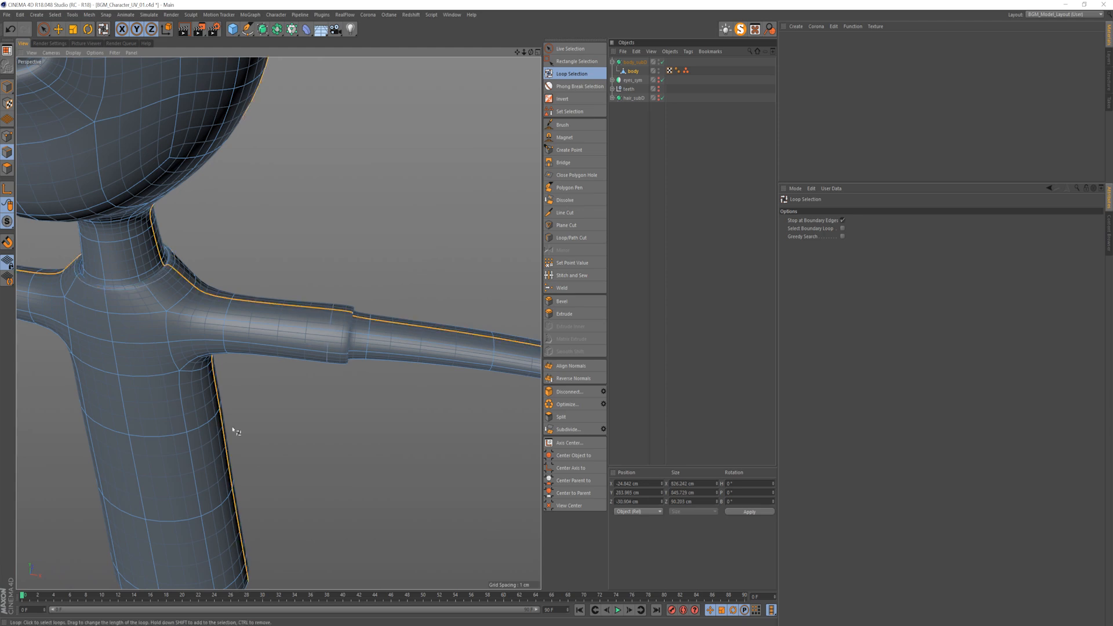
Step: Examine how the selected seam loop runs along the torso, legs, sleeves and arms
alt+middle_drag(234, 432, 233, 160)
alt+middle_drag(239, 455, 235, 290)
alt+right_drag(234, 342, 211, 325)
alt+drag(211, 324, 259, 266)
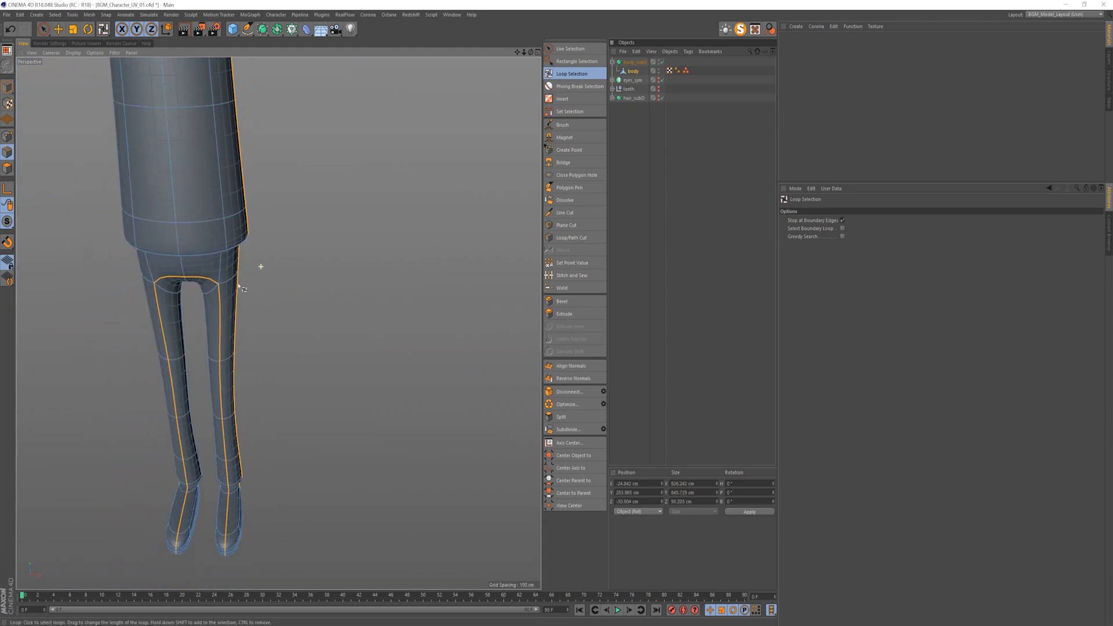
alt+right_drag(258, 266, 214, 244)
alt+middle_drag(284, 237, 276, 332)
scroll(266, 216, up, 10)
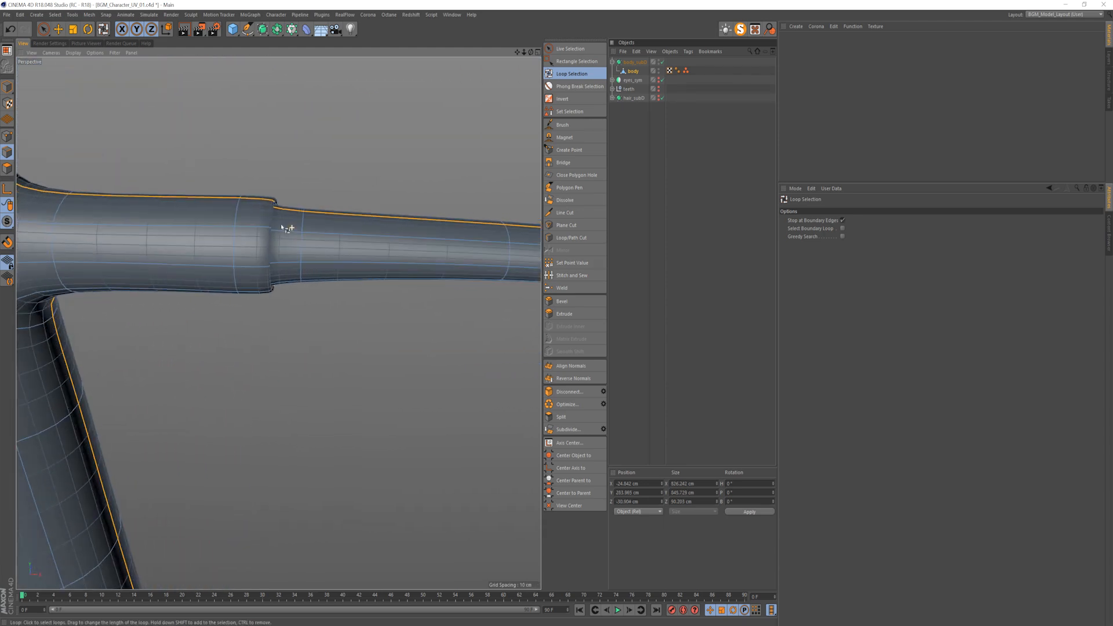
alt+drag(286, 226, 333, 263)
click(318, 214)
scroll(333, 264, down, 6)
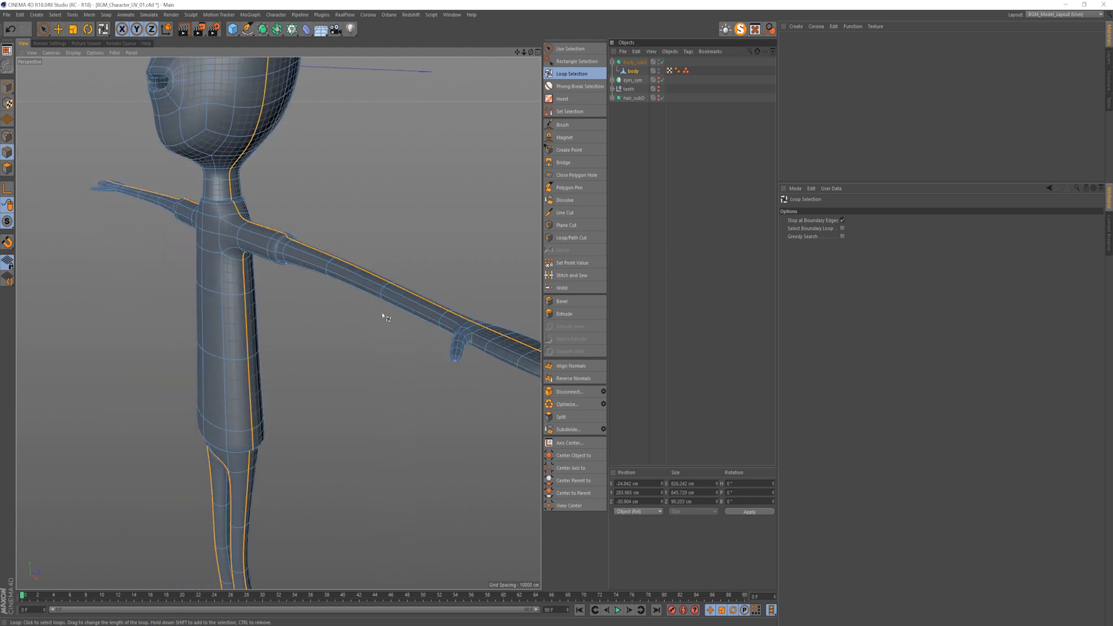
alt+drag(384, 314, 494, 340)
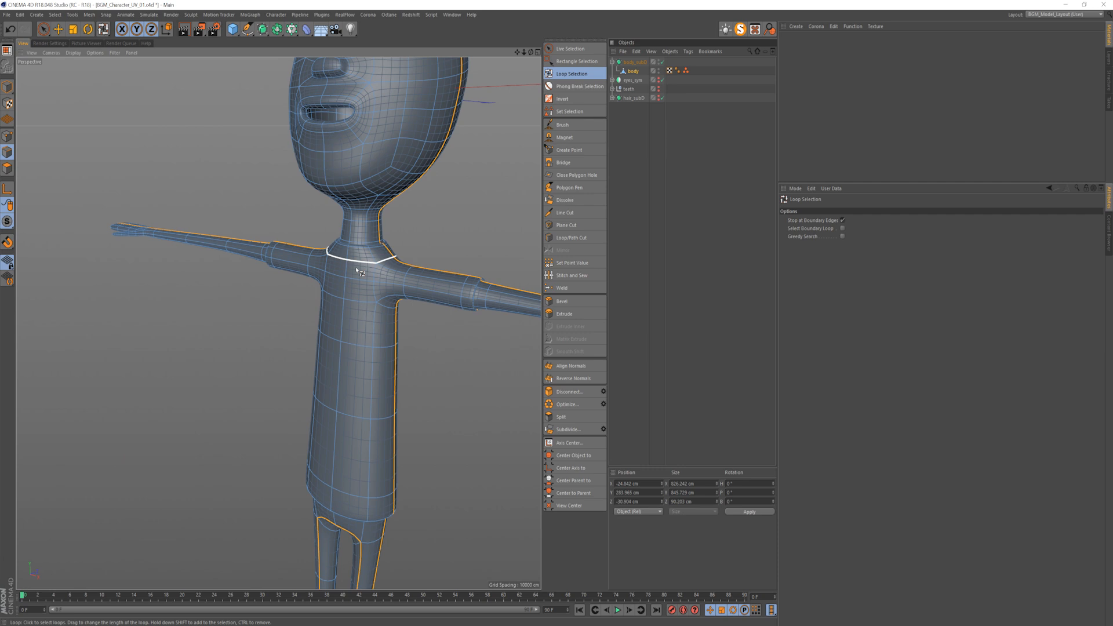
Step: Add the edge loops around the neck just under the head and at the neck's base to the seam selection
alt+middle_drag(388, 107, 375, 324)
mouse_move(330, 333)
alt+right_down()
mouse_move(416, 297)
mouse_move(337, 339)
alt+right_up()
mouse_move(397, 476)
alt+mouse_down()
mouse_move(374, 422)
mouse_move(379, 475)
alt+mouse_up()
click(369, 438)
alt+right_drag(360, 474, 438, 461)
alt+drag(438, 461, 444, 490)
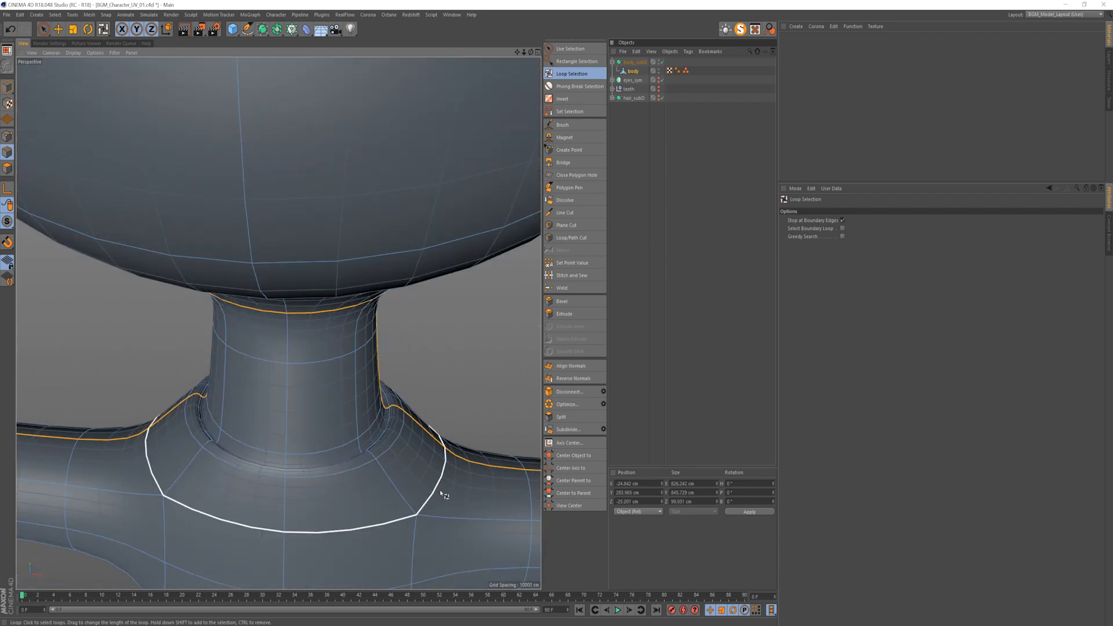
shift+click(387, 433)
alt+right_drag(426, 438, 354, 464)
alt+drag(354, 464, 387, 532)
alt+middle_drag(387, 532, 333, 203)
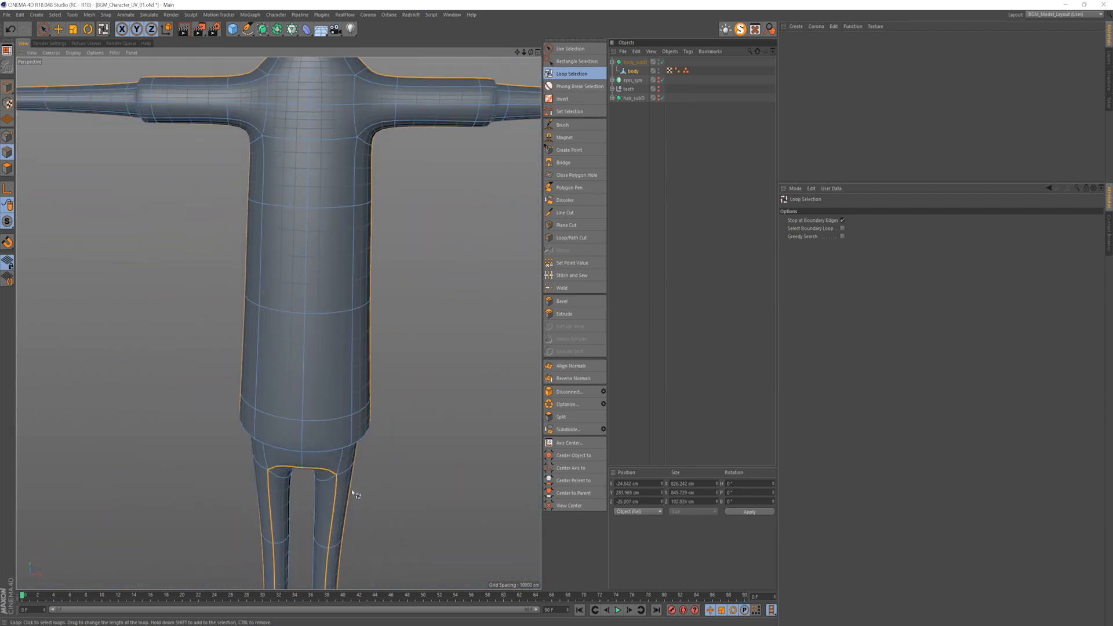
Step: Add the edge loop around the underside of the shirt hem to the seam selection
alt+middle_drag(355, 494, 325, 300)
alt+drag(325, 301, 314, 249)
shift+click(323, 269)
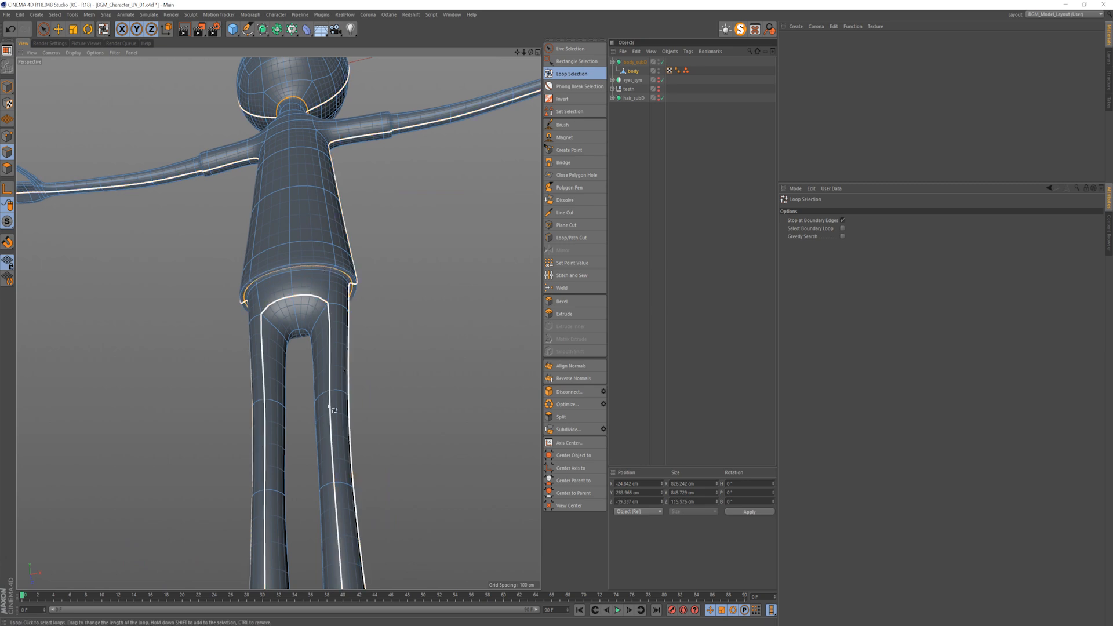
Step: Add the edge loops inside the trouser cuffs, just above the shoes, to the seam selection
alt+middle_drag(330, 406, 326, 226)
alt+drag(378, 452, 364, 529)
alt+right_drag(360, 422, 393, 371)
alt+drag(338, 305, 261, 235)
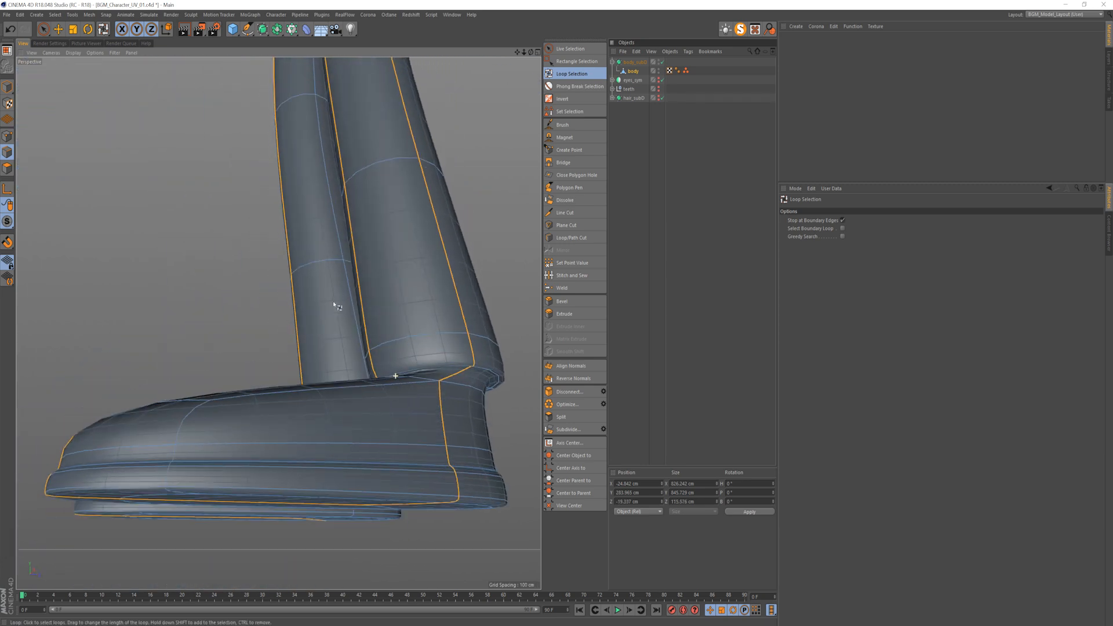
alt+middle_drag(284, 326, 420, 404)
alt+drag(419, 401, 433, 455)
alt+right_drag(428, 452, 464, 432)
alt+drag(451, 485, 390, 477)
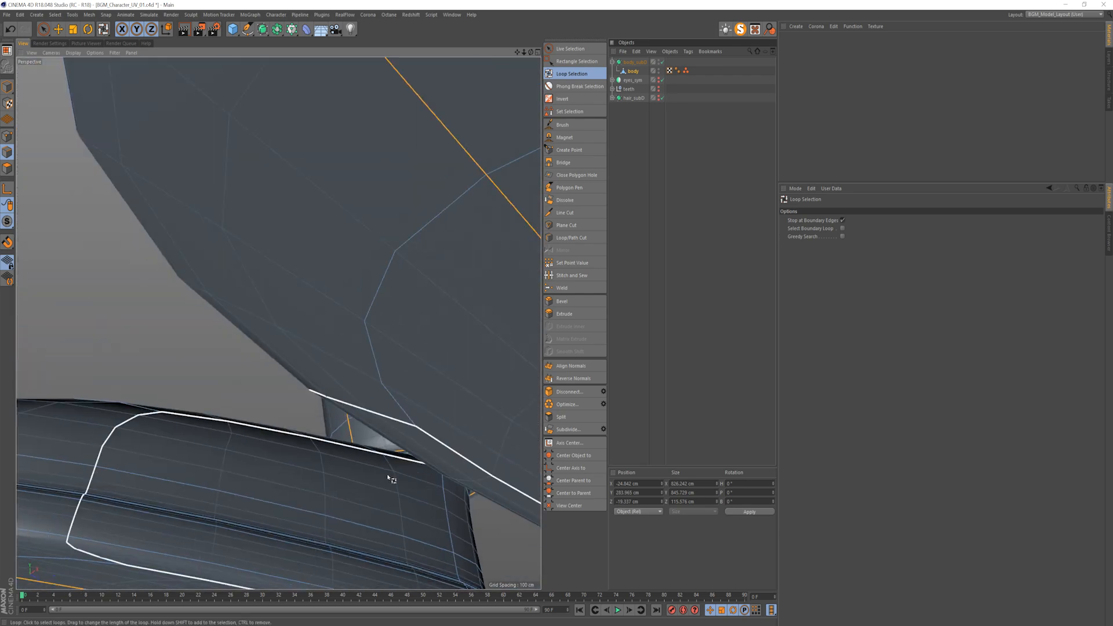
Step: Add the edge loops around the outer rim of both shoe soles to the seam selection
alt+right_drag(423, 511, 276, 423)
alt+drag(276, 422, 278, 371)
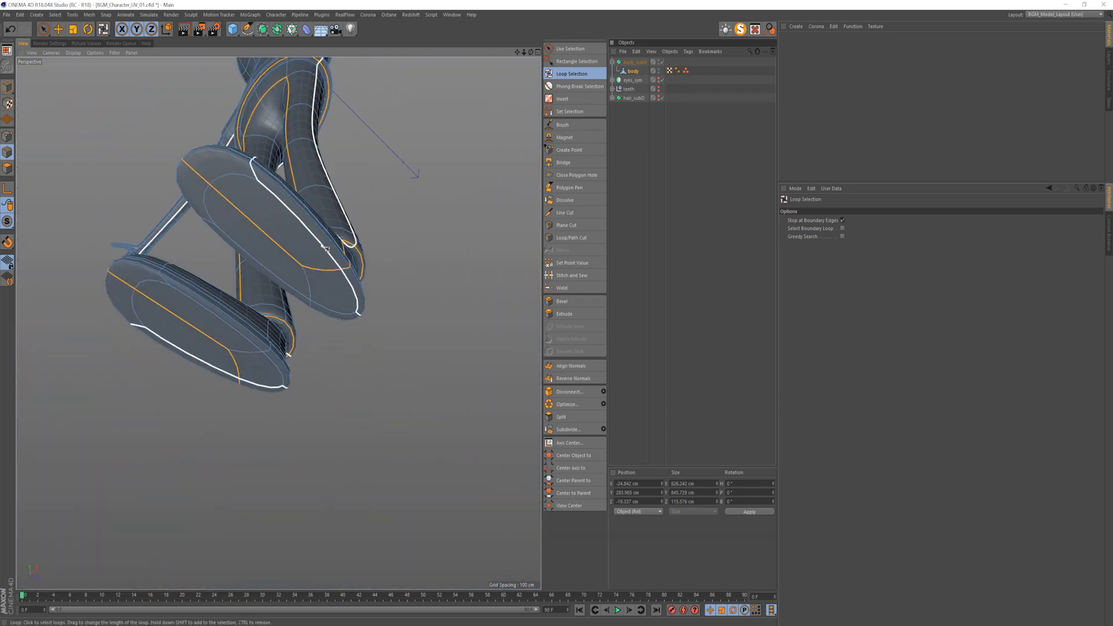
shift+click(249, 329)
Step: Examine how the selected seams run along the legs, crotch, torso, arms and neck
alt+drag(181, 266, 215, 343)
alt+middle_drag(188, 289, 190, 464)
alt+right_drag(236, 296, 197, 360)
alt+middle_drag(239, 293, 243, 411)
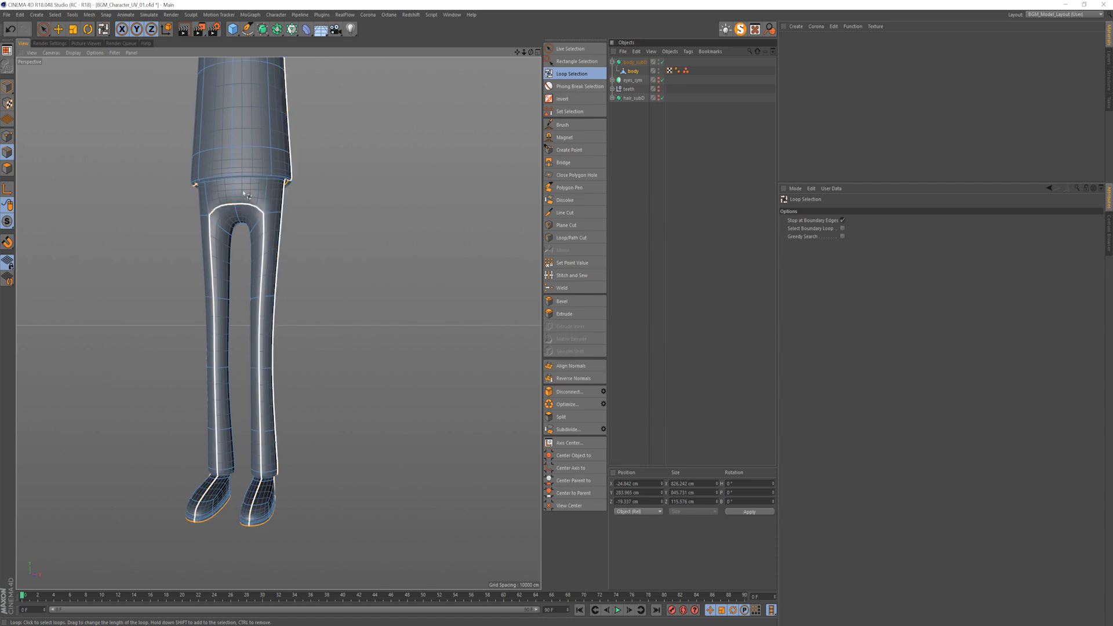
alt+middle_drag(233, 219, 243, 246)
alt+drag(243, 246, 251, 224)
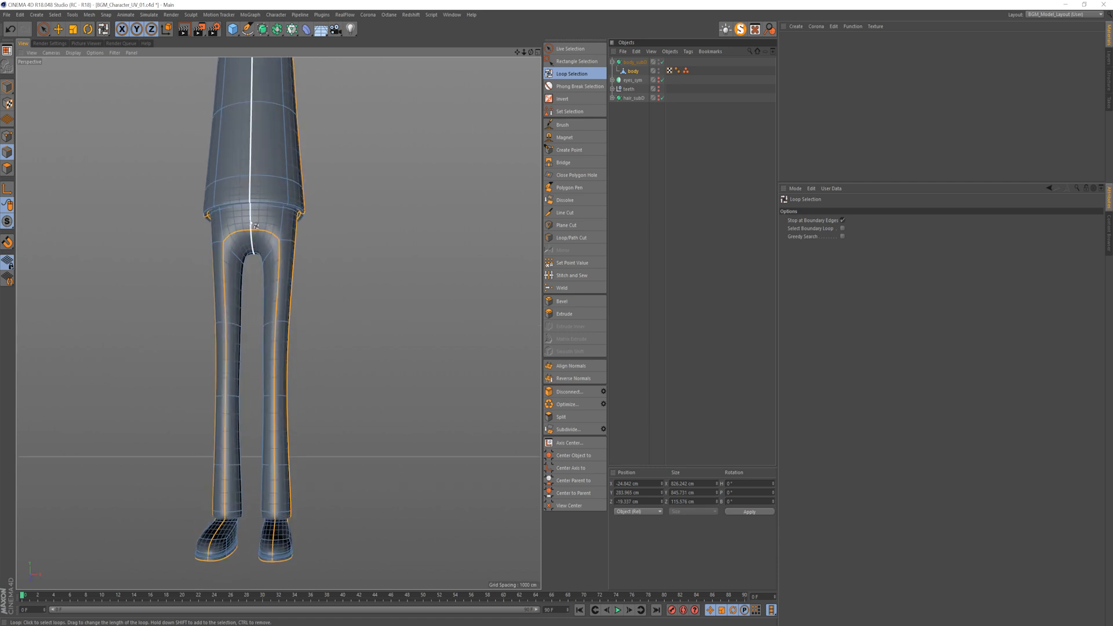
alt+right_drag(251, 223, 303, 176)
alt+middle_drag(278, 192, 297, 493)
alt+right_drag(350, 207, 311, 271)
alt+middle_drag(340, 65, 293, 406)
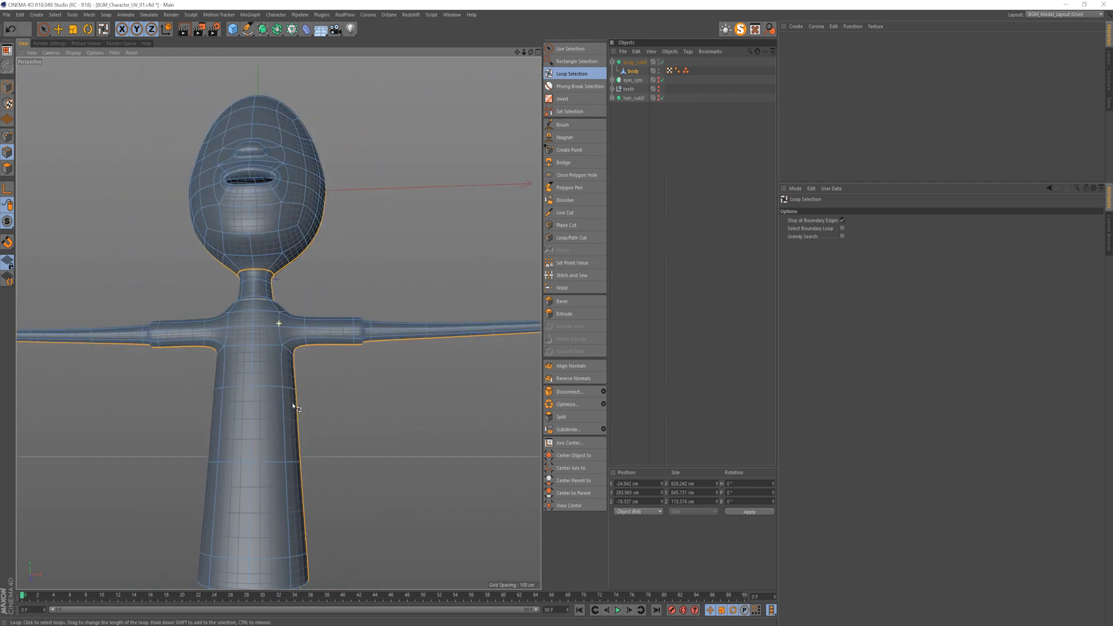
alt+drag(318, 330, 319, 409)
alt+right_drag(297, 346, 288, 300)
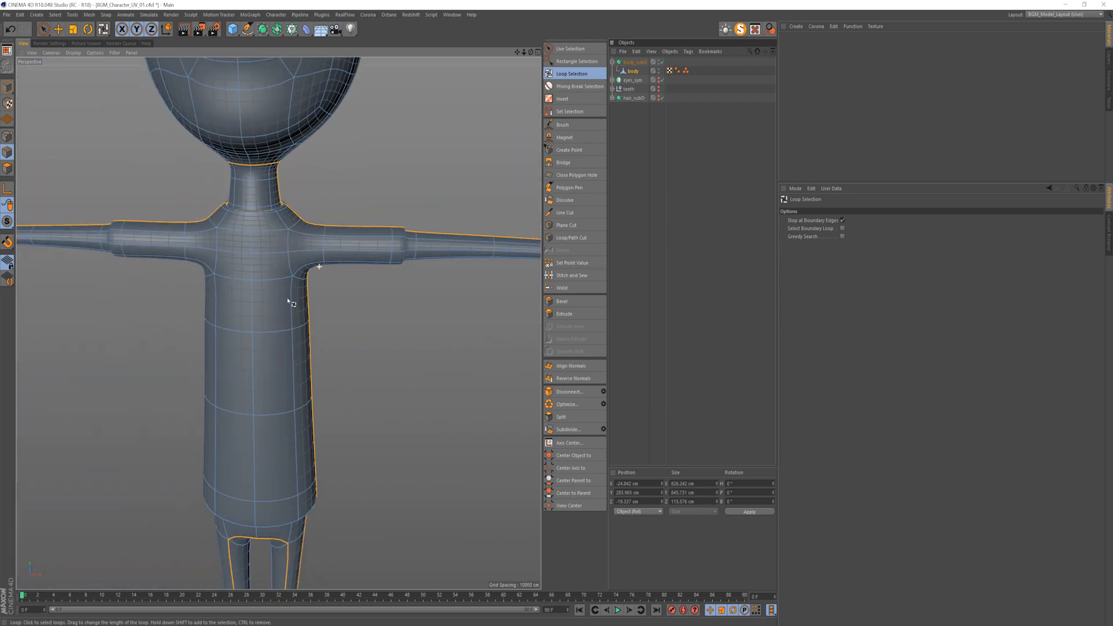
alt+drag(310, 249, 343, 256)
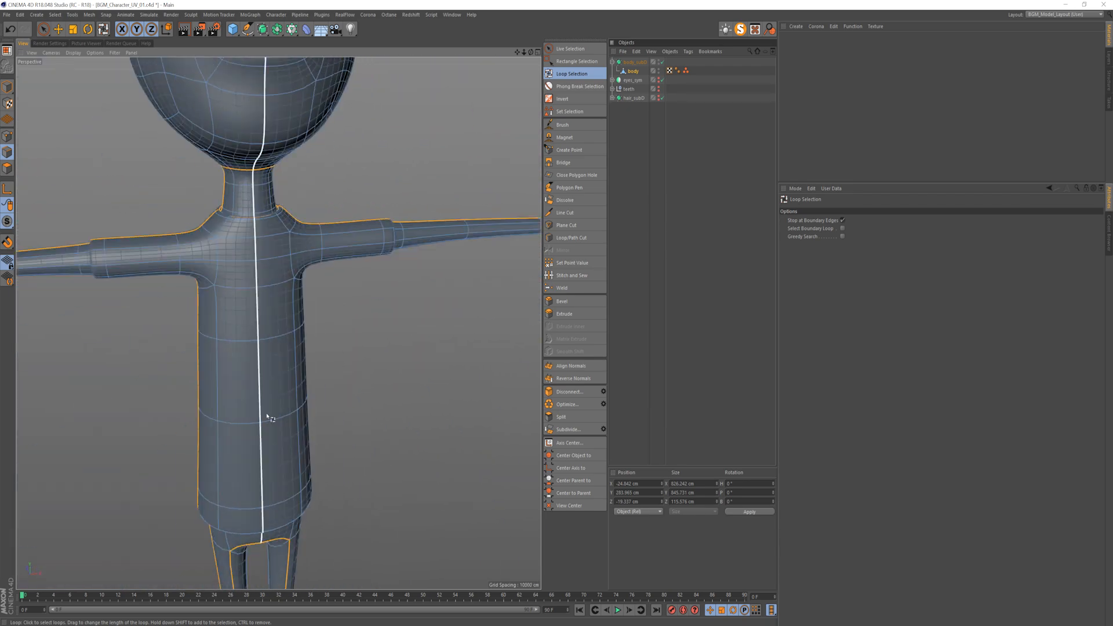
Step: With Live Selection, deselect the seam edges across the front of the crotch and down the front of one leg to its cuff
alt+middle_drag(269, 416, 278, 369)
click(43, 29)
alt+middle_drag(272, 484, 260, 367)
alt+drag(258, 391, 253, 360)
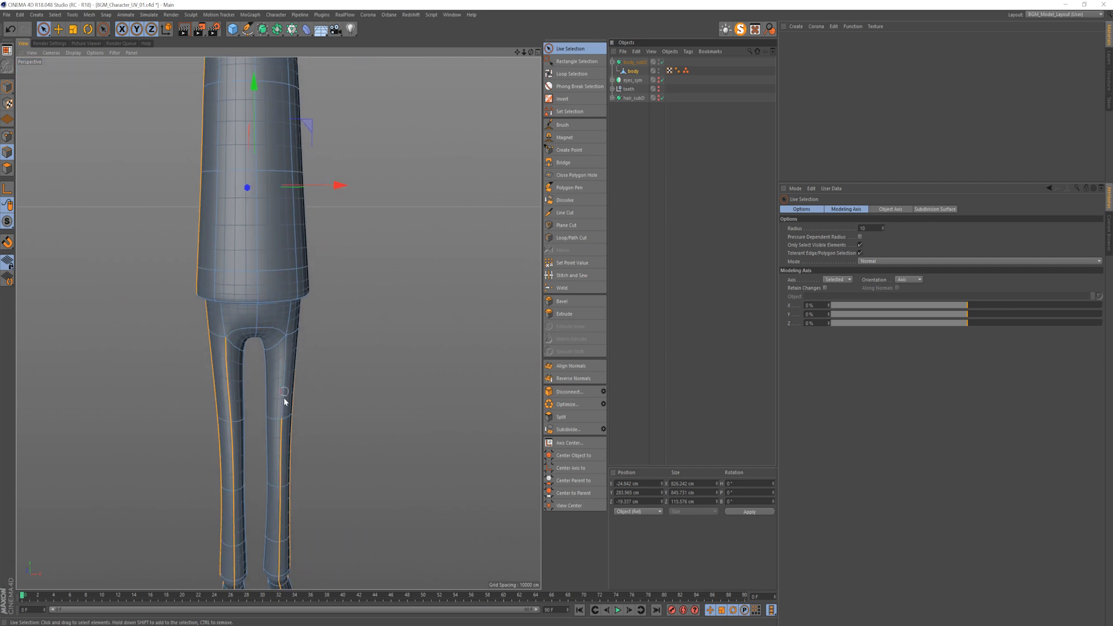
alt+middle_drag(282, 403, 271, 331)
alt+drag(271, 330, 226, 340)
alt+right_drag(261, 372, 274, 335)
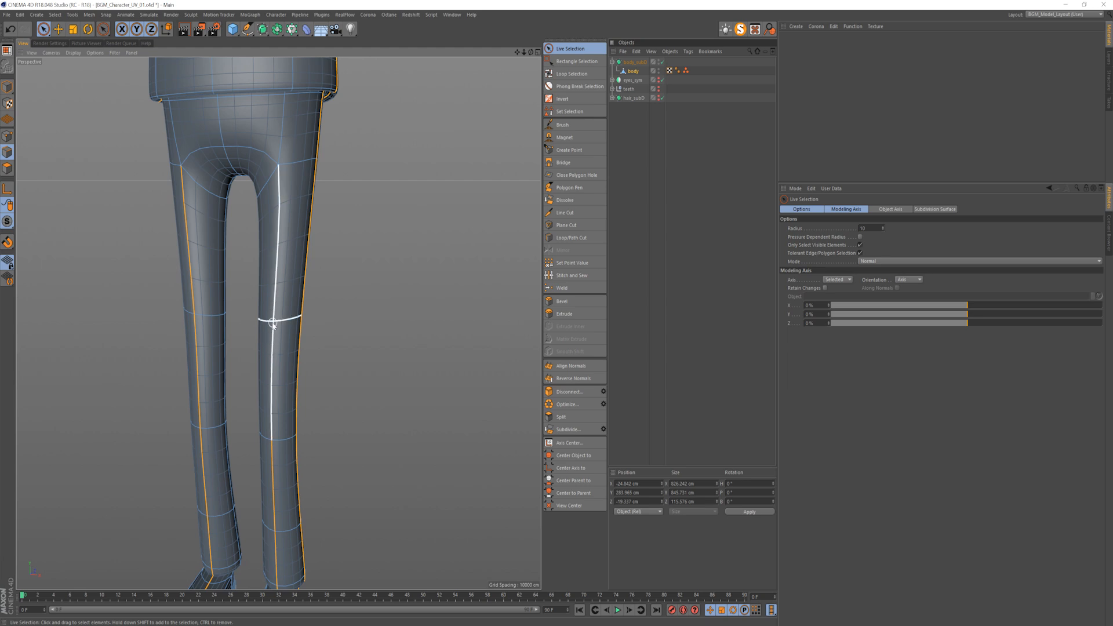
alt+middle_drag(275, 505, 273, 365)
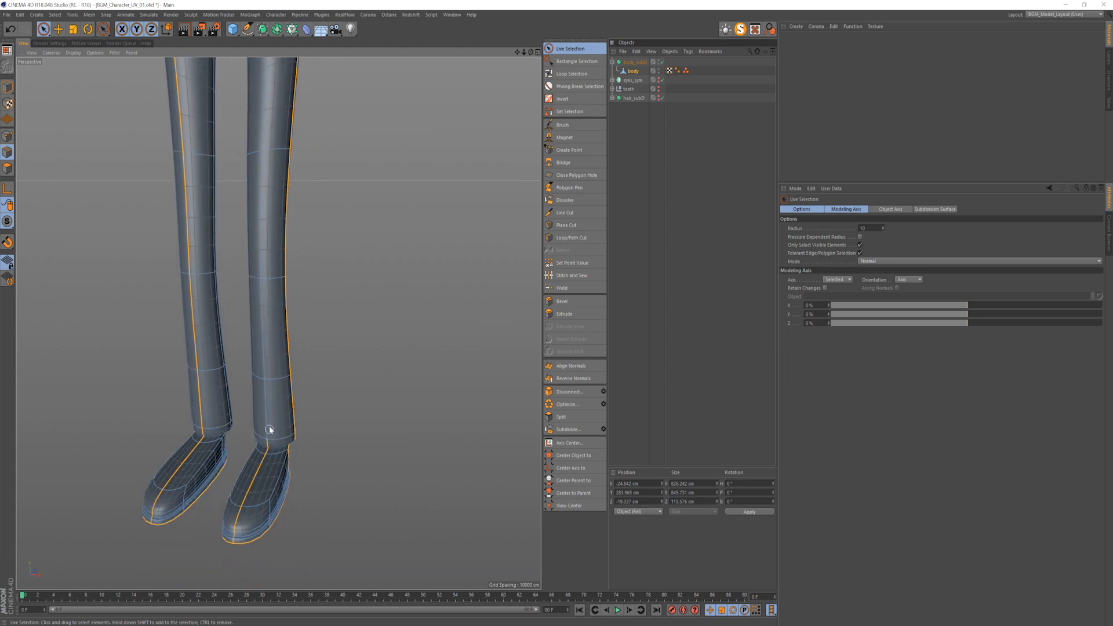
scroll(265, 443, up, 15)
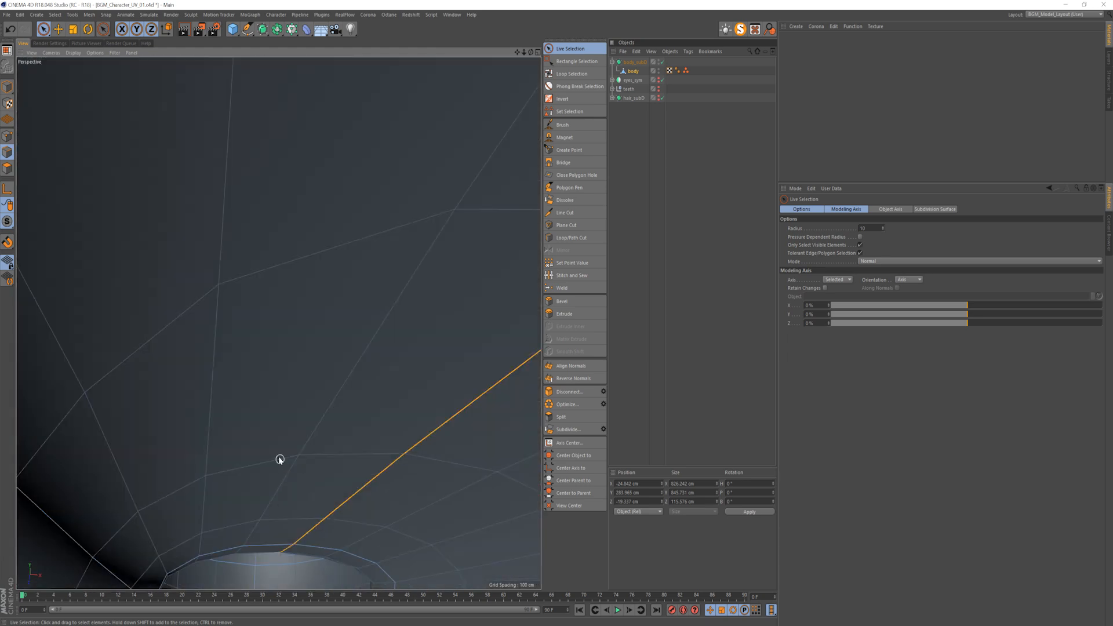
scroll(280, 460, down, 6)
alt+middle_drag(284, 457, 249, 350)
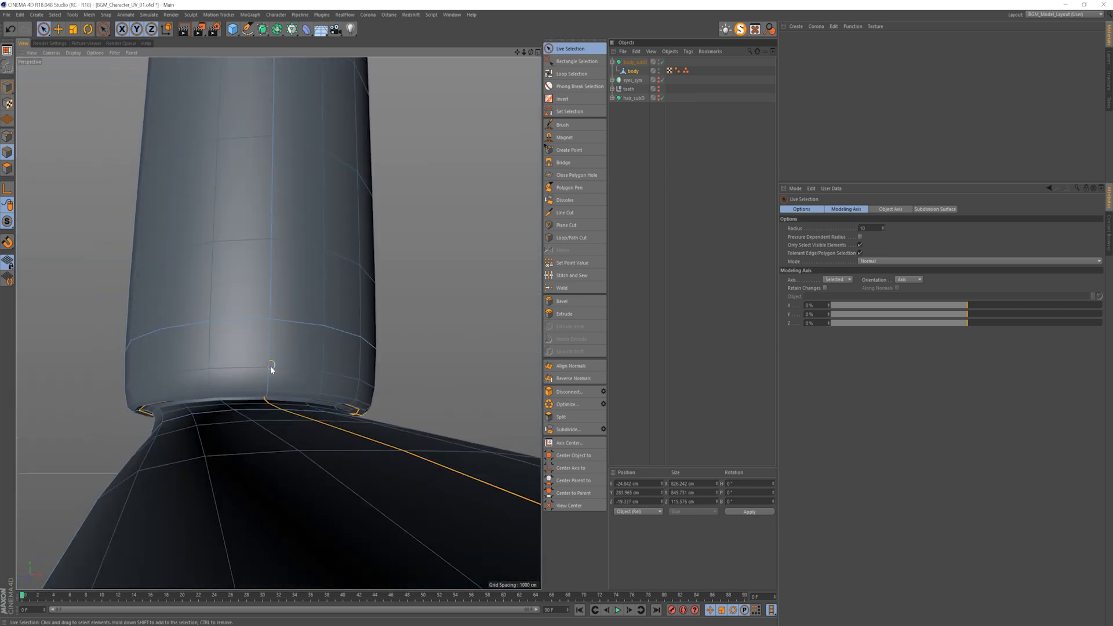
Step: Add the inner-leg edges just above the trouser cuffs on both legs to the seam selection
alt+right_drag(263, 385, 308, 363)
alt+drag(271, 390, 387, 448)
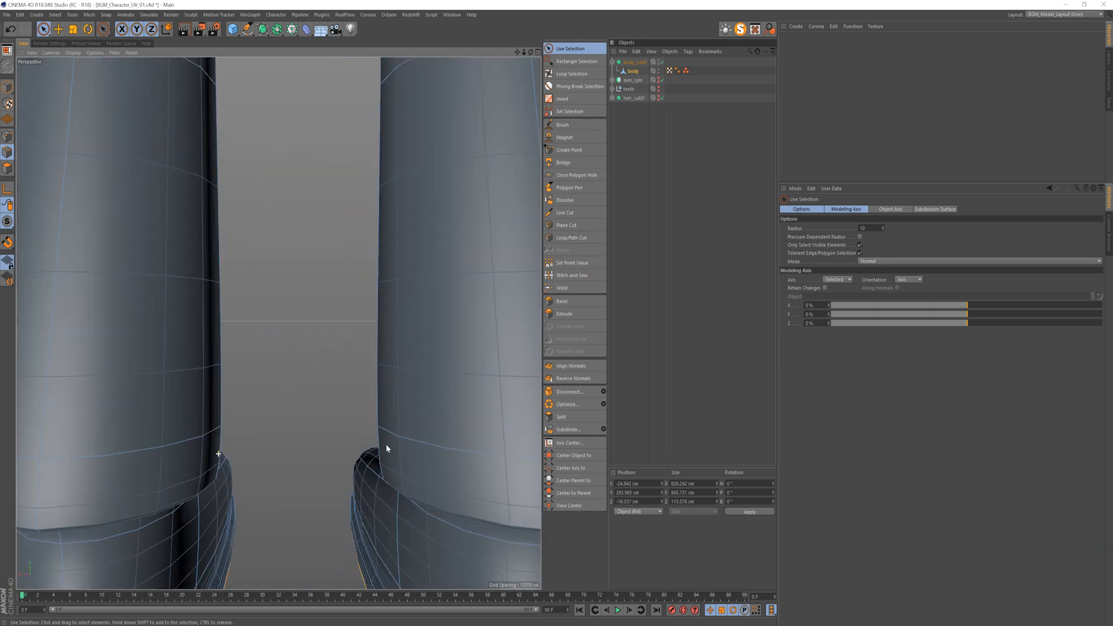
alt+right_drag(387, 448, 378, 403)
mouse_move(377, 402)
alt+mouse_down()
mouse_move(375, 450)
mouse_move(385, 404)
alt+mouse_up()
mouse_move(394, 446)
alt+mouse_down()
mouse_move(389, 375)
mouse_move(365, 415)
alt+mouse_up()
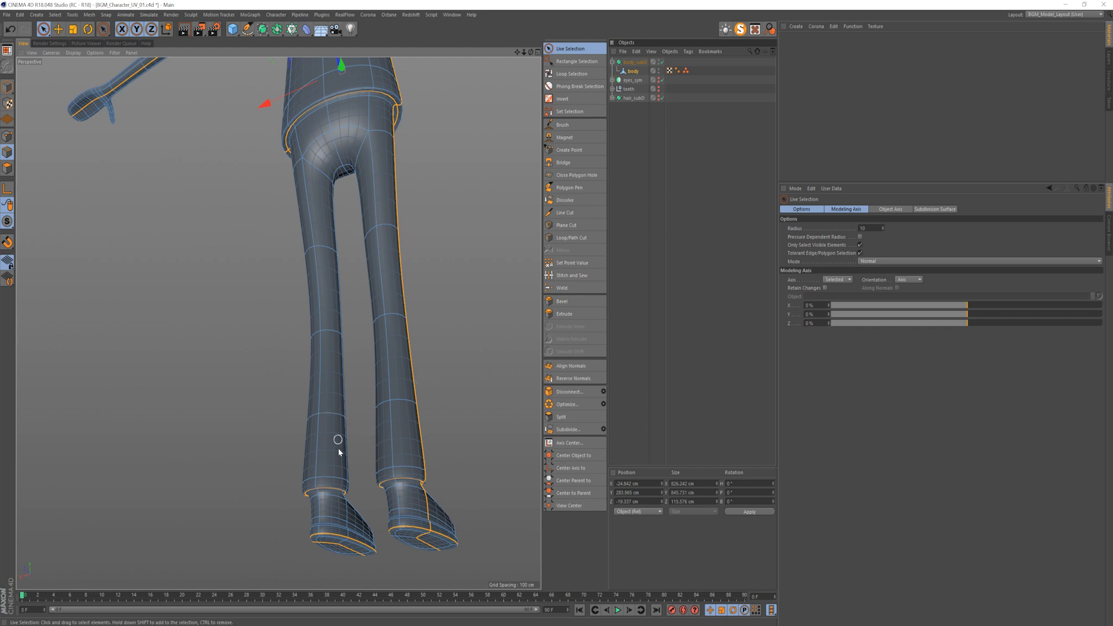
alt+right_drag(339, 450, 364, 448)
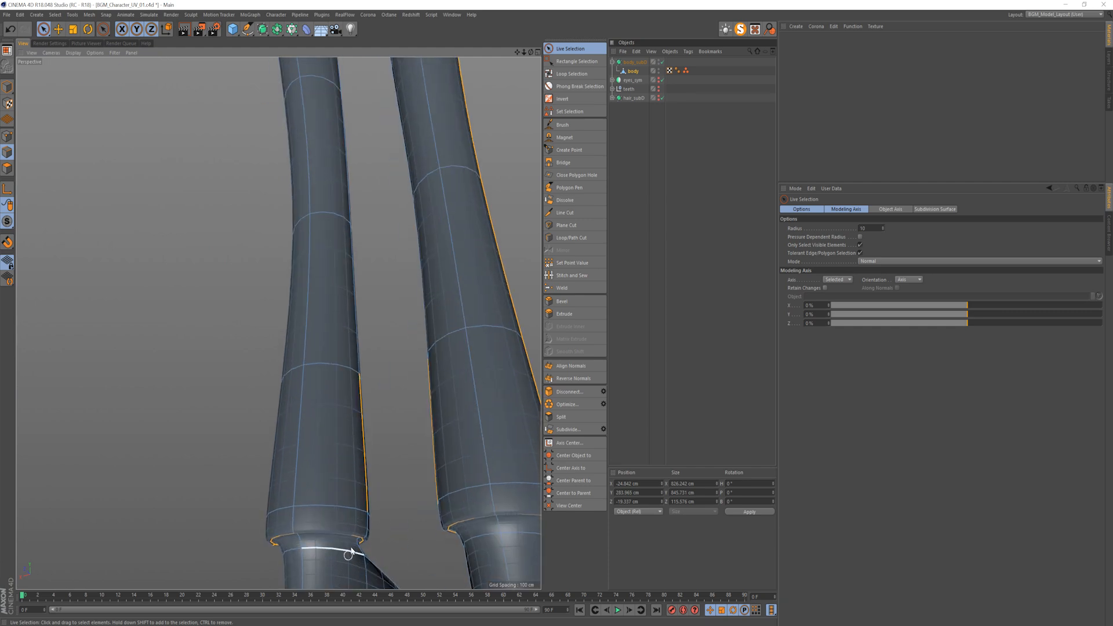
alt+right_drag(349, 555, 369, 500)
shift+click(394, 493)
alt+drag(394, 493, 453, 467)
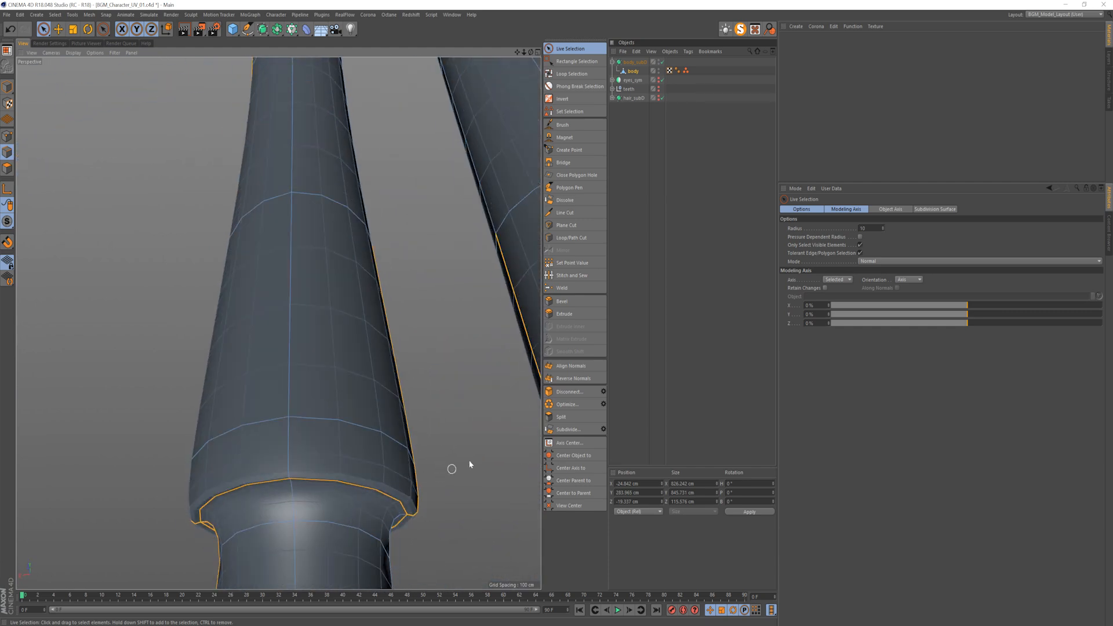
Step: Extend the inner-leg seam selection up both legs and across the crotch
alt+middle_drag(481, 467, 216, 535)
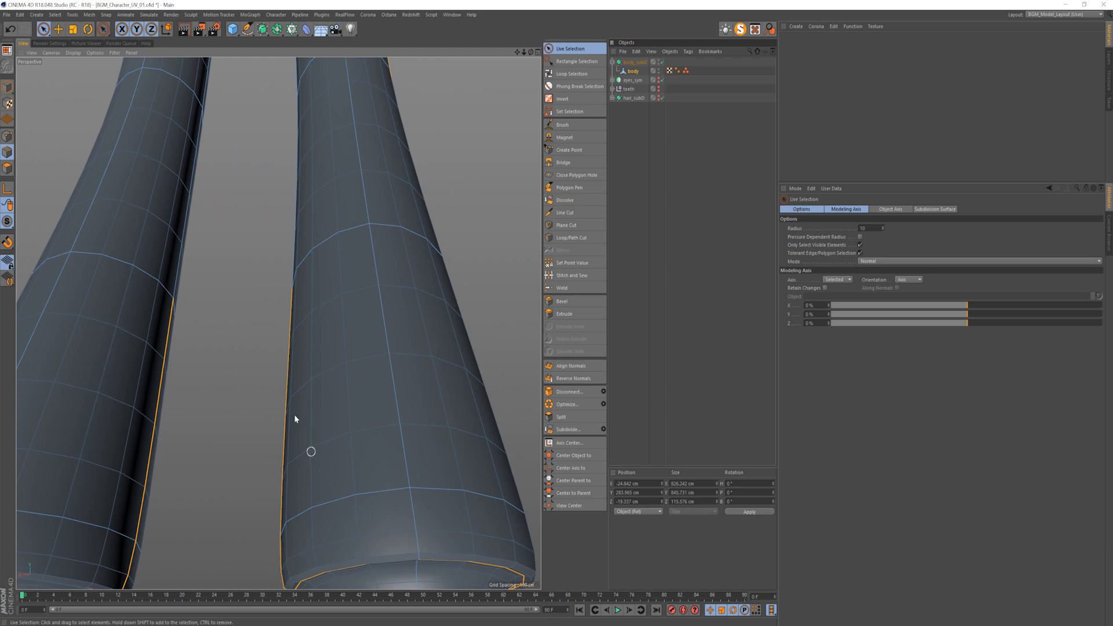
alt+drag(295, 419, 310, 348)
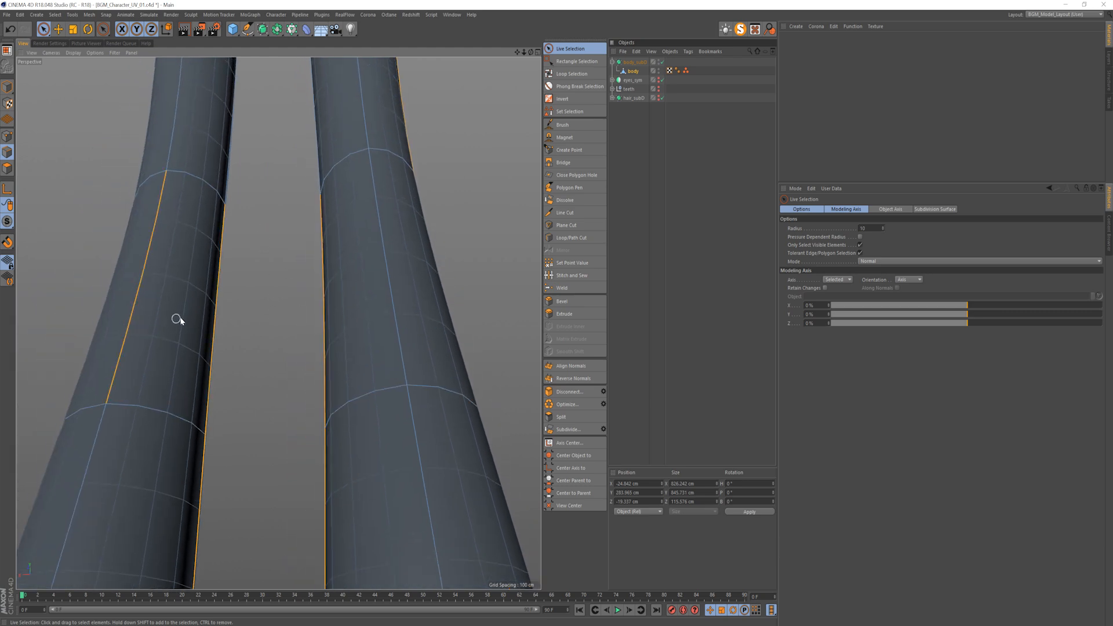
alt+drag(294, 288, 219, 258)
scroll(314, 241, down, 4)
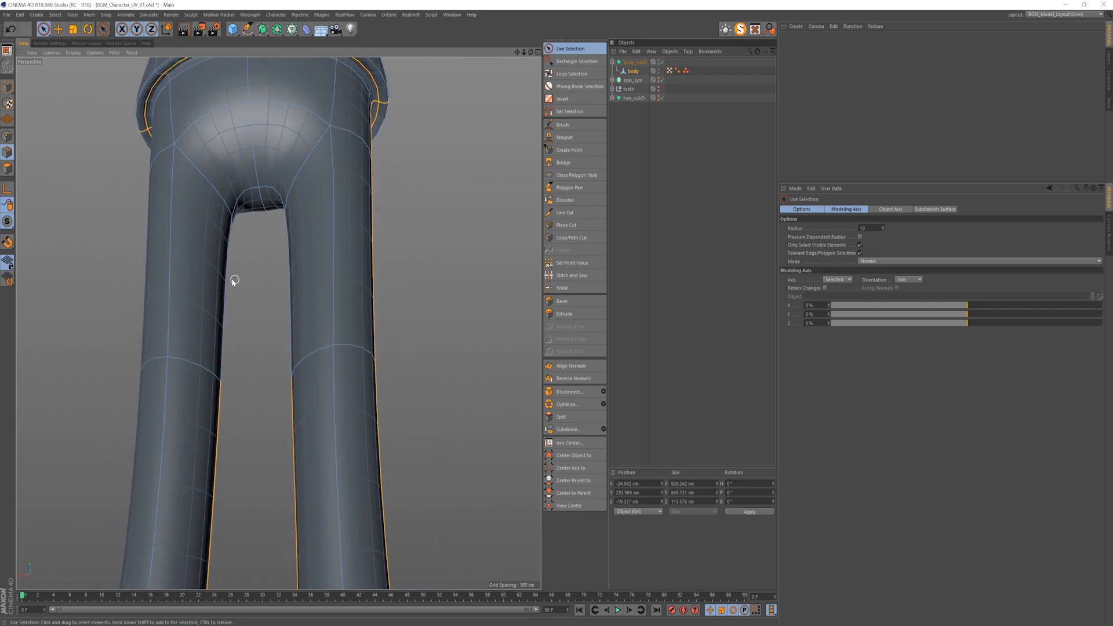
alt+drag(301, 284, 281, 319)
scroll(280, 319, up, 5)
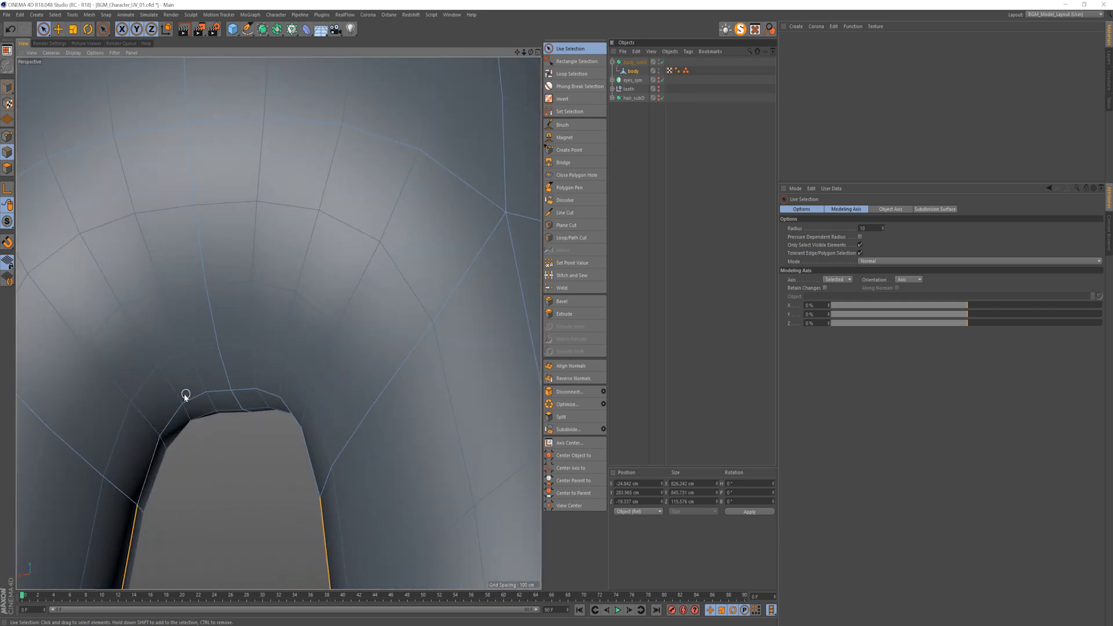
alt+drag(216, 382, 235, 343)
key(ctrl+i)
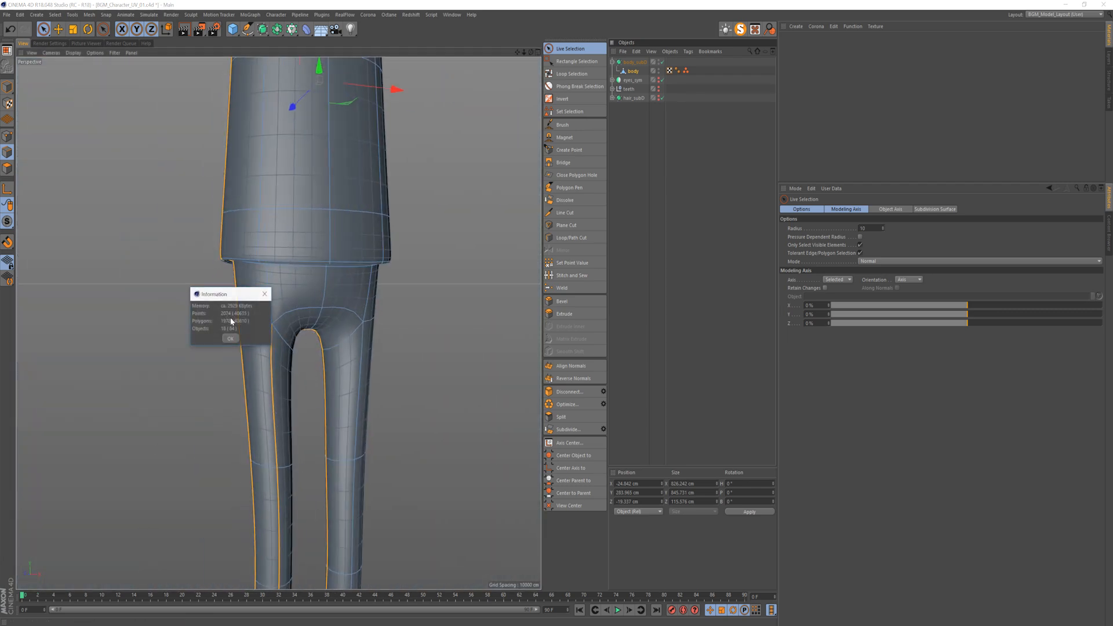
click(233, 338)
Step: Deselect the remaining seam edges down the front of the other leg to its cuff
alt+middle_drag(287, 407, 289, 307)
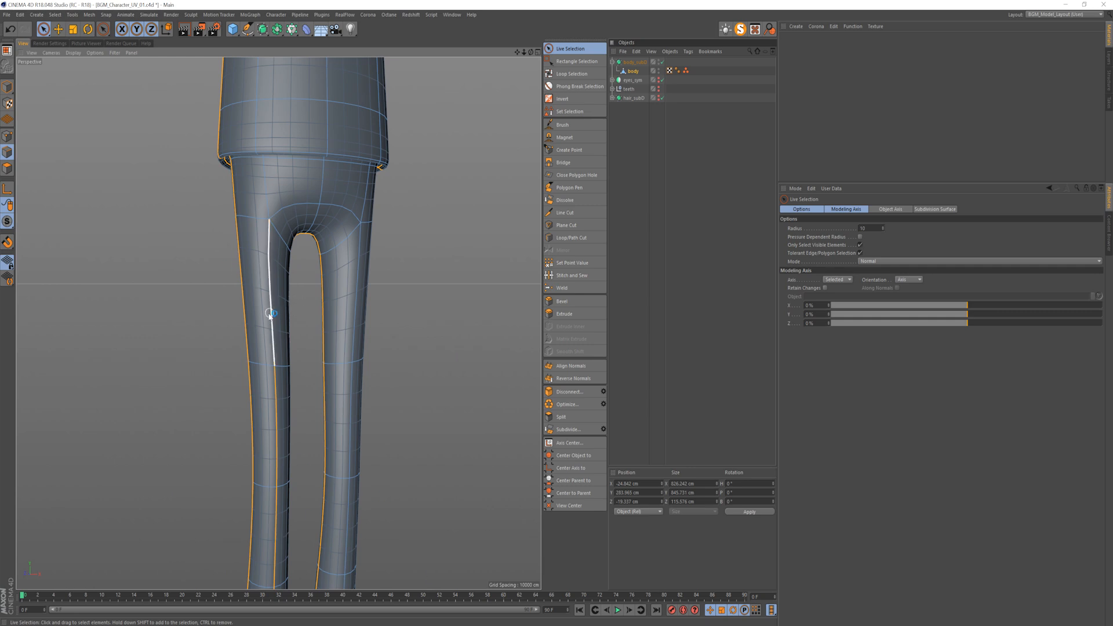
alt+middle_drag(285, 524, 267, 331)
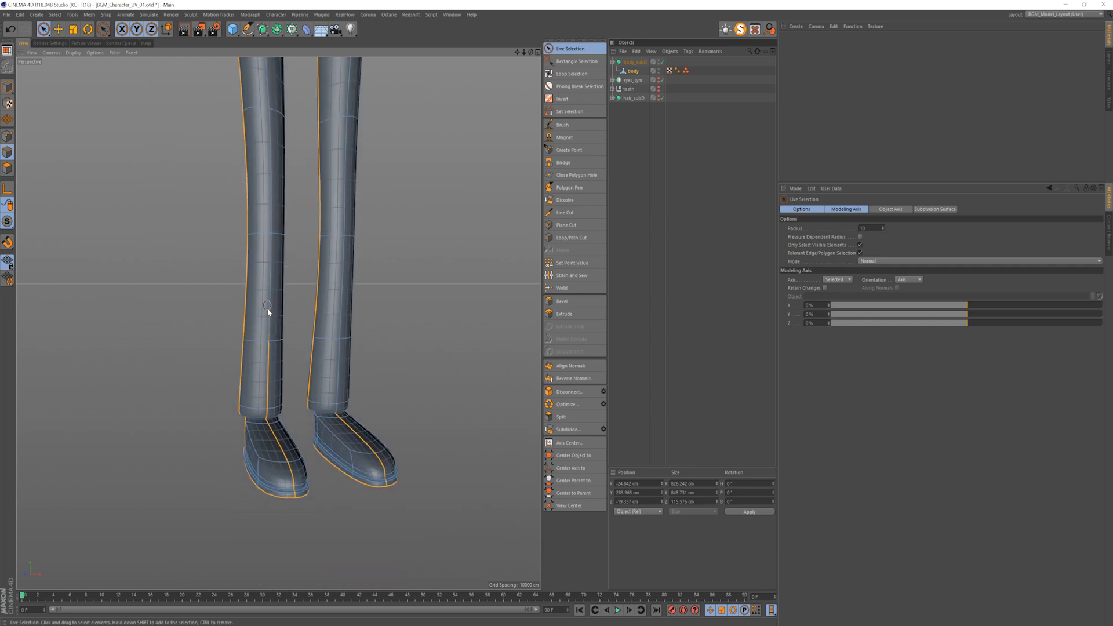
mouse_move(263, 406)
alt+mouse_down()
mouse_move(290, 384)
mouse_move(329, 382)
mouse_move(271, 435)
alt+mouse_up()
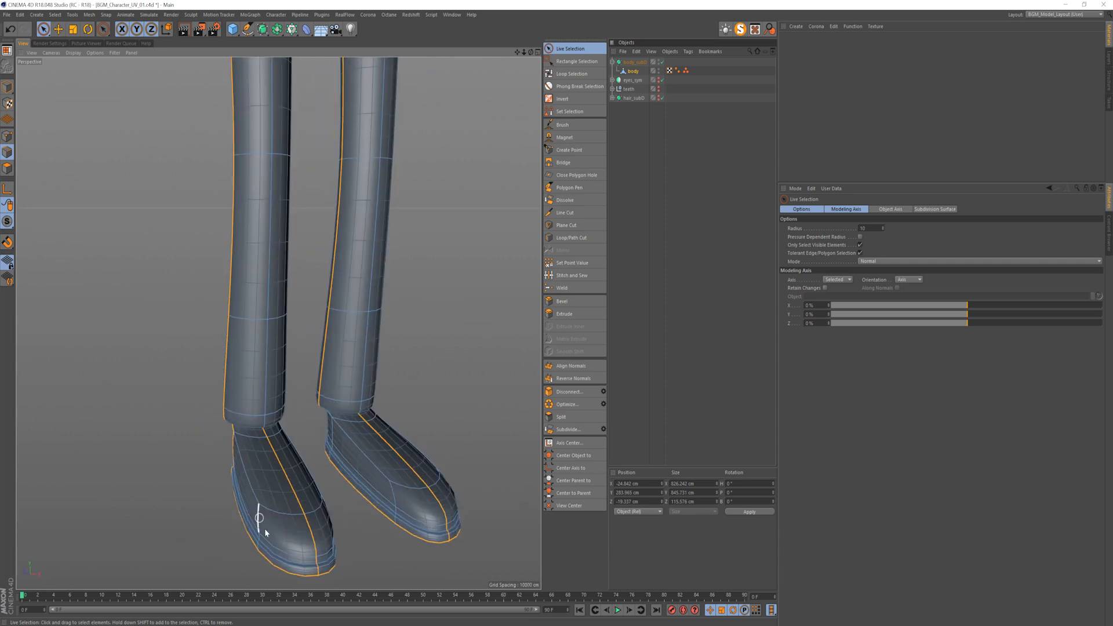
Step: Deselect the seam edges running lengthwise through the middle of both shoe soles
alt+drag(264, 527, 249, 329)
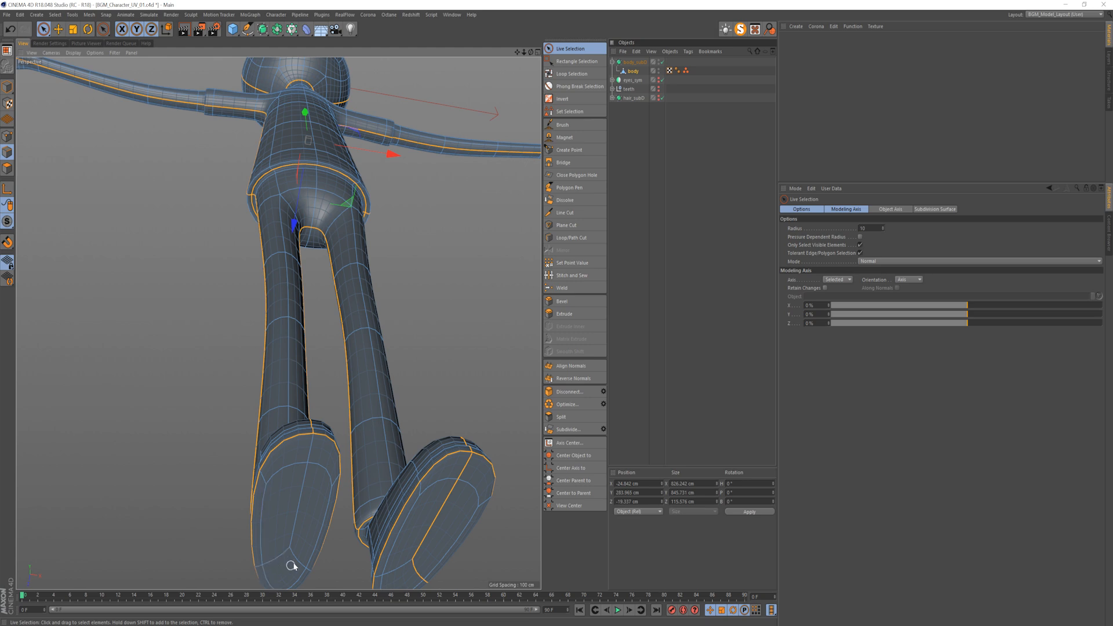
alt+drag(292, 566, 406, 489)
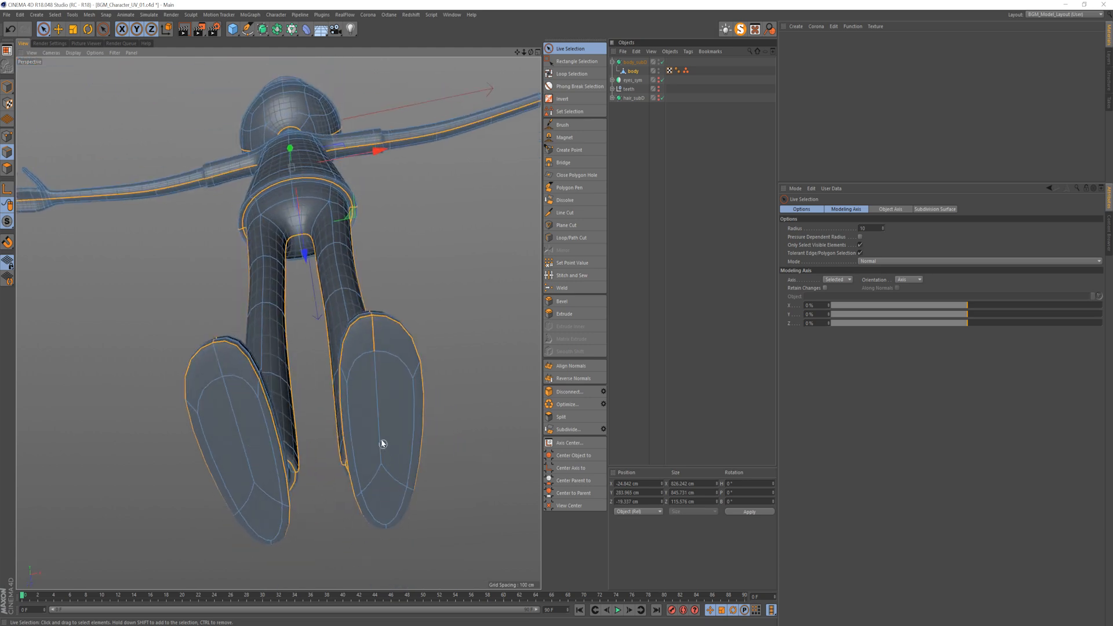
alt+drag(374, 335, 318, 339)
Step: Deselect the seam edges running down the sides of the shoes from the trouser cuffs to the sole rims
scroll(383, 404, up, 2)
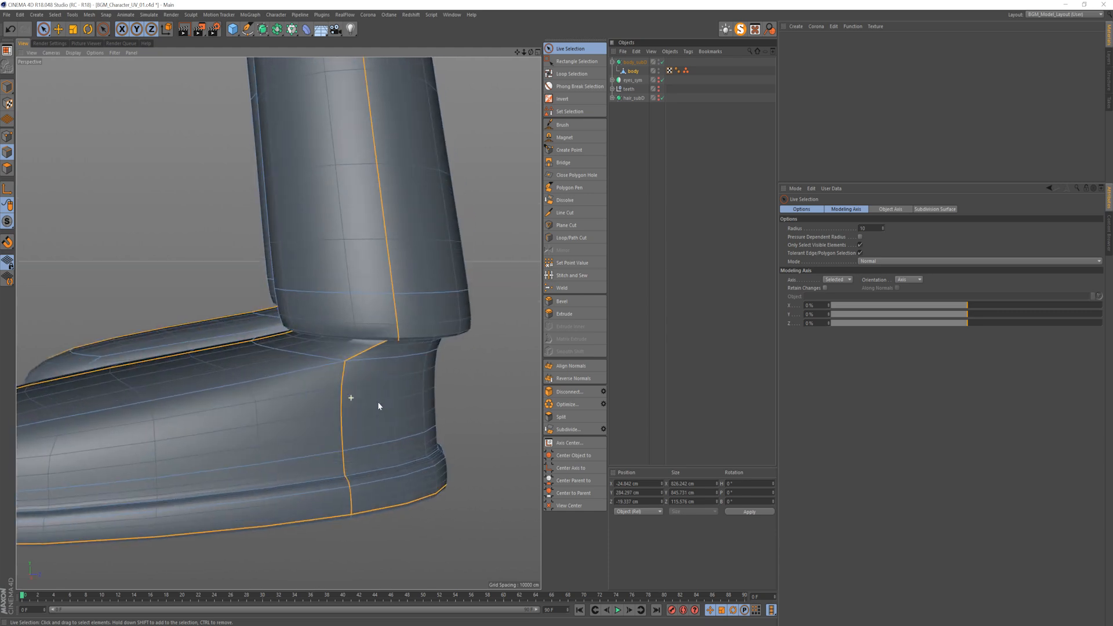
scroll(380, 403, up, 2)
alt+drag(359, 434, 366, 352)
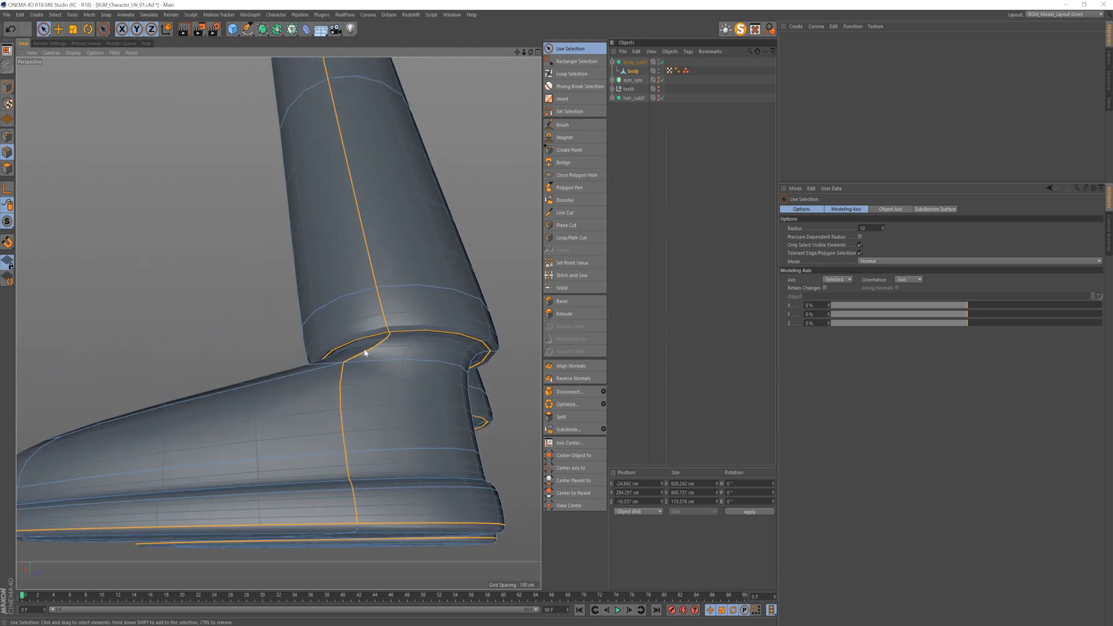
alt+drag(352, 497, 358, 448)
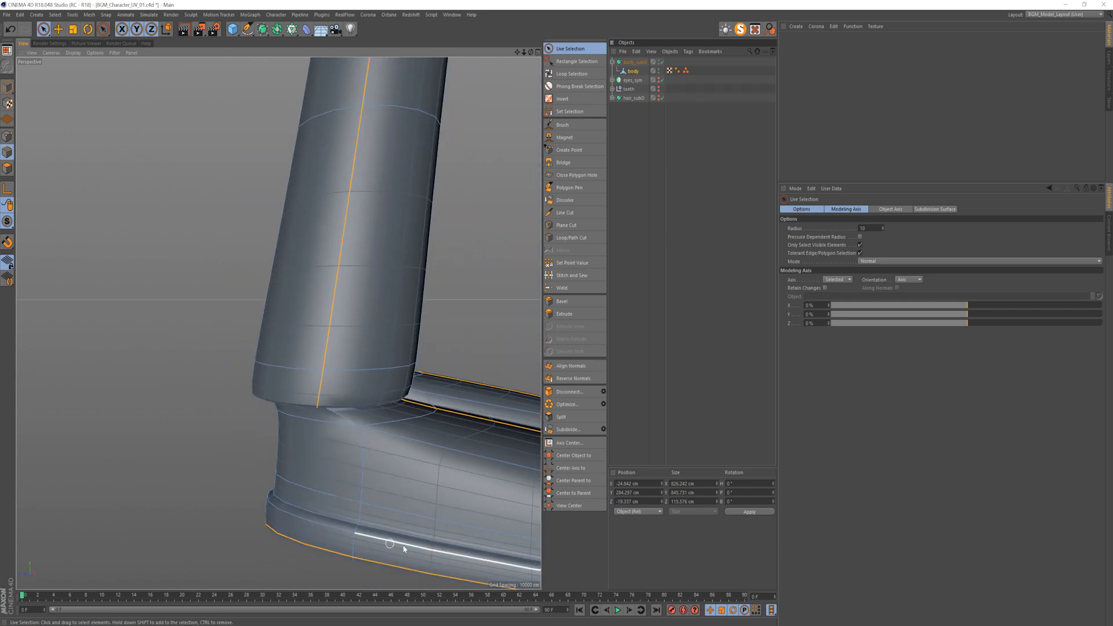
Step: Loop-select the edges where the shoe uppers meet the soles and add them to the seam selection
alt+drag(404, 548, 438, 464)
key(u)
key(l)
alt+drag(354, 425, 334, 225)
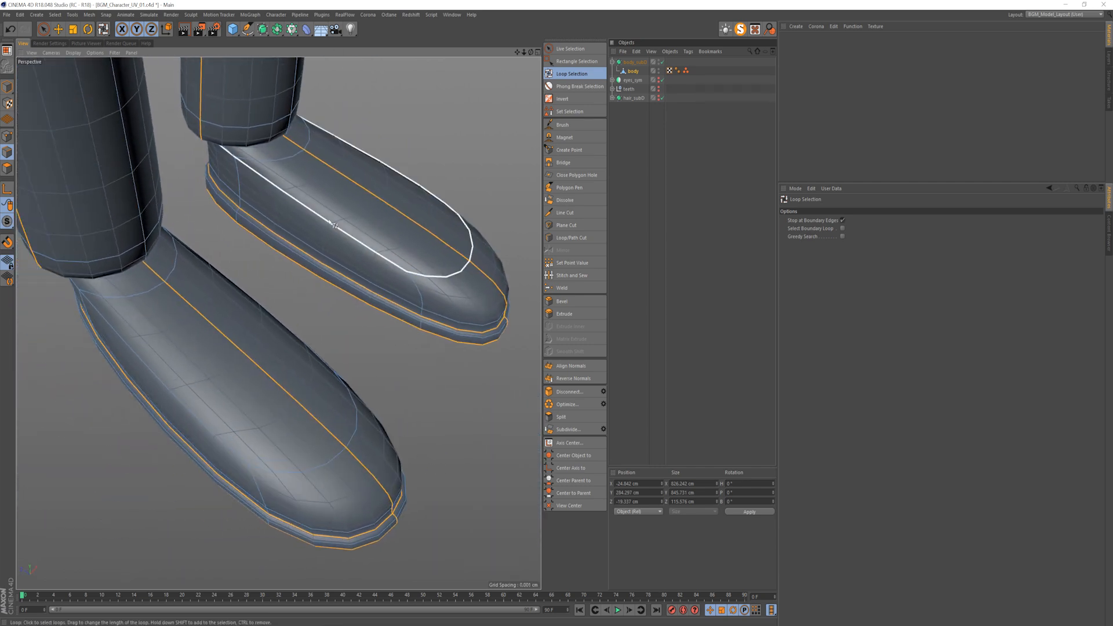
Step: Add the vertical edges down the heel of one shoe, from the trouser cuff to the sole, to the seam selection
alt+drag(252, 300, 252, 333)
key(space)
alt+right_drag(253, 336, 242, 306)
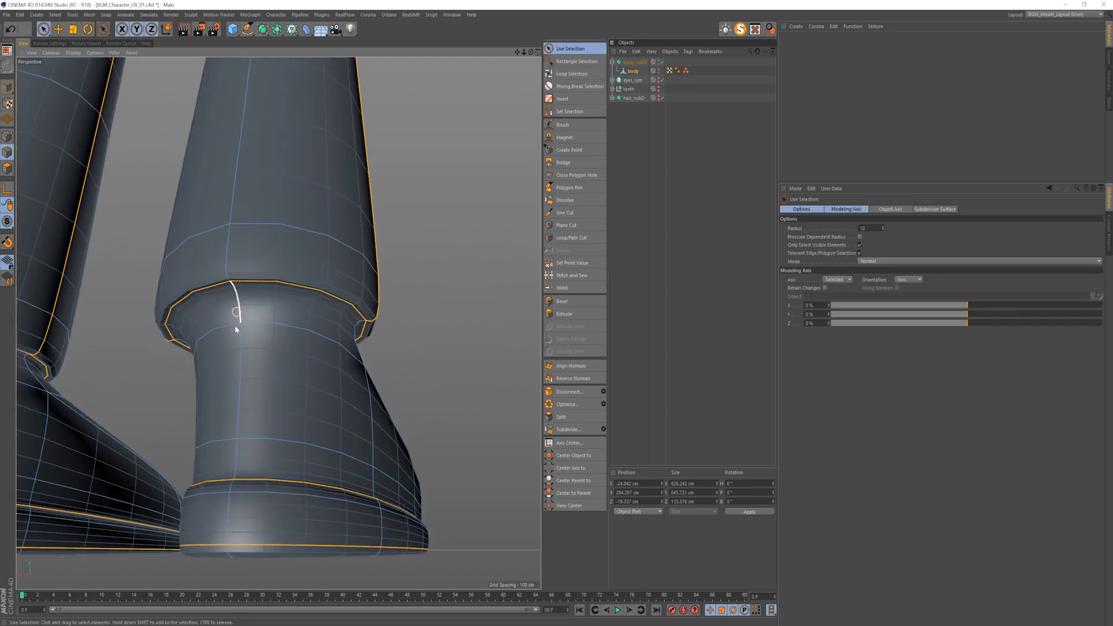
alt+drag(239, 399, 242, 455)
alt+right_drag(310, 465, 161, 463)
Step: Add the matching vertical heel edges on the other shoe, from the trouser cuff down through the sole rim
alt+middle_drag(161, 463, 199, 468)
alt+right_drag(211, 457, 281, 389)
alt+drag(268, 407, 253, 395)
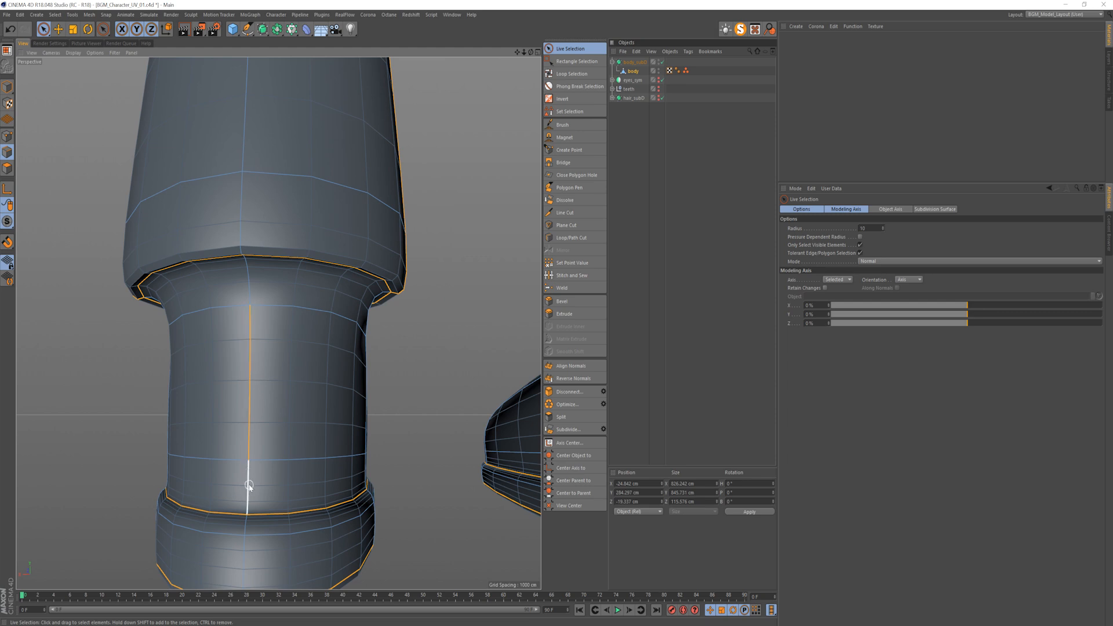
shift+click(248, 288)
alt+middle_drag(258, 488, 289, 314)
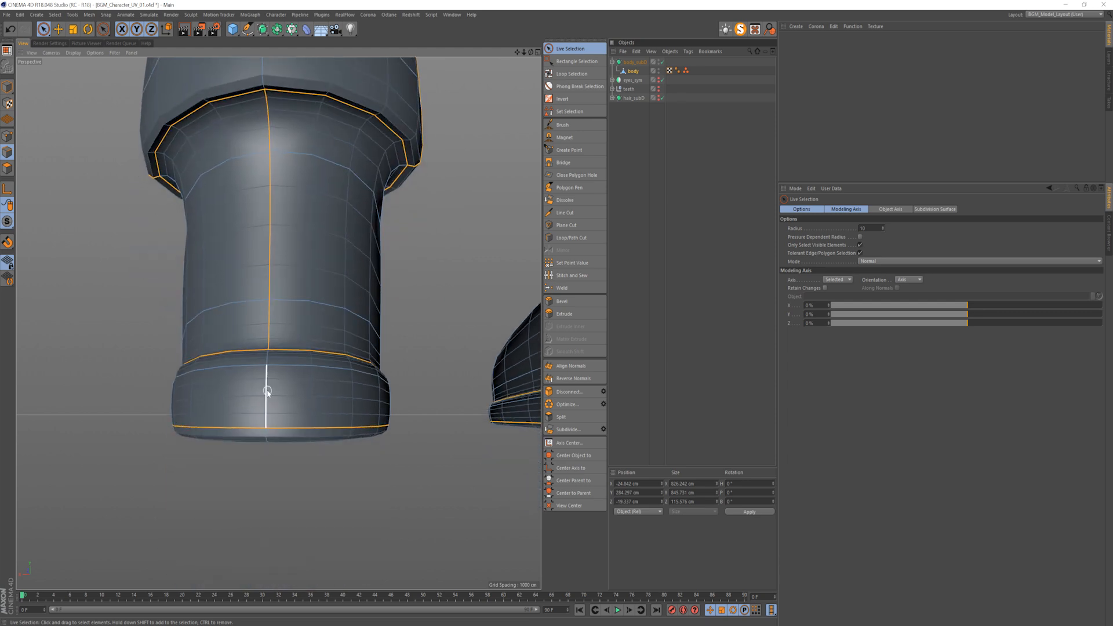
alt+drag(267, 356, 268, 372)
alt+right_drag(336, 366, 267, 376)
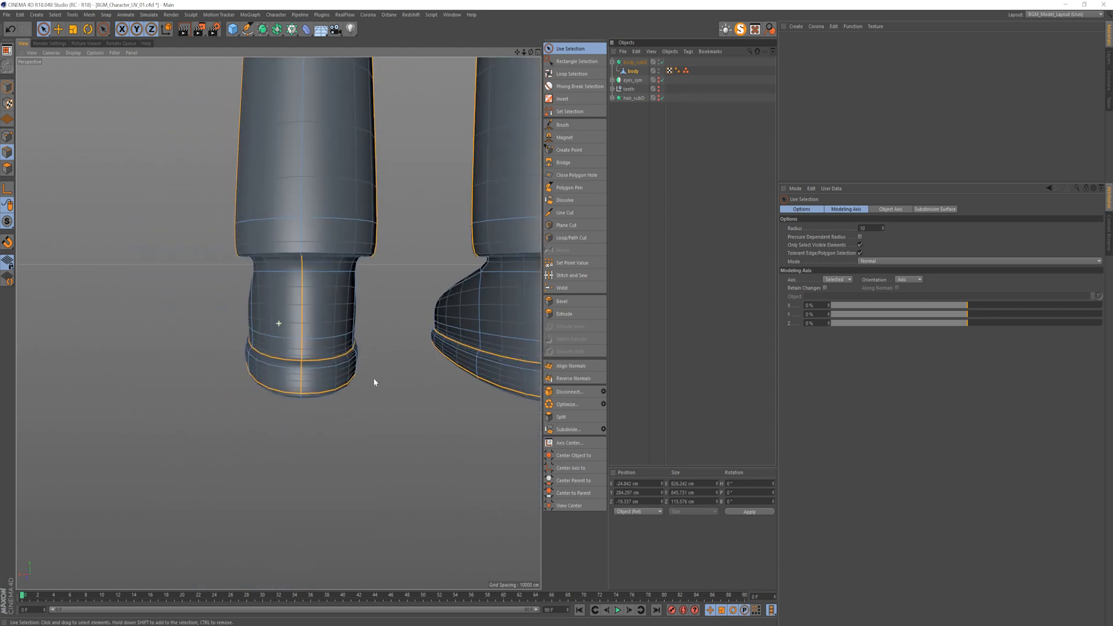
alt+middle_drag(373, 378, 169, 382)
alt+right_drag(259, 385, 318, 425)
alt+drag(318, 425, 333, 388)
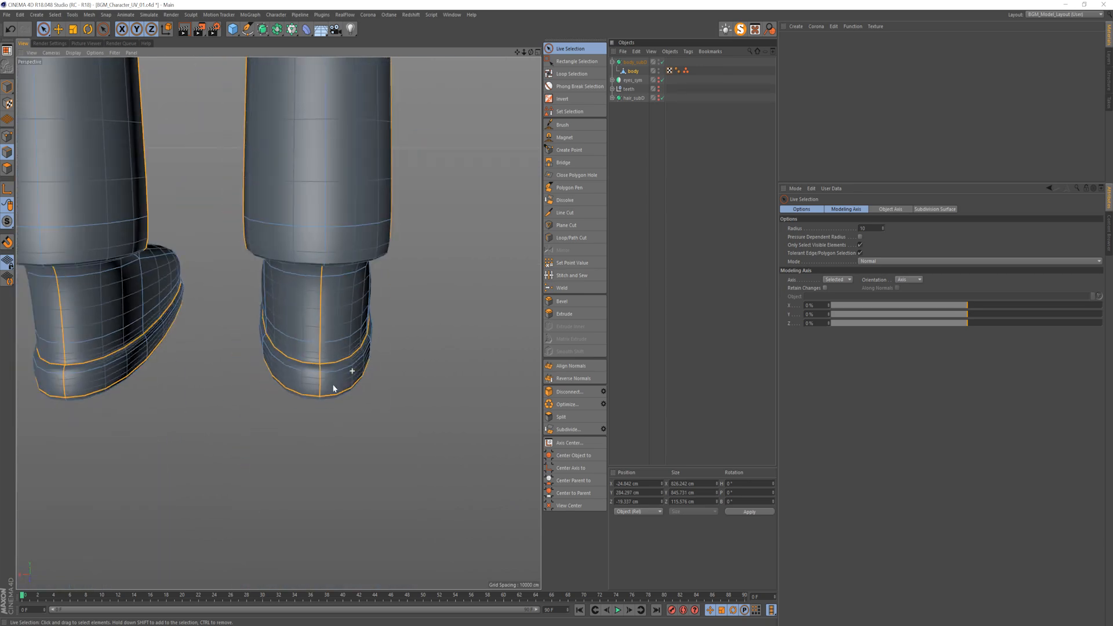
Step: Add the front centre edges of the trousers, from the crotch up under the shirt hem, to the seam selection
alt+right_drag(333, 387, 324, 397)
alt+drag(324, 396, 119, 411)
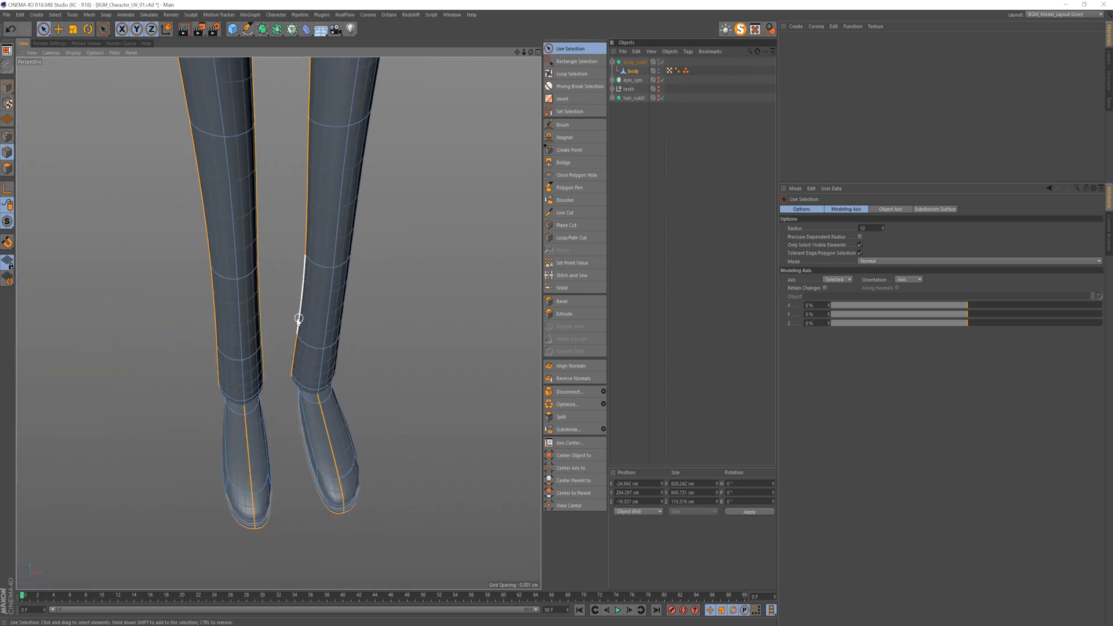
alt+right_drag(300, 324, 306, 342)
alt+drag(304, 342, 260, 303)
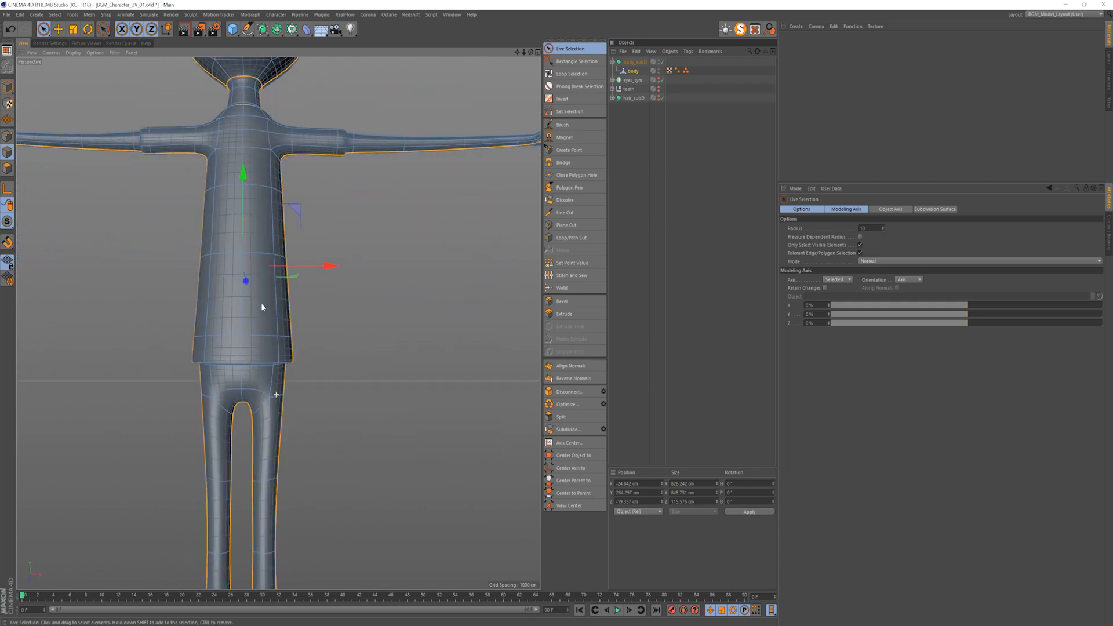
alt+drag(280, 413, 266, 375)
alt+right_drag(265, 374, 259, 303)
alt+drag(260, 302, 245, 273)
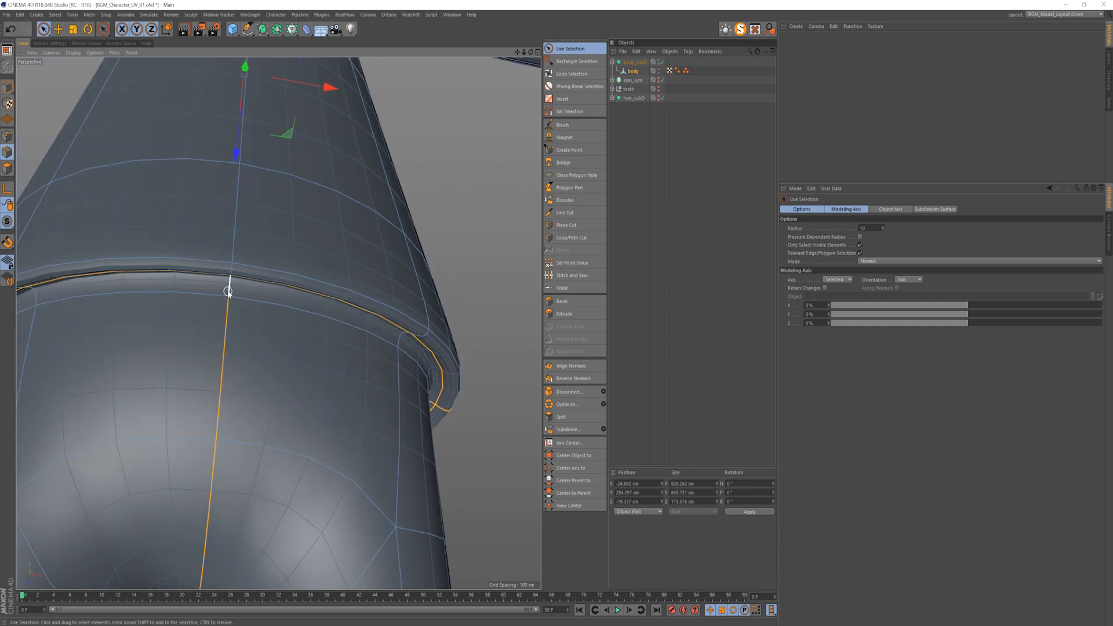
Step: Add the back centre edges of the trousers, from the crotch up to the shirt hem, to the seam selection
alt+drag(284, 323, 112, 379)
alt+right_drag(264, 373, 220, 400)
alt+drag(344, 363, 251, 366)
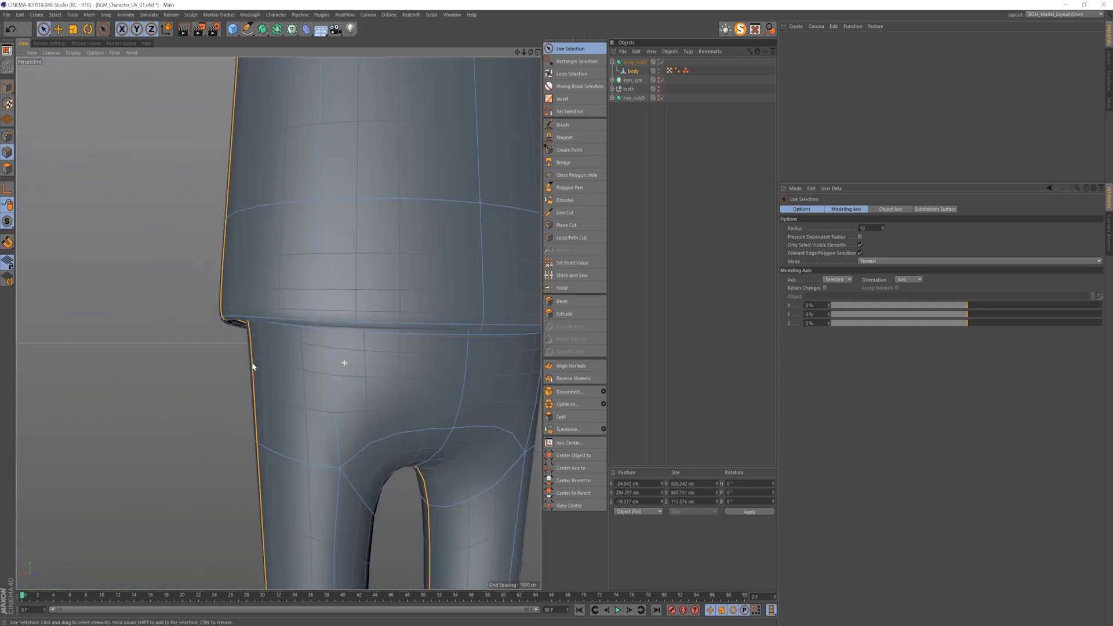
alt+middle_drag(371, 371, 278, 323)
alt+drag(279, 323, 204, 329)
alt+right_drag(268, 368, 275, 340)
alt+drag(276, 340, 281, 317)
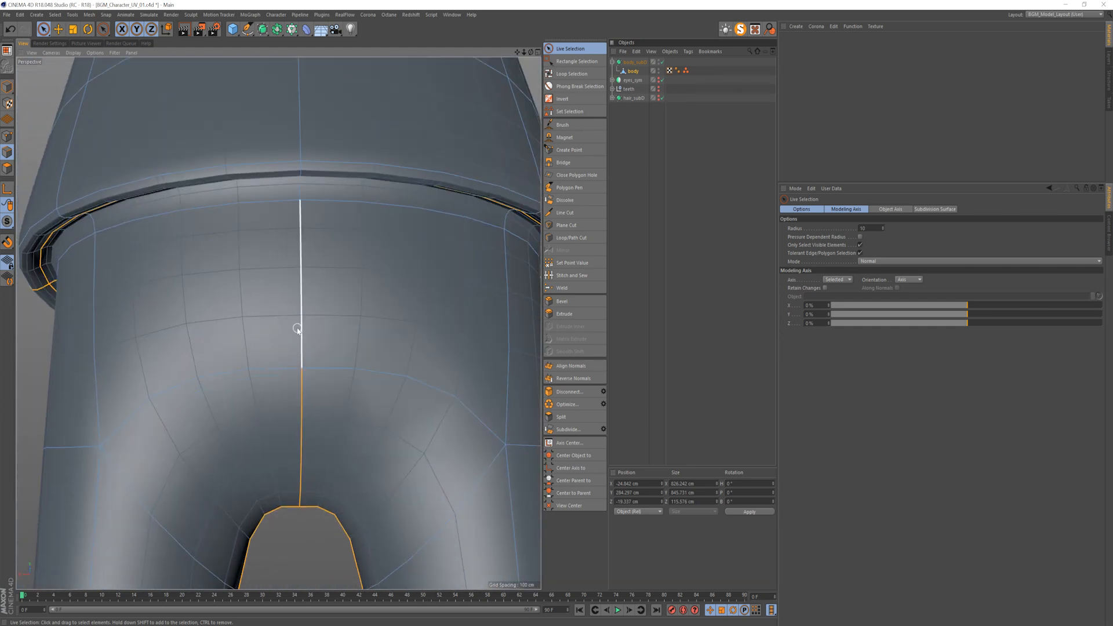
alt+drag(299, 200, 337, 196)
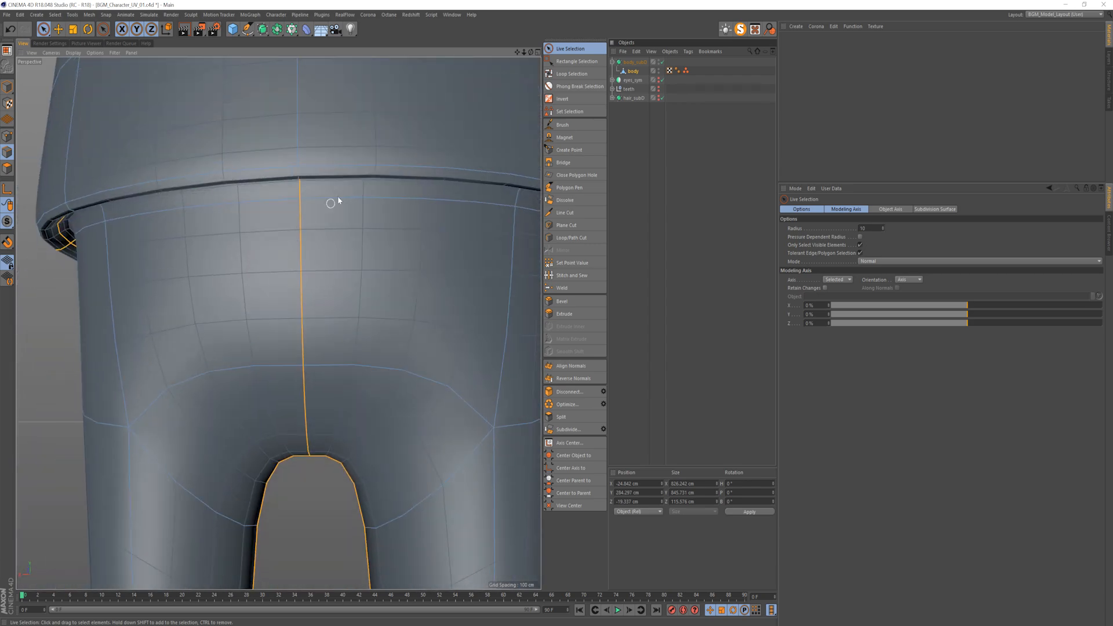
Step: Loop-select the edge ring at the end of one sleeve and add it to the seam selection
alt+right_drag(337, 196, 321, 174)
alt+middle_drag(320, 174, 321, 225)
alt+drag(320, 225, 148, 302)
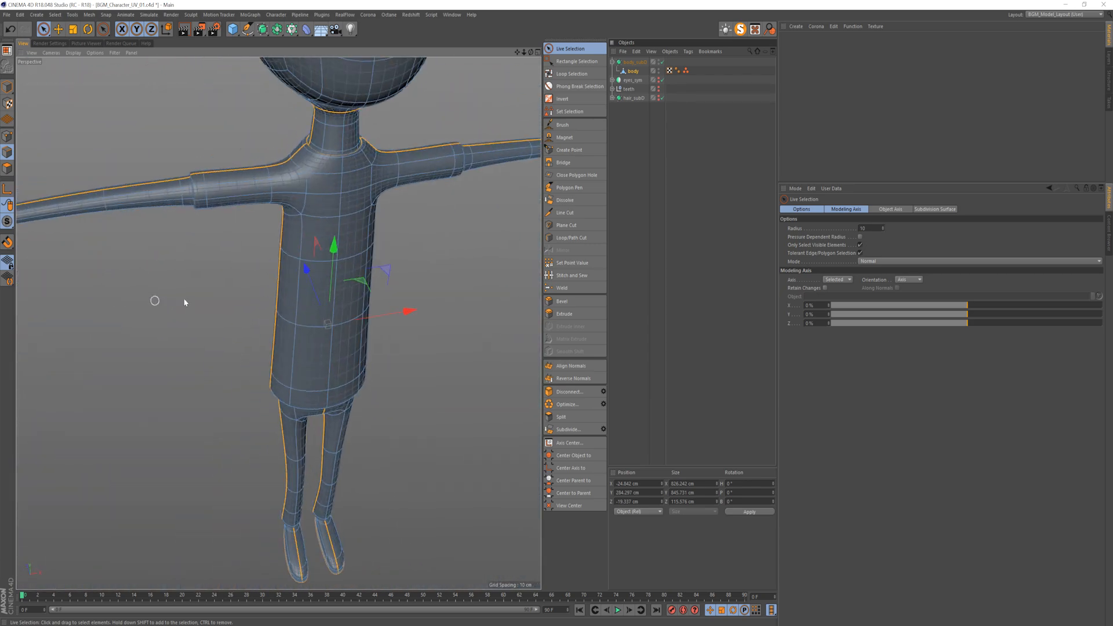
alt+middle_drag(351, 188, 390, 266)
alt+right_drag(203, 294, 271, 268)
alt+drag(271, 266, 353, 225)
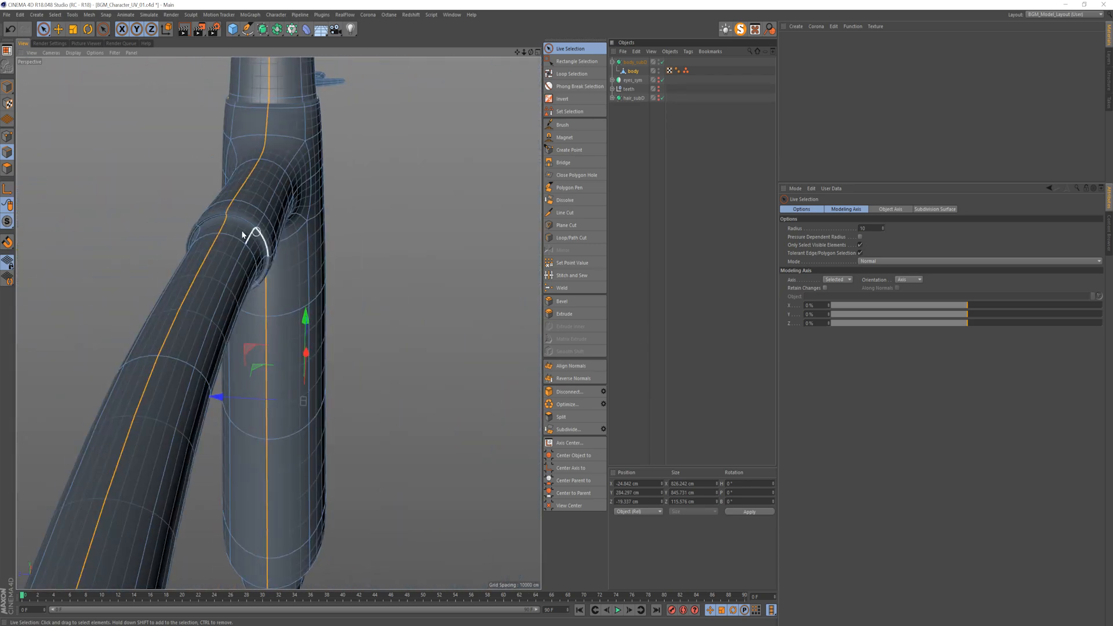
alt+right_drag(243, 233, 282, 206)
key(u)
key(l)
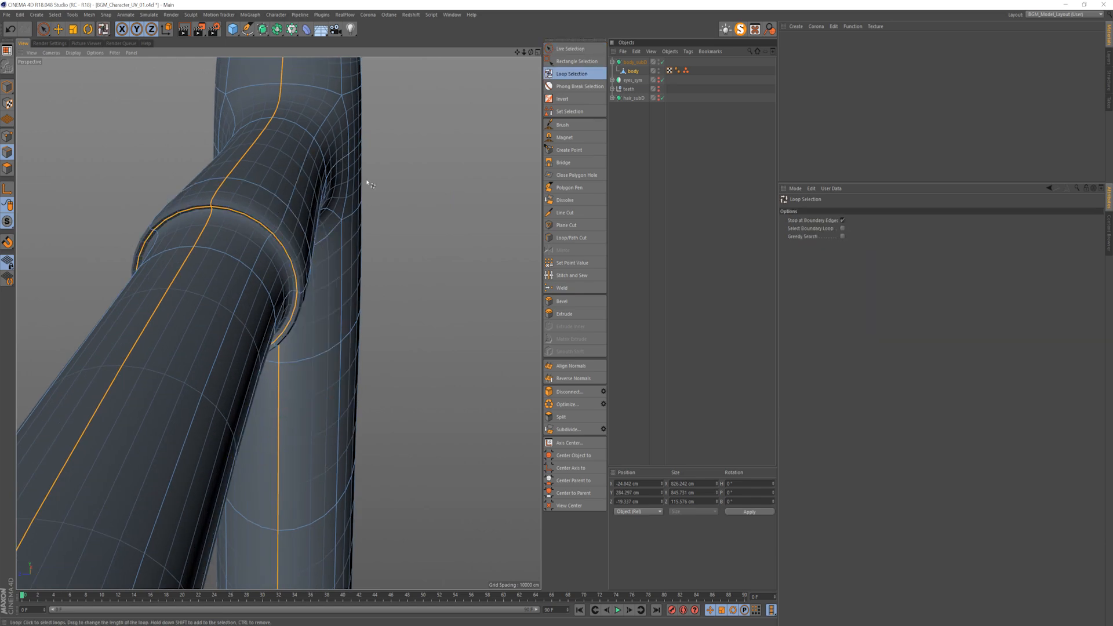
Step: Add the edge loop at the end of the opposite sleeve to the seam selection
alt+drag(367, 183, 244, 249)
alt+right_drag(243, 249, 202, 244)
alt+drag(424, 198, 336, 177)
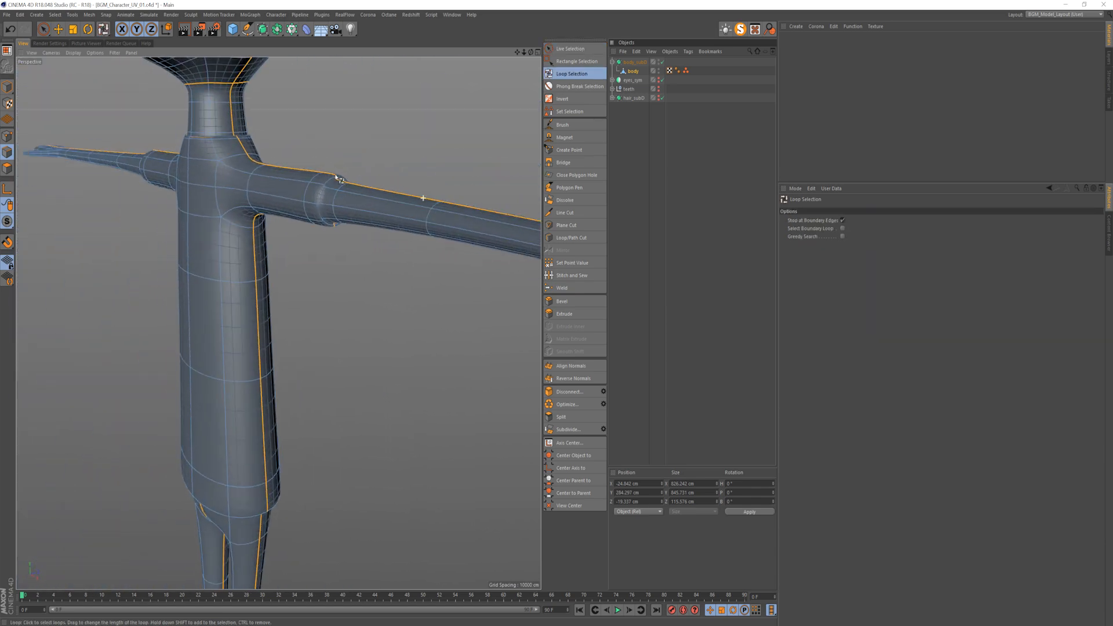
alt+right_drag(336, 177, 360, 172)
alt+drag(360, 171, 341, 177)
shift+click(340, 170)
Step: In the front view, deselect the seam edges of both bare arms and hands with Rectangle Selection, keeping the sleeve seams
alt+drag(228, 193, 216, 241)
alt+drag(303, 268, 325, 227)
alt+middle_drag(346, 326, 347, 361)
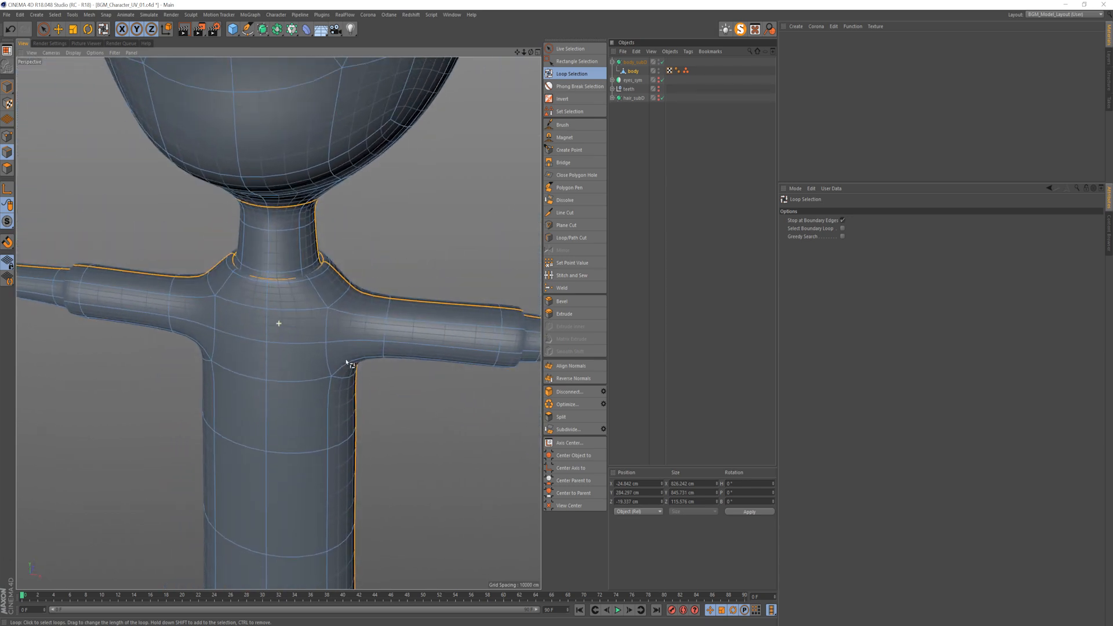
alt+right_drag(403, 340, 386, 346)
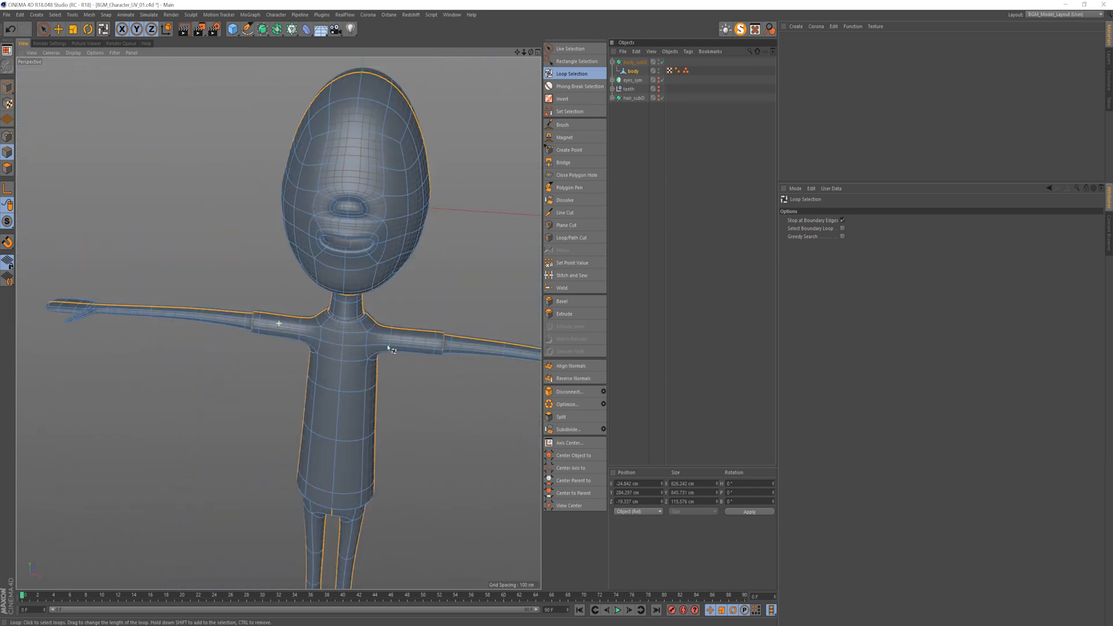
alt+middle_drag(387, 346, 108, 339)
alt+right_drag(213, 351, 234, 342)
key(F4)
alt+right_drag(307, 298, 249, 339)
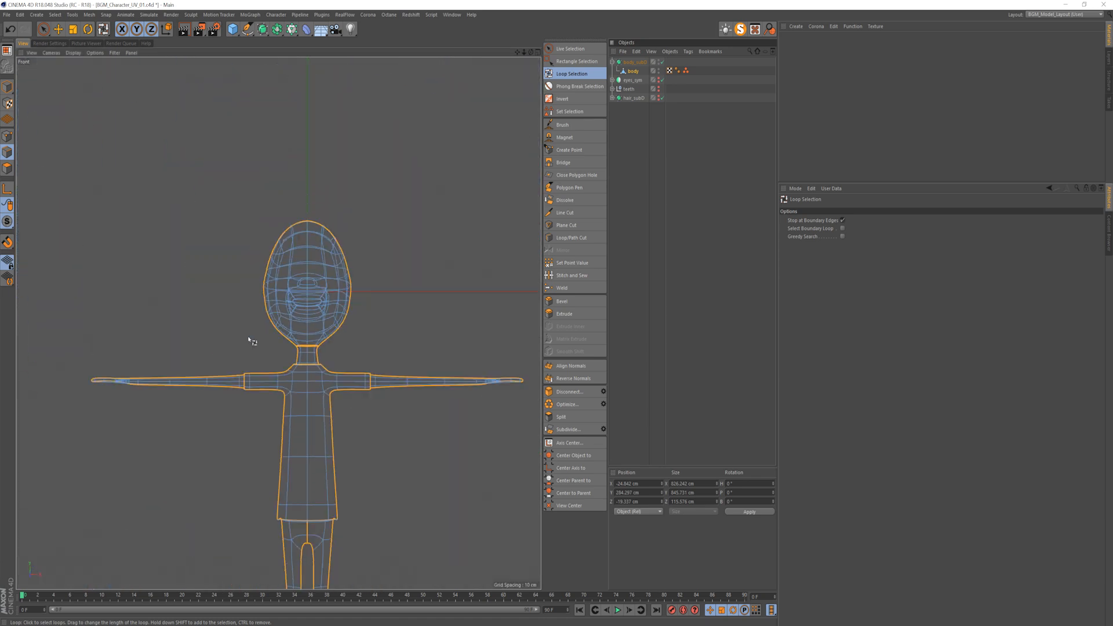
alt+middle_drag(348, 371, 319, 303)
click(564, 61)
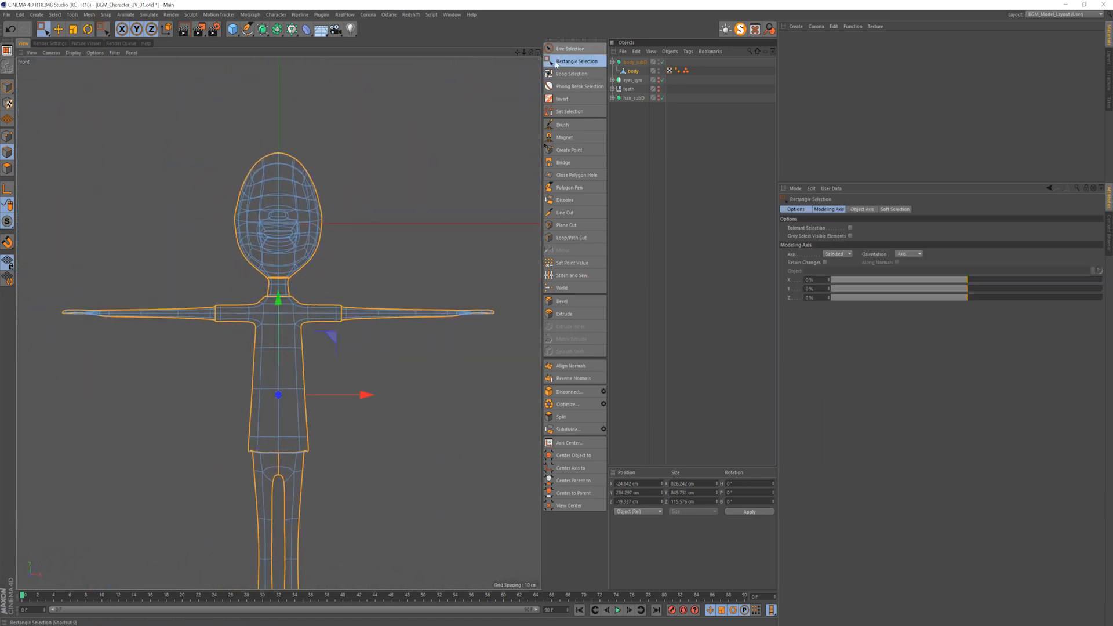
alt+middle_drag(387, 325, 351, 300)
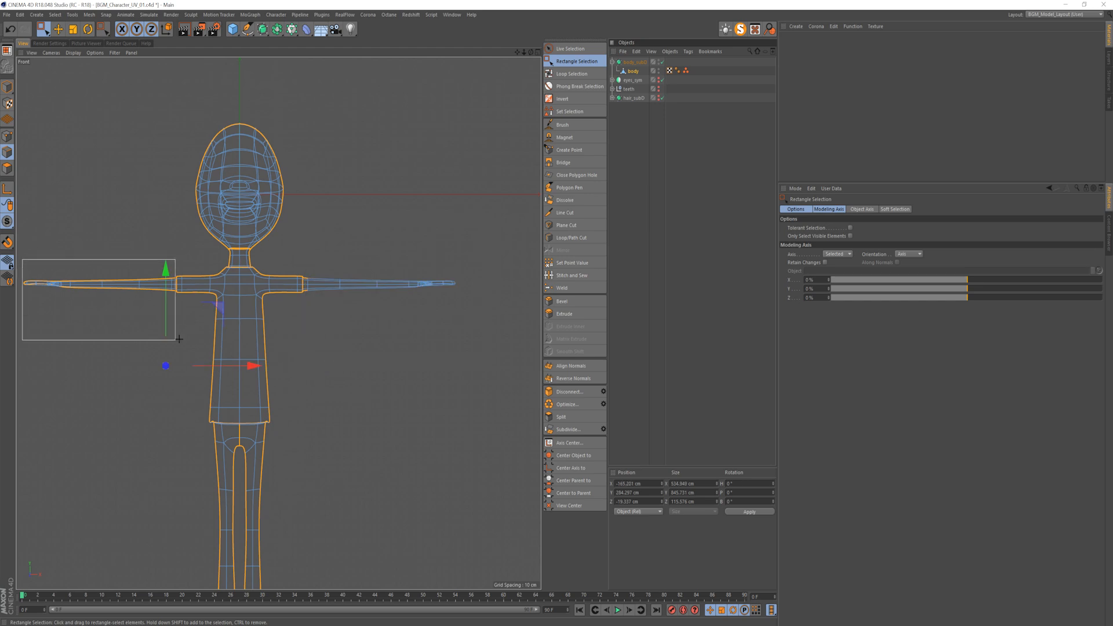
key(u)
key(l)
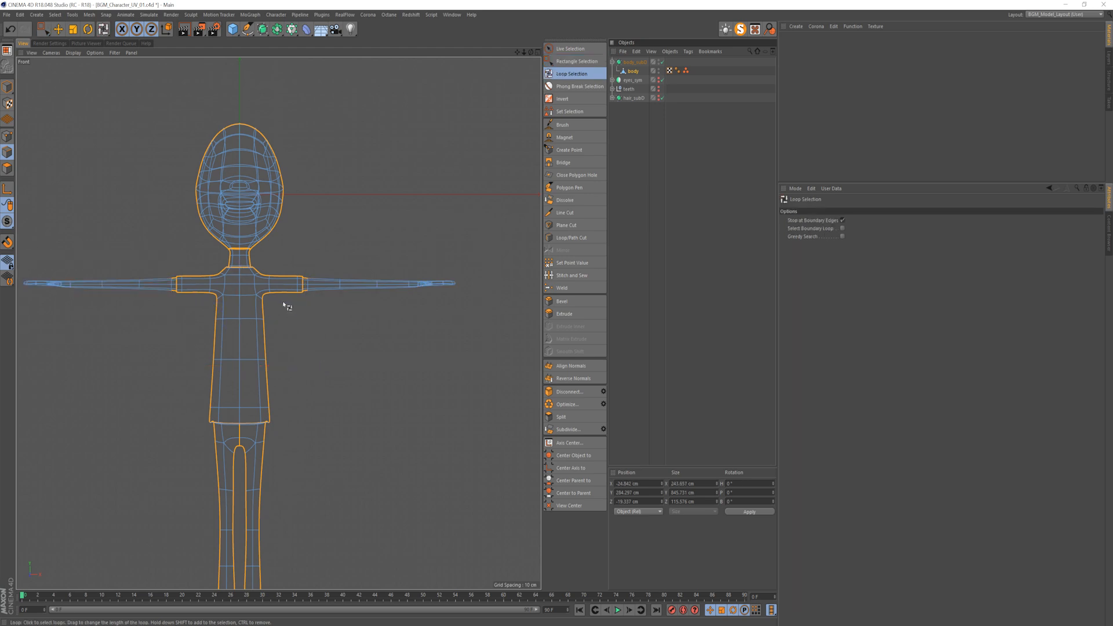
Step: In the perspective view, deselect the leftover short seam edges just beyond the sleeve end on one arm using Live Selection
key(F1)
click(571, 48)
scroll(131, 345, up, 5)
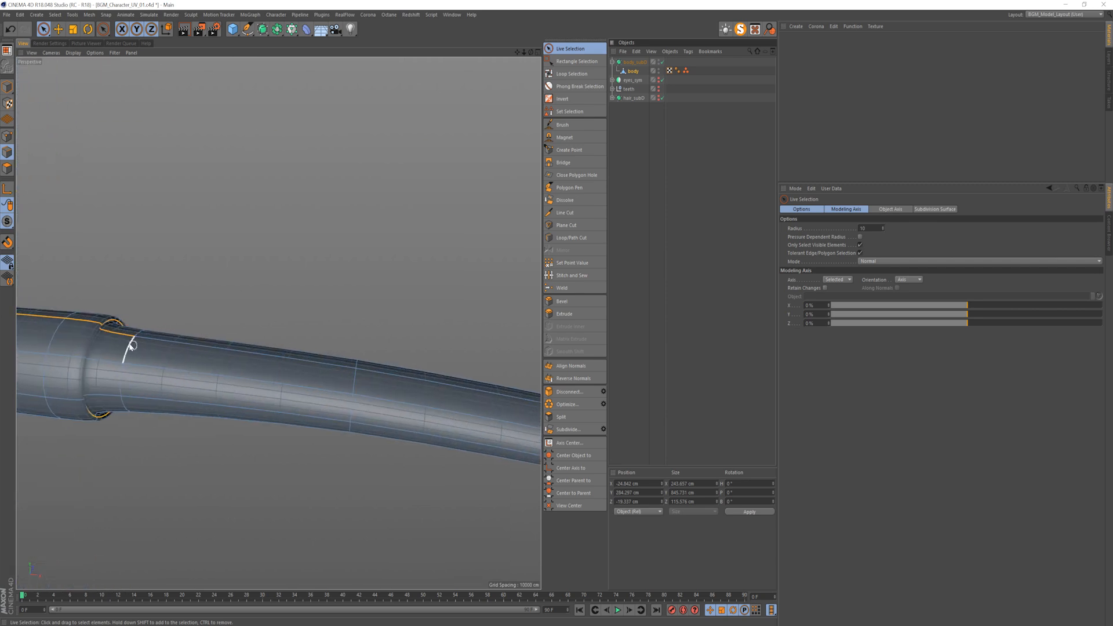
shift+click(124, 334)
mouse_move(112, 362)
alt+mouse_down()
mouse_move(92, 323)
mouse_move(102, 342)
alt+mouse_up()
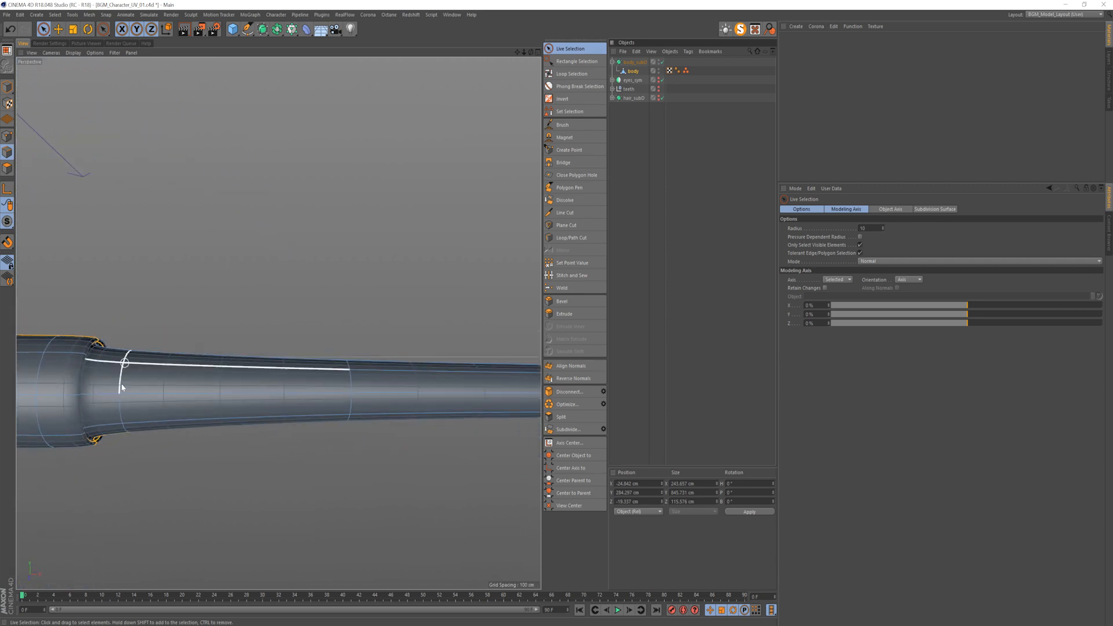
alt+drag(100, 433, 100, 410)
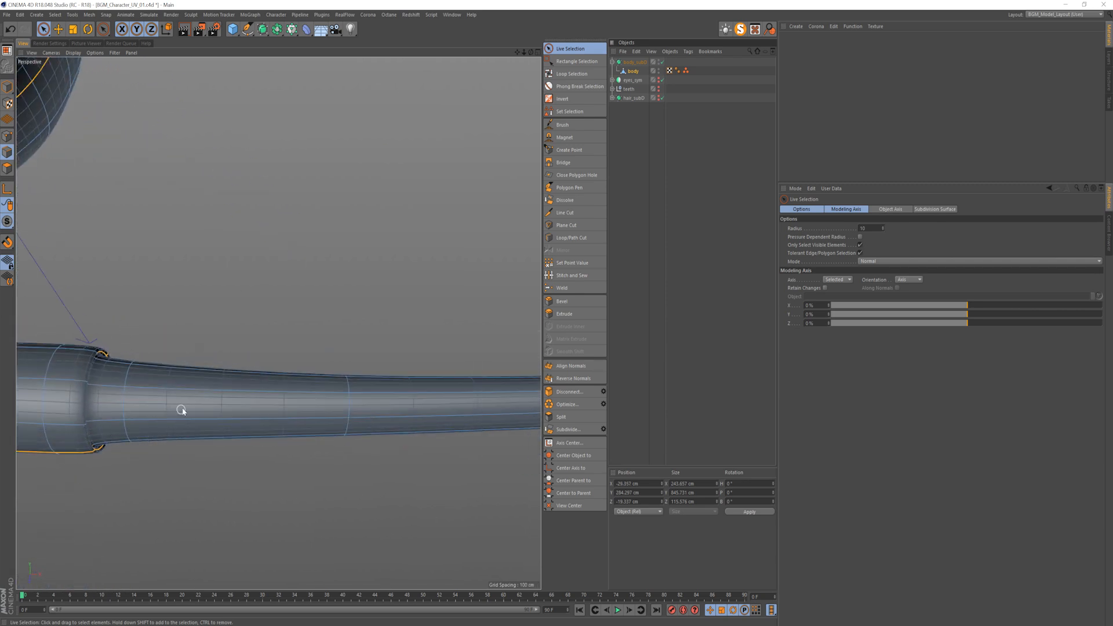
Step: Deselect the leftover short seam edges beyond the sleeve end on the other arm
mouse_move(181, 409)
alt+mouse_down()
mouse_move(279, 323)
mouse_move(200, 405)
alt+mouse_up()
scroll(293, 412, up, 5)
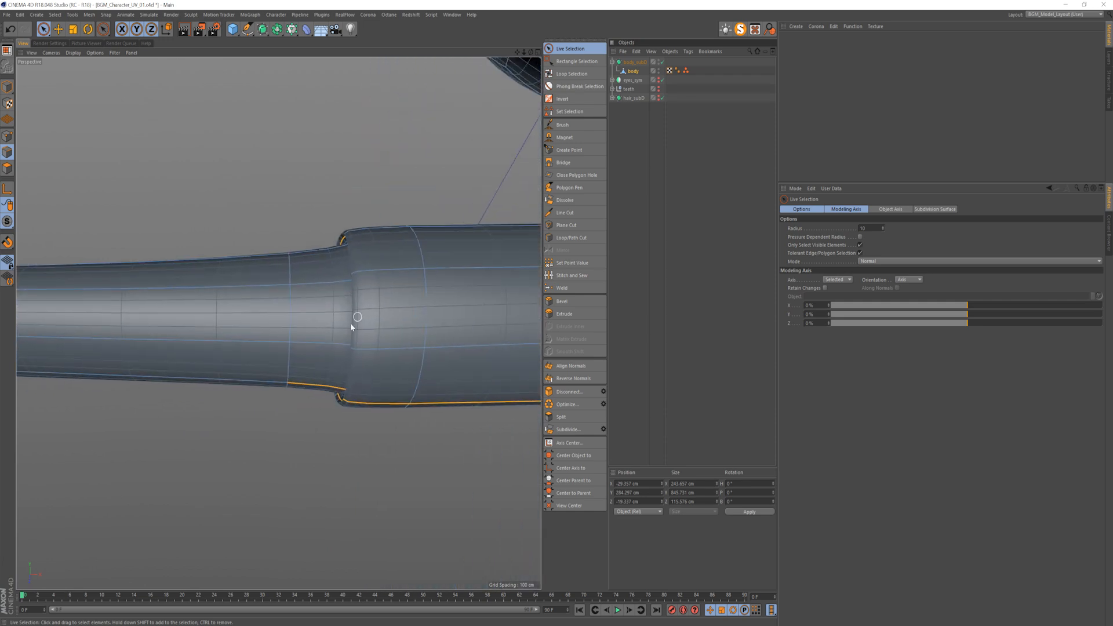
alt+drag(300, 390, 321, 374)
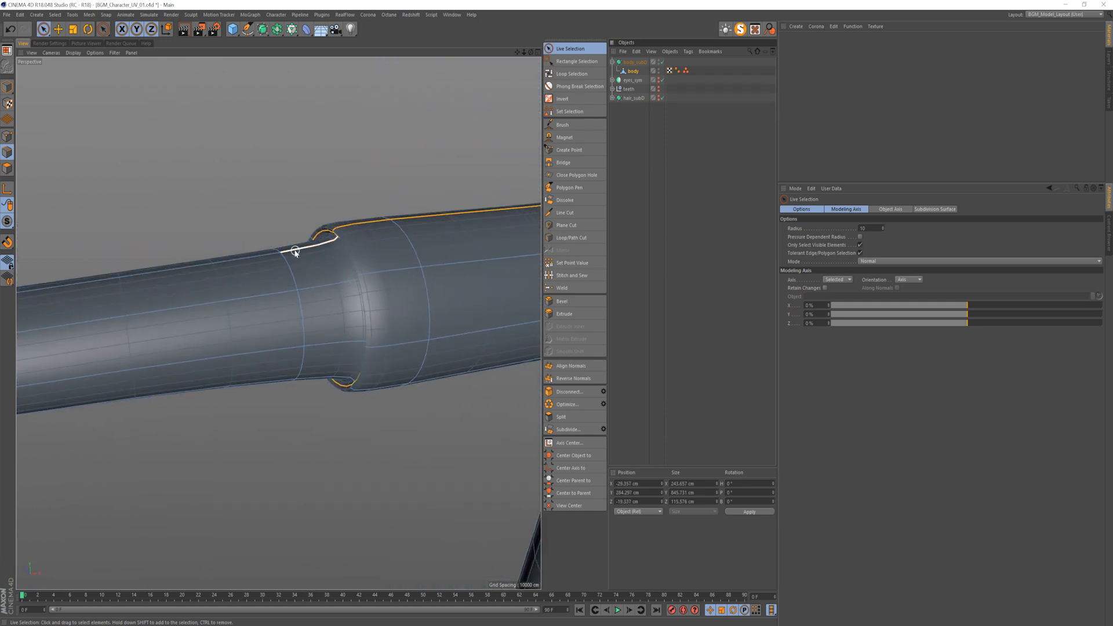
scroll(321, 250, down, 6)
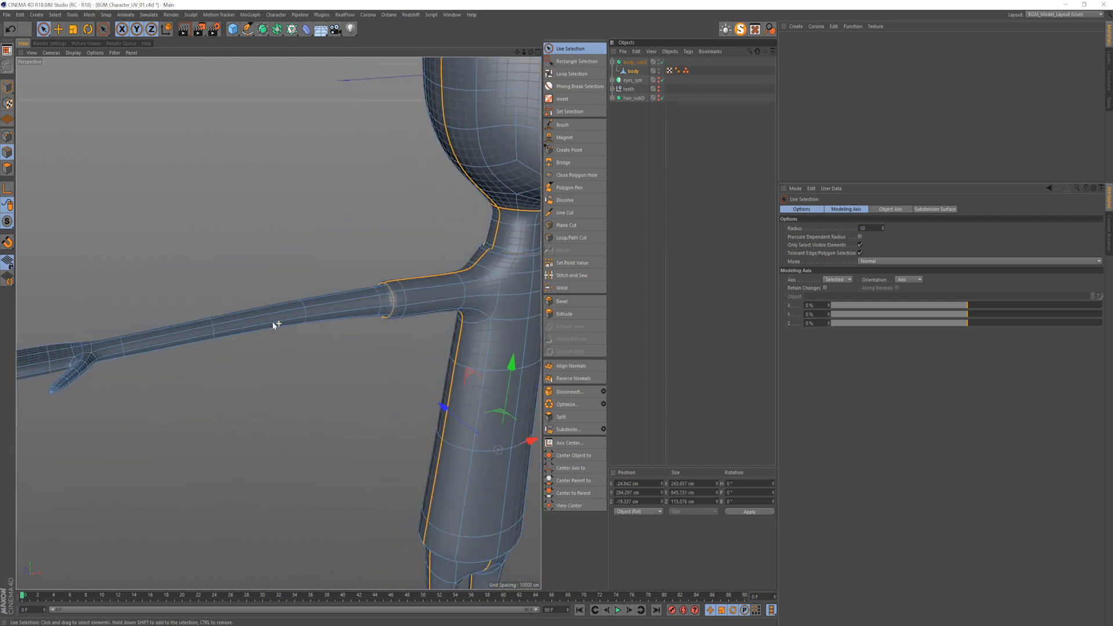
Step: Add the lengthwise edges along one side of the first arm, from the sleeve end towards the wrist, to the seam selection
alt+drag(348, 325, 387, 269)
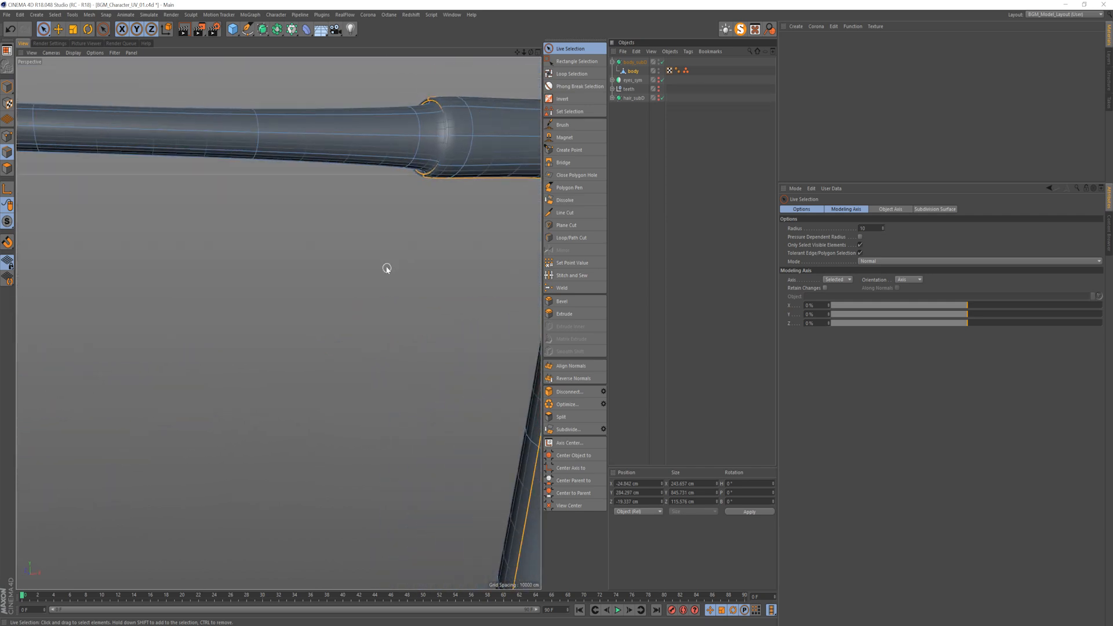
alt+drag(384, 137, 281, 190)
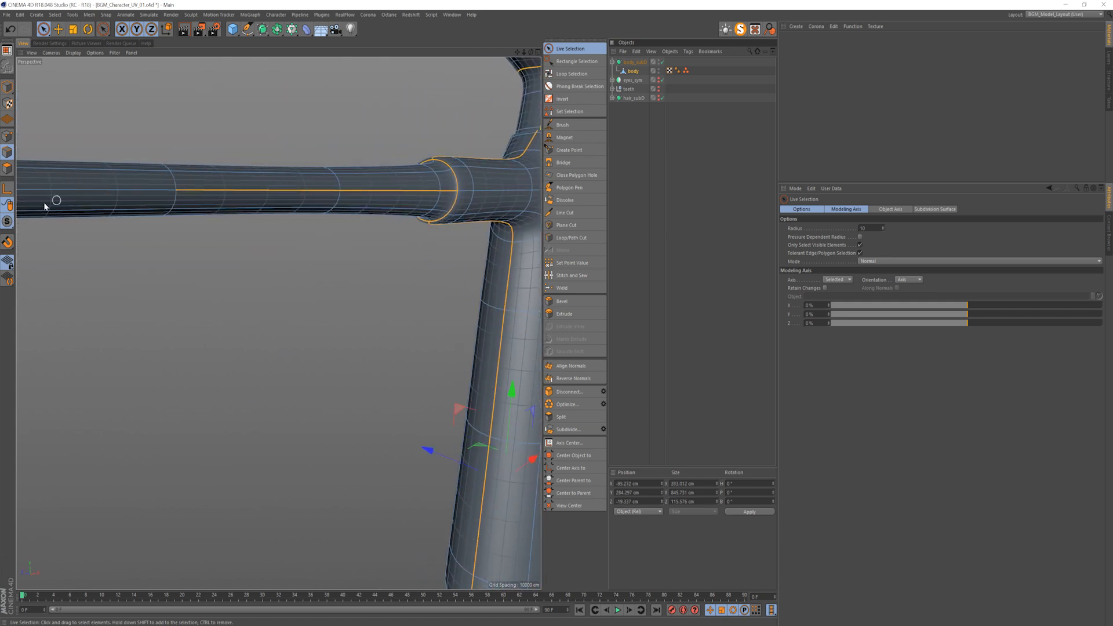
shift+click(107, 189)
alt+middle_drag(108, 188, 447, 122)
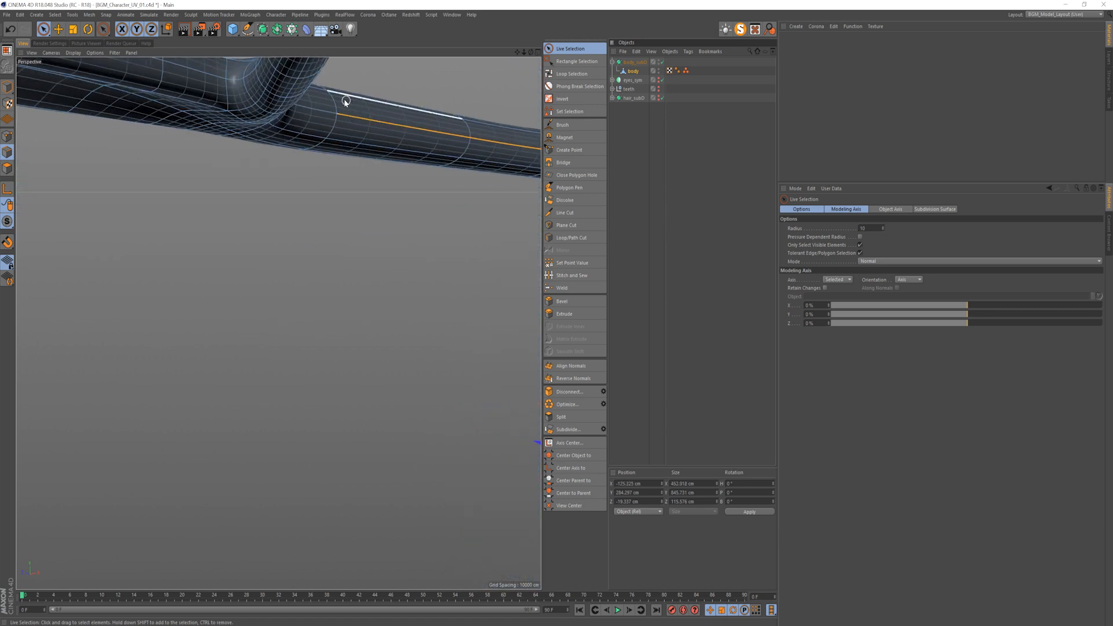
Step: Continue the first arm's seam along the hand and around its fingertips
alt+drag(345, 104, 257, 109)
shift+click(116, 149)
alt+drag(62, 146, 302, 348)
shift+click(119, 241)
Step: Add the lengthwise edges on the opposite side of the first arm back to the sleeve end
shift+drag(464, 207, 175, 192)
shift+drag(152, 202, 89, 196)
alt+right_drag(90, 196, 285, 190)
shift+drag(286, 190, 110, 190)
alt+right_drag(110, 190, 98, 196)
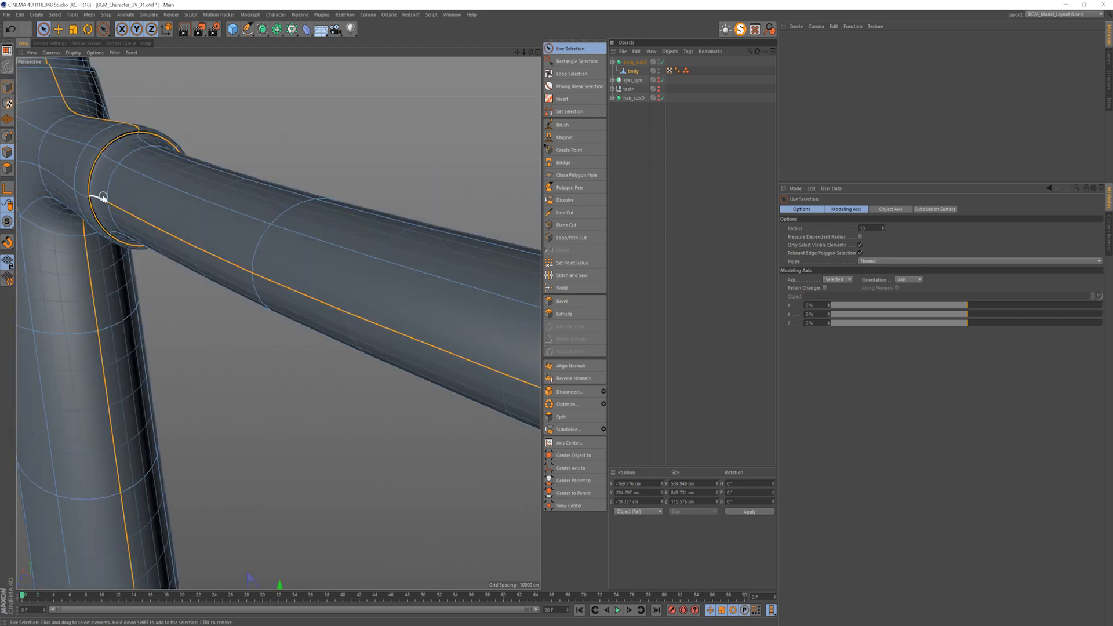
Step: Add the lengthwise edges along one side of the second arm and hand, from the sleeve end towards the fingertips
alt+drag(97, 195, 197, 273)
alt+right_drag(197, 274, 341, 430)
alt+drag(341, 431, 174, 450)
alt+right_drag(174, 449, 425, 398)
shift+click(425, 398)
alt+drag(425, 397, 345, 414)
alt+right_drag(256, 447, 75, 470)
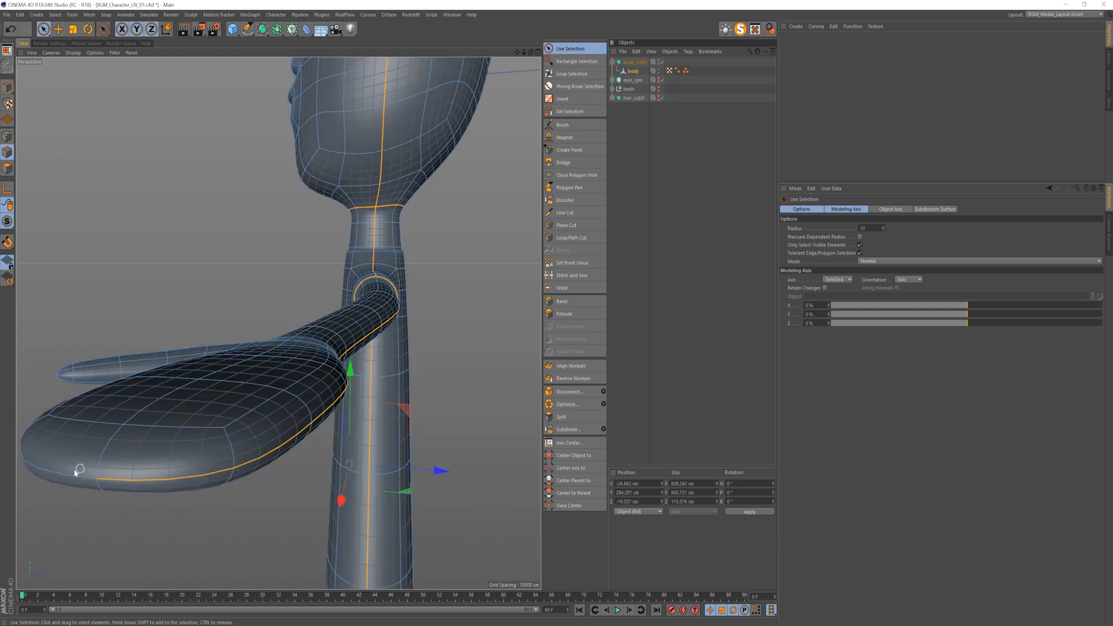
Step: Continue the second arm's seam around the fingertips and back along the opposite side to the sleeve end
alt+drag(75, 470, 193, 392)
alt+right_drag(193, 392, 194, 389)
mouse_move(195, 389)
shift+mouse_down()
mouse_move(72, 405)
mouse_move(216, 373)
mouse_move(307, 374)
shift+mouse_up()
mouse_move(307, 374)
shift+mouse_down()
mouse_move(191, 380)
mouse_move(246, 359)
shift+mouse_up()
shift+drag(247, 359, 114, 311)
alt+middle_drag(114, 311, 211, 332)
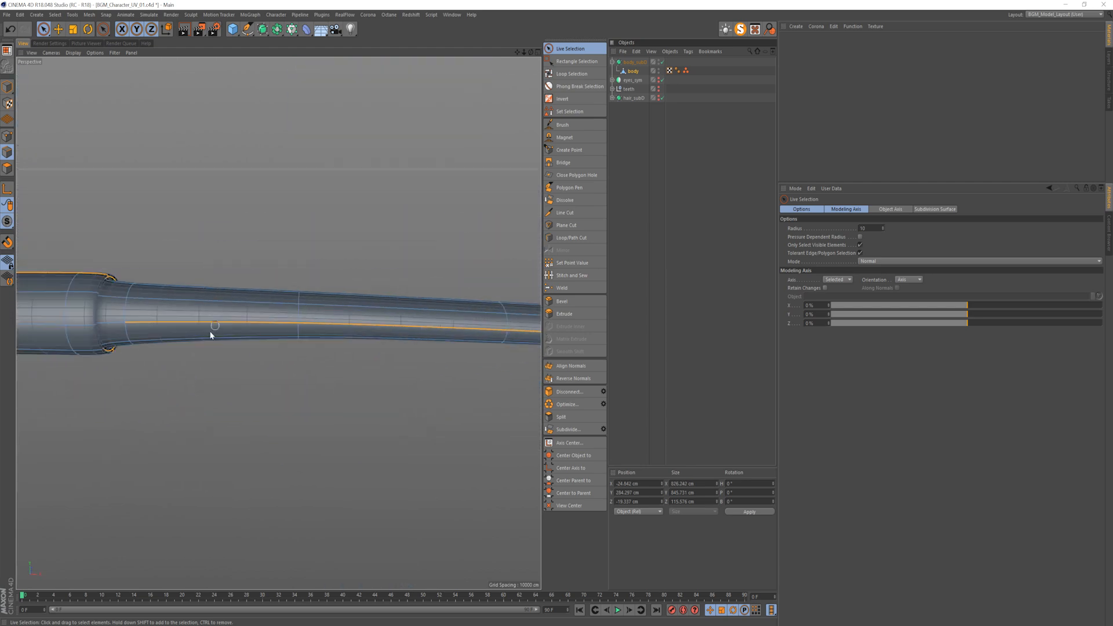
alt+drag(128, 305, 154, 259)
alt+right_drag(155, 259, 133, 313)
alt+middle_drag(133, 313, 279, 323)
alt+right_drag(278, 323, 231, 342)
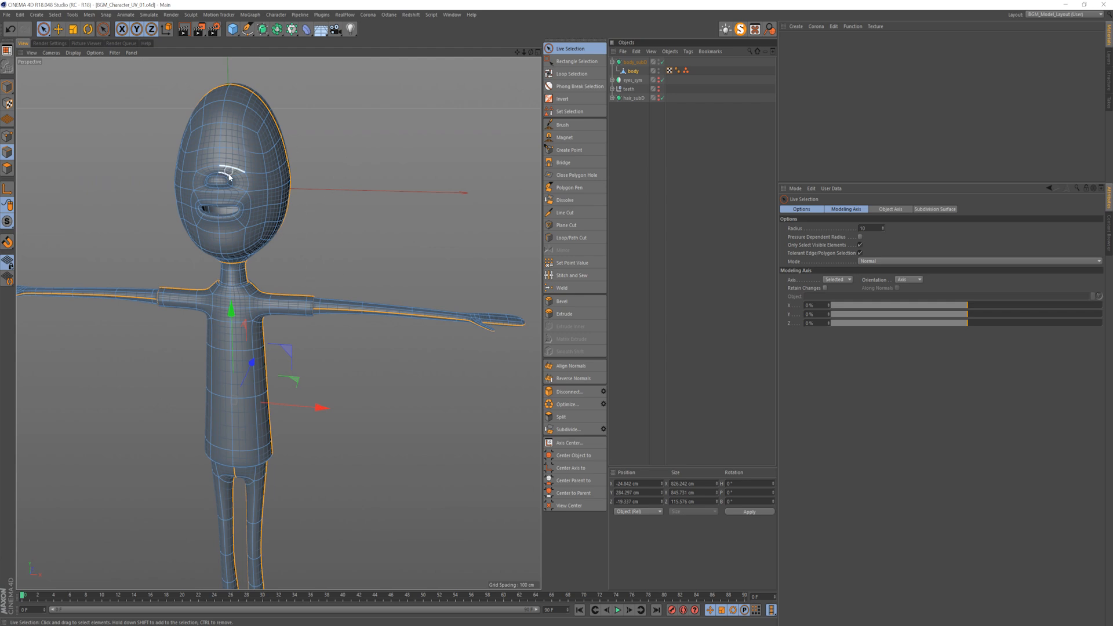
Step: Add the edge loop around the lips and the horizontal loop through the mouth corners to the seam selection
alt+right_drag(229, 177, 348, 143)
key(u)
key(l)
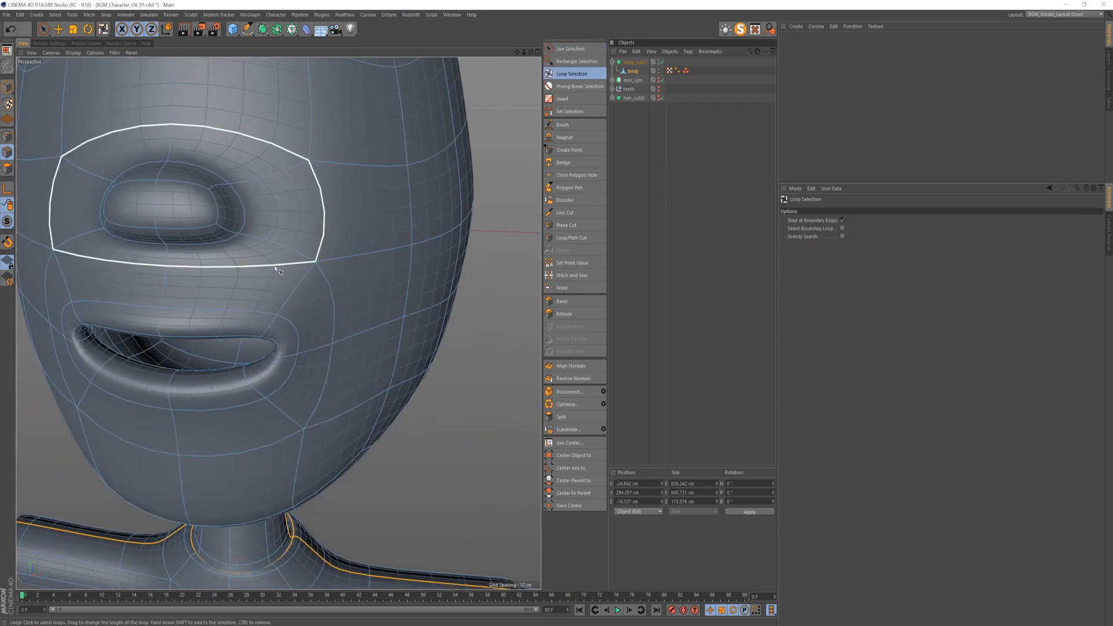
alt+drag(284, 337, 331, 307)
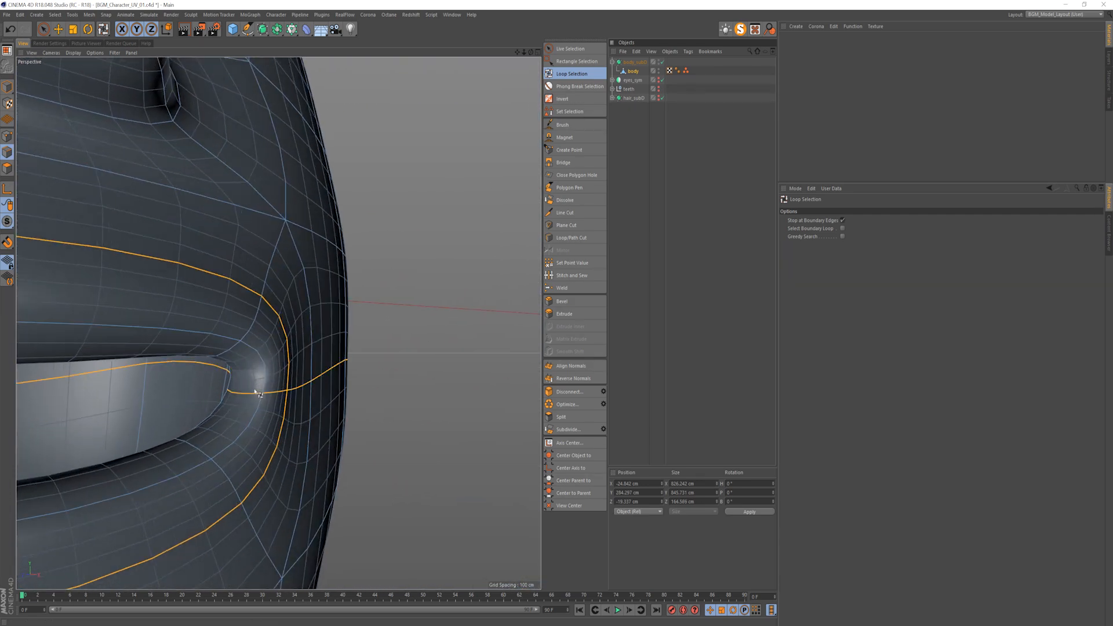
scroll(259, 394, down, 5)
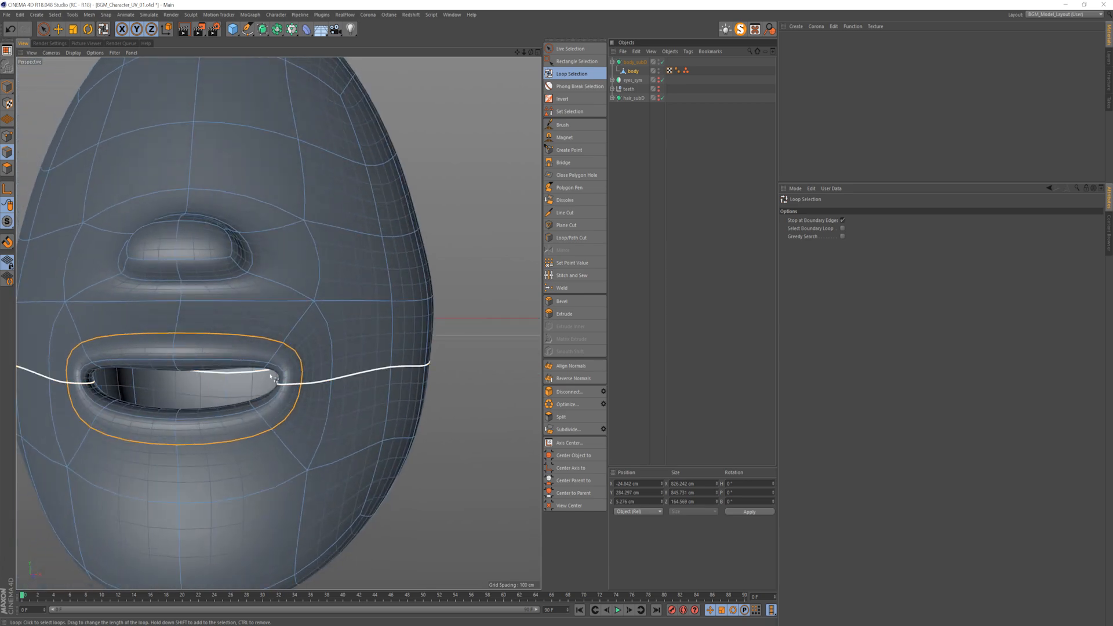
click(272, 378)
Step: Deselect the horizontal loop's edges across both cheeks and the back of the head, keeping those in and beside the mouth
key(space)
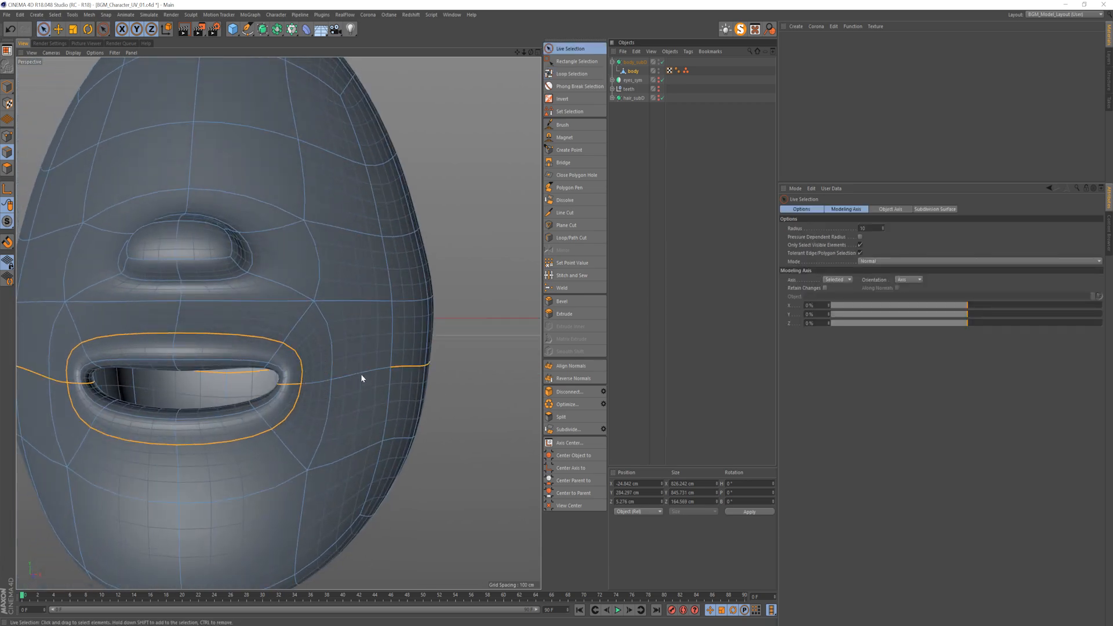
alt+drag(408, 357, 355, 362)
alt+drag(442, 369, 248, 396)
alt+drag(359, 352, 292, 363)
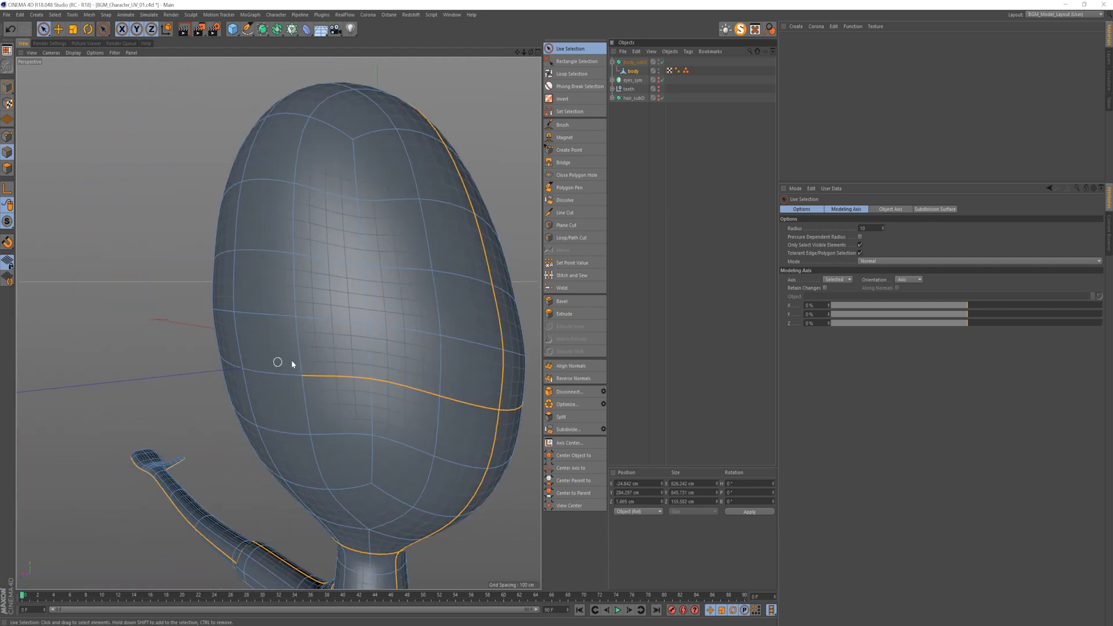
alt+drag(461, 393, 357, 392)
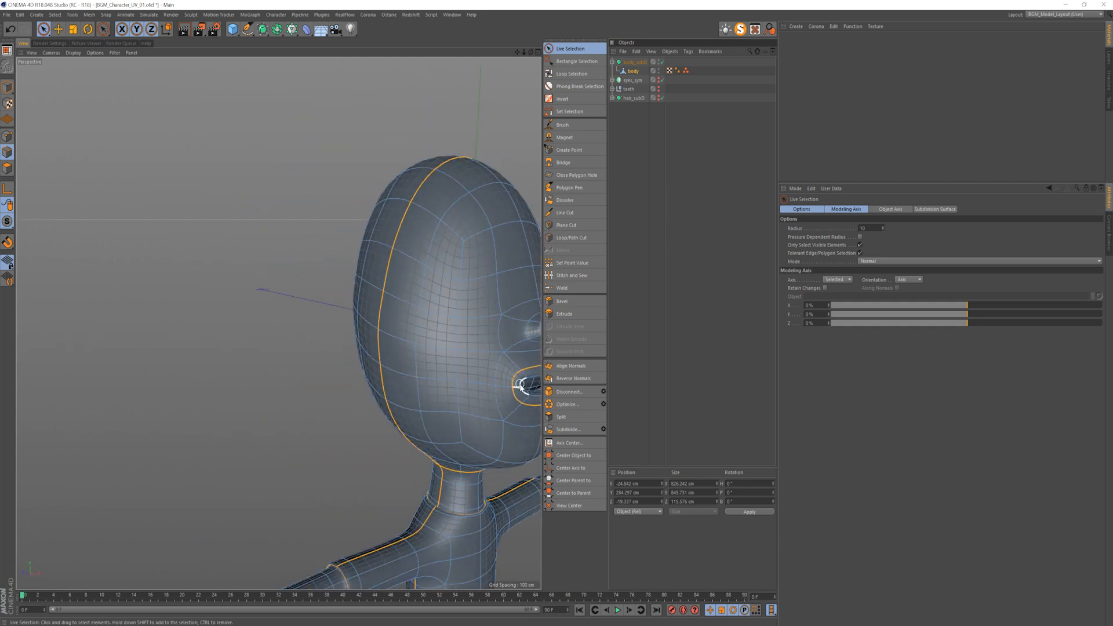
alt+drag(520, 387, 394, 380)
alt+right_drag(394, 380, 420, 321)
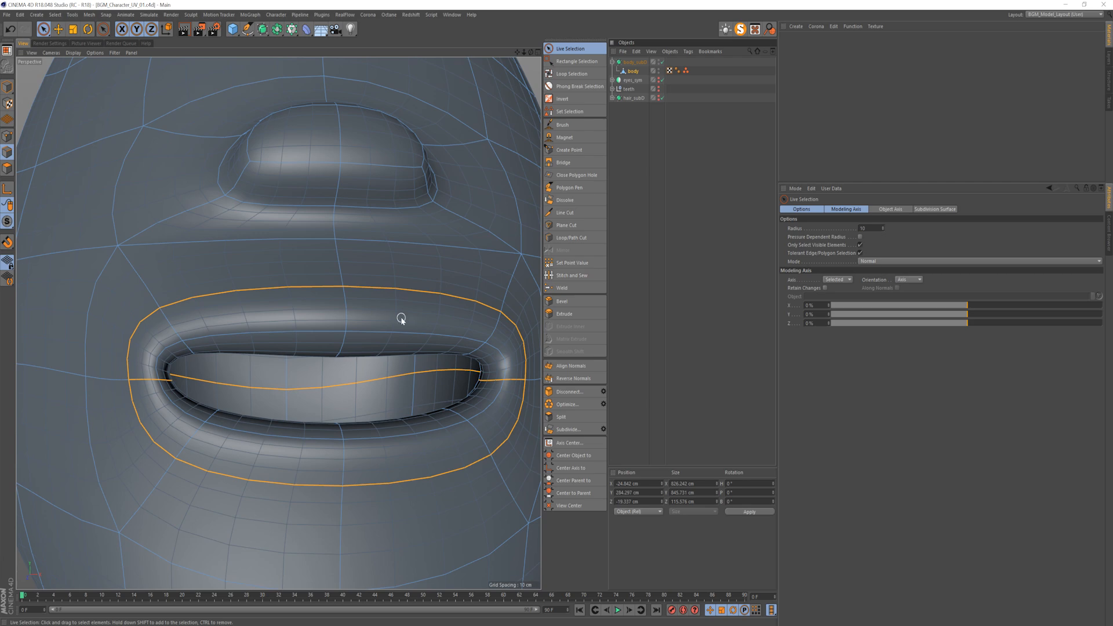
Step: Inspect the selected seams inside the mouth, along the legs and feet, and over the whole body
alt+drag(401, 318, 462, 318)
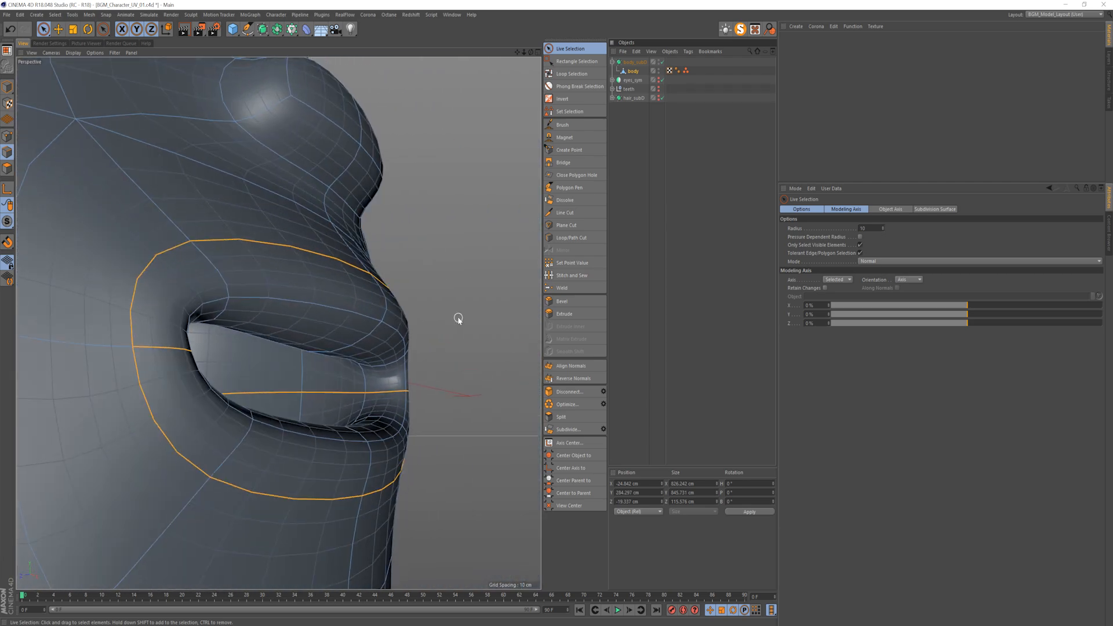
key(u)
key(l)
alt+drag(432, 369, 318, 374)
alt+right_drag(317, 373, 161, 404)
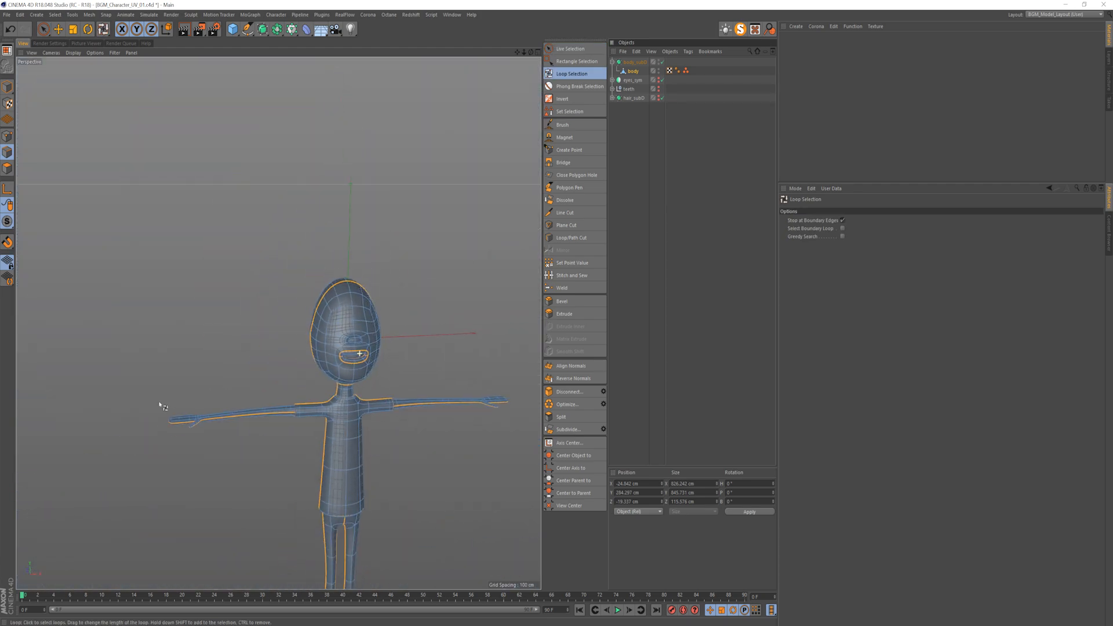
alt+middle_drag(297, 426, 274, 300)
alt+drag(335, 381, 317, 357)
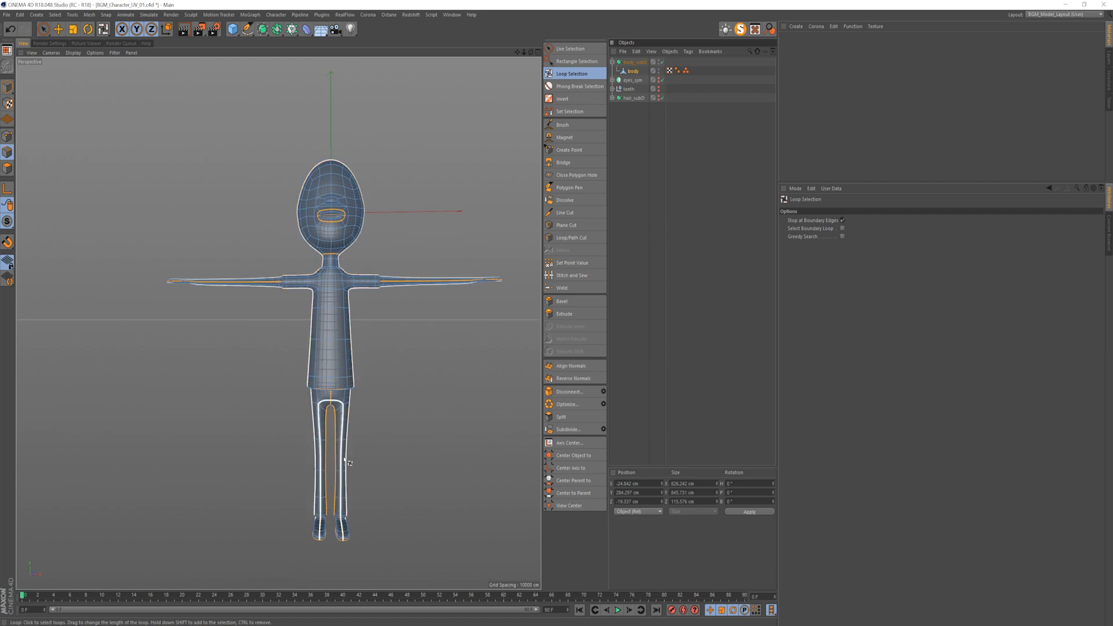
alt+right_drag(333, 530, 392, 497)
alt+drag(346, 499, 4, 485)
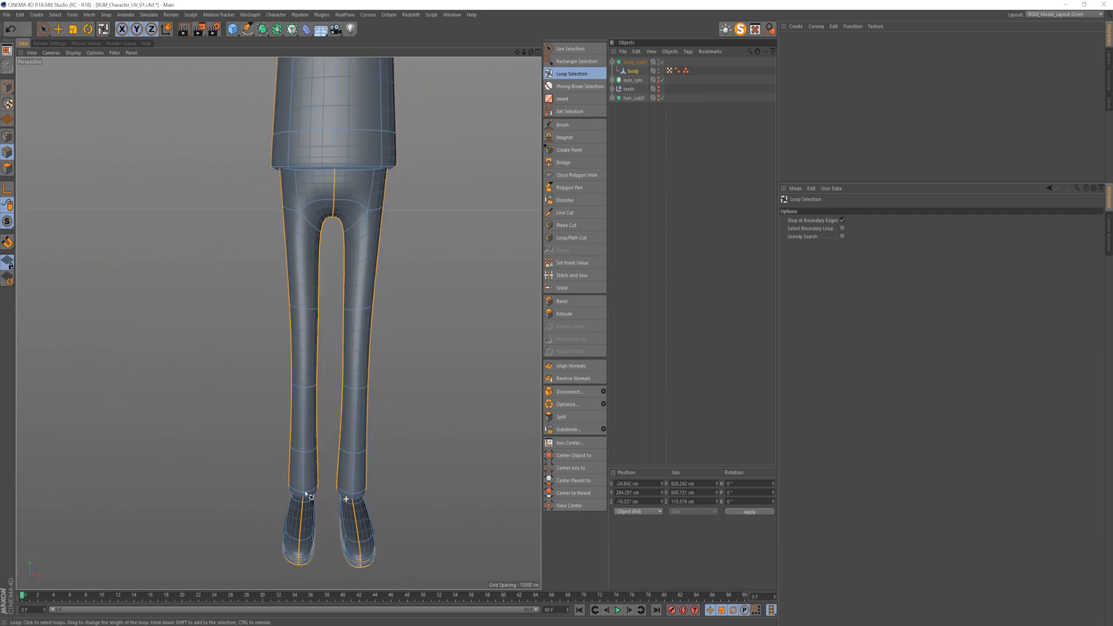
alt+right_drag(317, 450, 254, 466)
alt+middle_drag(302, 411, 302, 388)
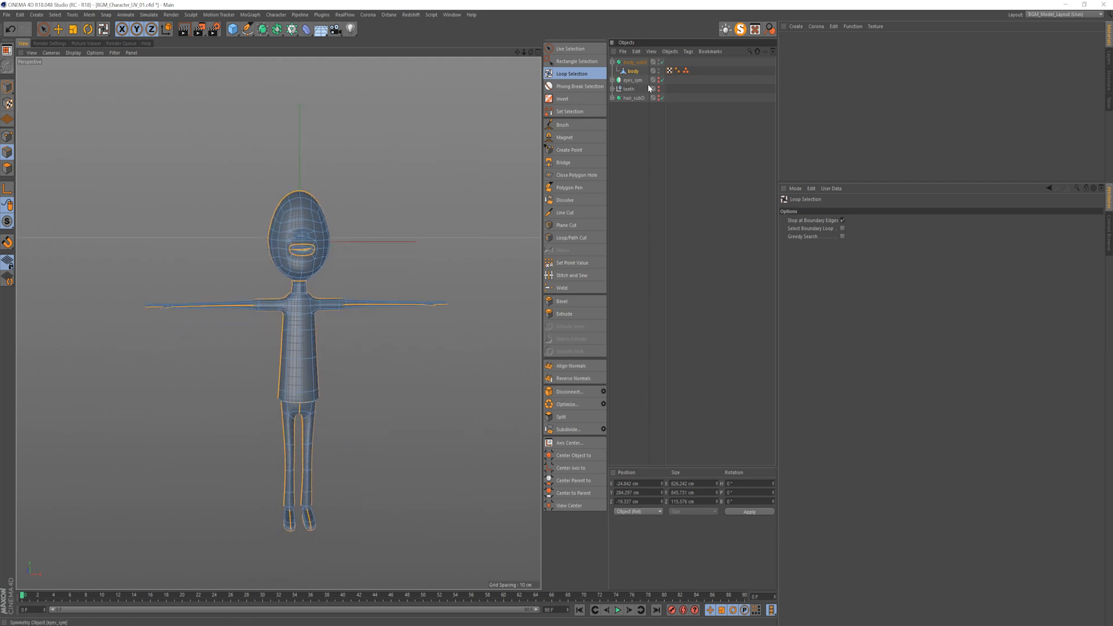
Step: Merge body_subD and its body mesh into one polygon object with Connect Objects + Delete and rename it body
ctrl+click(631, 71)
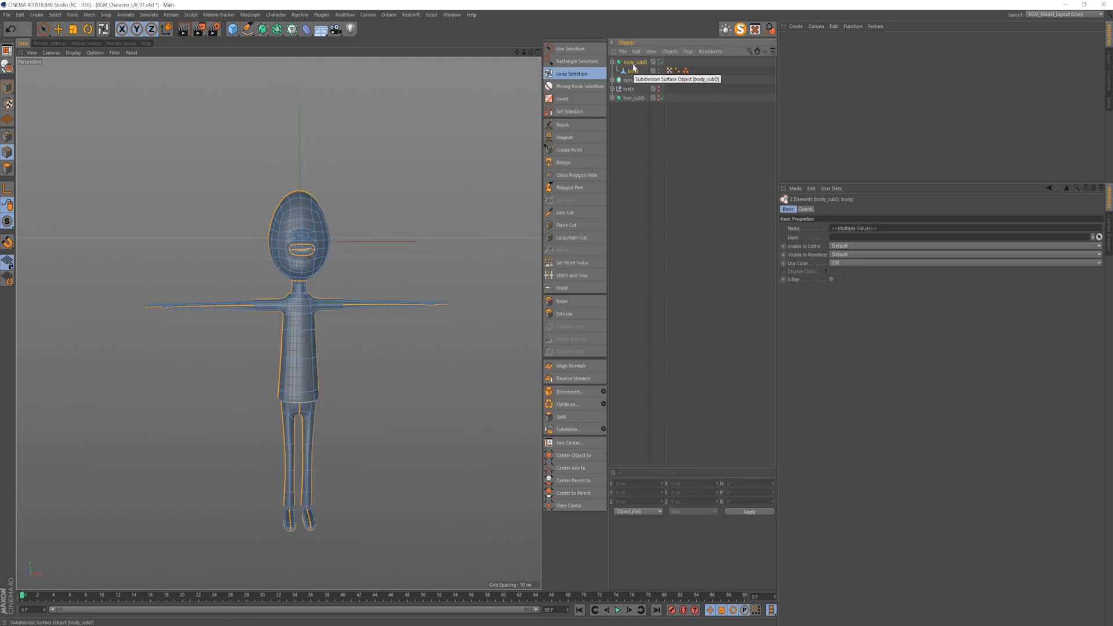
right_click(633, 68)
click(702, 351)
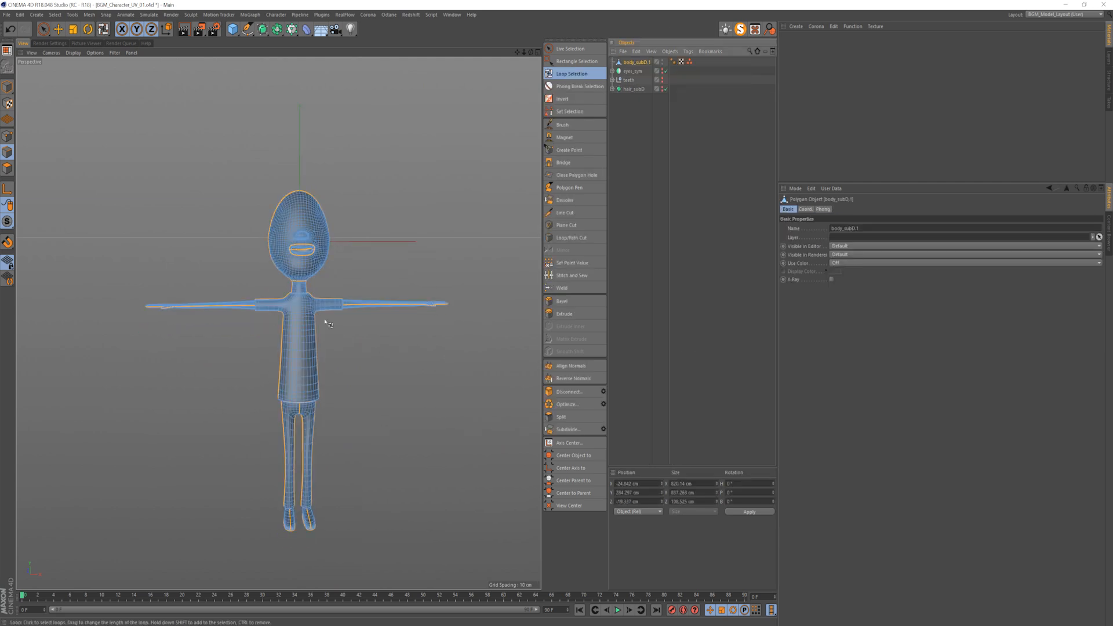
scroll(349, 265, up, 9)
mouse_move(343, 265)
alt+mouse_down()
mouse_move(273, 297)
mouse_move(328, 319)
alt+mouse_up()
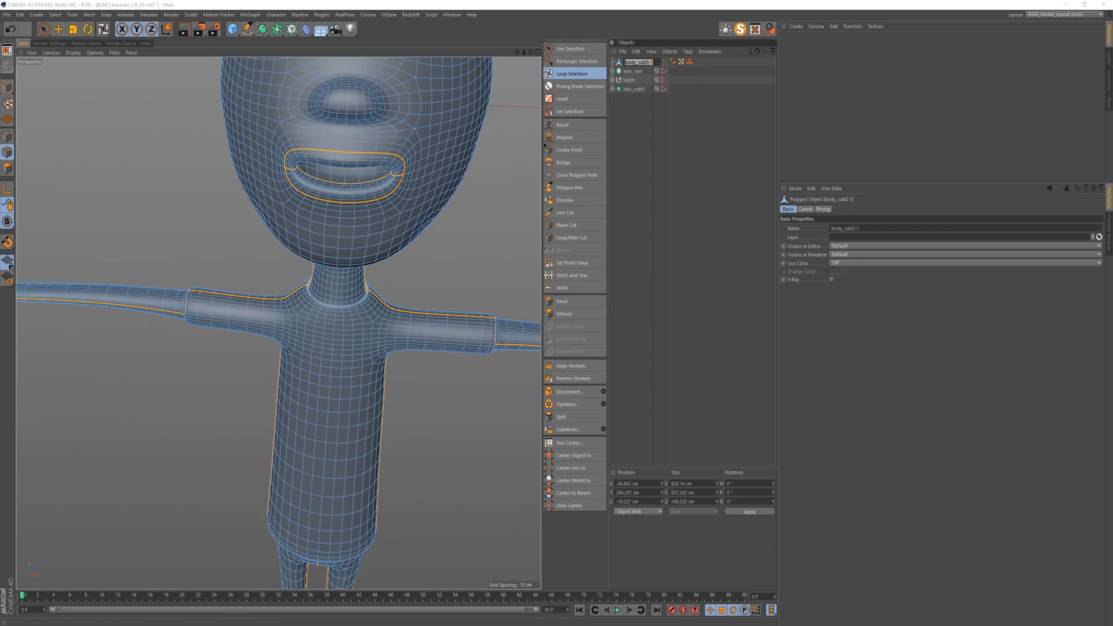
double_click(638, 62)
key(Return)
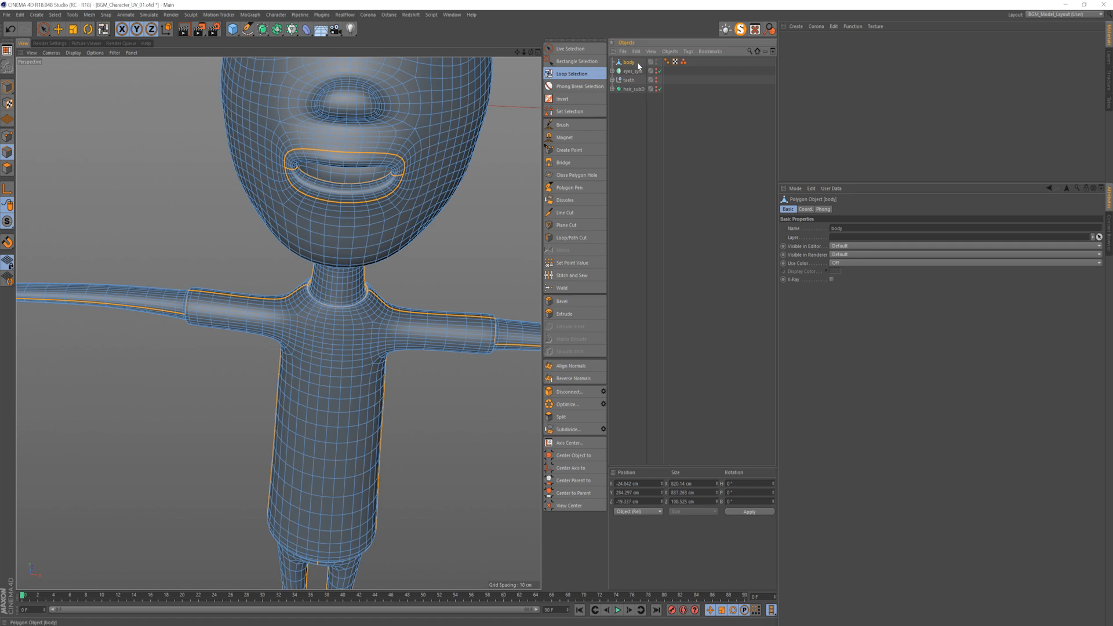
Step: Clean up the seam under the shirt hem, keeping a single edge loop that meets the trouser seam
alt+right_drag(390, 288, 477, 255)
alt+drag(159, 335, 275, 334)
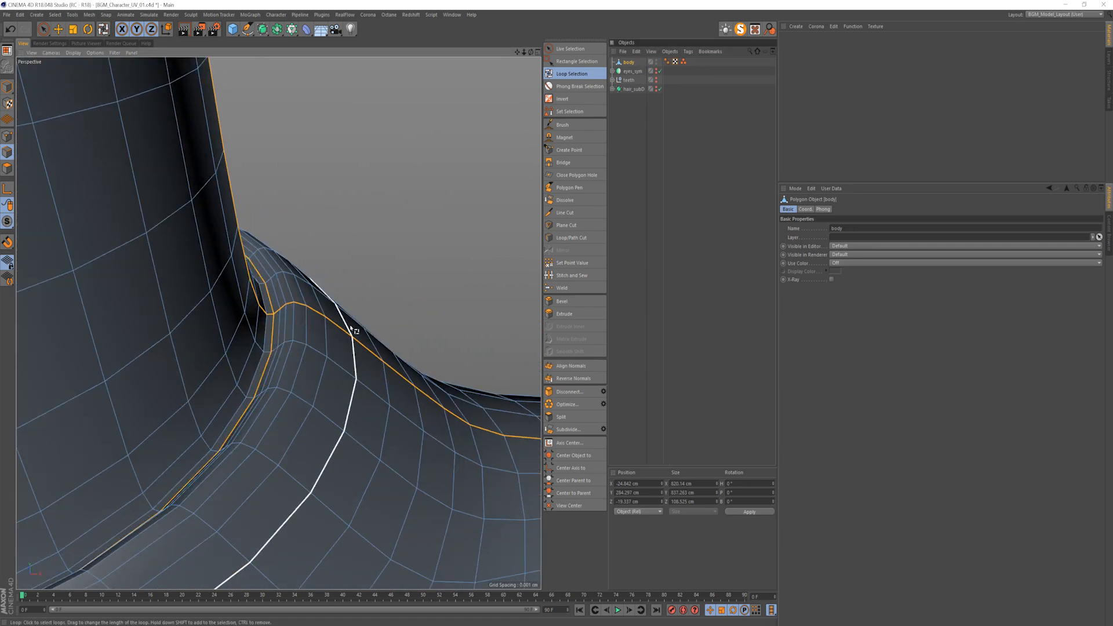
alt+right_drag(351, 329, 273, 462)
alt+middle_drag(273, 462, 325, 209)
alt+middle_drag(316, 509, 308, 359)
alt+drag(321, 381, 343, 303)
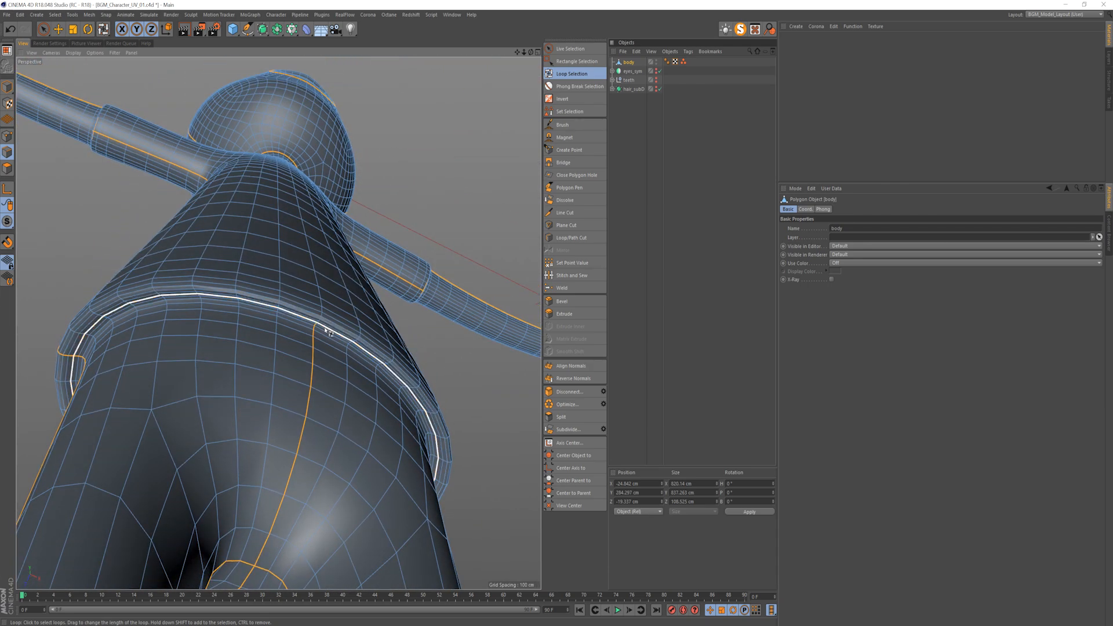
scroll(325, 330, up, 5)
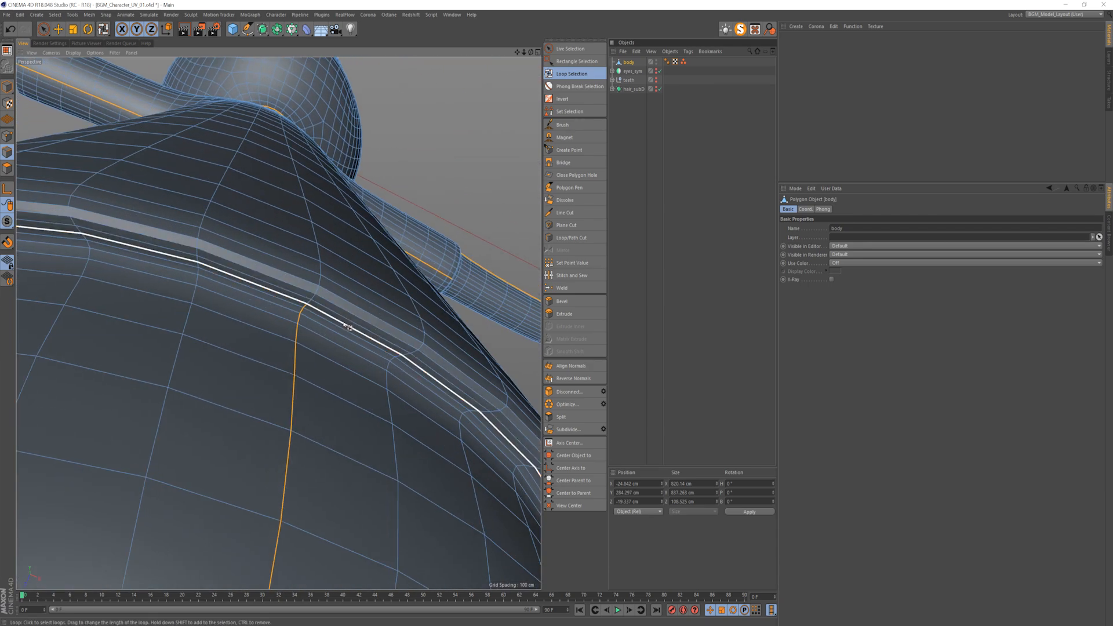
scroll(348, 327, down, 6)
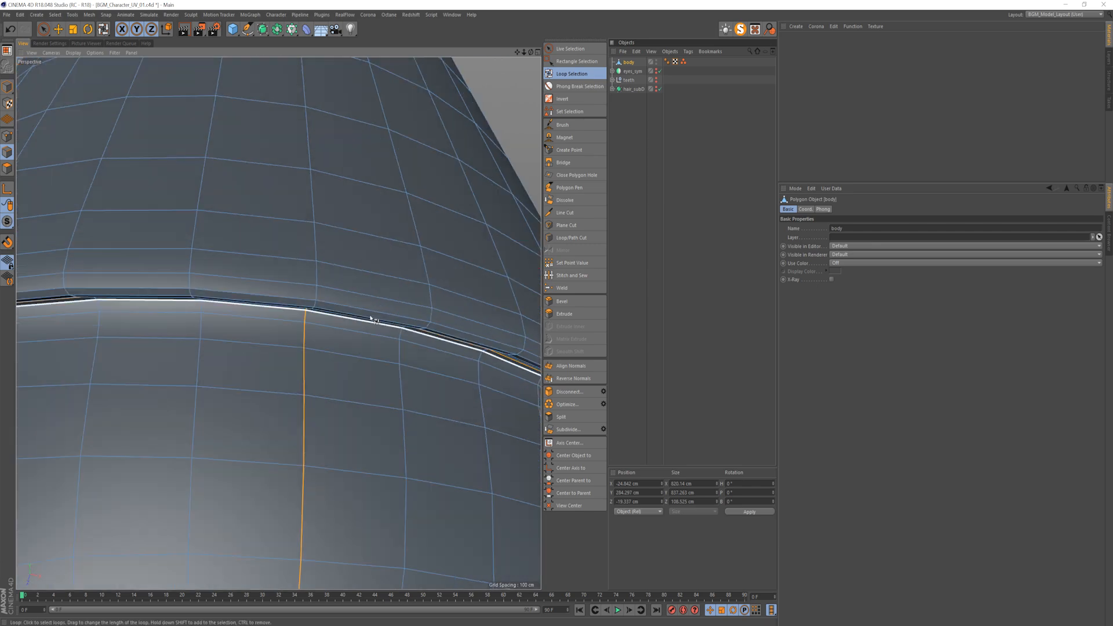
alt+drag(345, 326, 348, 261)
scroll(356, 315, up, 4)
alt+drag(358, 316, 394, 308)
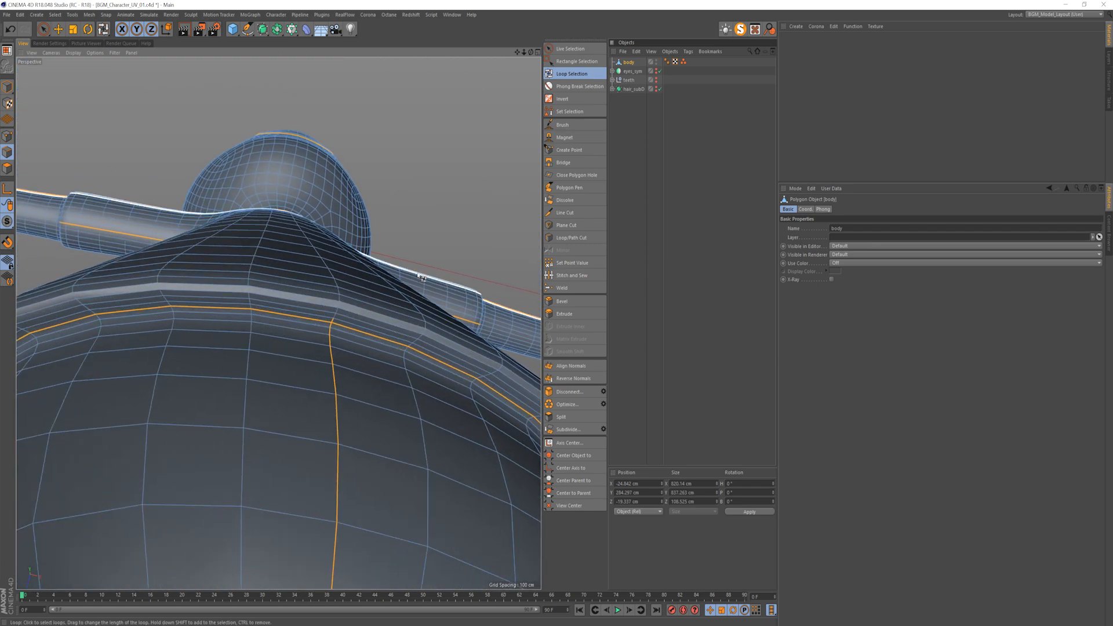
key(ctrl+z)
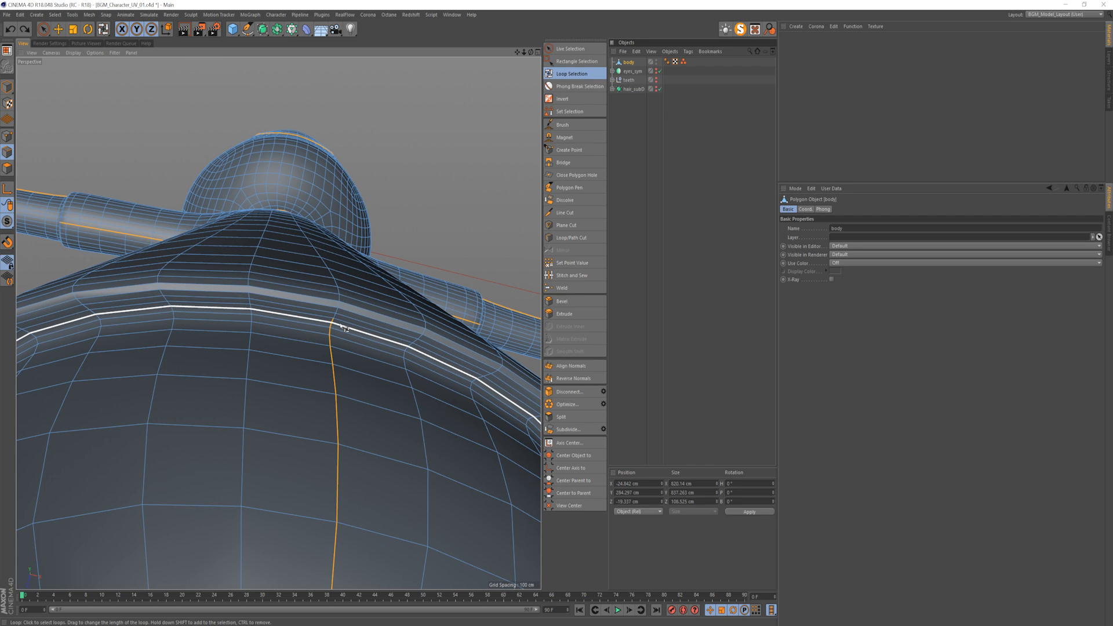
click(344, 328)
key(space)
alt+drag(365, 318, 399, 468)
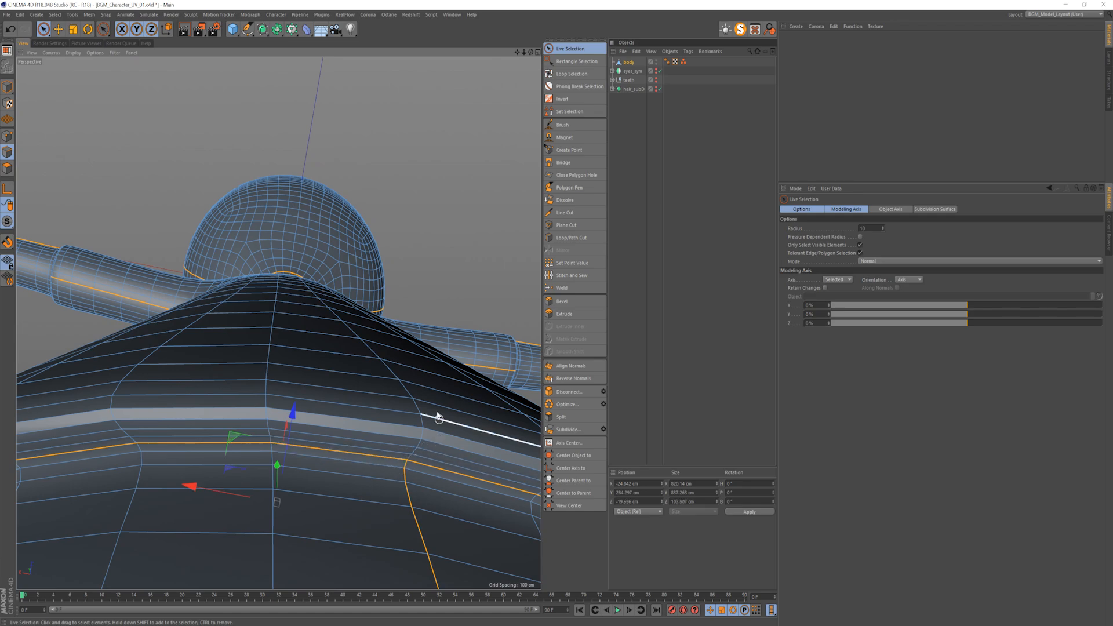
Step: Clean up the first sleeve opening's seam to a single inner edge loop joined to the seam along the sleeve's upper side
alt+drag(438, 418, 400, 268)
key(u)
key(l)
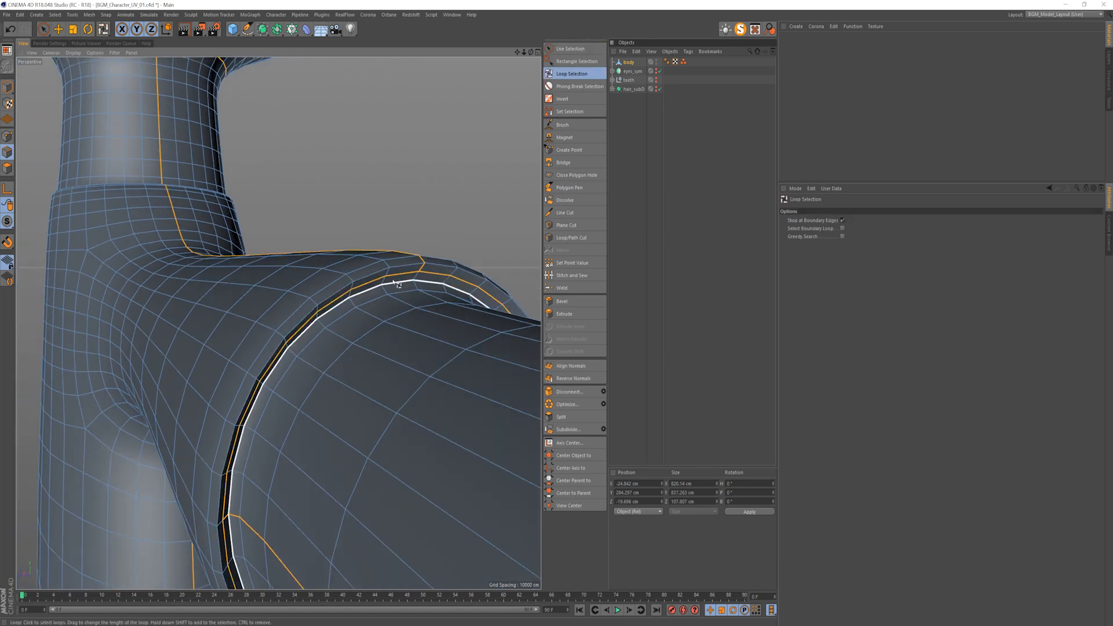
click(398, 287)
key(space)
alt+drag(405, 281, 385, 298)
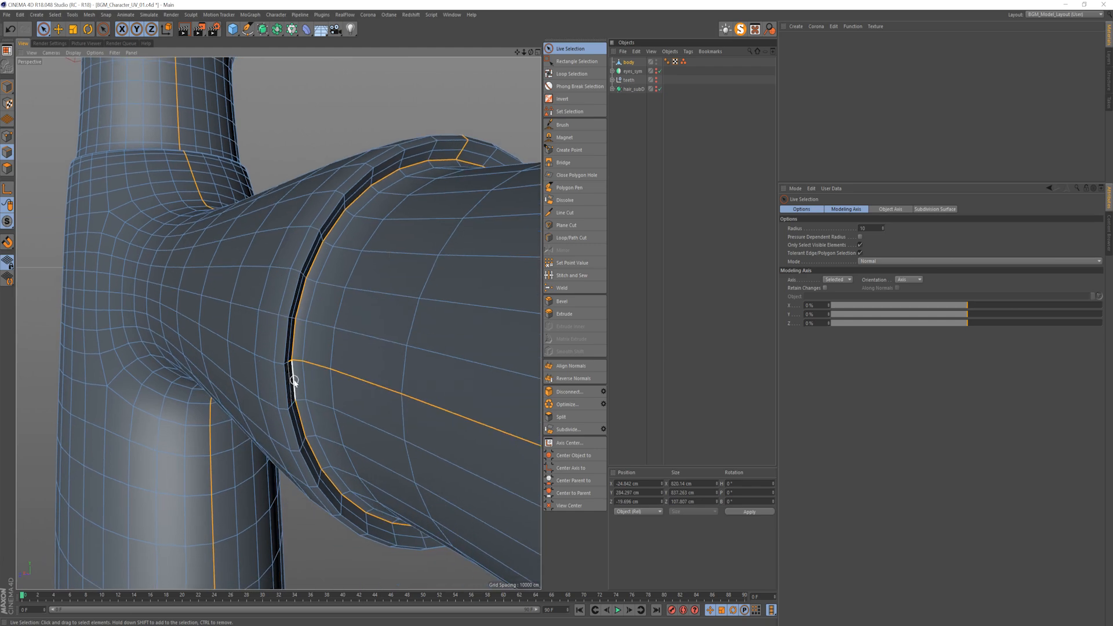
Step: Join the first sleeve's underarm seam to the edge loop inside the sleeve opening
alt+drag(290, 378, 280, 367)
alt+right_drag(316, 400, 279, 321)
alt+drag(278, 321, 308, 380)
alt+right_drag(350, 392, 414, 355)
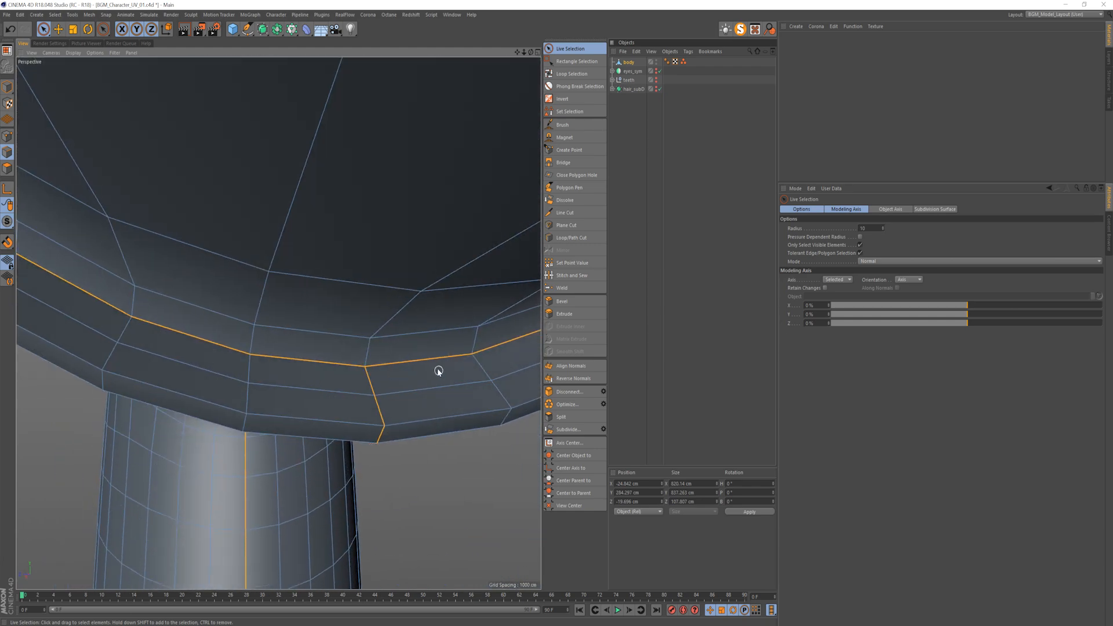
alt+drag(439, 372, 390, 368)
alt+right_drag(391, 368, 278, 323)
alt+right_drag(336, 378, 373, 372)
alt+drag(373, 372, 450, 355)
Step: Add the edge loop at the inner edge of the second sleeve's opening to the seam selection
alt+right_drag(450, 355, 340, 365)
alt+drag(340, 365, 207, 400)
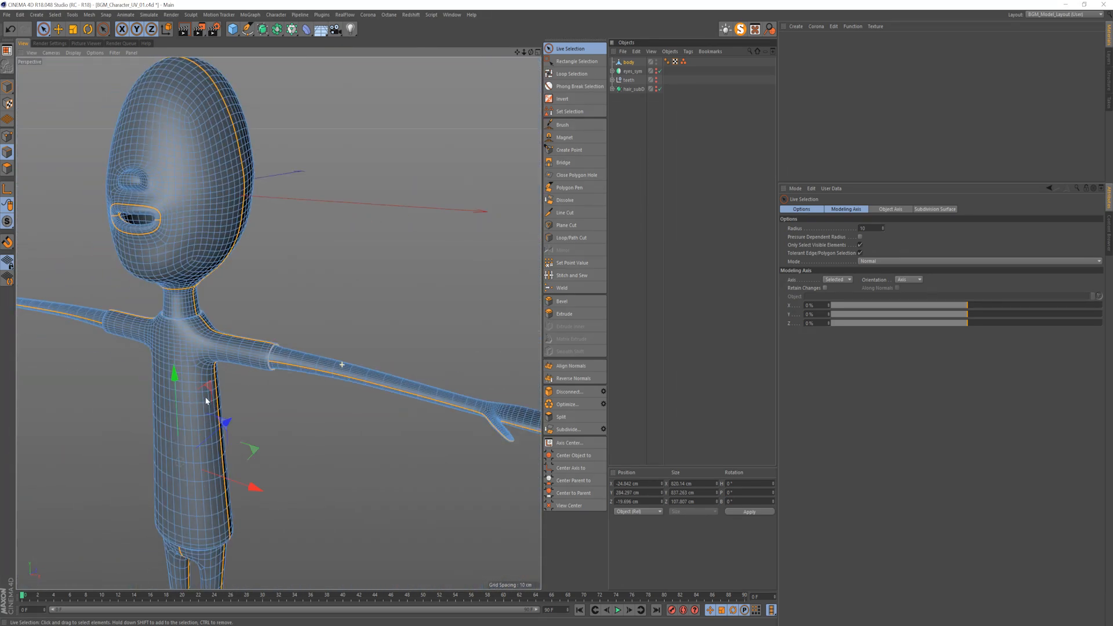
alt+right_drag(268, 387, 316, 321)
alt+right_drag(261, 275, 278, 224)
alt+drag(278, 224, 263, 216)
alt+right_drag(263, 216, 294, 268)
alt+drag(295, 268, 276, 299)
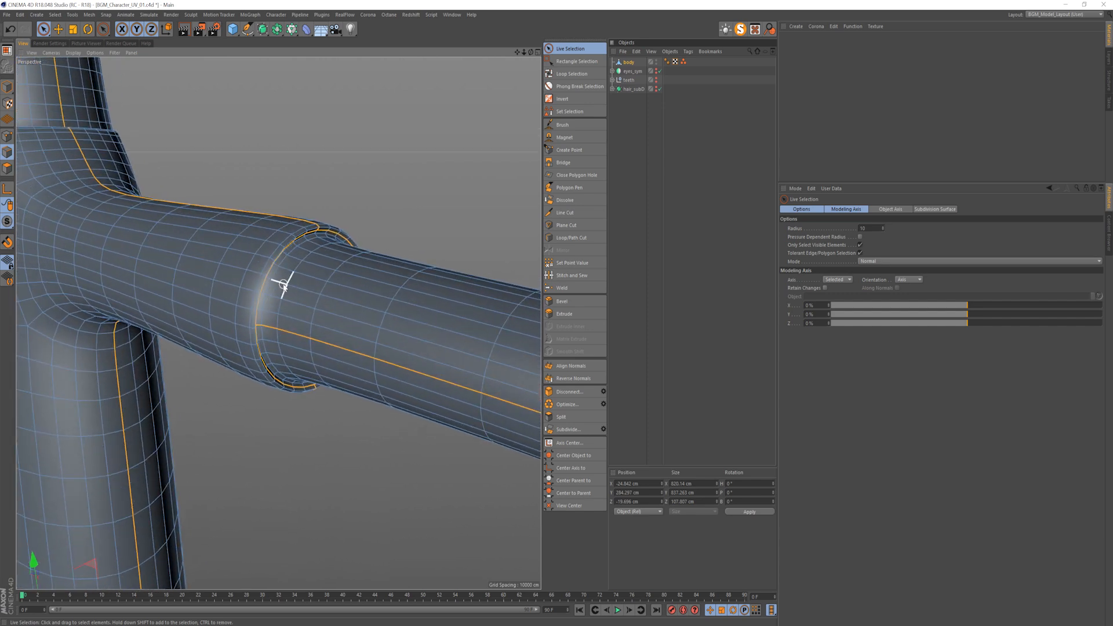
key(u)
key(l)
alt+right_drag(294, 250, 303, 236)
alt+drag(302, 237, 283, 239)
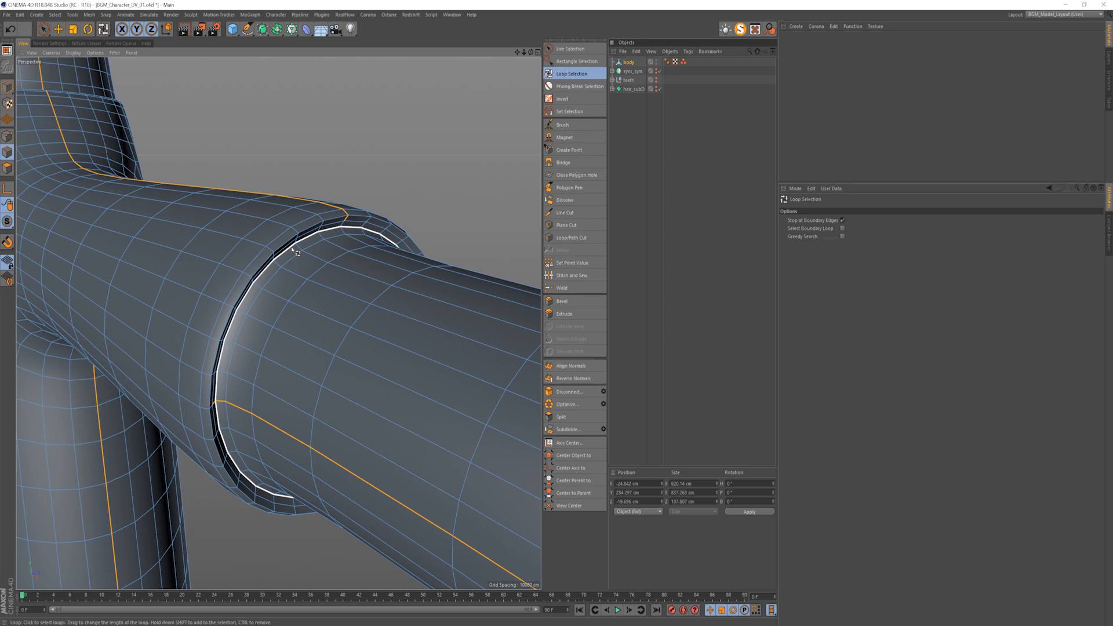
shift+click(292, 249)
Step: Add the short edge joining the second sleeve's upper seam to the loop inside its opening
key(space)
alt+right_drag(341, 224, 360, 211)
alt+drag(360, 211, 350, 224)
alt+right_drag(350, 223, 356, 221)
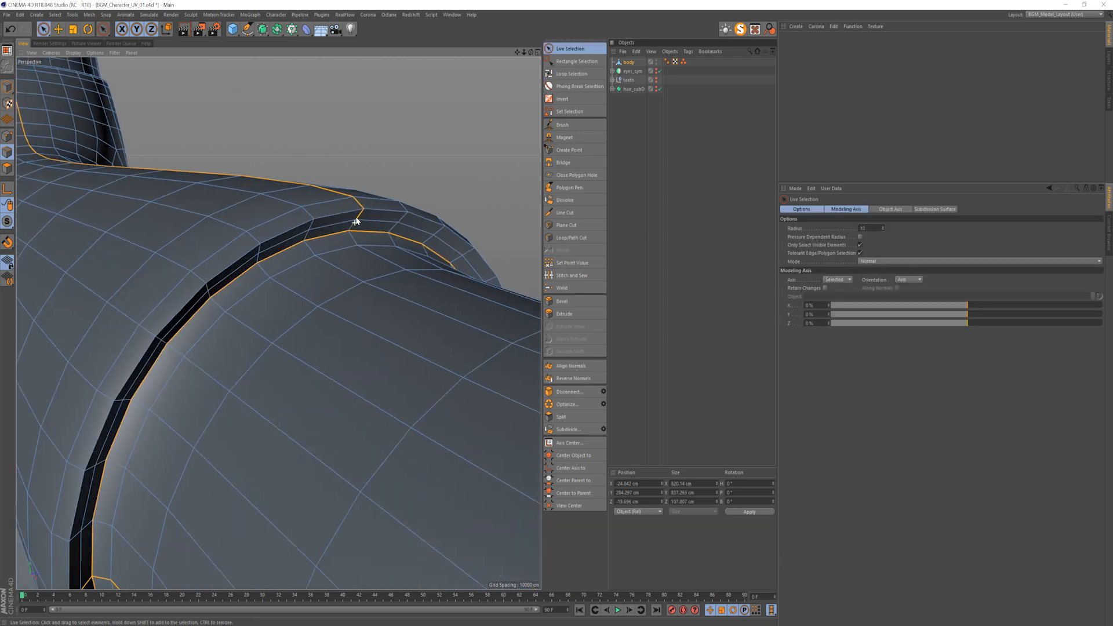
alt+drag(356, 221, 350, 226)
shift+click(356, 227)
Step: Join the second sleeve's underarm seam to its inner loop and check where the arm seam meets that loop
alt+right_drag(356, 226, 277, 327)
mouse_move(277, 327)
alt+mouse_down()
mouse_move(312, 311)
mouse_move(287, 322)
alt+mouse_up()
alt+drag(322, 420, 380, 367)
alt+right_drag(361, 333, 385, 308)
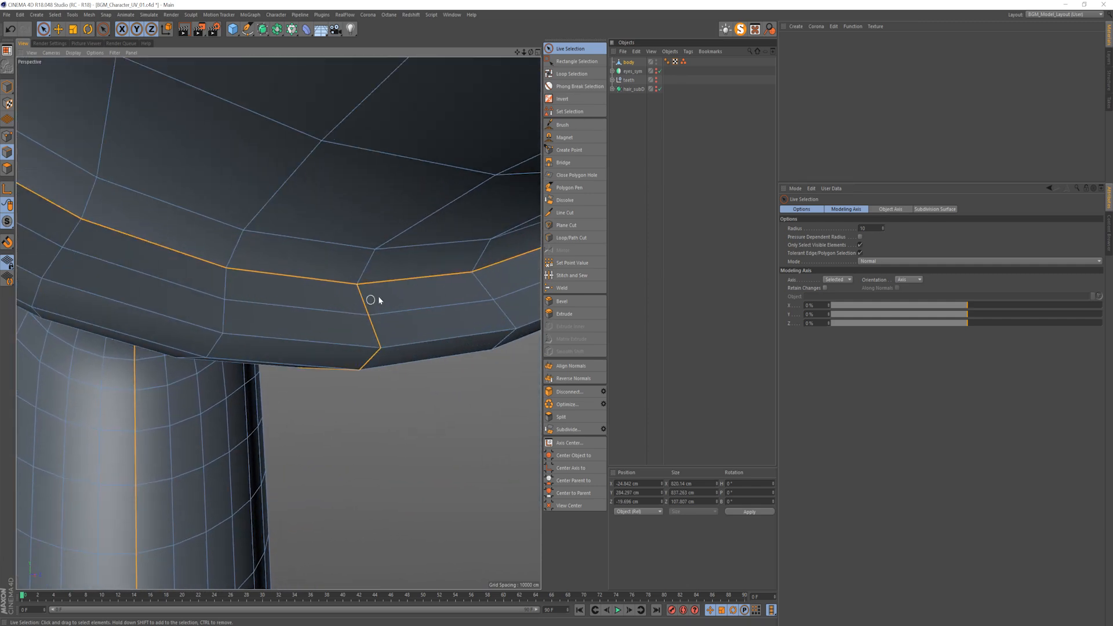
alt+drag(387, 276, 319, 287)
alt+right_drag(405, 273, 325, 299)
alt+drag(281, 315, 306, 317)
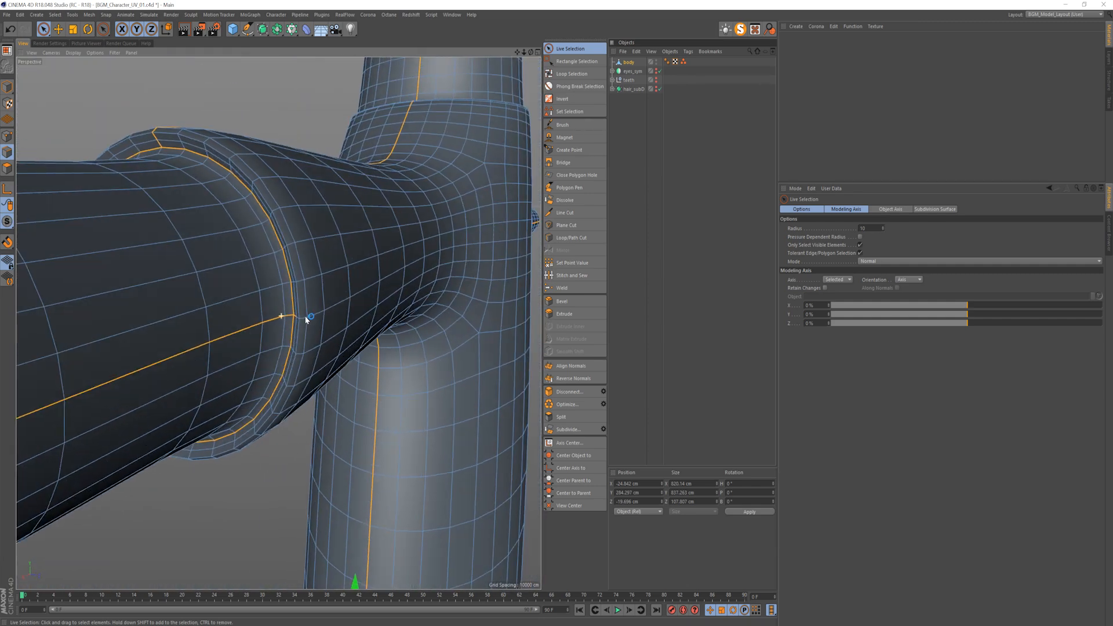
Step: Review the selected seams around the whole character from back and front, finishing in the Front view
alt+right_drag(306, 317, 203, 363)
alt+drag(357, 322, 318, 347)
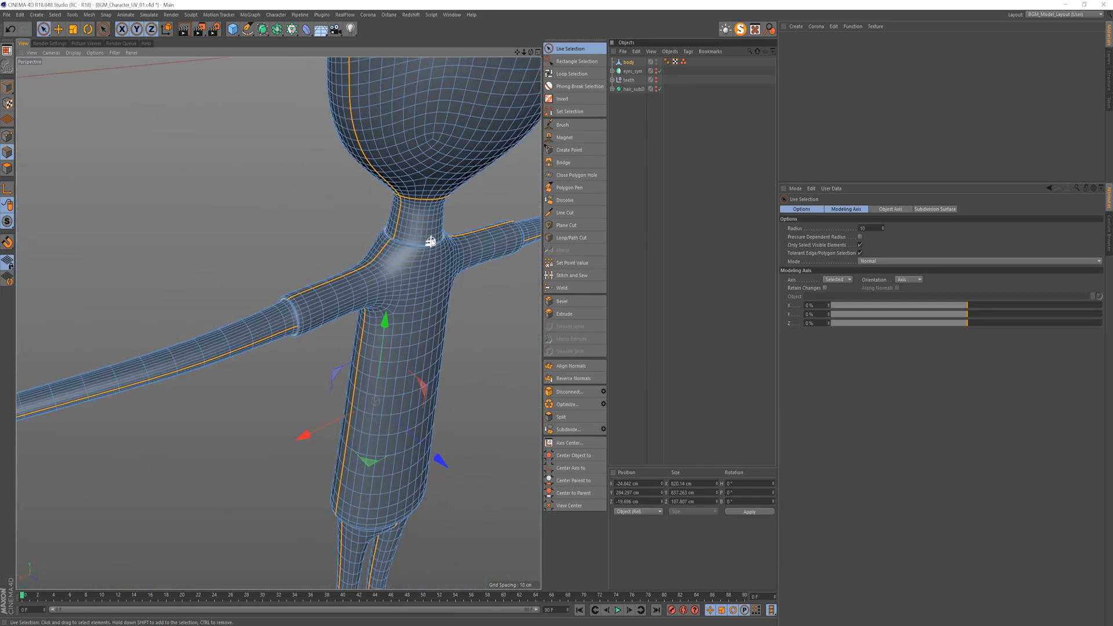
alt+right_drag(430, 241, 457, 227)
alt+drag(375, 228, 505, 228)
alt+right_drag(399, 237, 315, 289)
alt+middle_drag(387, 320, 356, 338)
alt+right_drag(352, 335, 322, 349)
alt+middle_drag(362, 326, 297, 334)
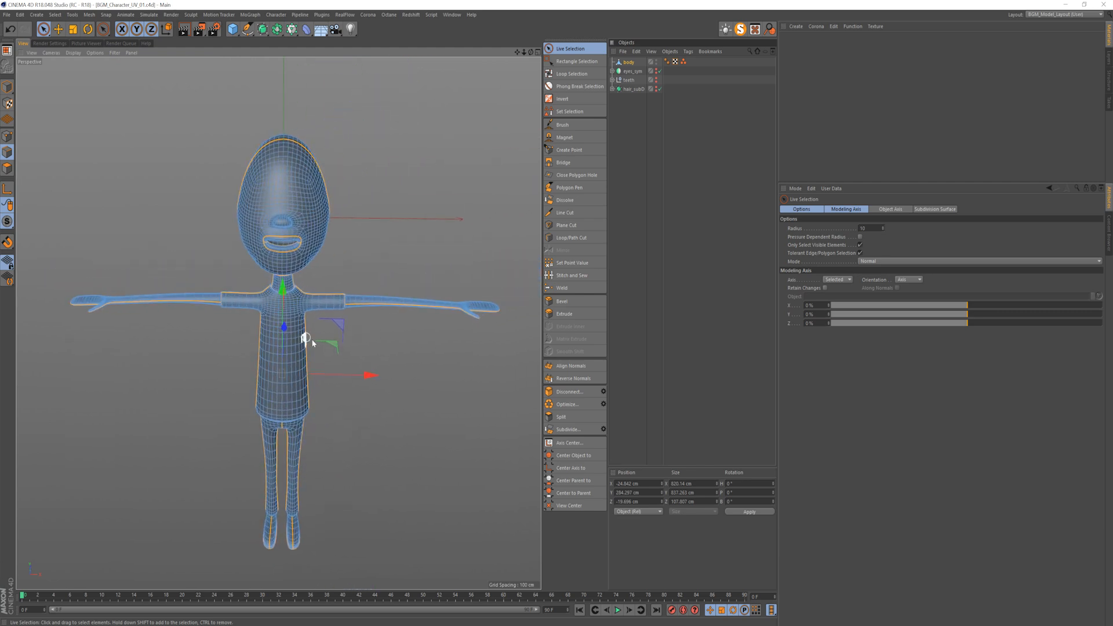
key(F4)
scroll(261, 342, up, 3)
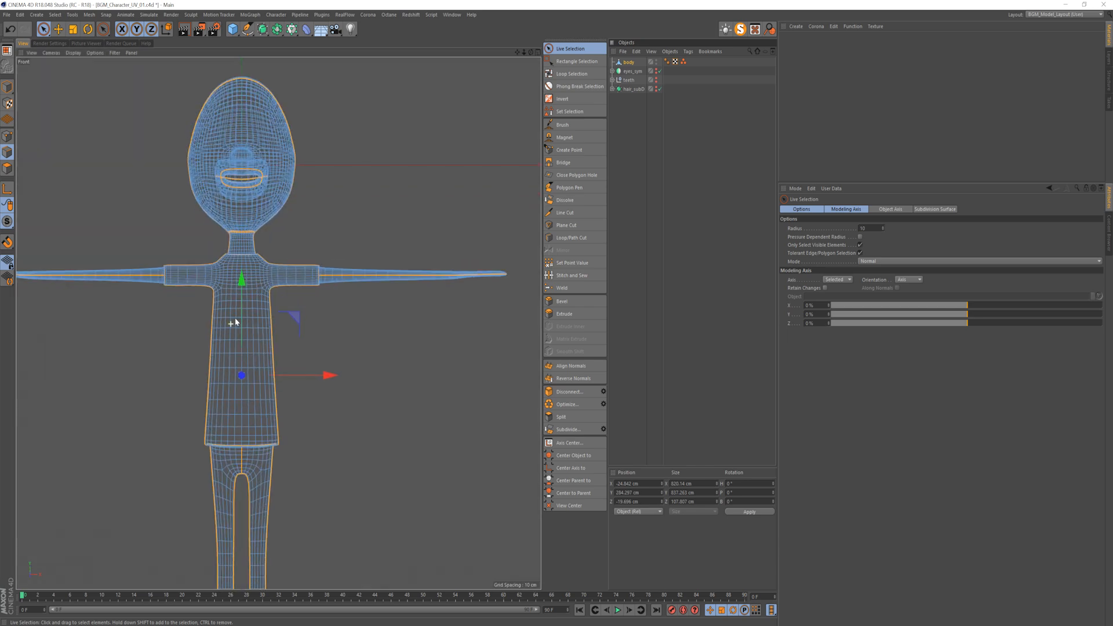
Step: Create a material named UV with reflectance disabled and uv_map.png loaded as its colour texture
scroll(232, 325, down, 2)
alt+middle_drag(229, 330, 281, 281)
key(e)
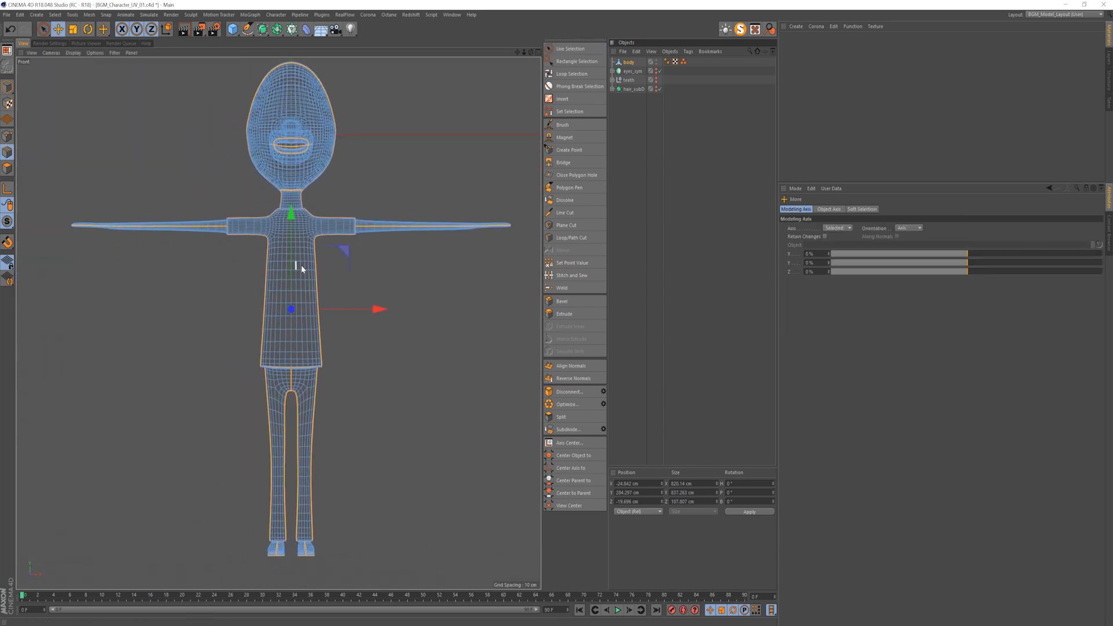
double_click(799, 50)
double_click(790, 46)
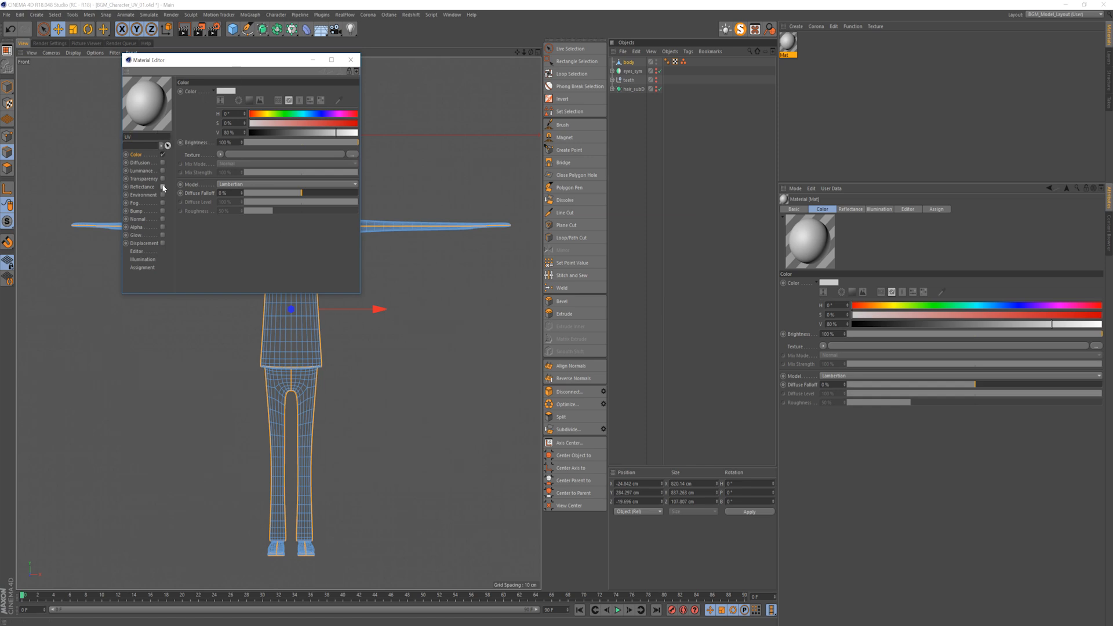
click(252, 154)
double_click(245, 133)
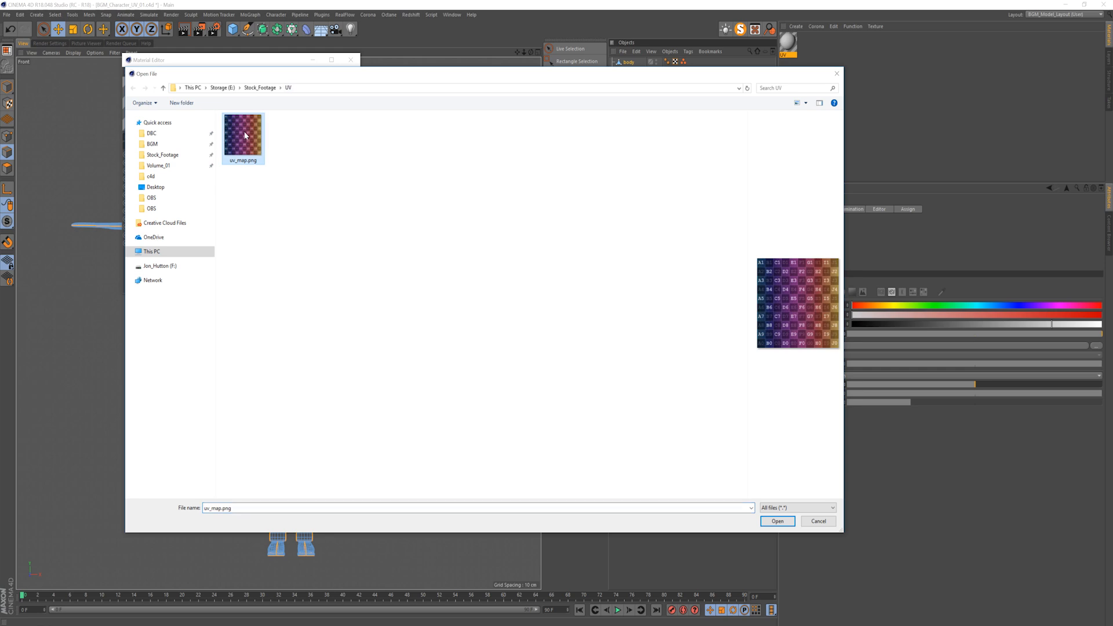
click(593, 350)
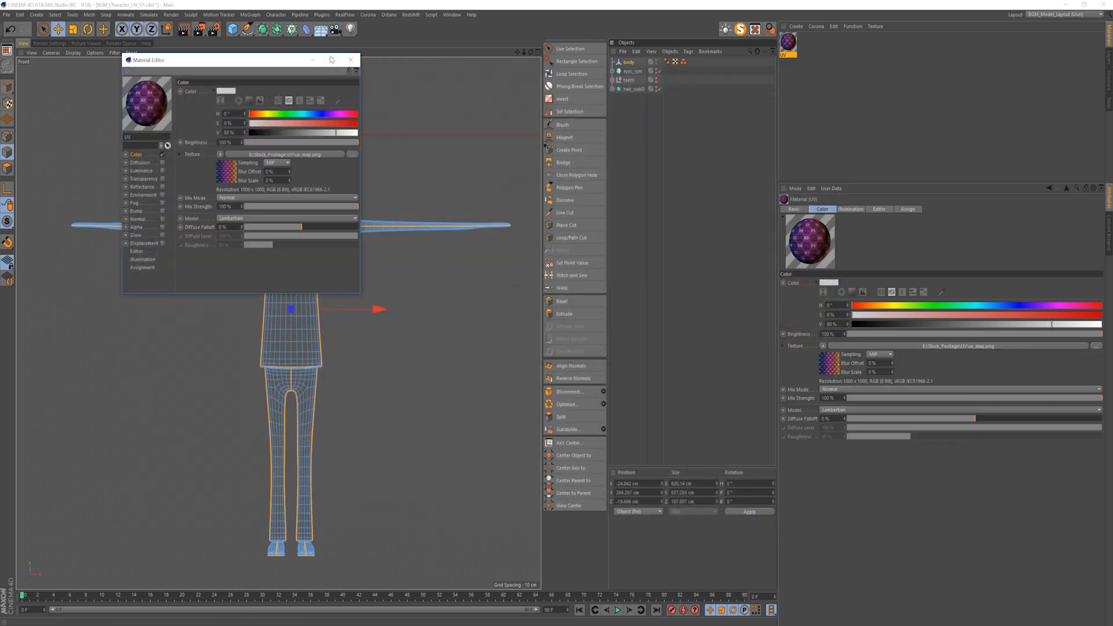
click(351, 61)
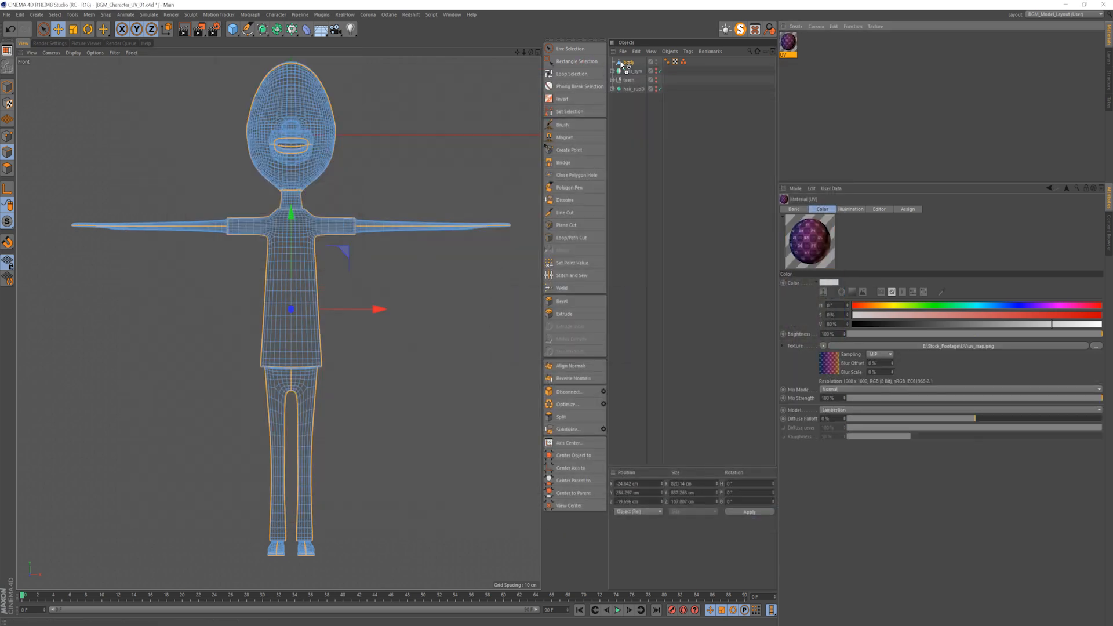
Step: Apply the UV material to the body object and check how the texture lies on it in the Perspective view
drag(621, 65, 622, 64)
key(F1)
alt+middle_drag(330, 296, 338, 251)
scroll(340, 247, up, 5)
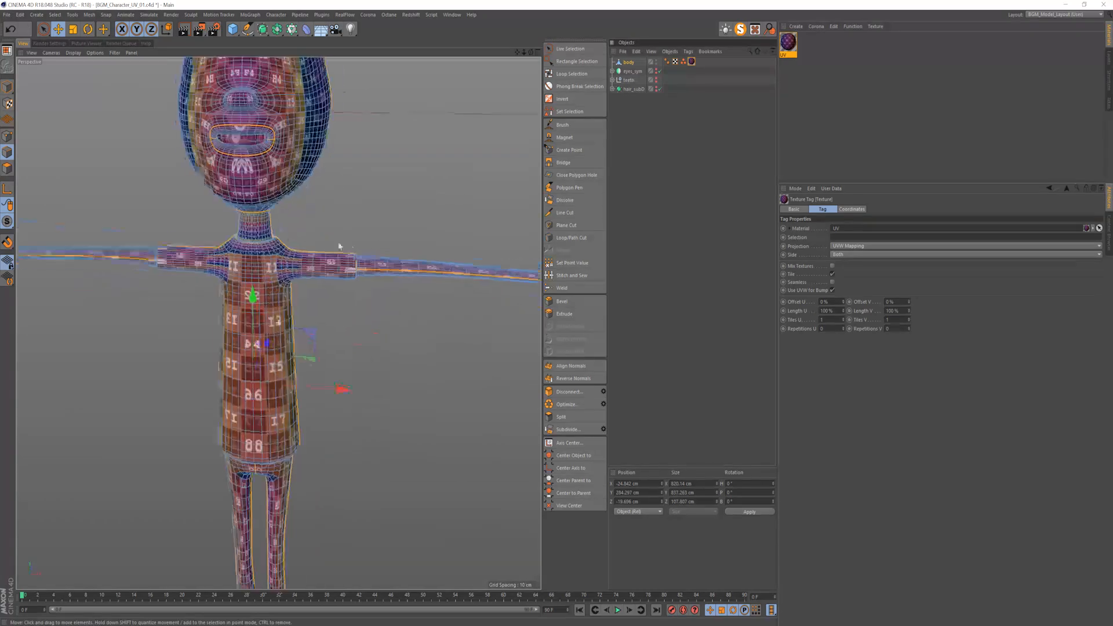
alt+drag(340, 247, 300, 210)
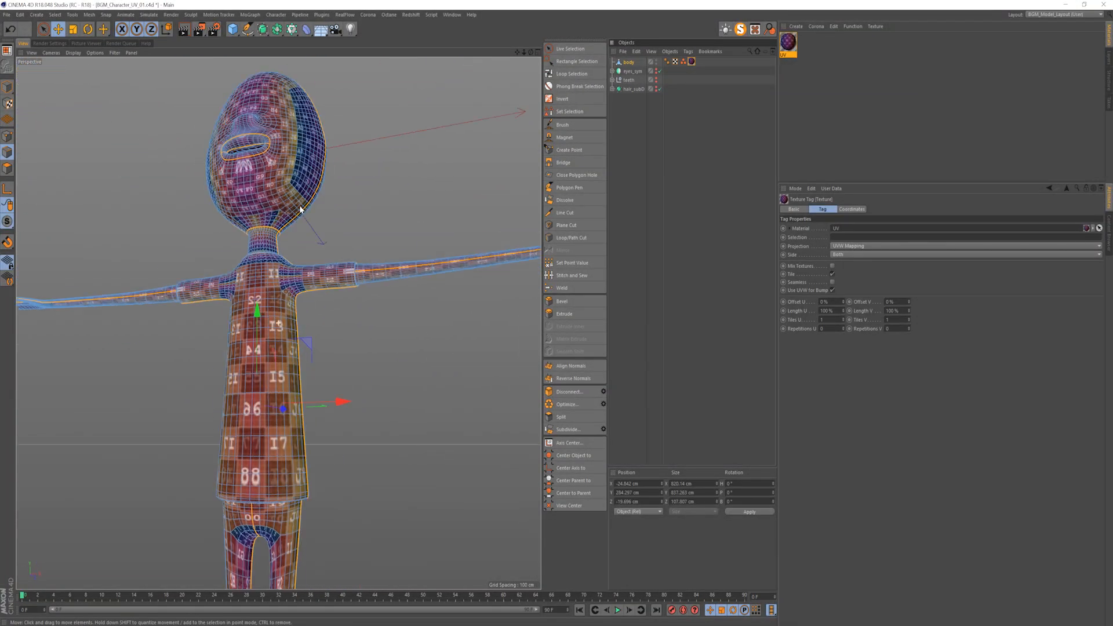
scroll(300, 210, down, 8)
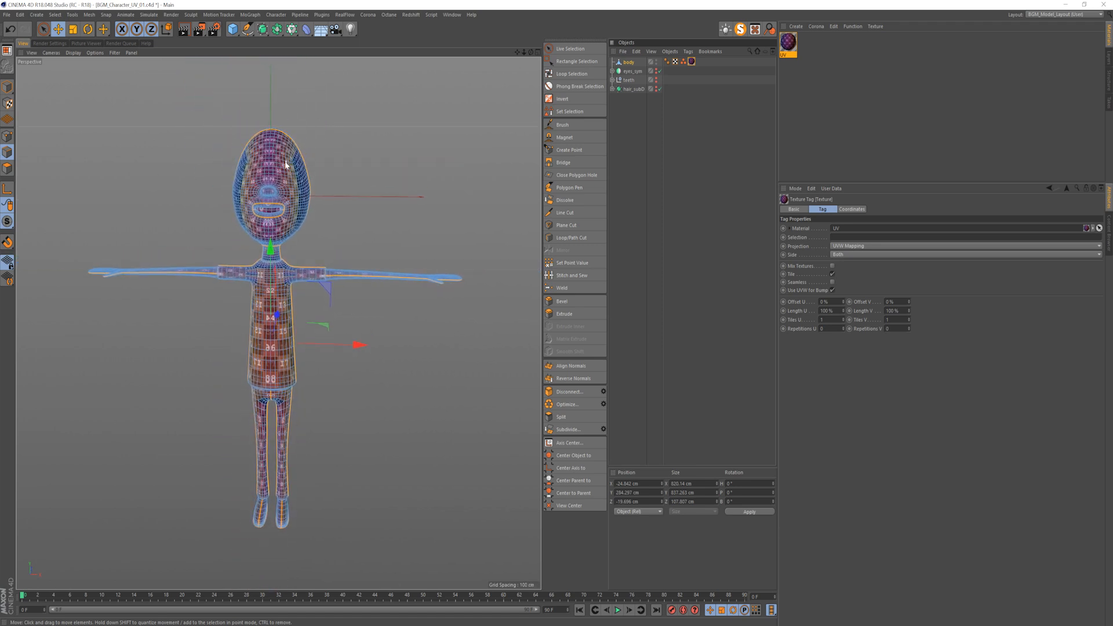
Step: In the BP - UV Edit layout, apply a Frontal projection to all UV polygons of the body
click(7, 86)
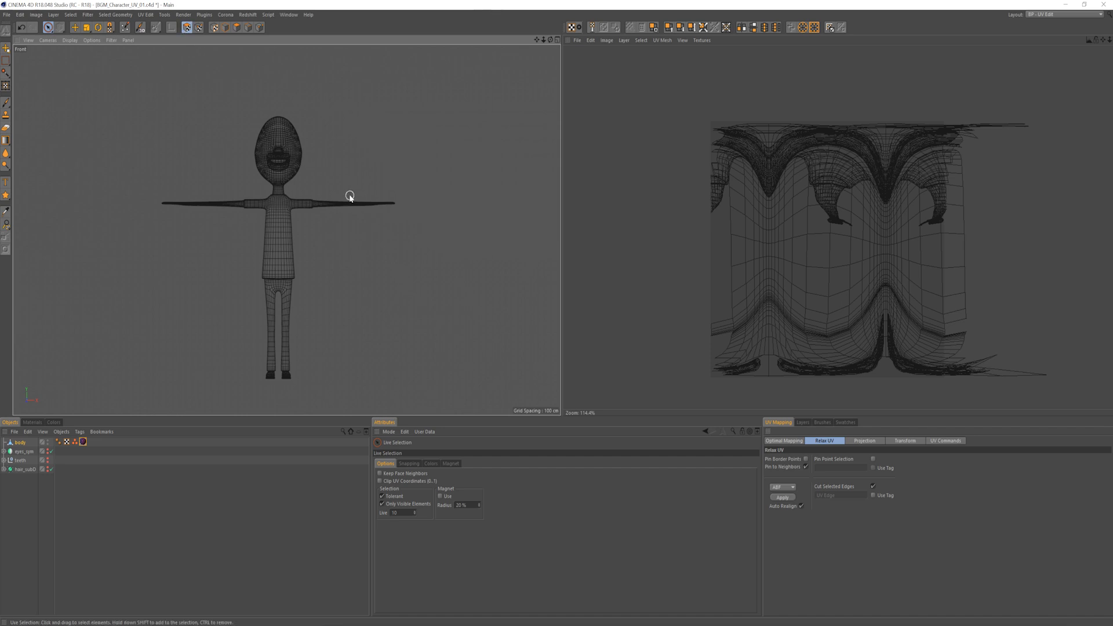
key(ctrl+a)
click(864, 440)
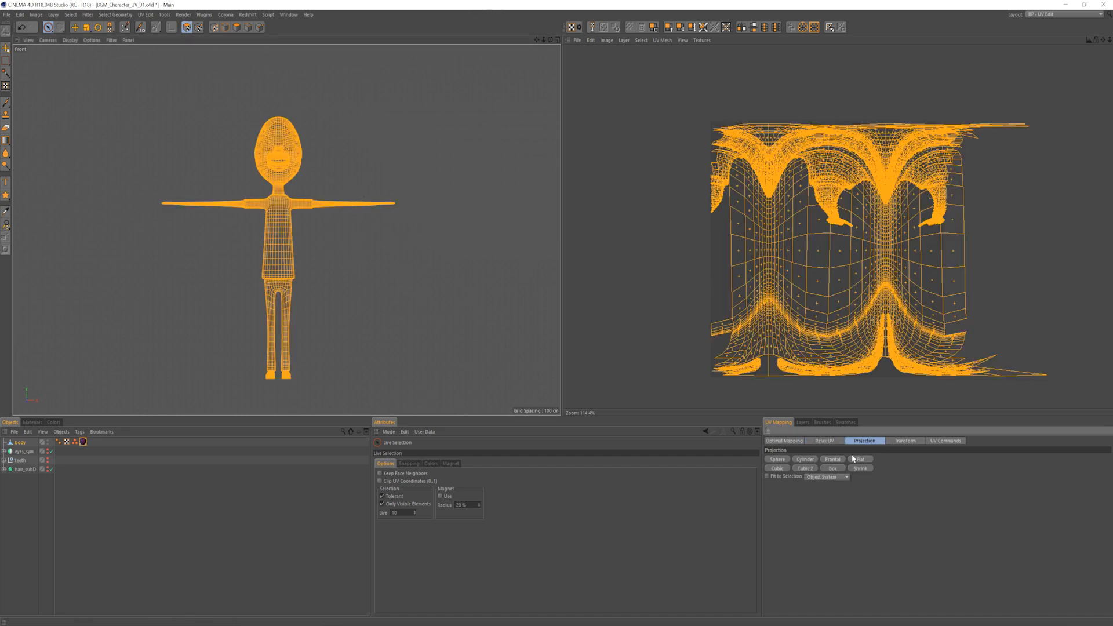
click(833, 460)
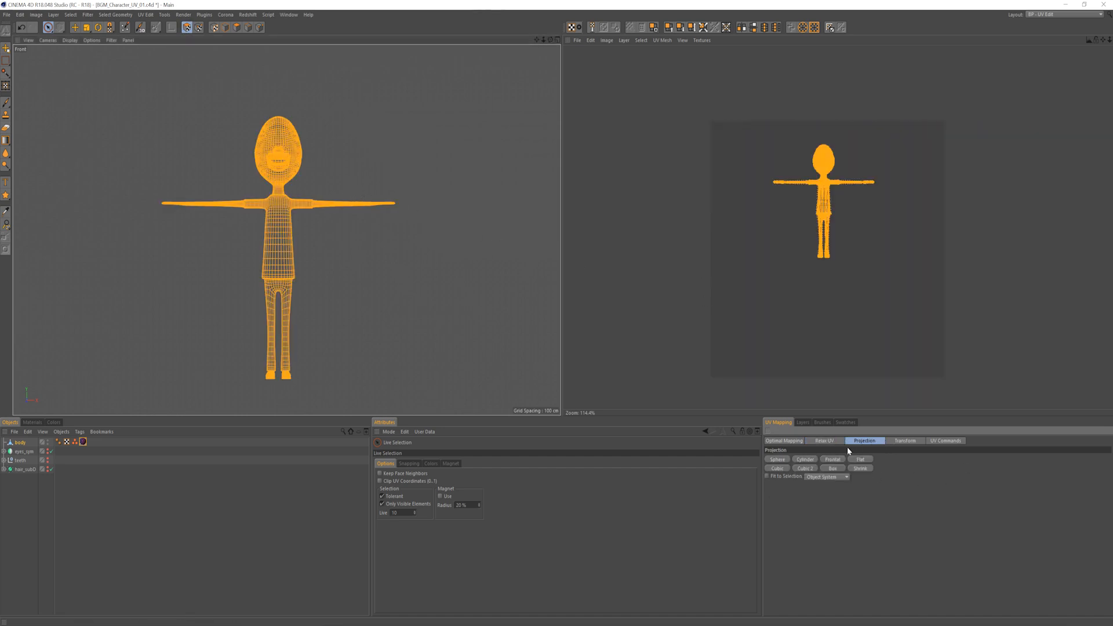
Step: Set the UV material's texture preview size to 2048x2048 for a sharper display on the character
key(F1)
alt+drag(291, 241, 342, 262)
click(83, 443)
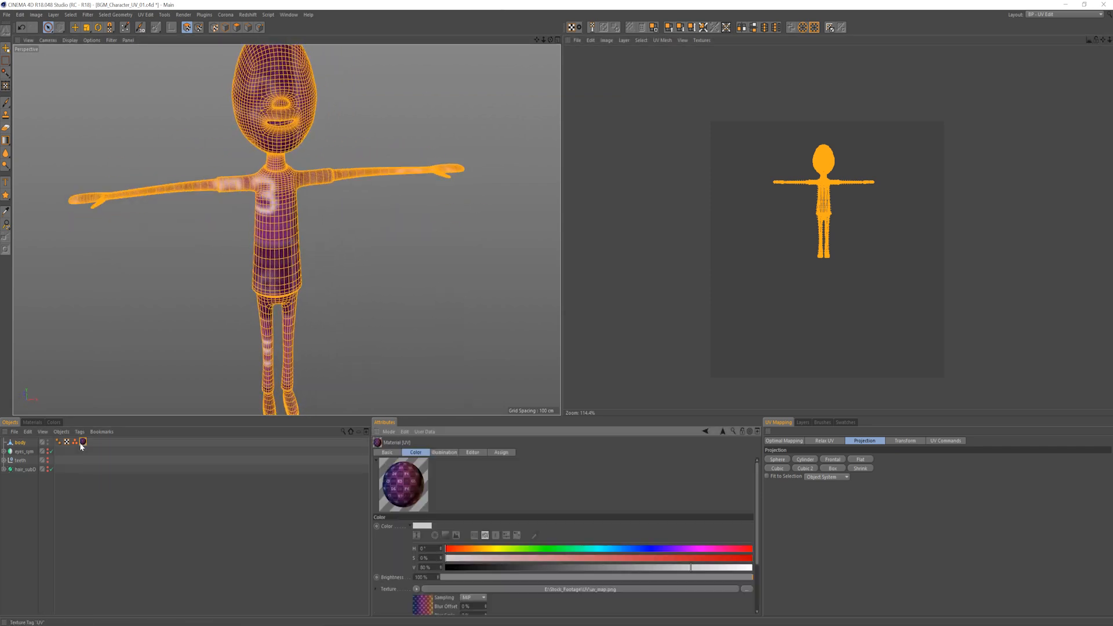
click(469, 534)
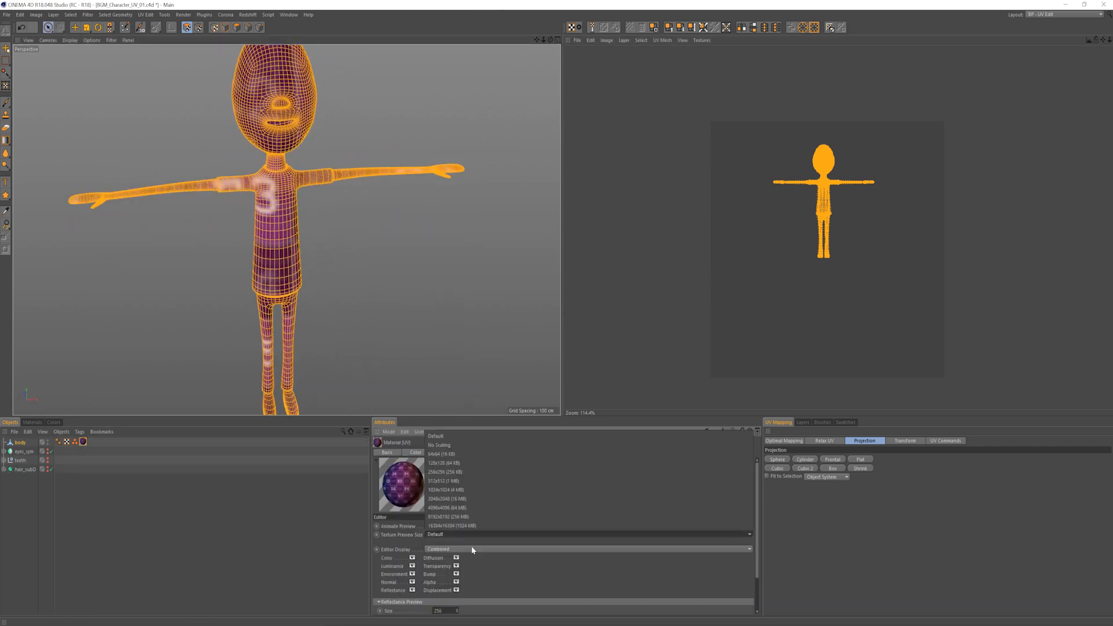
click(477, 505)
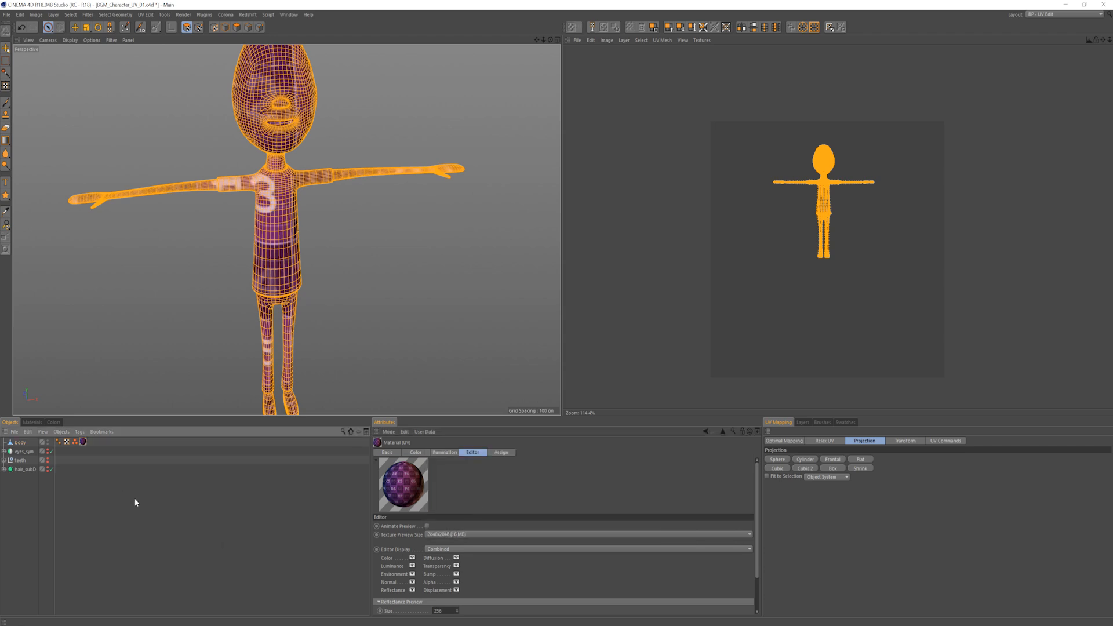
Step: From the Front view, relax the body's UVs with ABF, cutting along the selected seam edges
key(F4)
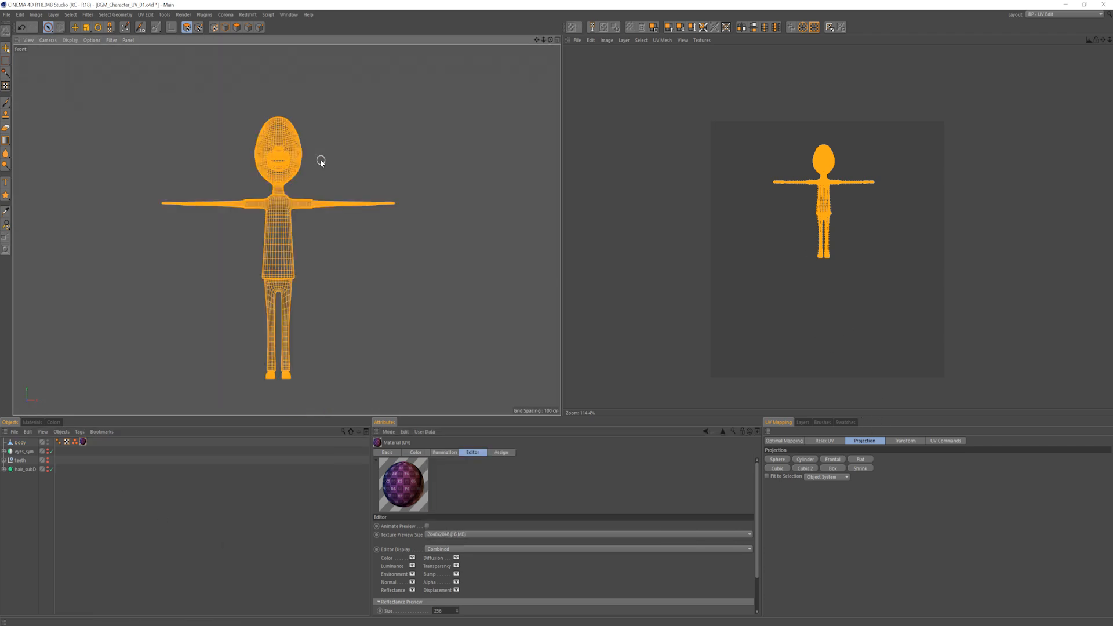
click(826, 441)
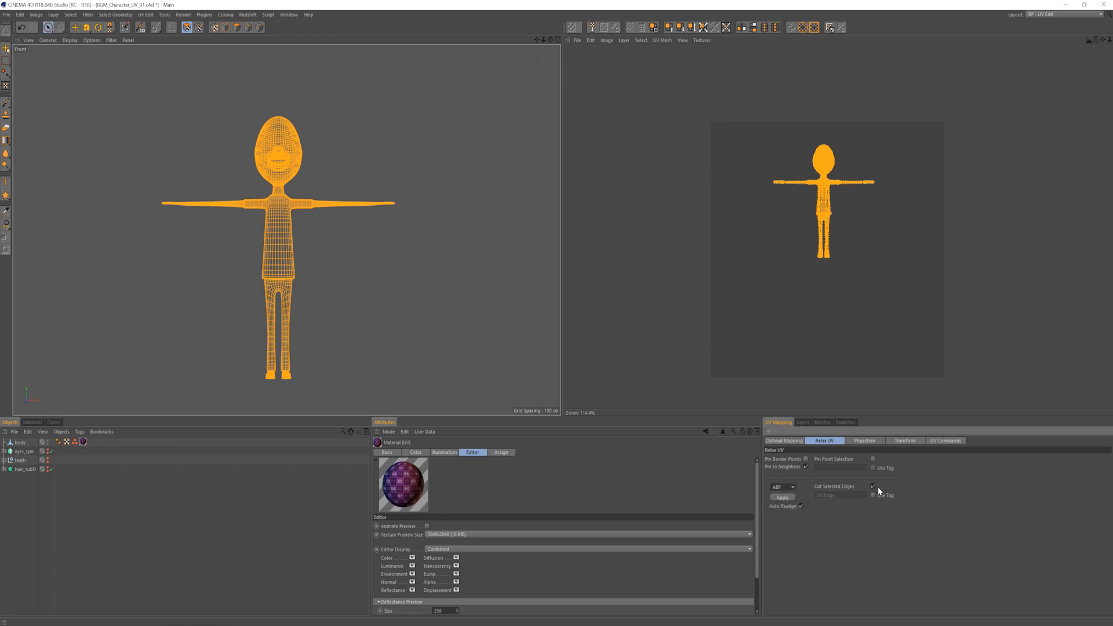
click(787, 499)
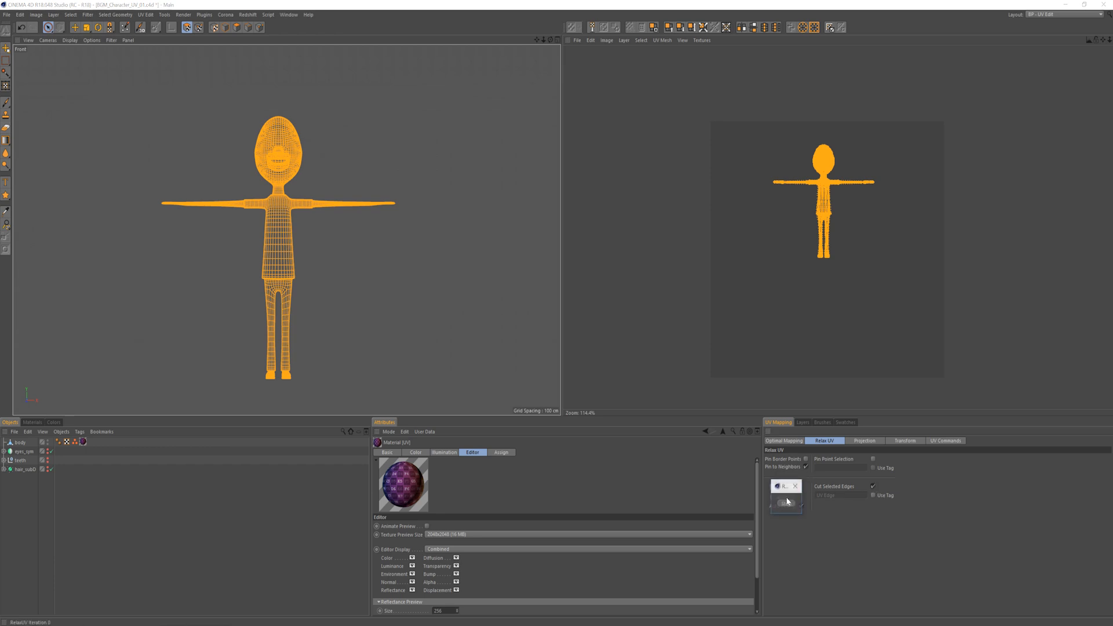
Step: Examine the relaxed UV islands up close and how the checker texture lies on the character in Perspective
scroll(698, 287, up, 5)
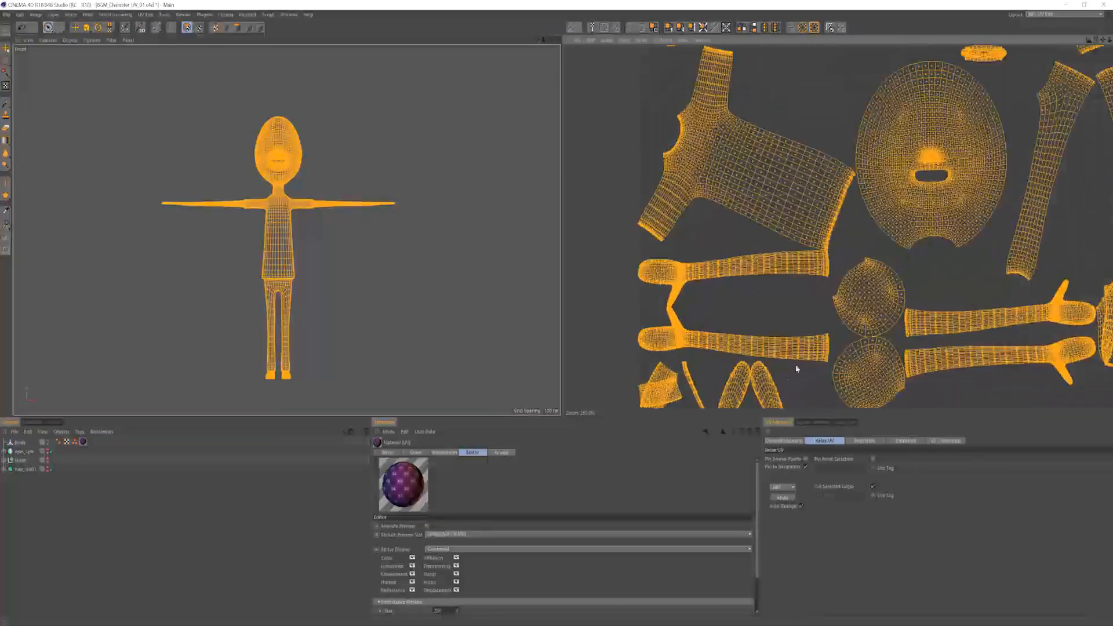
alt+right_drag(697, 286, 743, 270)
alt+middle_drag(857, 235, 675, 277)
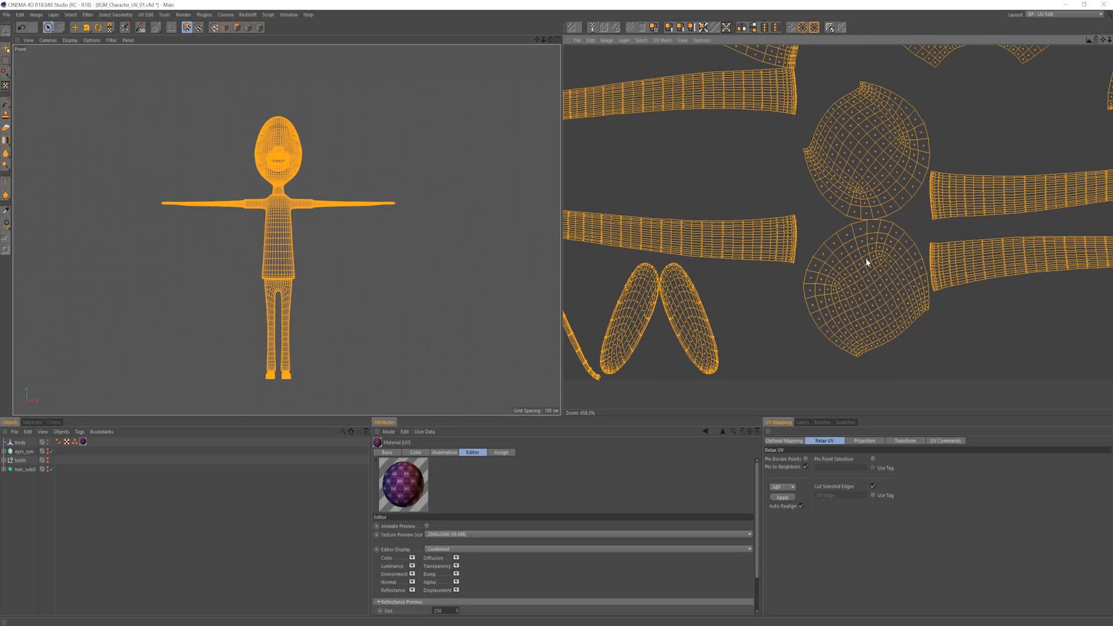
alt+middle_drag(865, 258, 681, 339)
alt+middle_drag(964, 273, 845, 268)
alt+right_drag(855, 269, 825, 219)
alt+middle_drag(863, 88, 855, 228)
alt+right_drag(857, 229, 797, 181)
alt+middle_drag(798, 180, 902, 296)
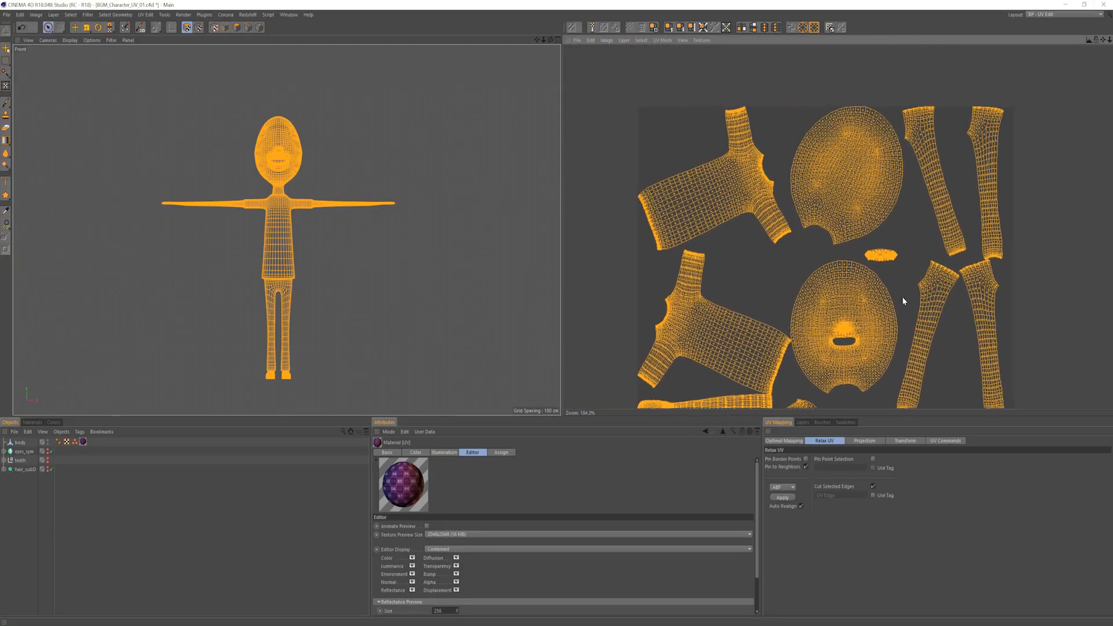
alt+right_drag(904, 298, 881, 302)
alt+middle_drag(880, 302, 803, 206)
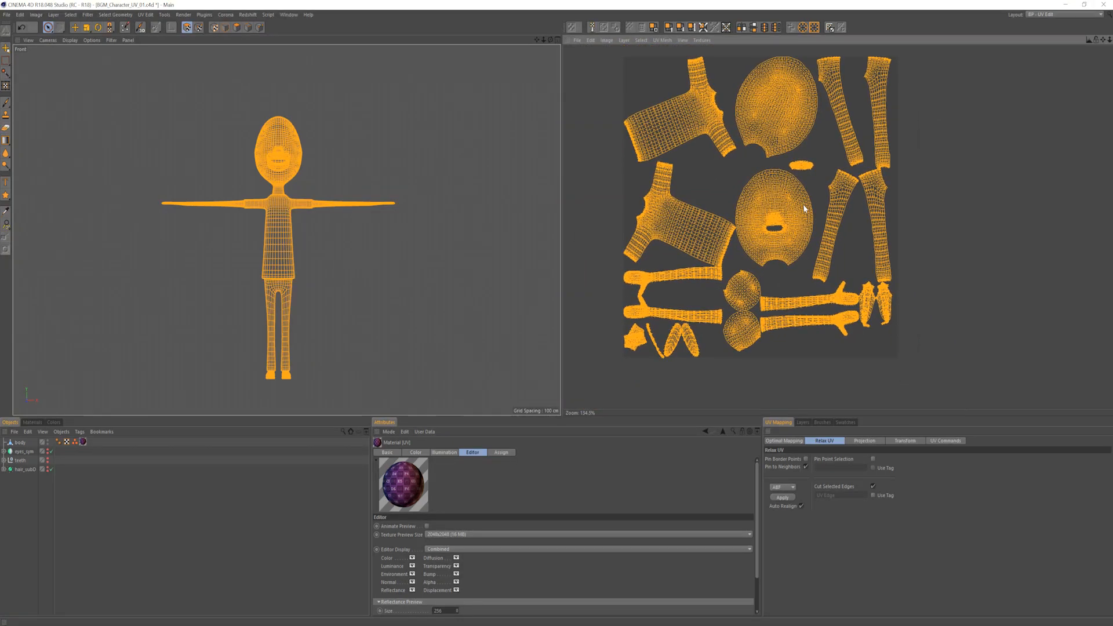
key(F1)
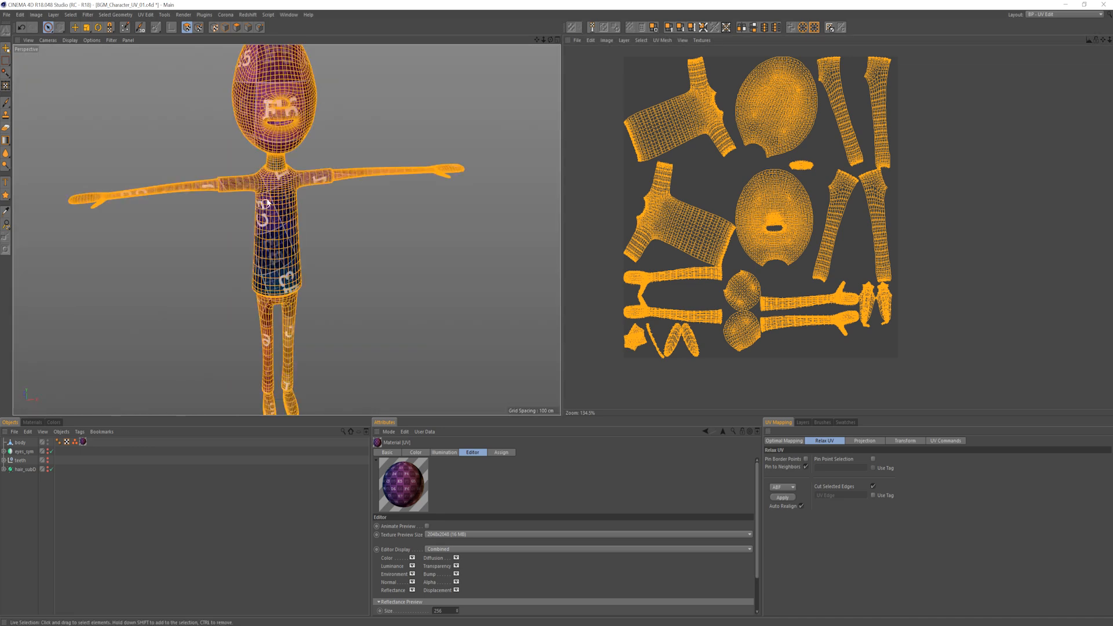
alt+middle_drag(301, 187, 339, 217)
mouse_move(318, 180)
alt+mouse_down()
mouse_move(283, 176)
mouse_move(300, 189)
mouse_move(312, 162)
alt+mouse_up()
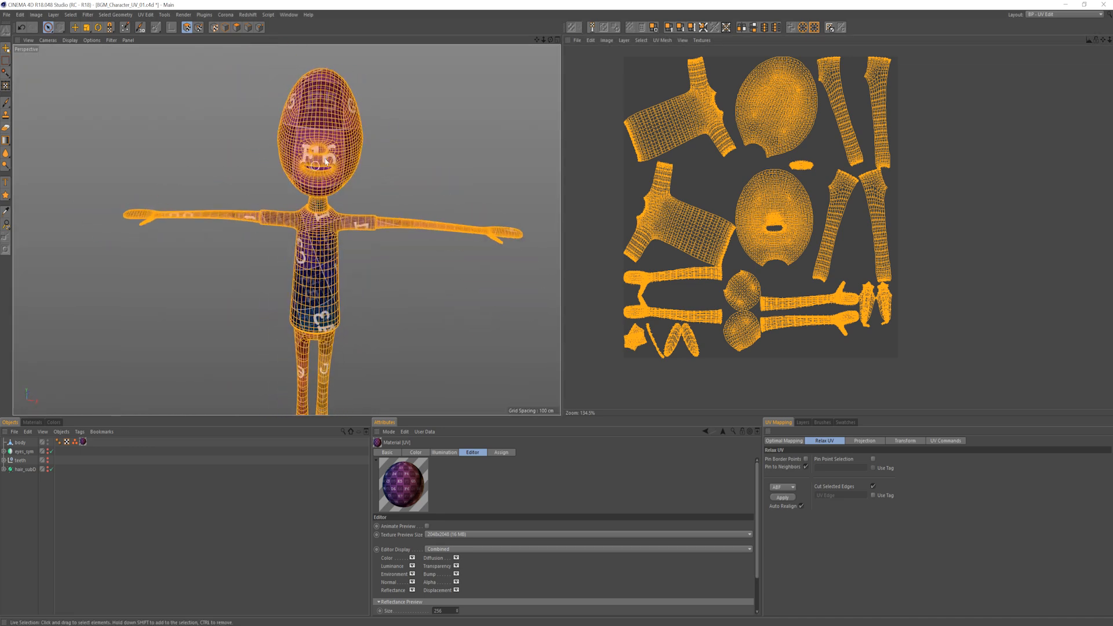
alt+right_drag(330, 152, 371, 155)
alt+middle_drag(371, 155, 362, 181)
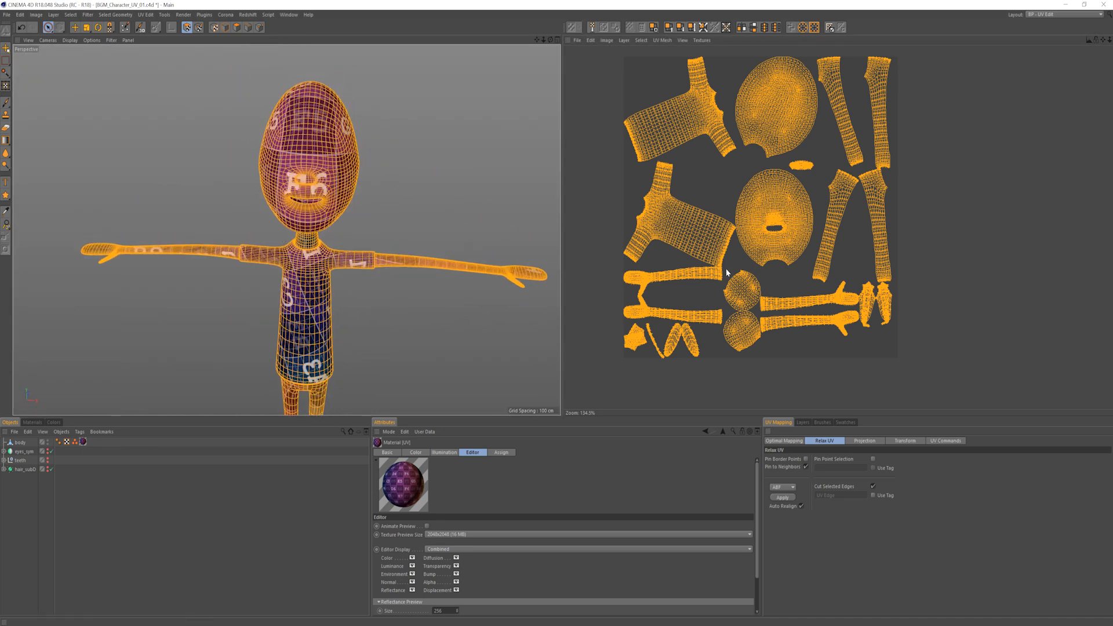
Step: Move the UV island of the face out of the UV canvas into the empty space beside it
alt+middle_drag(638, 174, 687, 201)
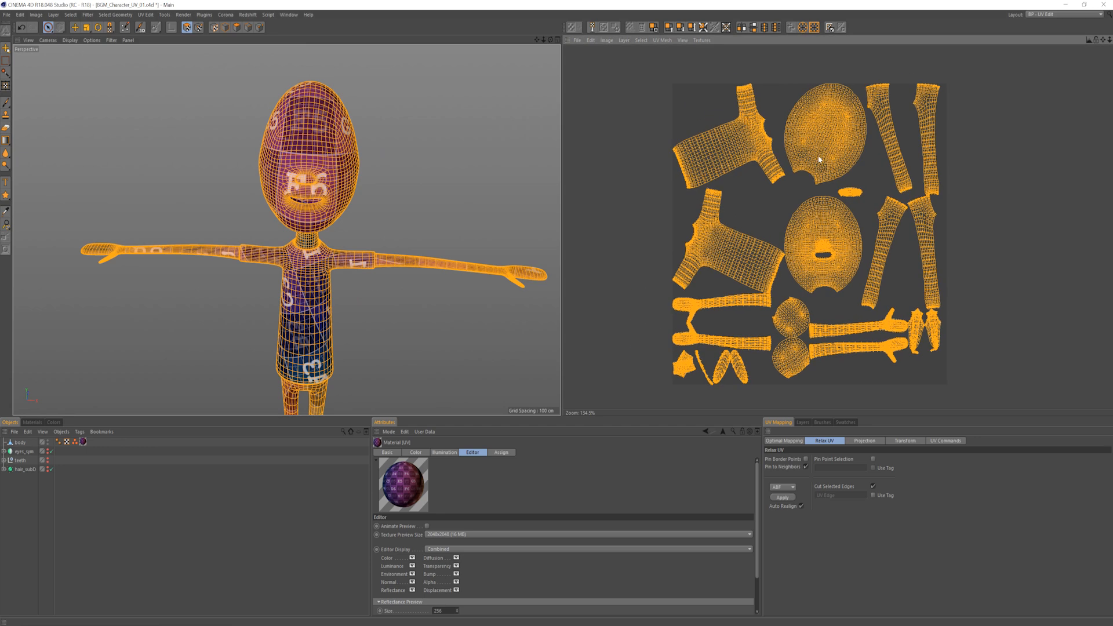
click(815, 148)
click(822, 255)
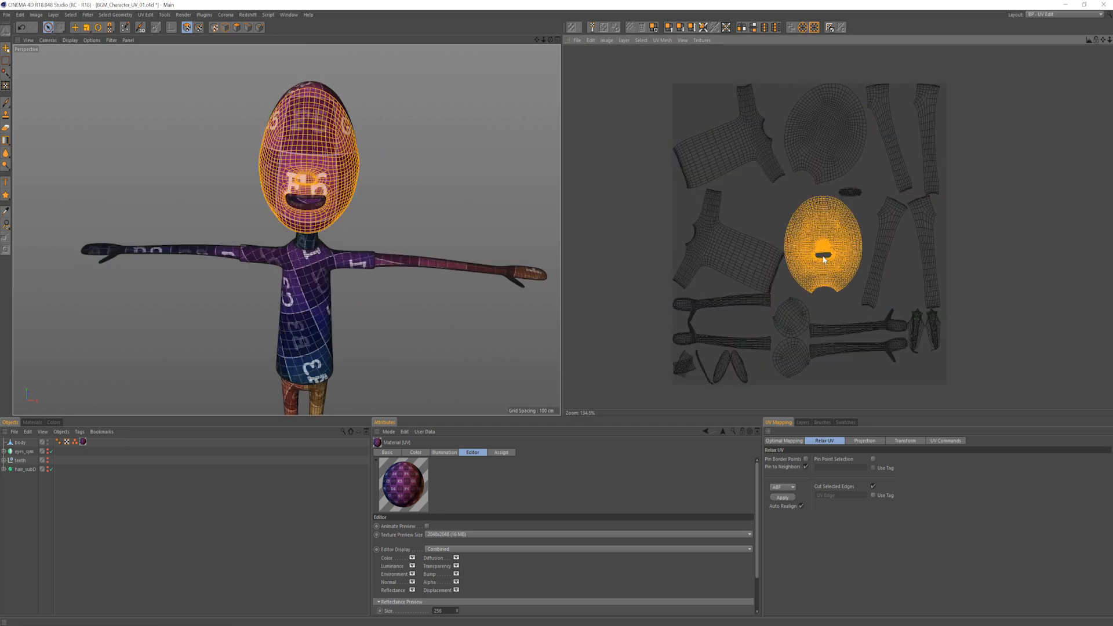
alt+right_drag(686, 205, 673, 213)
key(e)
drag(772, 236, 617, 159)
alt+middle_drag(618, 159, 695, 193)
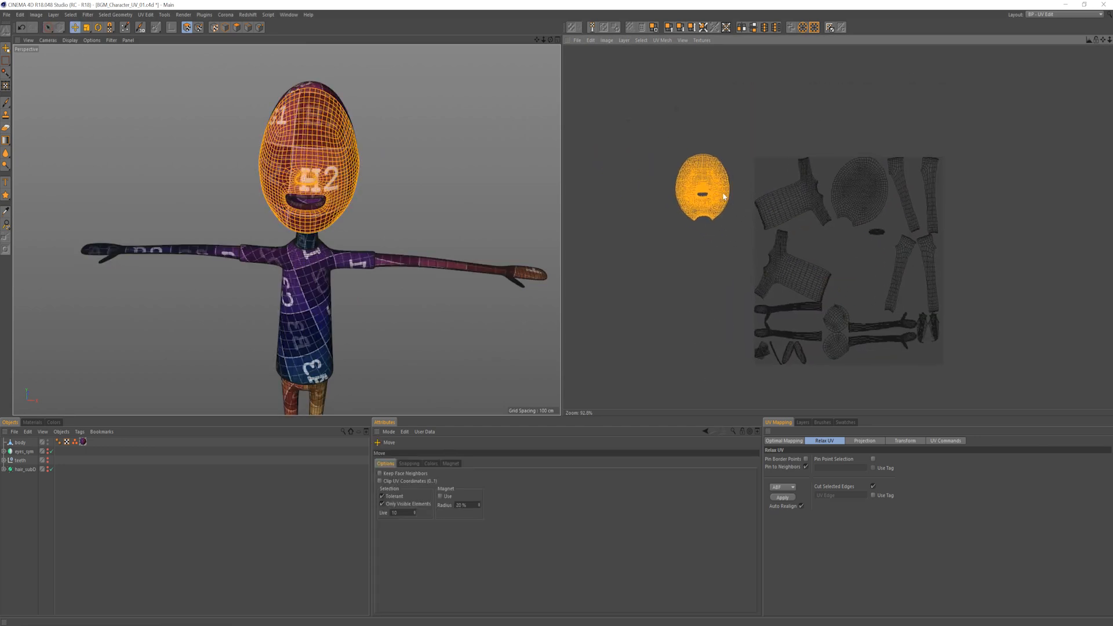
drag(695, 193, 659, 192)
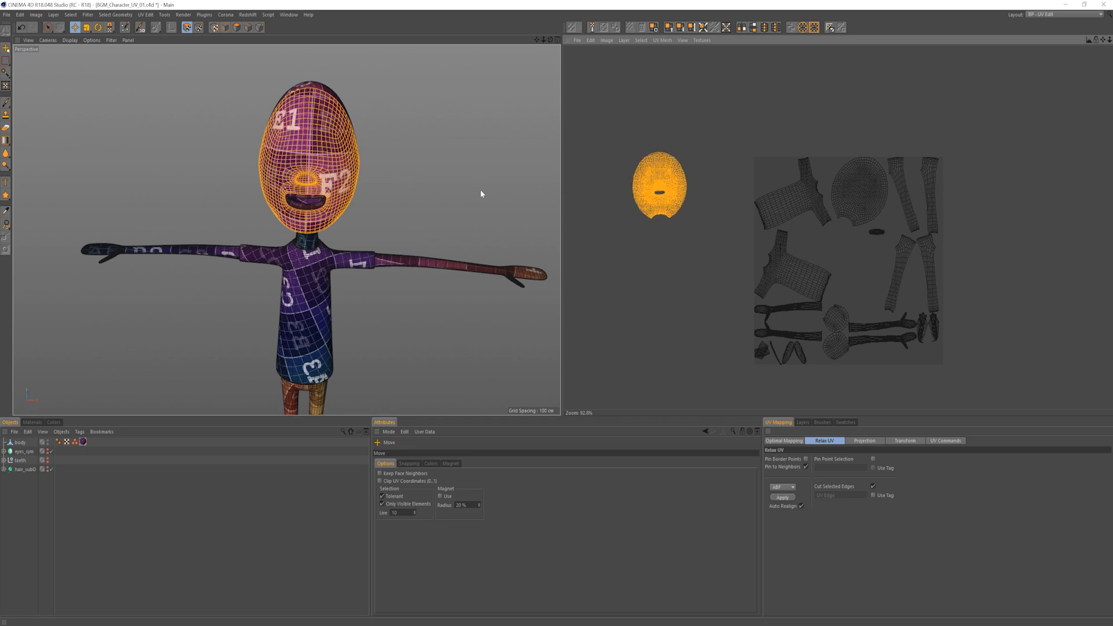
Step: Inspect the texture grid across the front of the head up close
alt+right_drag(290, 165, 312, 174)
alt+drag(312, 174, 366, 186)
key(n)
key(a)
click(71, 42)
click(76, 41)
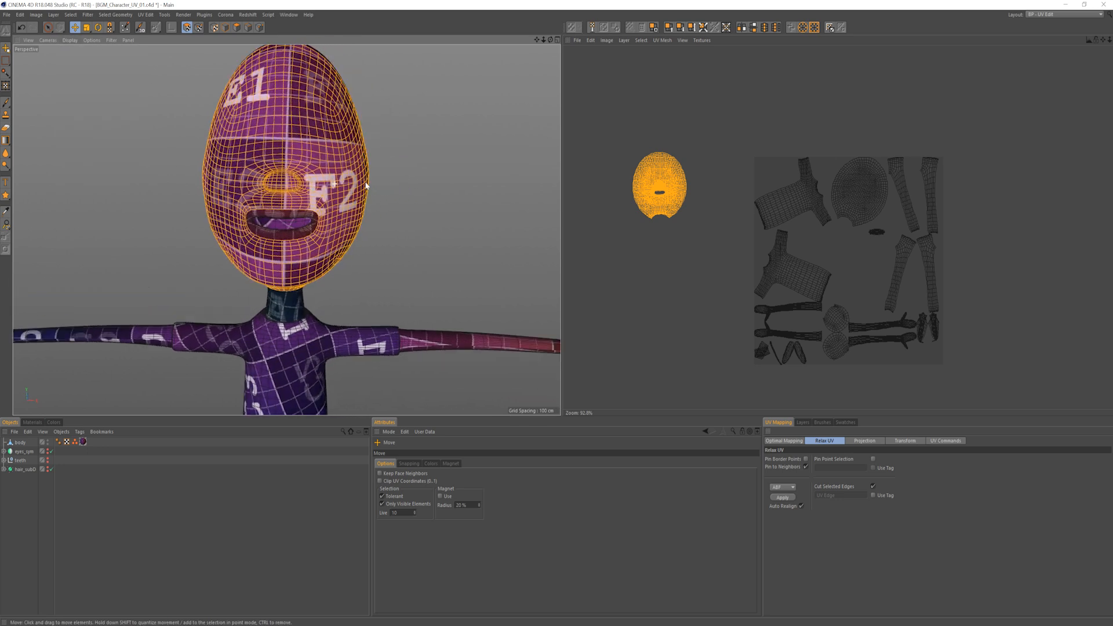
Step: Place the back-of-head UV island beside the face island and rotate it upright to match
click(855, 188)
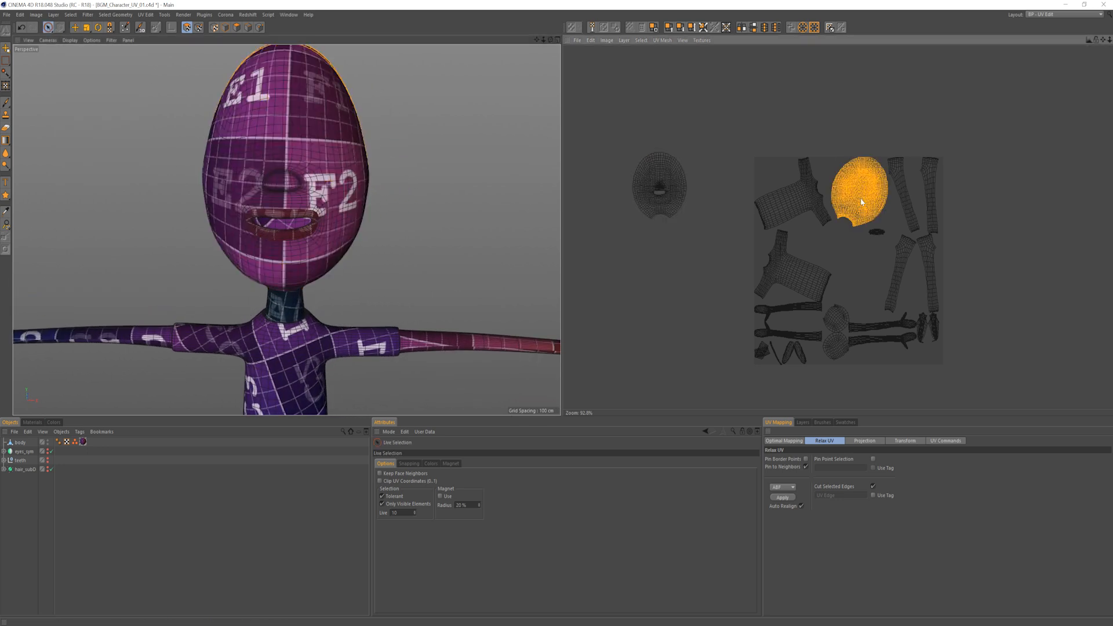
drag(858, 204, 787, 211)
key(e)
drag(721, 224, 725, 218)
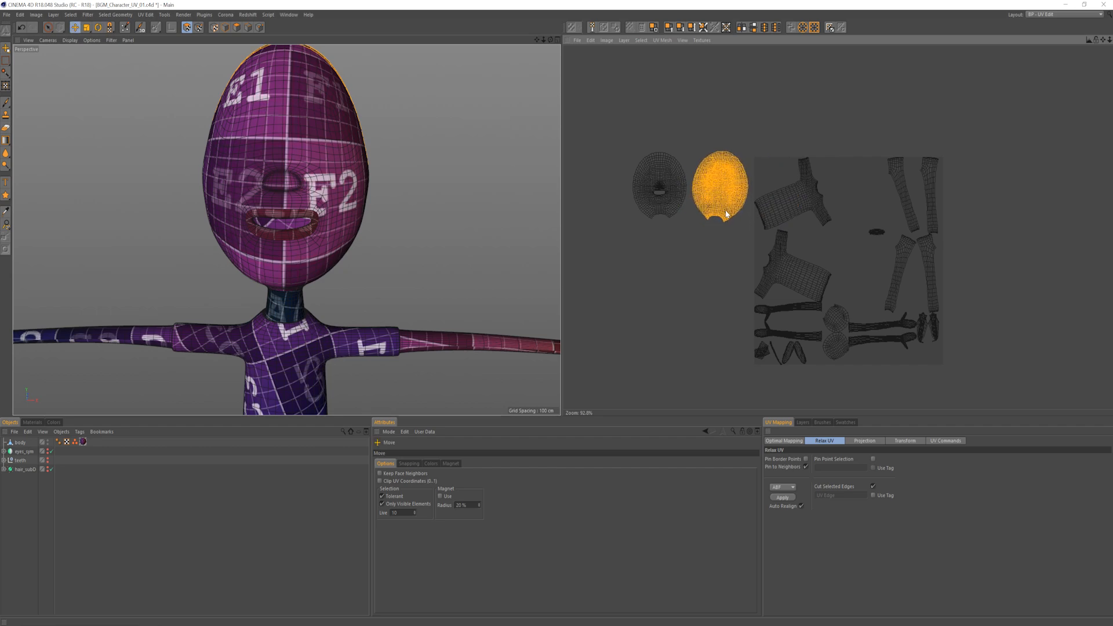
alt+drag(371, 192, 287, 229)
key(r)
drag(736, 212, 712, 209)
key(e)
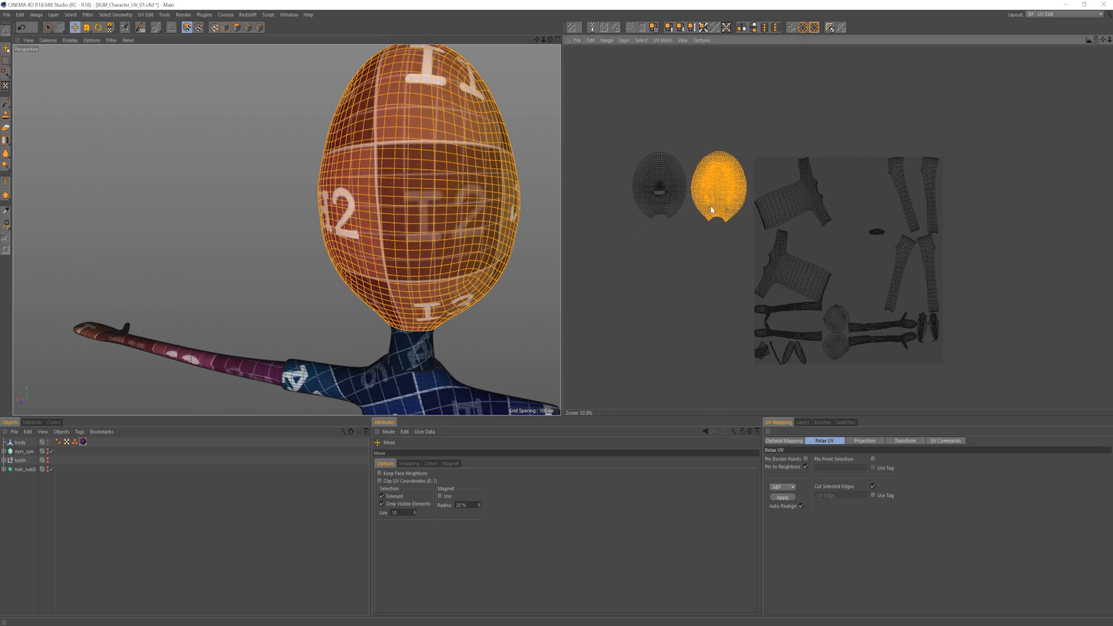
Step: Relax the neck's whole tangled UV island using the ABF method
alt+drag(406, 206, 284, 213)
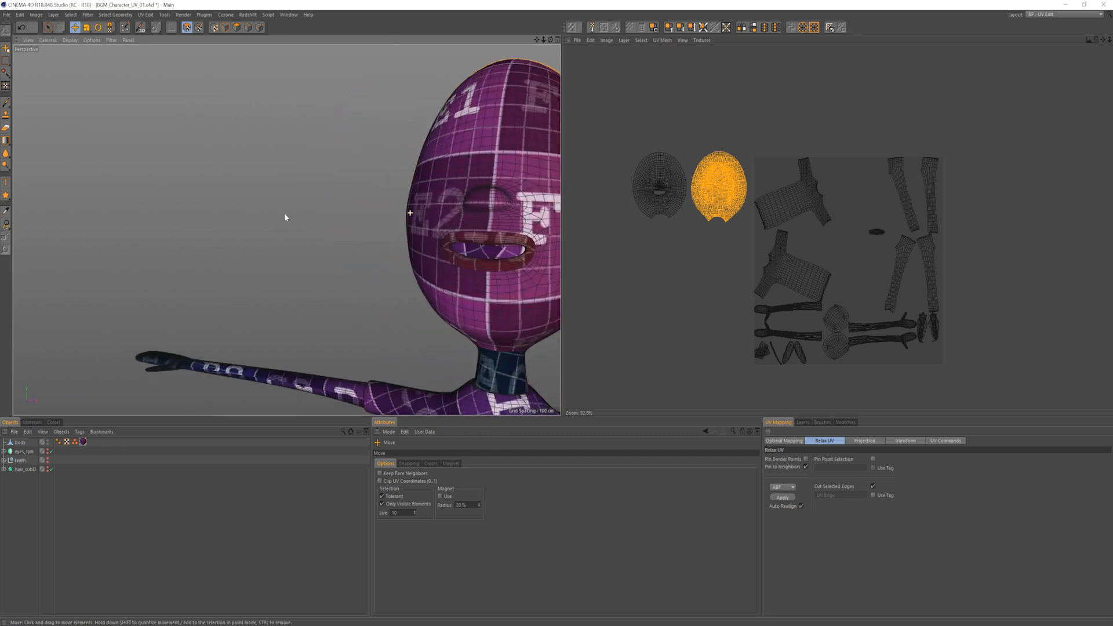
alt+middle_drag(284, 213, 220, 185)
alt+drag(441, 243, 449, 242)
alt+right_drag(450, 242, 485, 266)
alt+middle_drag(485, 266, 427, 231)
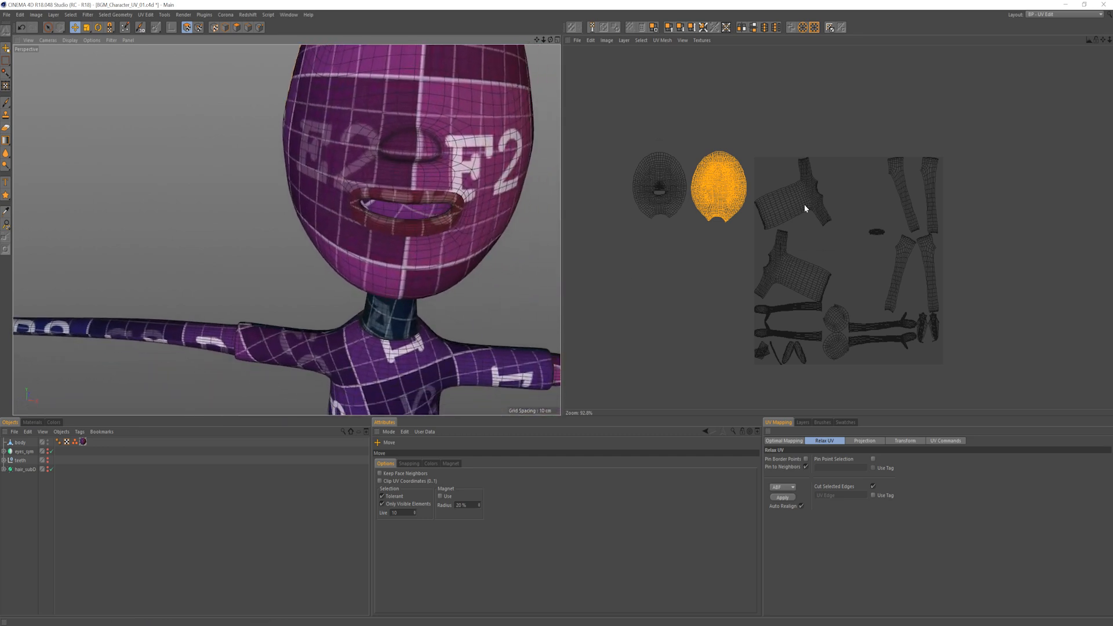
key(space)
alt+right_drag(788, 346, 831, 338)
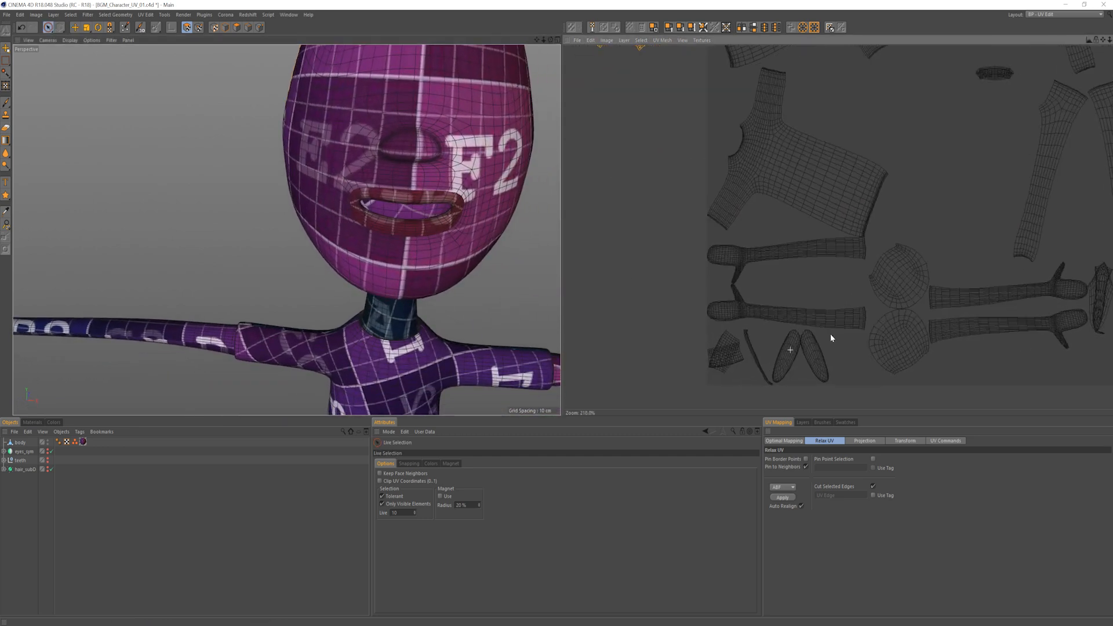
click(733, 355)
key(u)
key(w)
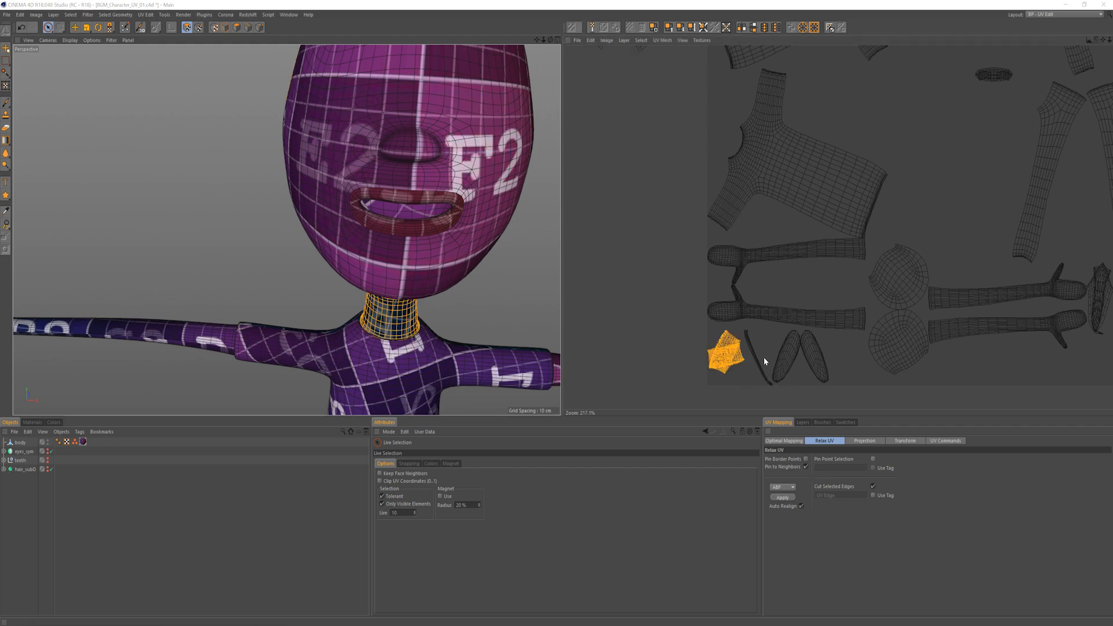
alt+right_drag(825, 304, 798, 294)
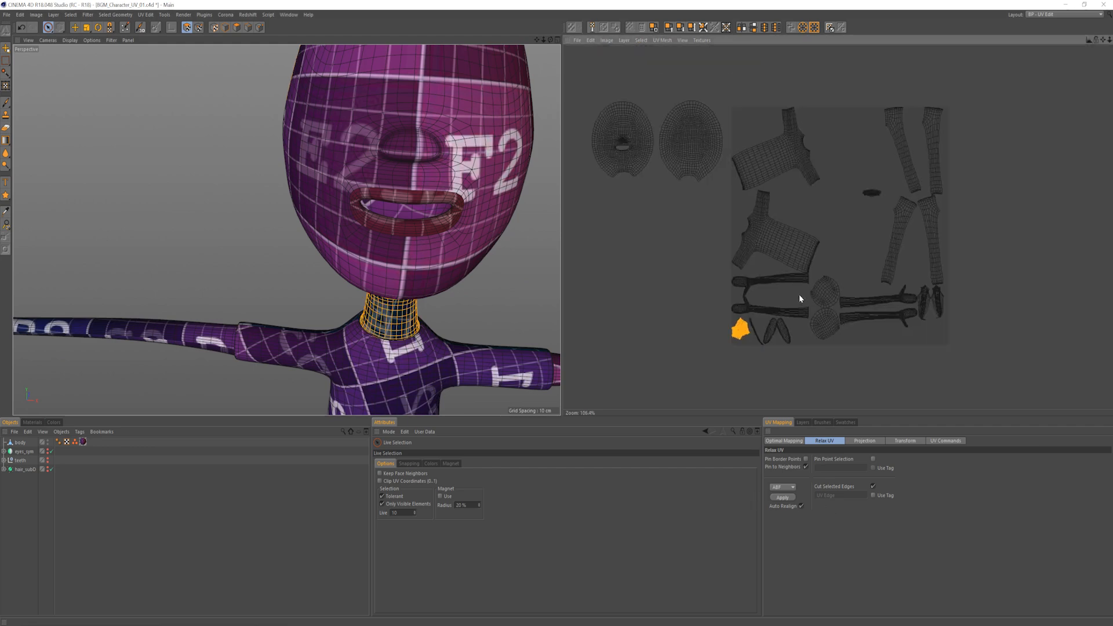
click(778, 498)
key(ctrl+z)
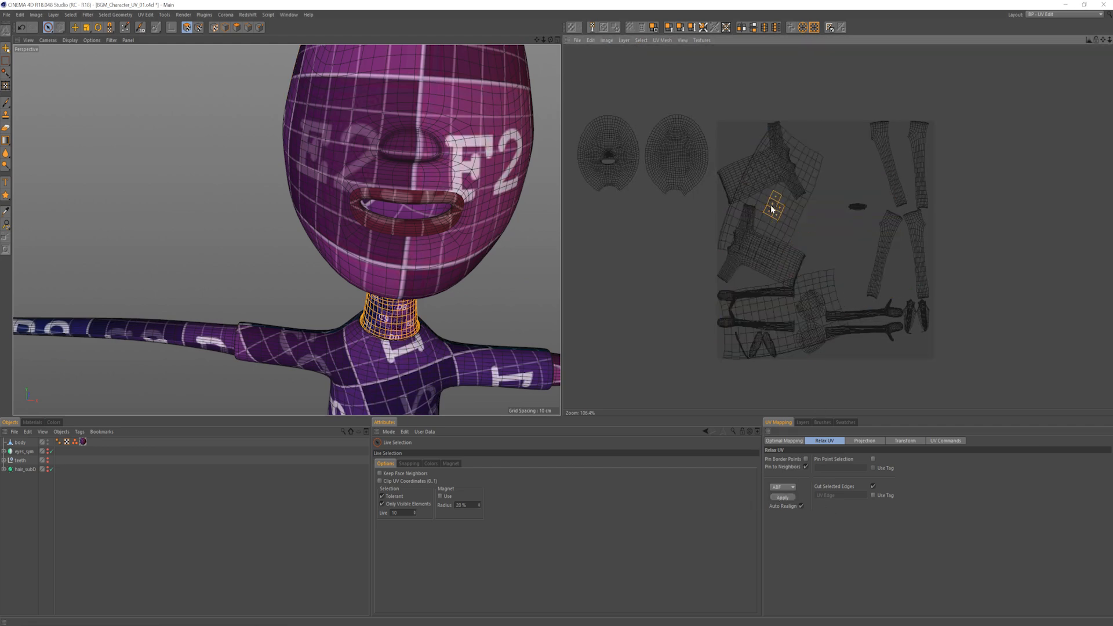
key(ctrl+y)
Step: Move the two relaxed neck islands out of the UV canvas, scale them down and place them beneath the back-of-head island
key(e)
drag(766, 213, 677, 298)
alt+middle_drag(677, 299, 720, 219)
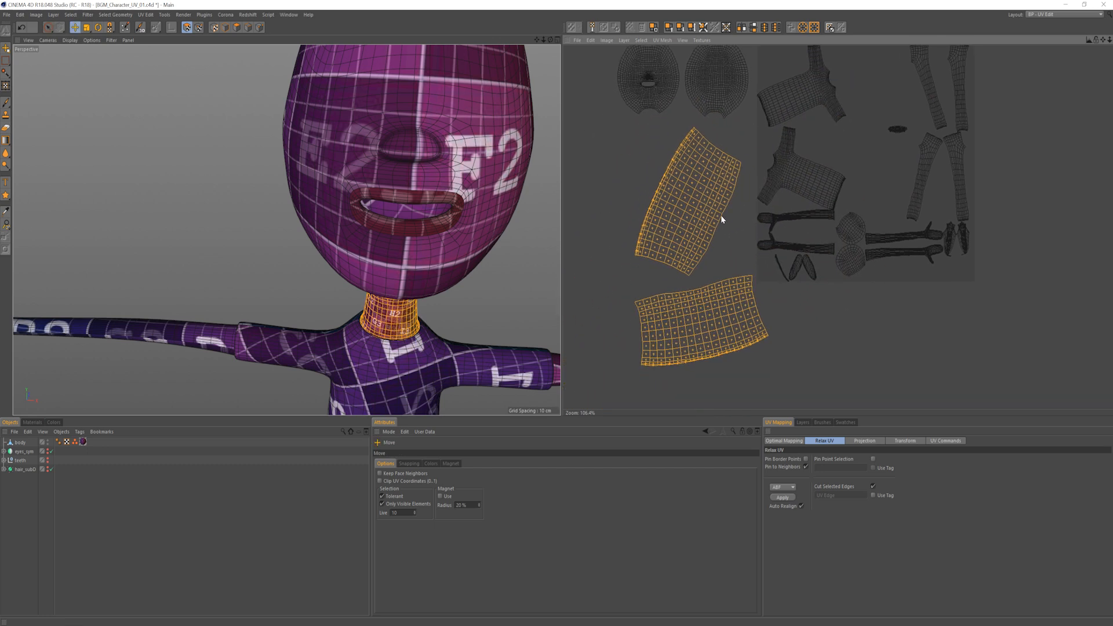
key(t)
drag(701, 268, 561, 326)
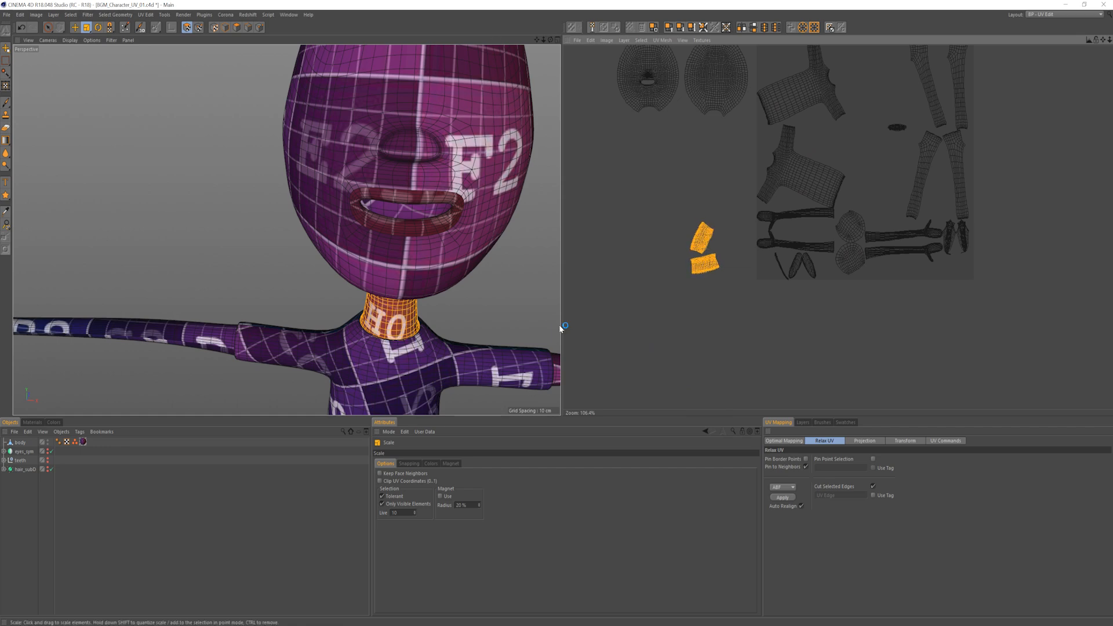
drag(703, 251, 722, 148)
alt+middle_drag(722, 148, 725, 196)
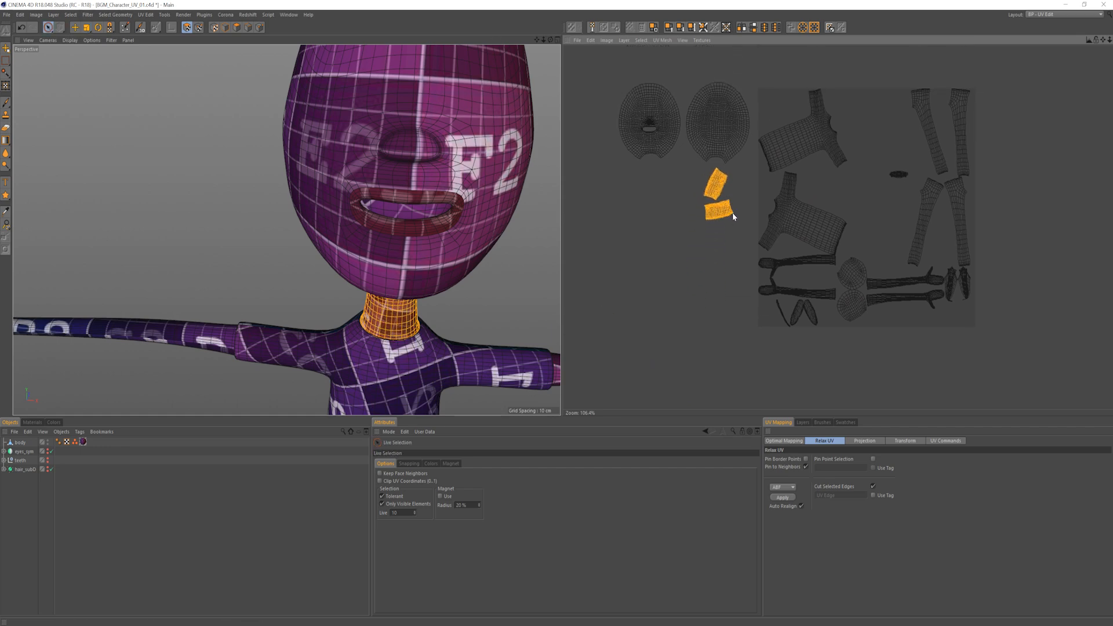
Step: Rotate the back-of-neck UV island level and move it just below the two head islands
alt+drag(447, 311, 442, 219)
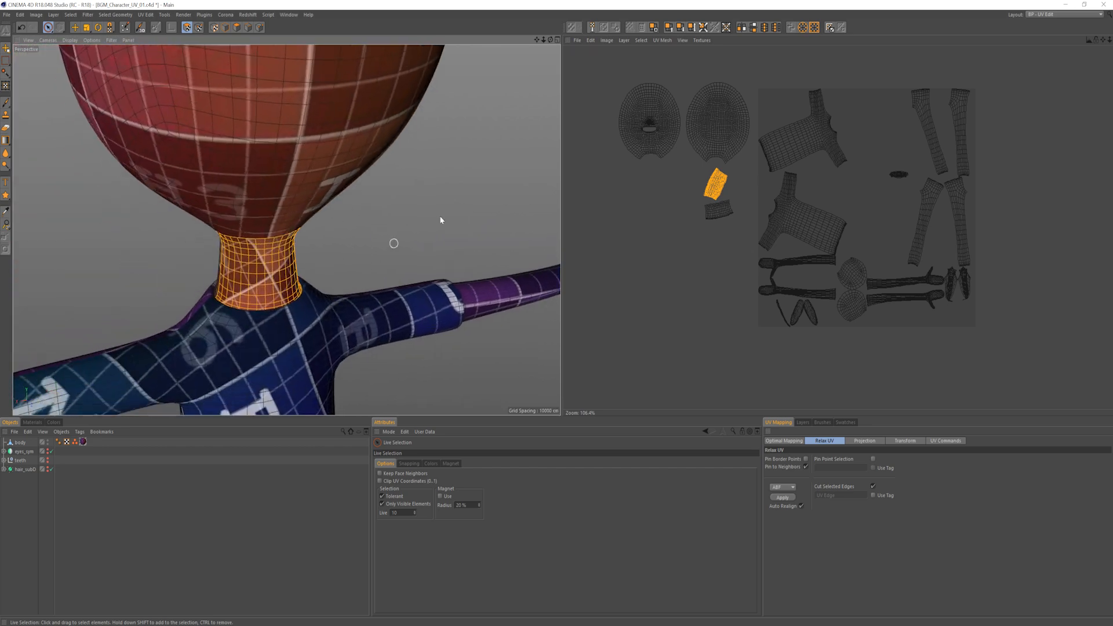
key(r)
drag(708, 204, 505, 217)
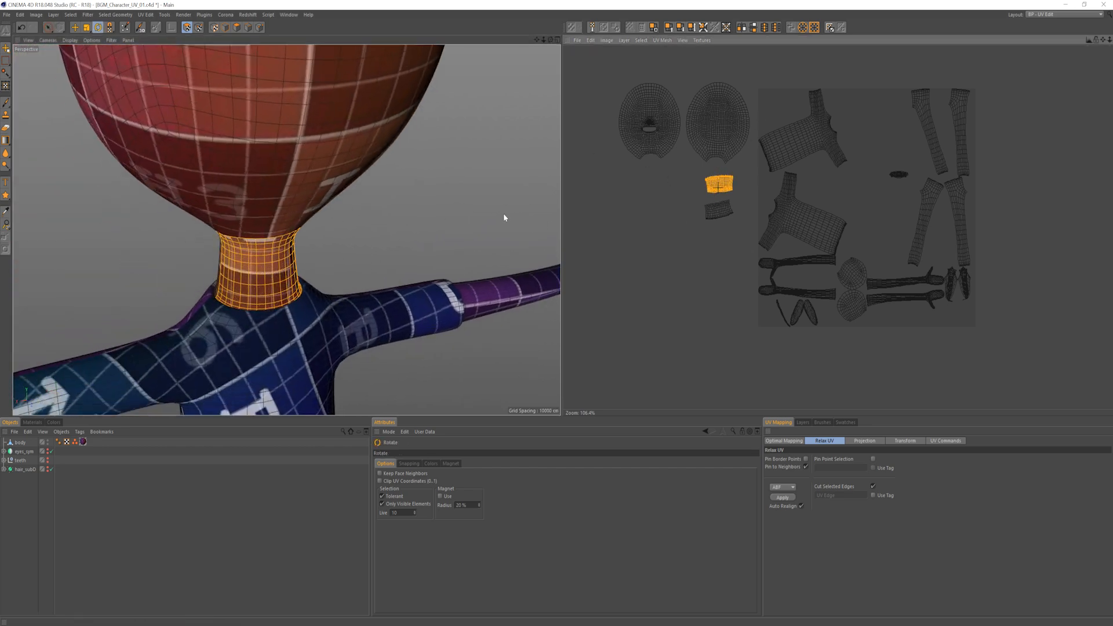
alt+drag(368, 259, 237, 237)
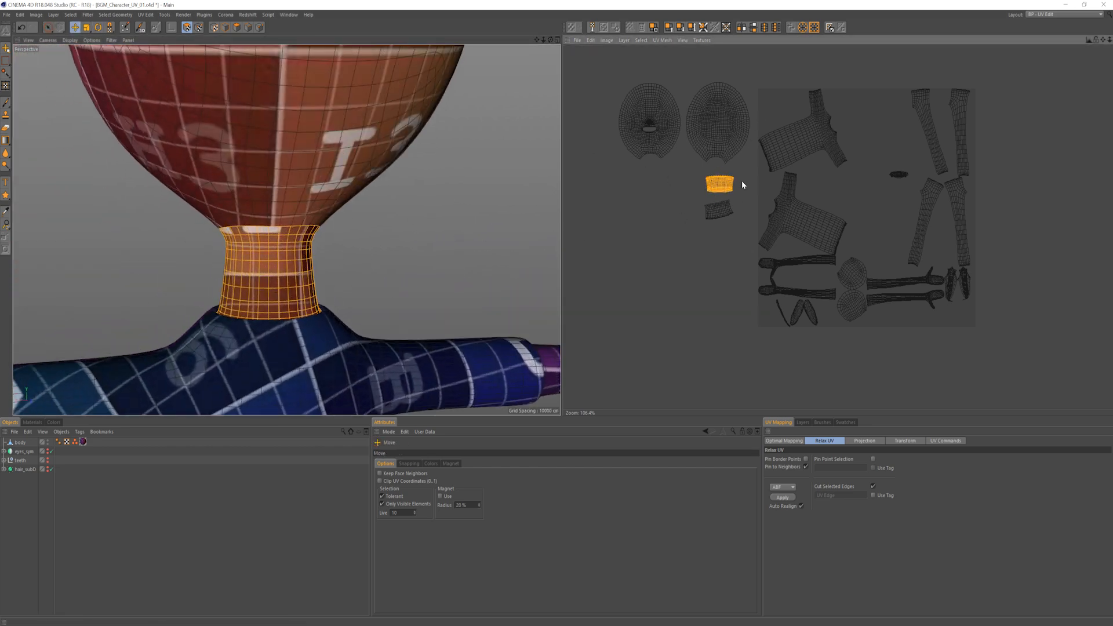
key(e)
mouse_move(718, 185)
mouse_down()
mouse_move(703, 172)
mouse_move(716, 180)
mouse_move(692, 177)
mouse_move(702, 174)
mouse_up()
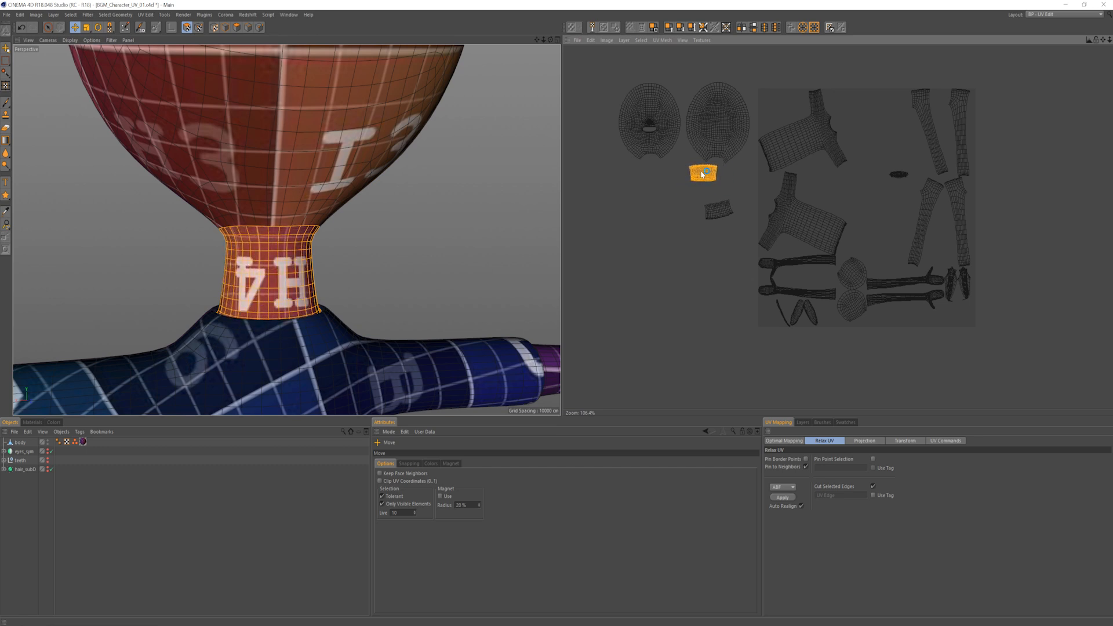
Step: Flip the back-of-neck UV island vertically and horizontally, and position it directly beneath the back-of-head island
click(752, 28)
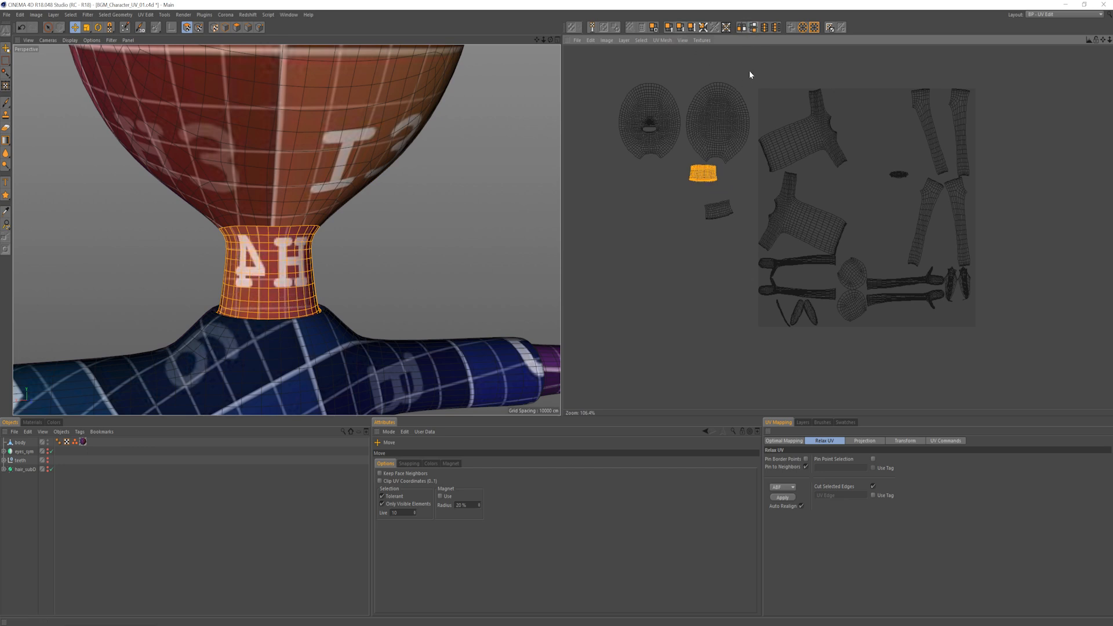
click(744, 29)
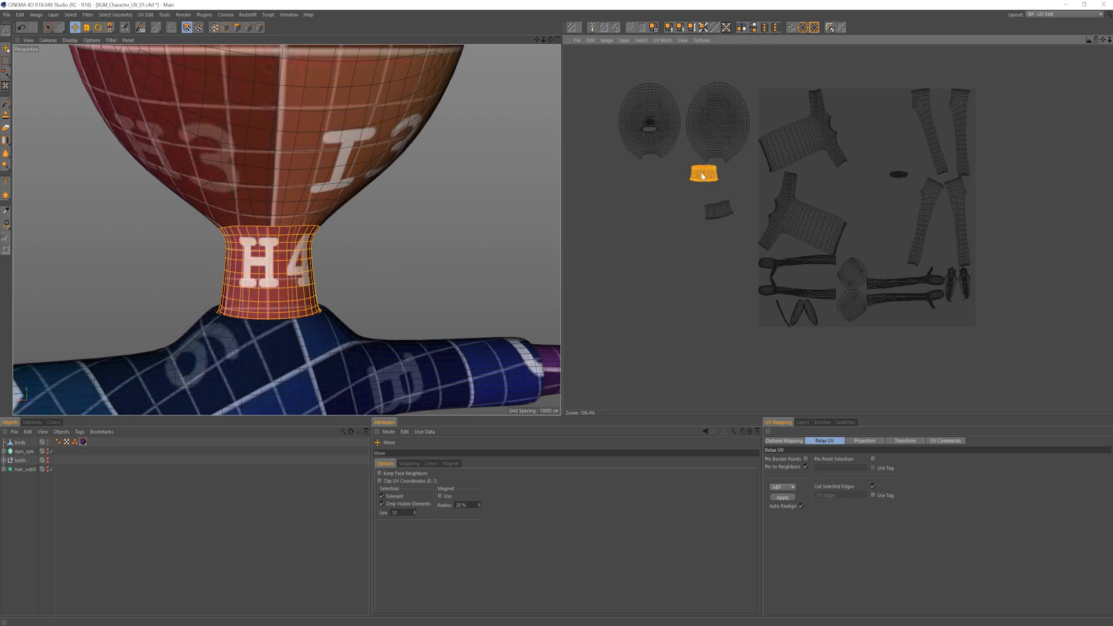
drag(703, 177, 716, 179)
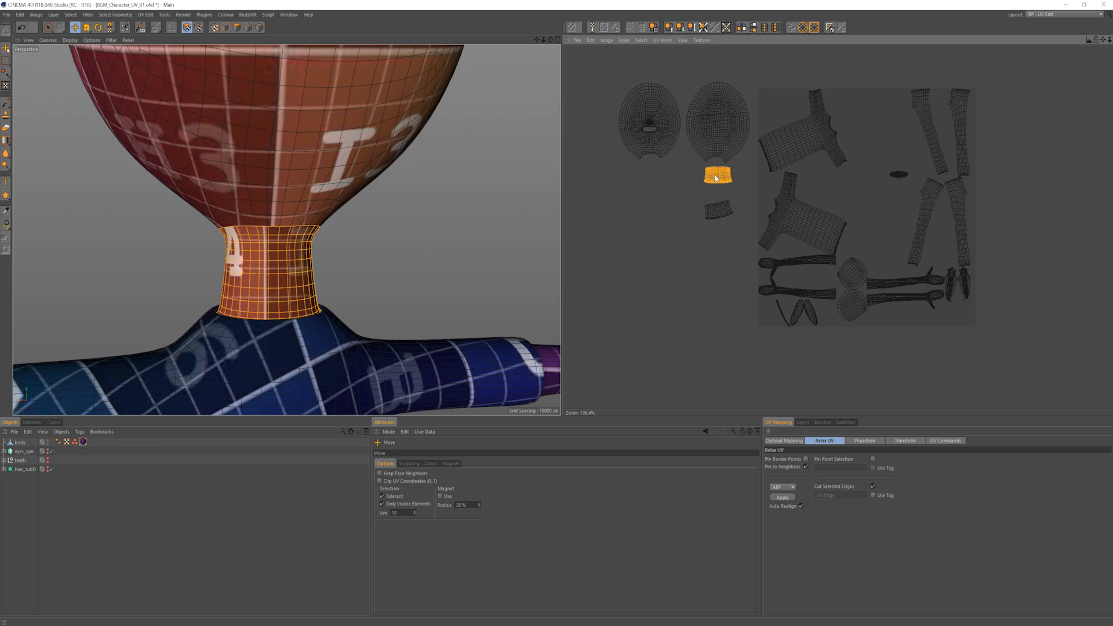
Step: Place the front-of-neck UV island beneath the face island and rotate it level
click(719, 215)
key(e)
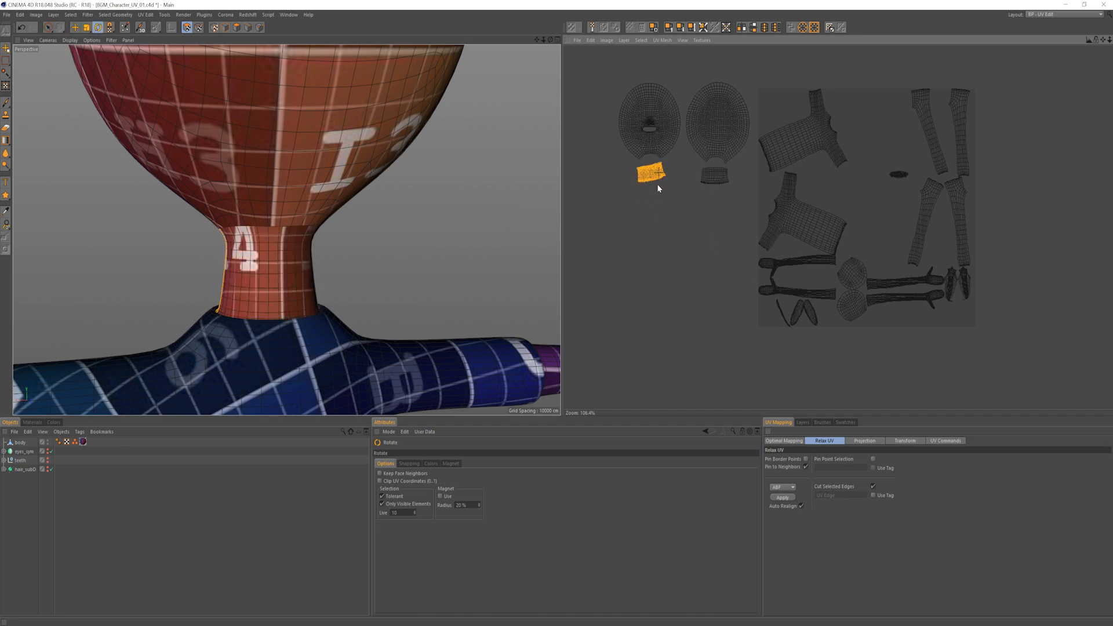
alt+drag(278, 255, 426, 257)
key(e)
drag(652, 173, 650, 173)
Step: Move the back-of-shirt UV island out of the canvas, rotate it upright and place it beneath the back-of-neck island
scroll(355, 333, down, 10)
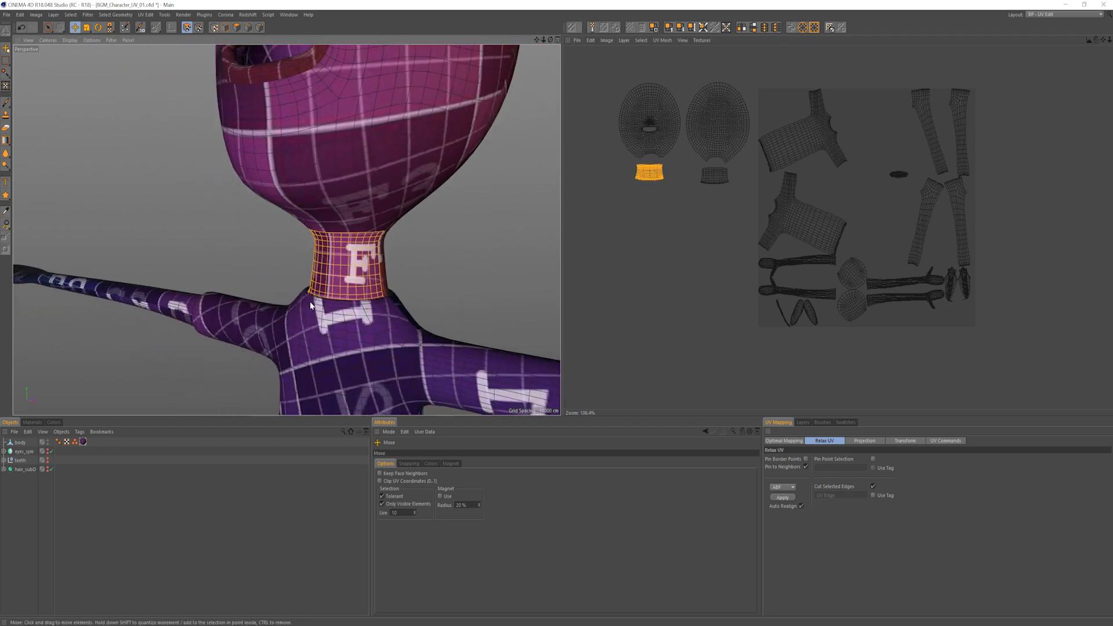
scroll(355, 333, up, 3)
key(space)
click(806, 229)
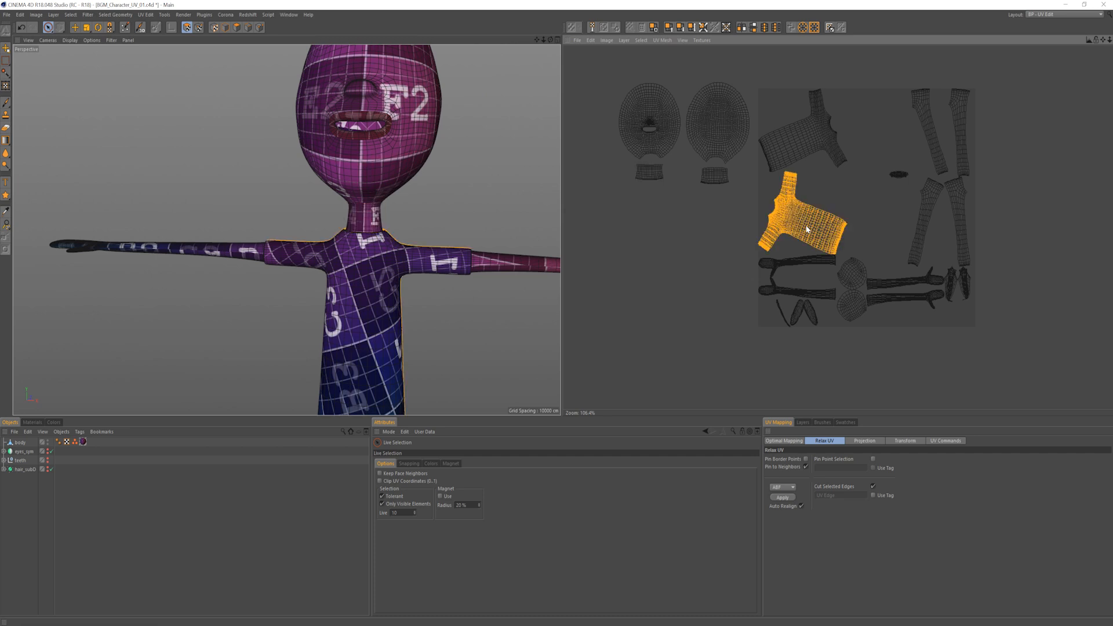
key(e)
drag(819, 233, 527, 308)
key(r)
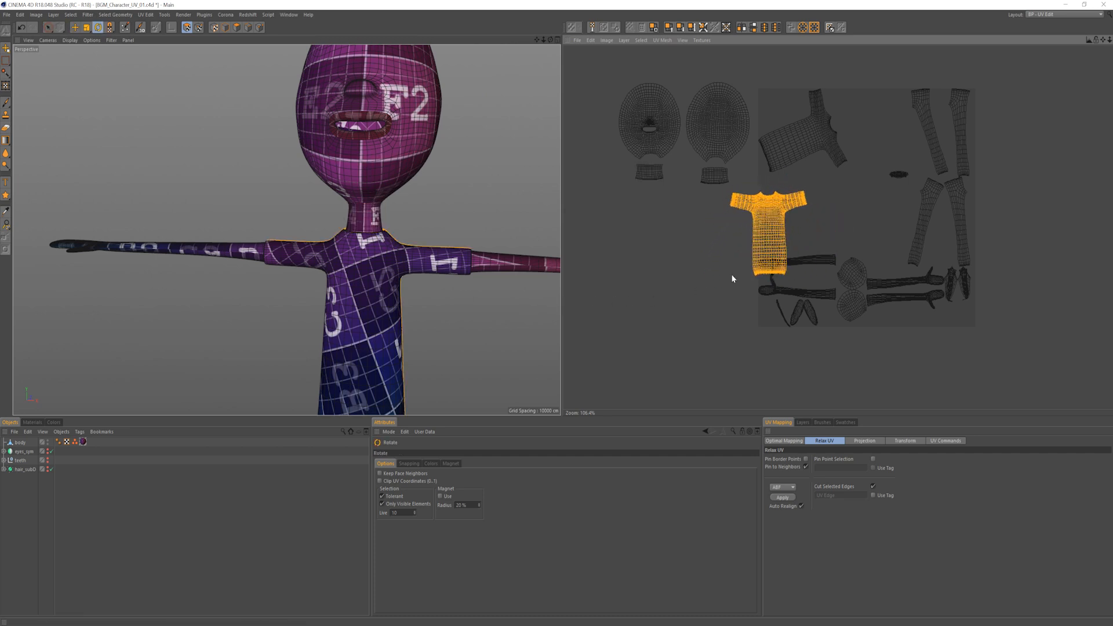
key(e)
drag(732, 278, 679, 276)
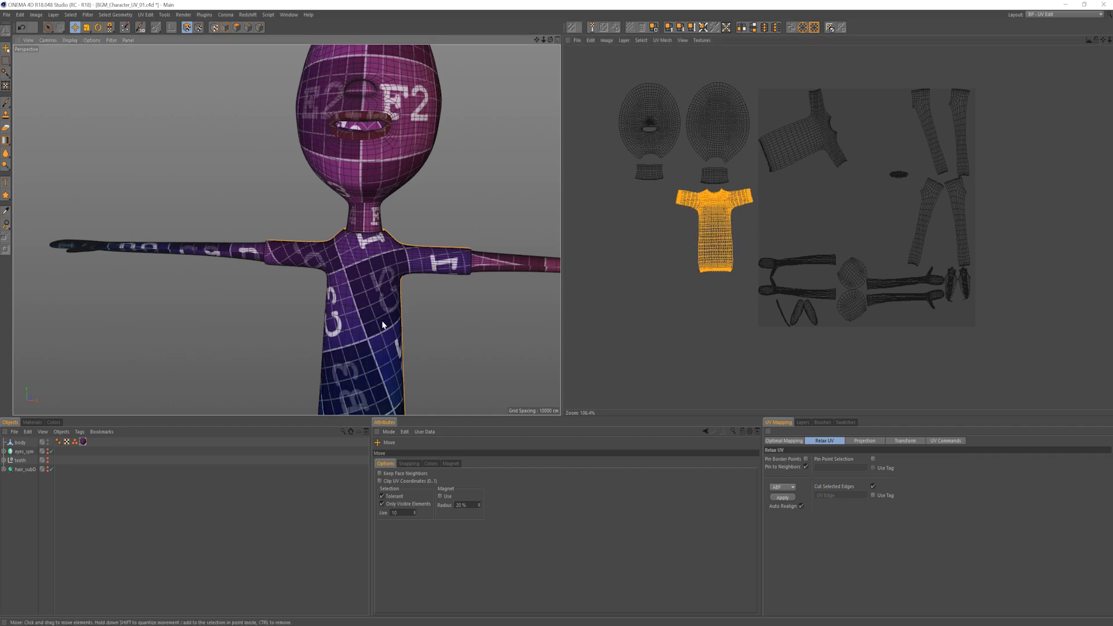
alt+drag(382, 325, 398, 242)
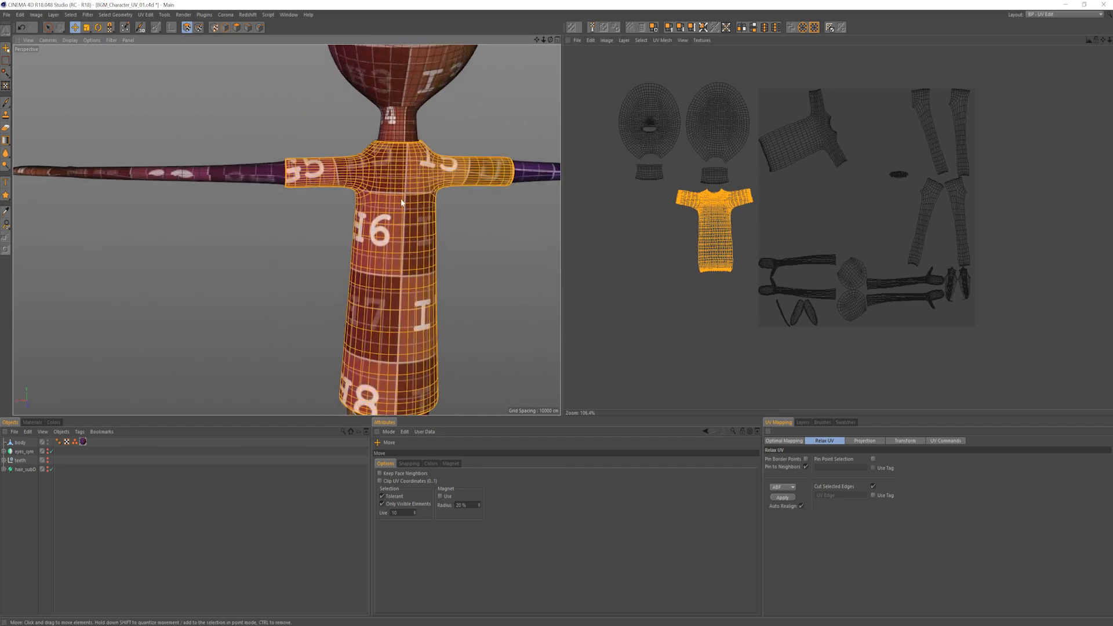
Step: Place the front-of-shirt UV island beside the back one, rotated upright and flipped horizontally so the texture characters read correctly
alt+drag(402, 203, 578, 234)
click(797, 124)
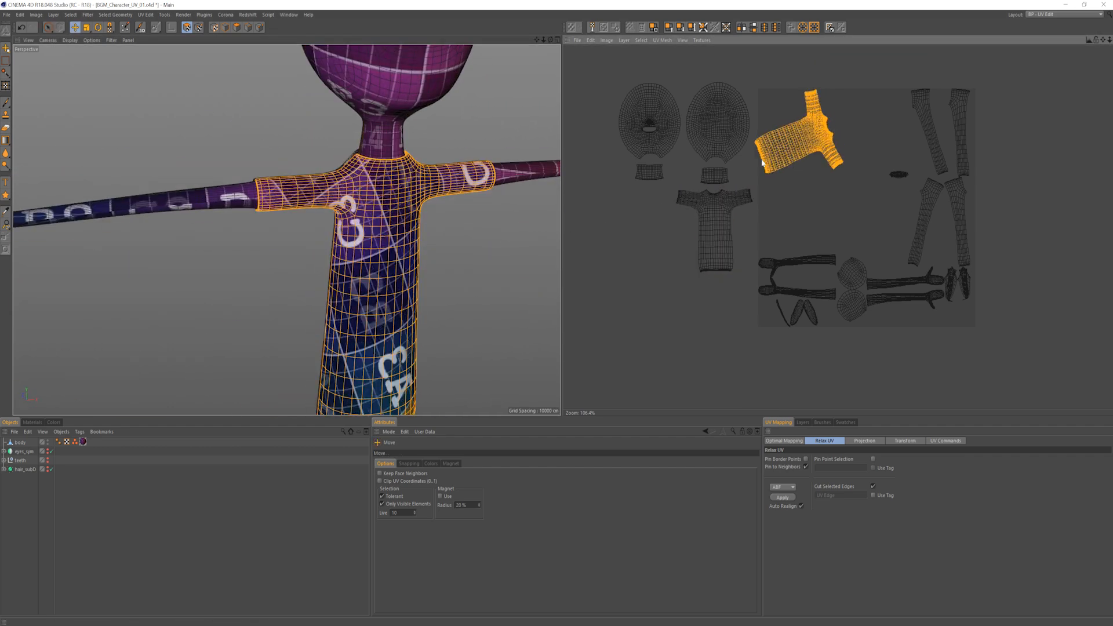
drag(763, 164, 853, 221)
key(r)
drag(626, 235, 645, 259)
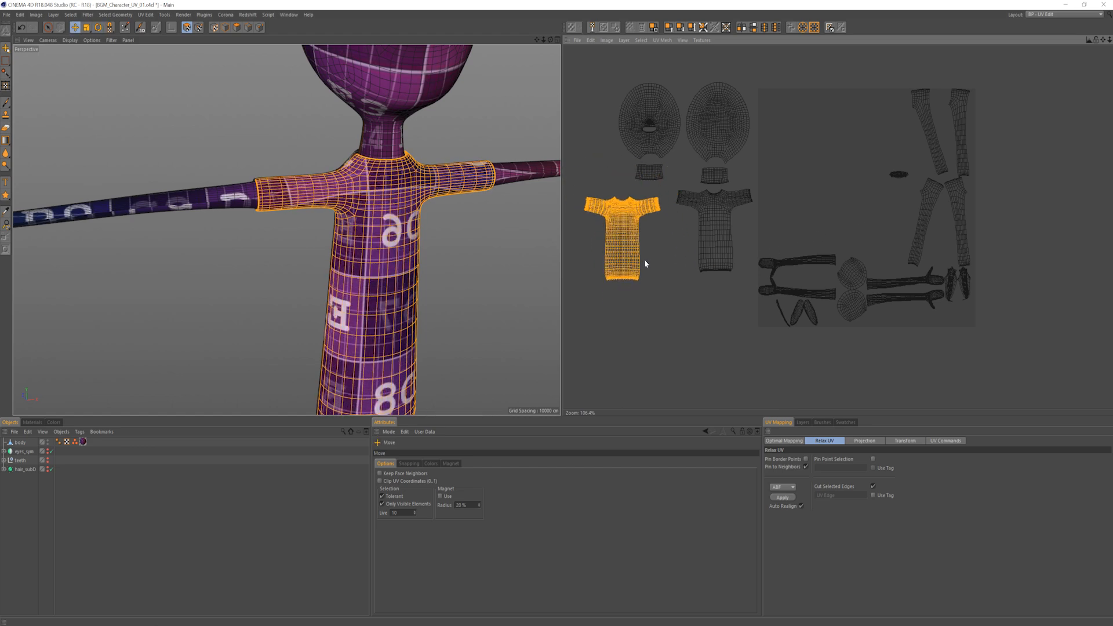
scroll(380, 257, down, 5)
alt+drag(379, 258, 398, 308)
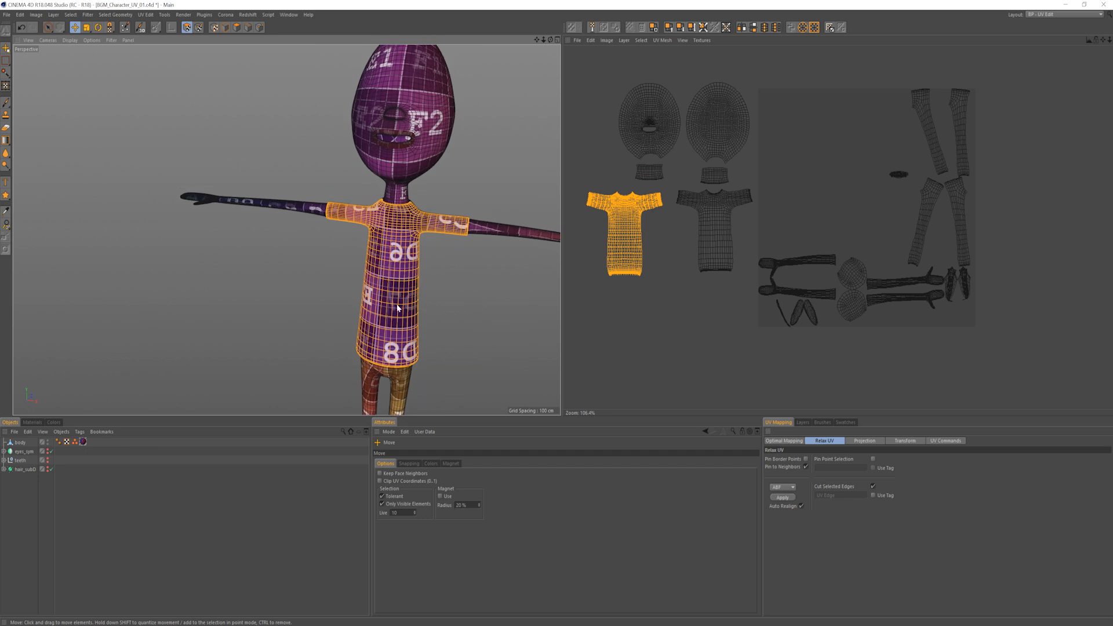
key(s)
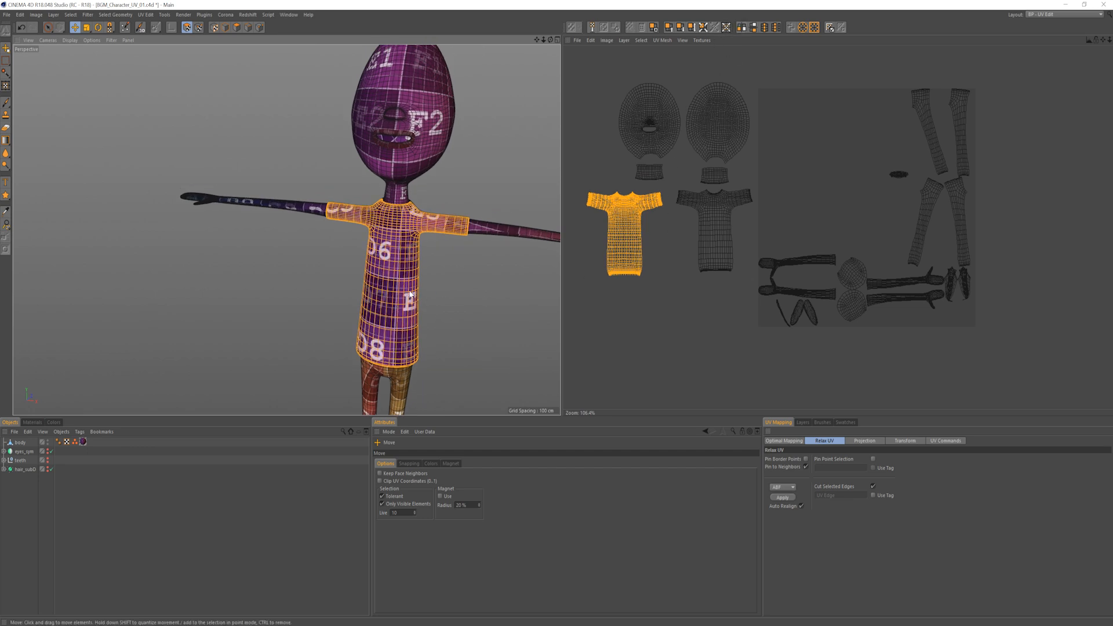
drag(623, 255, 629, 254)
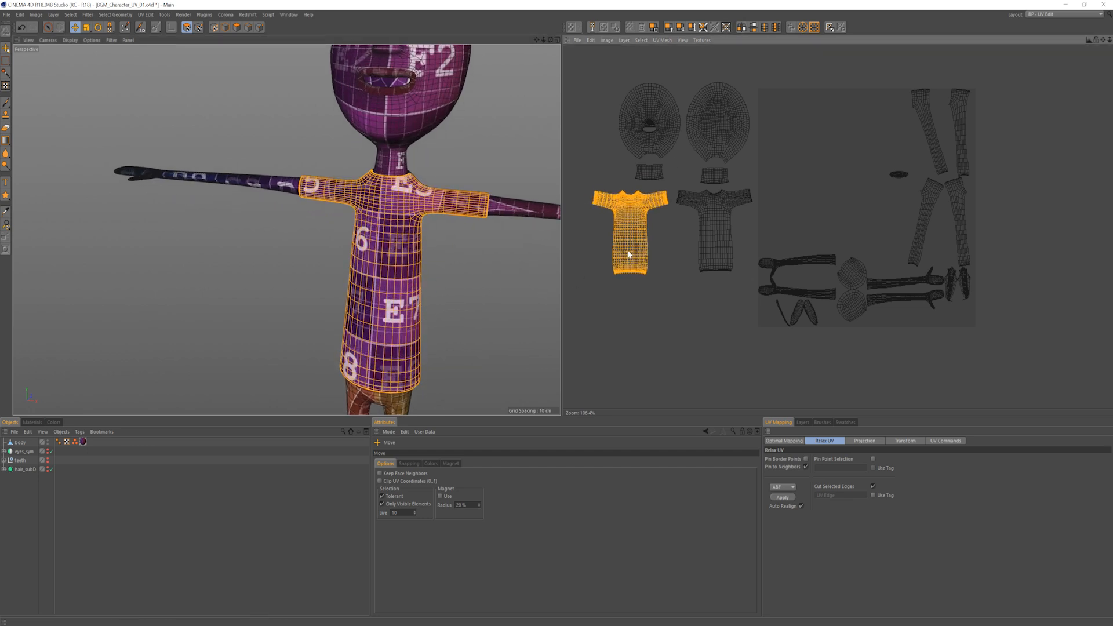
Step: Align the face and front-of-neck UV islands in a column above the front-of-shirt island
click(653, 148)
drag(658, 146, 637, 145)
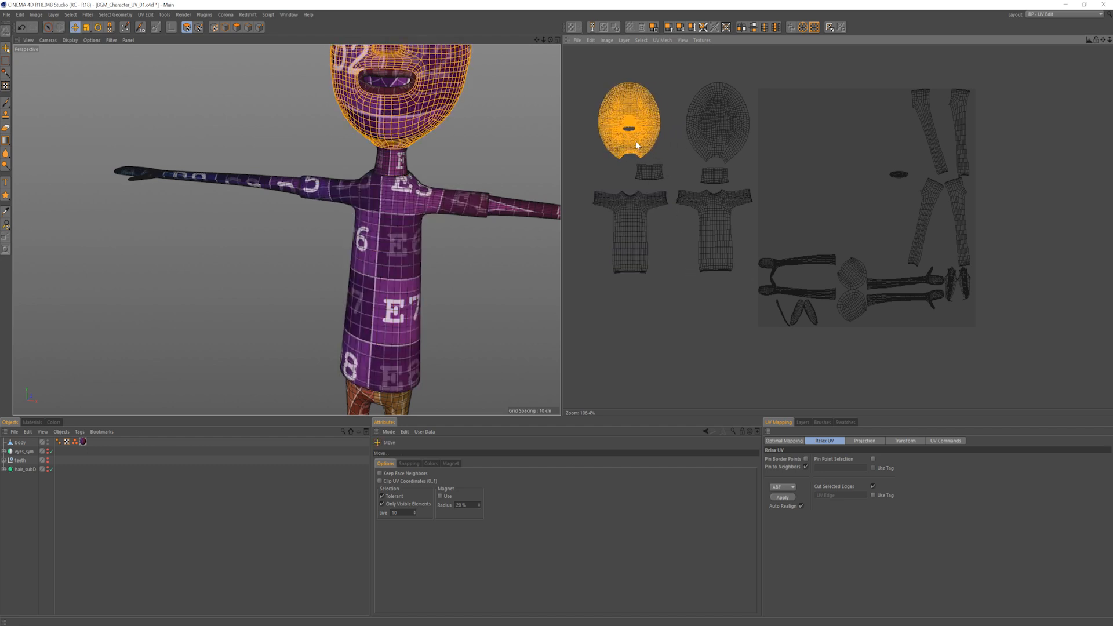
click(655, 173)
key(e)
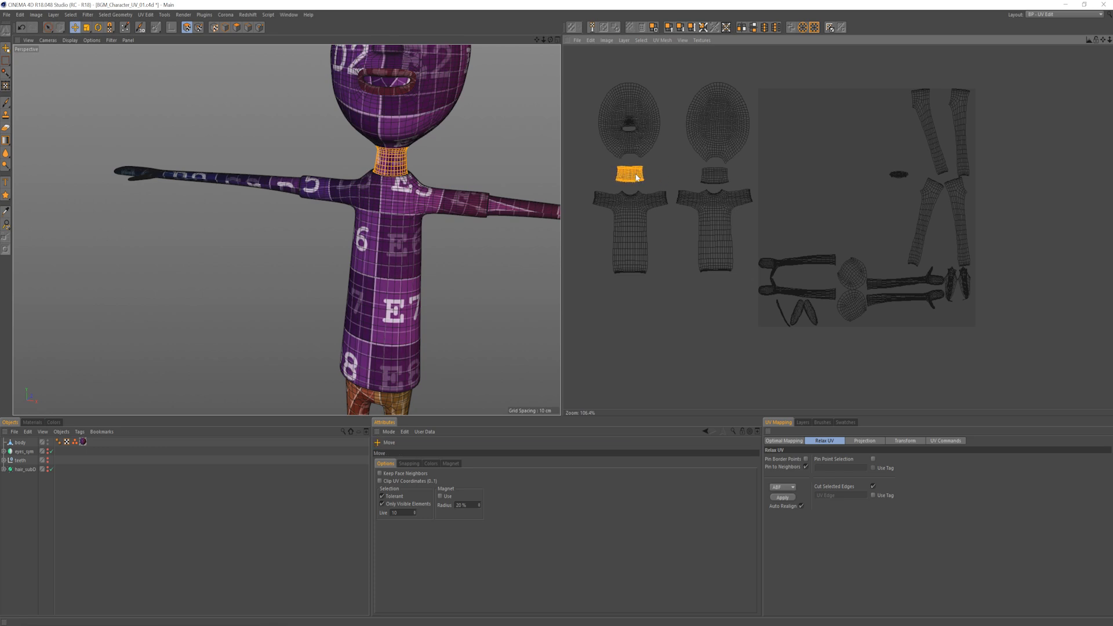
Step: Move the front UV island of the character's right leg below the front-of-shirt island and flip it horizontally
alt+middle_drag(442, 332, 495, 237)
key(space)
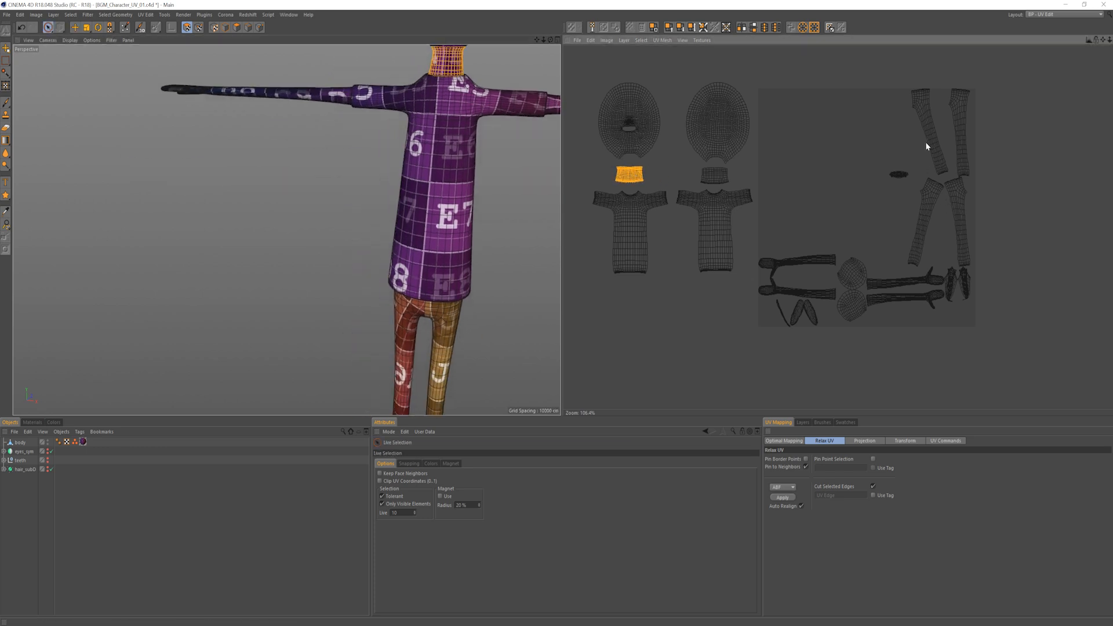
click(926, 146)
click(932, 213)
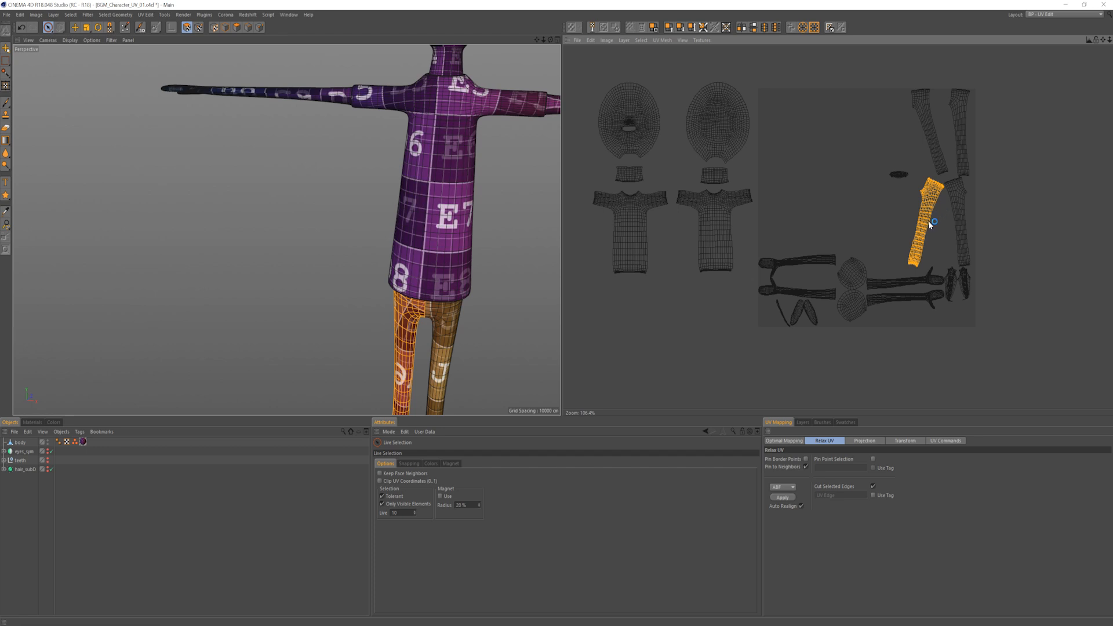
key(e)
drag(928, 220, 654, 330)
alt+drag(410, 346, 418, 327)
alt+middle_drag(415, 360, 441, 276)
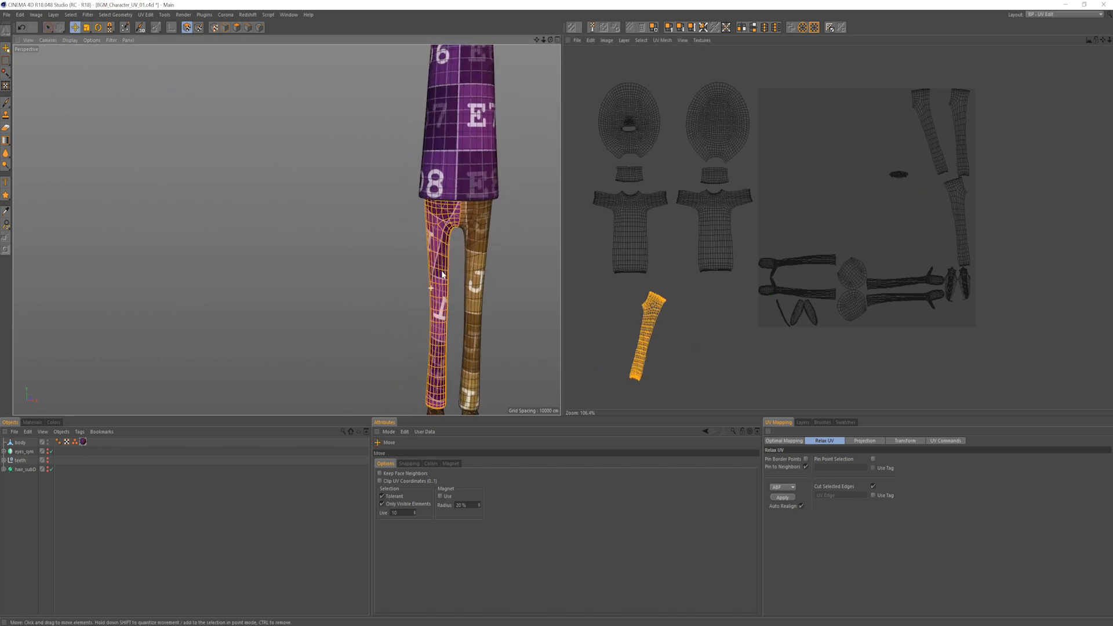
click(741, 28)
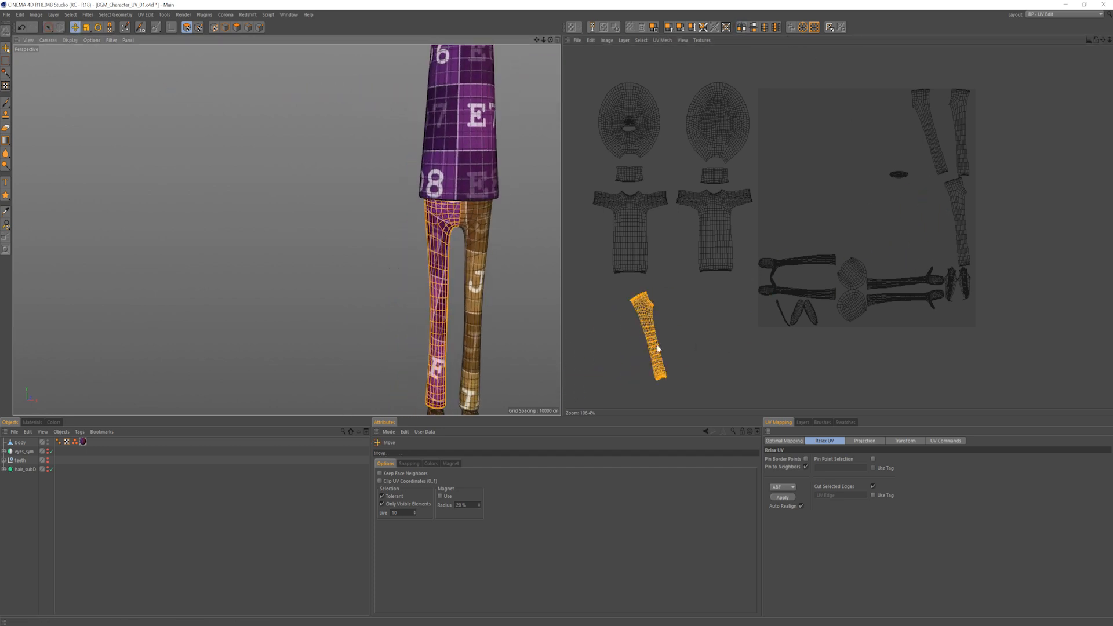
Step: Rotate the flipped right-leg UV island upright and position it under the left half of the front-of-shirt island
key(r)
drag(658, 350, 592, 388)
key(e)
drag(659, 349, 625, 340)
mouse_move(494, 368)
alt+mouse_down()
mouse_move(487, 353)
mouse_move(495, 365)
alt+mouse_up()
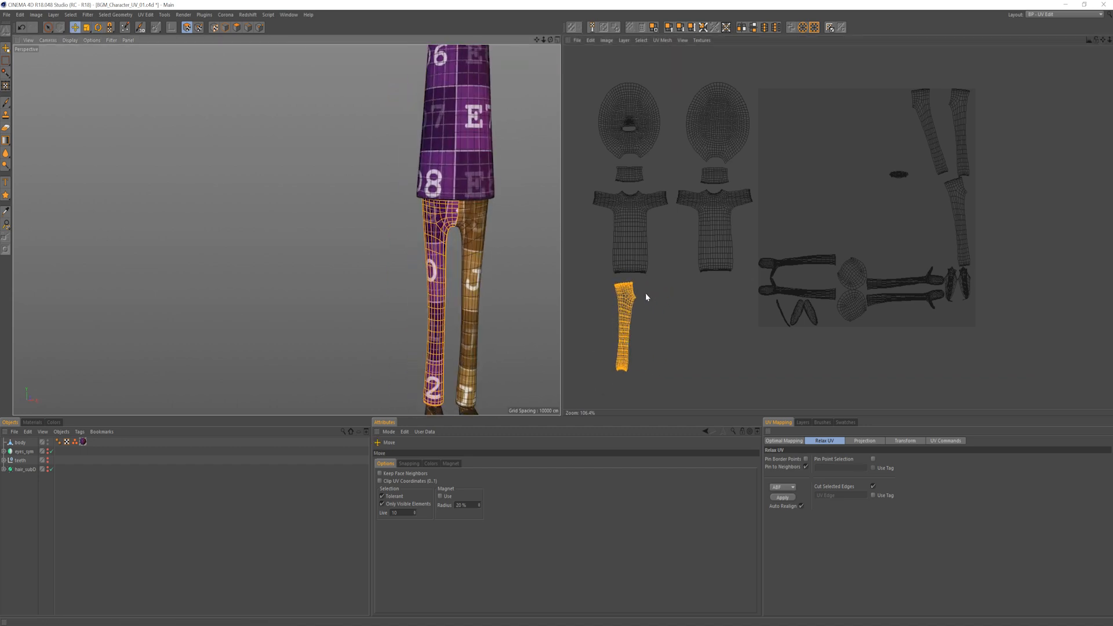
drag(625, 319, 617, 316)
Step: Move the front UV island of the character's left leg under the right half of the front-of-shirt island
double_click(954, 203)
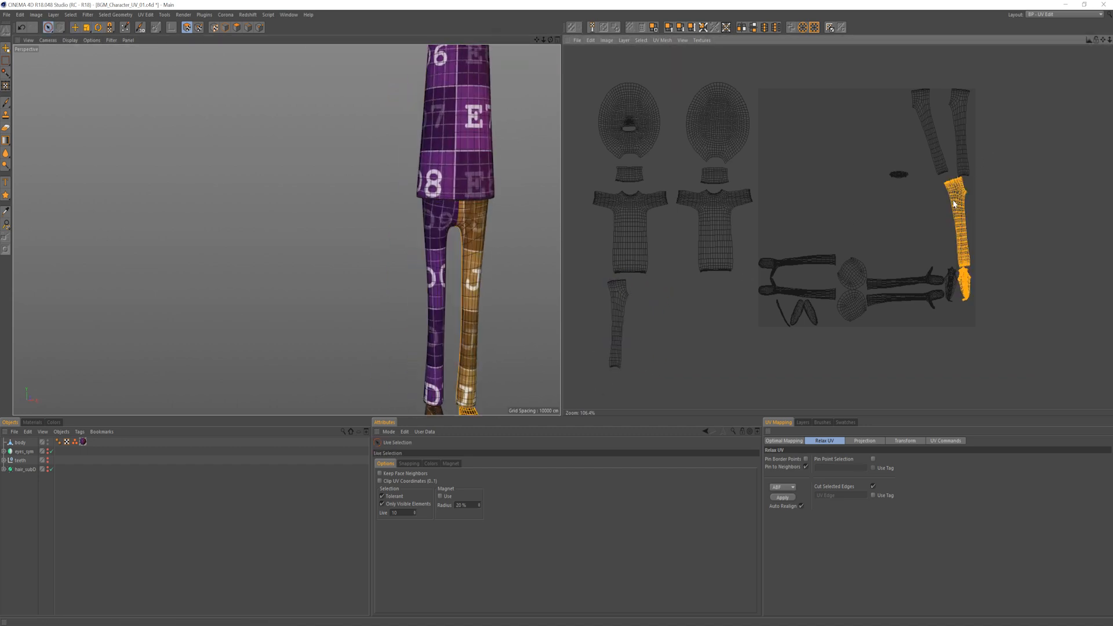
double_click(966, 153)
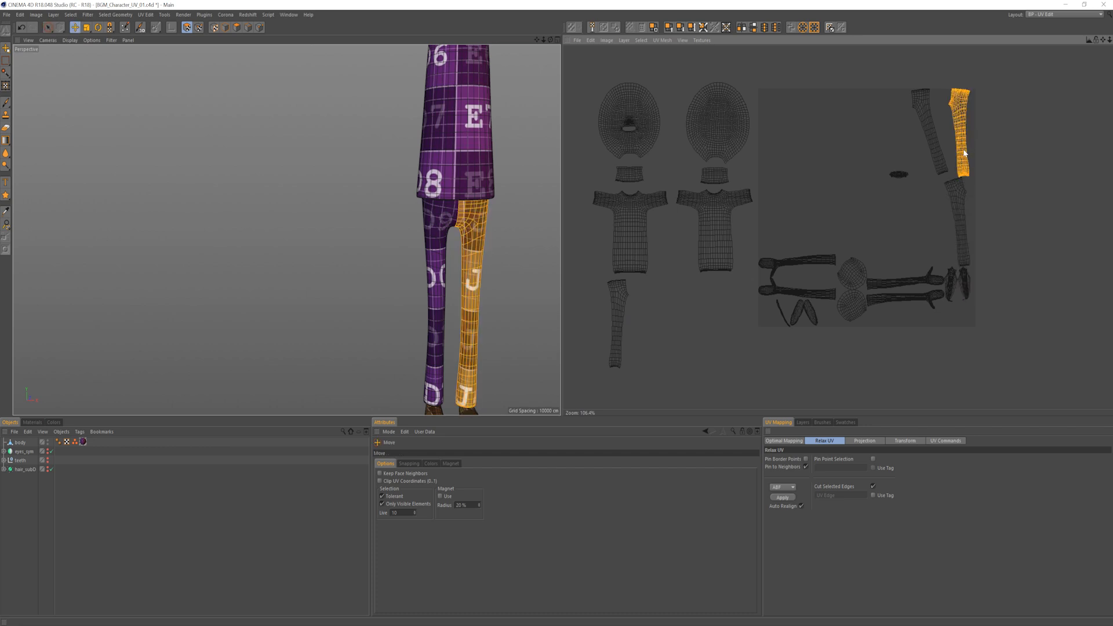
drag(965, 154, 648, 344)
Step: Move the back UV island of the character's right leg under the right half of the back-of-shirt island
alt+drag(493, 285, 266, 297)
key(space)
double_click(934, 144)
alt+middle_drag(266, 296, 352, 249)
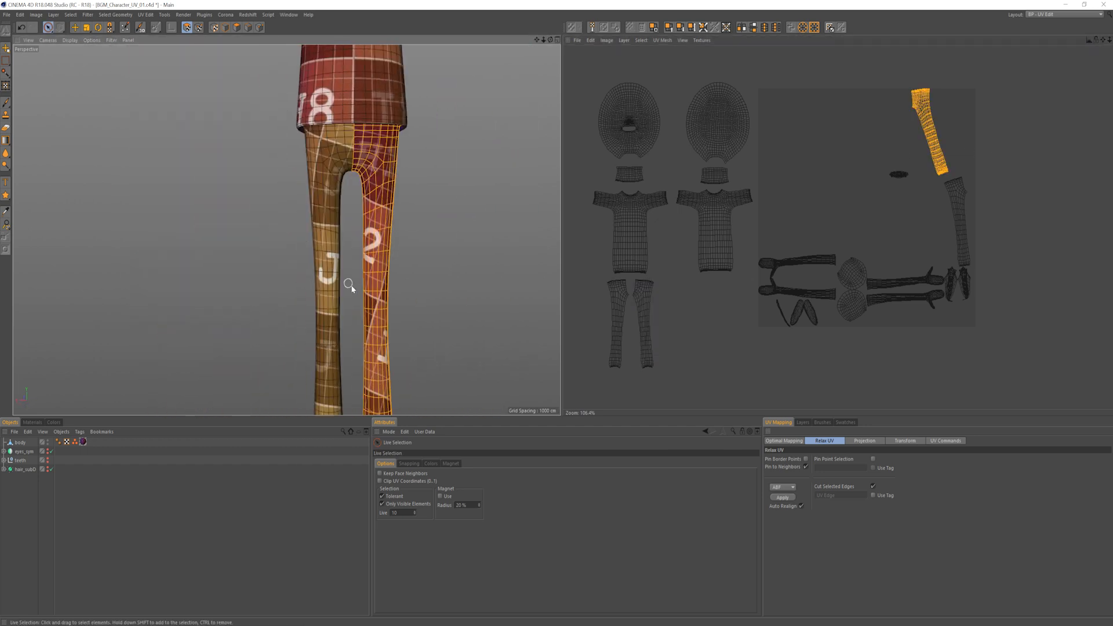
key(space)
drag(930, 144, 729, 357)
key(r)
key(e)
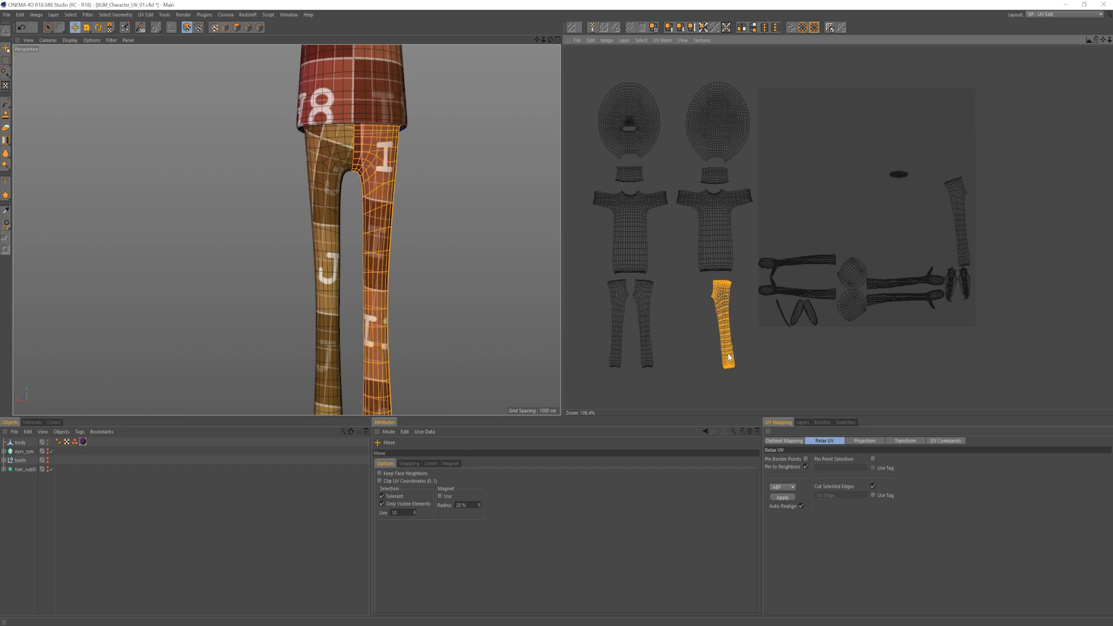
Step: Move the overlapping back-of-left-leg and foot UVs outside the texture area and relax them with ABF into separate islands
double_click(962, 226)
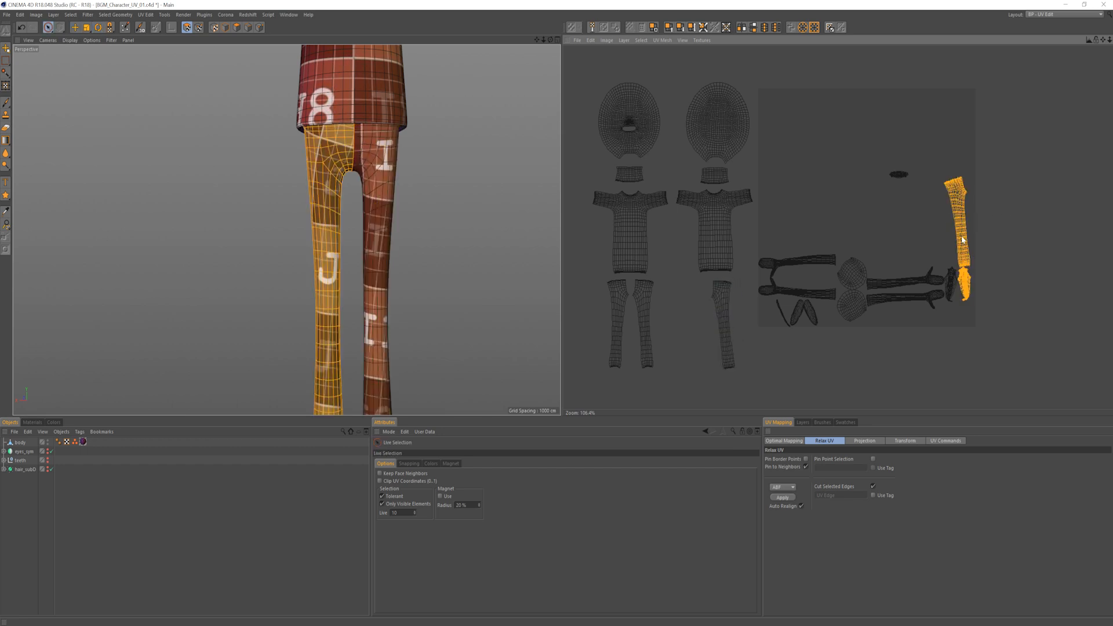
drag(959, 254, 1006, 186)
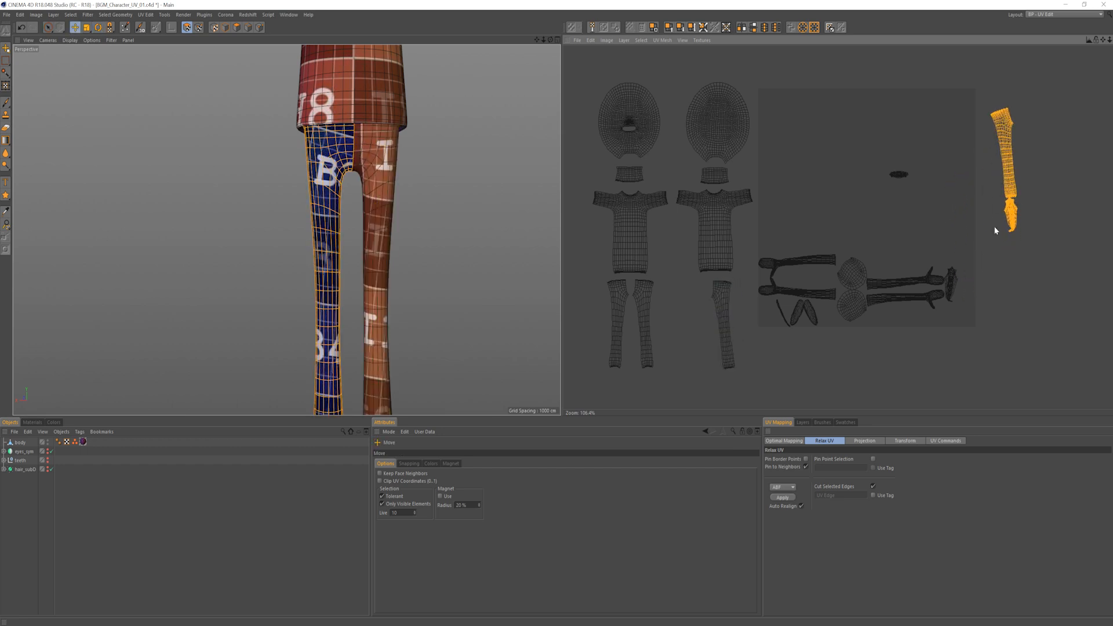
alt+middle_drag(997, 230, 887, 241)
alt+right_drag(887, 241, 944, 217)
alt+middle_drag(944, 217, 836, 270)
mouse_move(841, 261)
alt+right_down()
mouse_move(911, 238)
mouse_move(800, 261)
alt+right_up()
alt+middle_drag(889, 276, 897, 292)
click(787, 498)
alt+right_drag(866, 337, 816, 333)
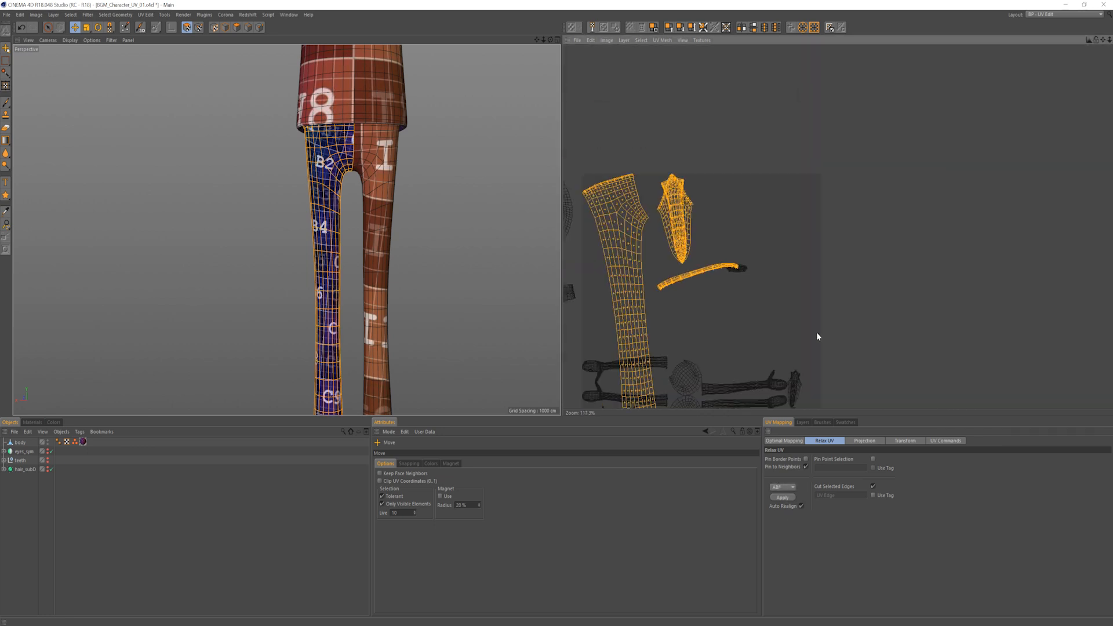
alt+middle_drag(816, 333, 866, 334)
click(780, 499)
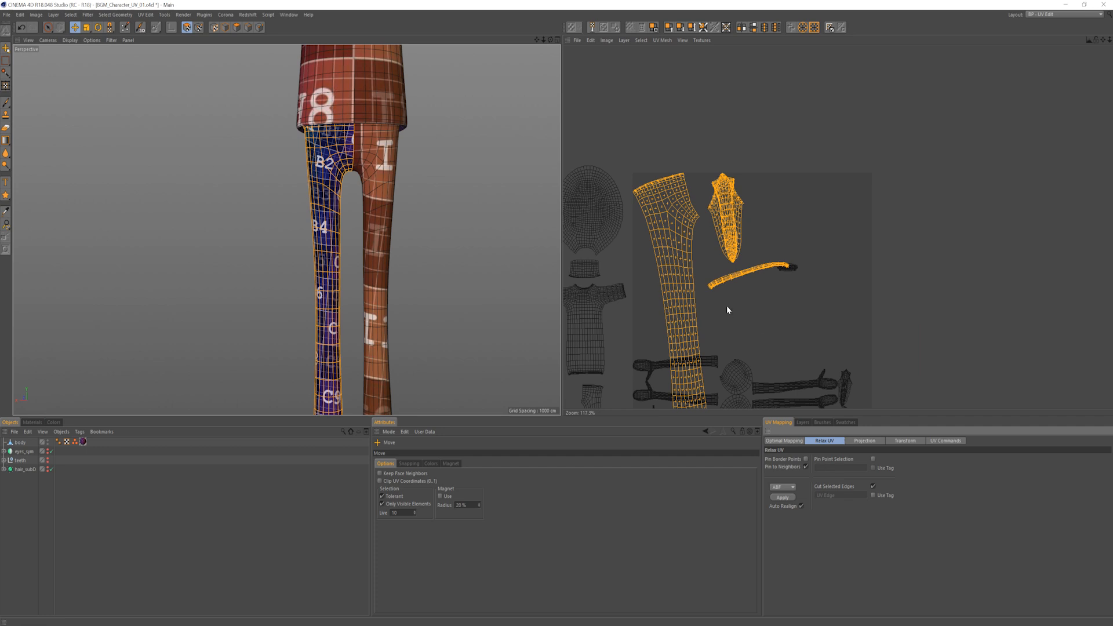
alt+middle_drag(728, 309, 875, 218)
Step: Move the relaxed back-of-left-leg UV island below the back-of-shirt island and scale it down
double_click(788, 210)
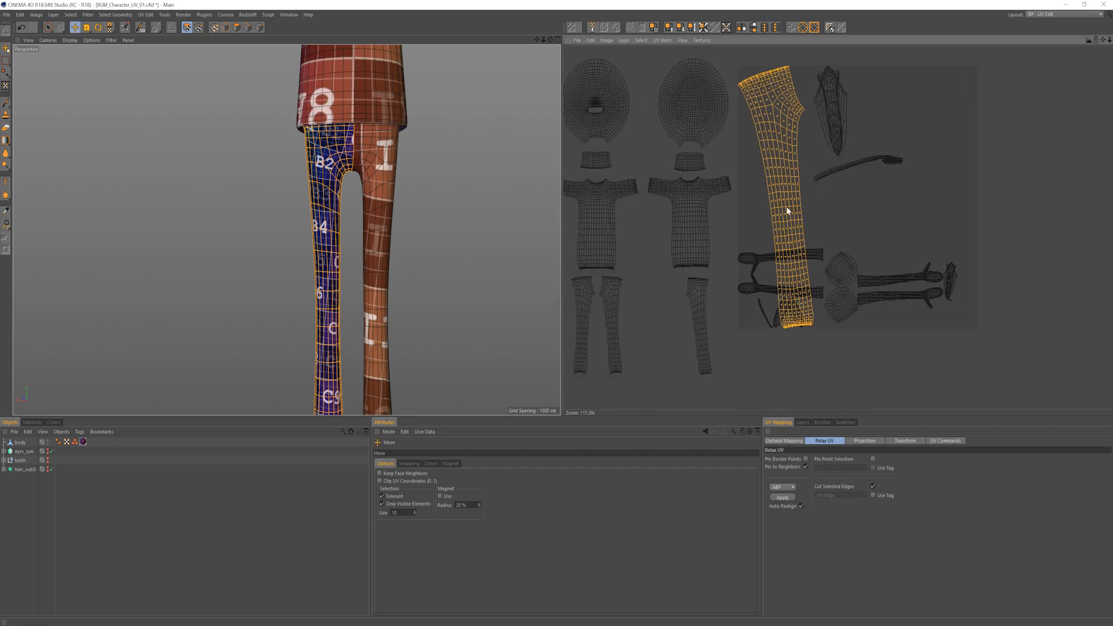
drag(786, 208, 702, 343)
alt+middle_drag(701, 346, 734, 254)
key(t)
drag(733, 293, 618, 352)
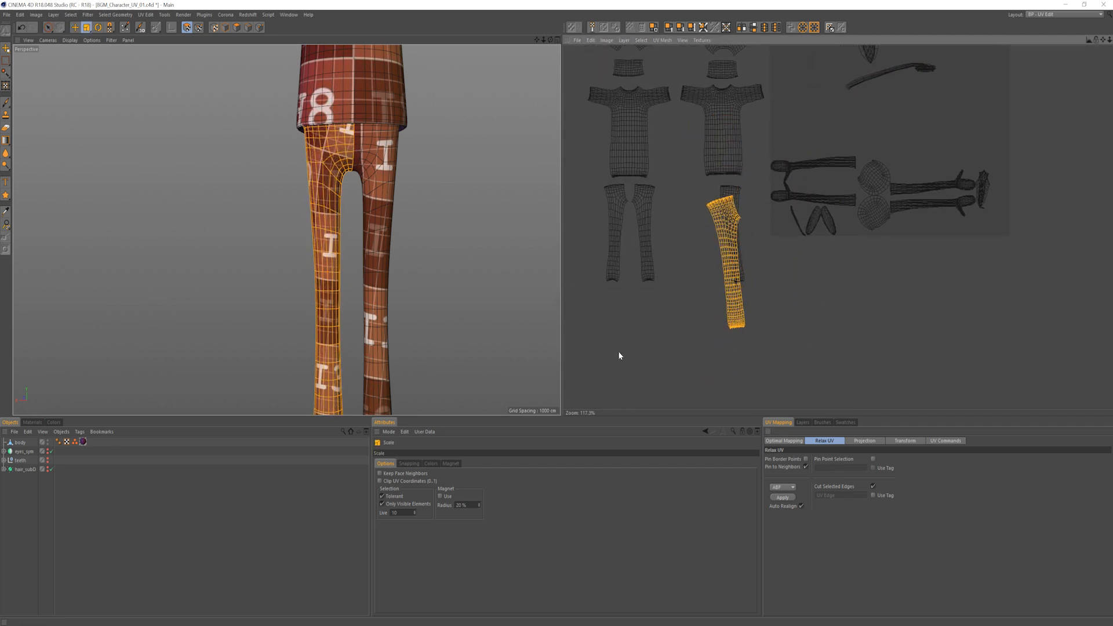
Step: Rotate the back-of-left-leg island to mirror its neighbour, scale it to a similar size and place it under the back-of-shirt island's left half
alt+middle_drag(760, 302, 745, 340)
drag(719, 360, 674, 292)
key(e)
key(t)
key(e)
scroll(689, 277, up, 5)
key(t)
key(e)
drag(674, 291, 678, 286)
scroll(759, 283, down, 3)
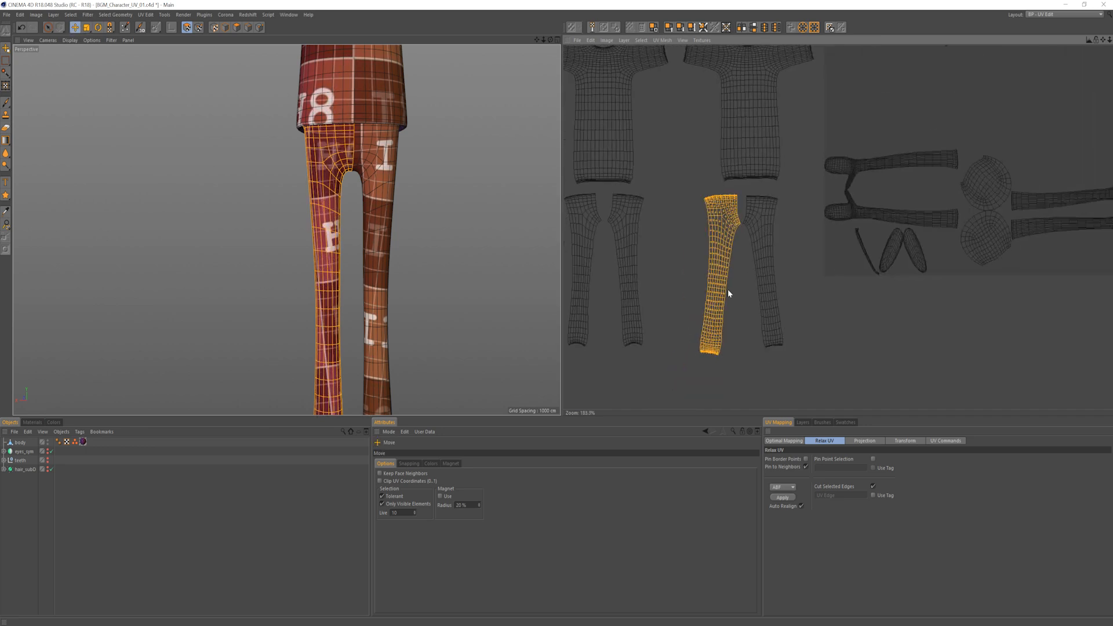
scroll(634, 305, down, 1)
Step: Examine the checker texture on the legs from the side and on the whole character from the front
alt+drag(365, 223, 263, 165)
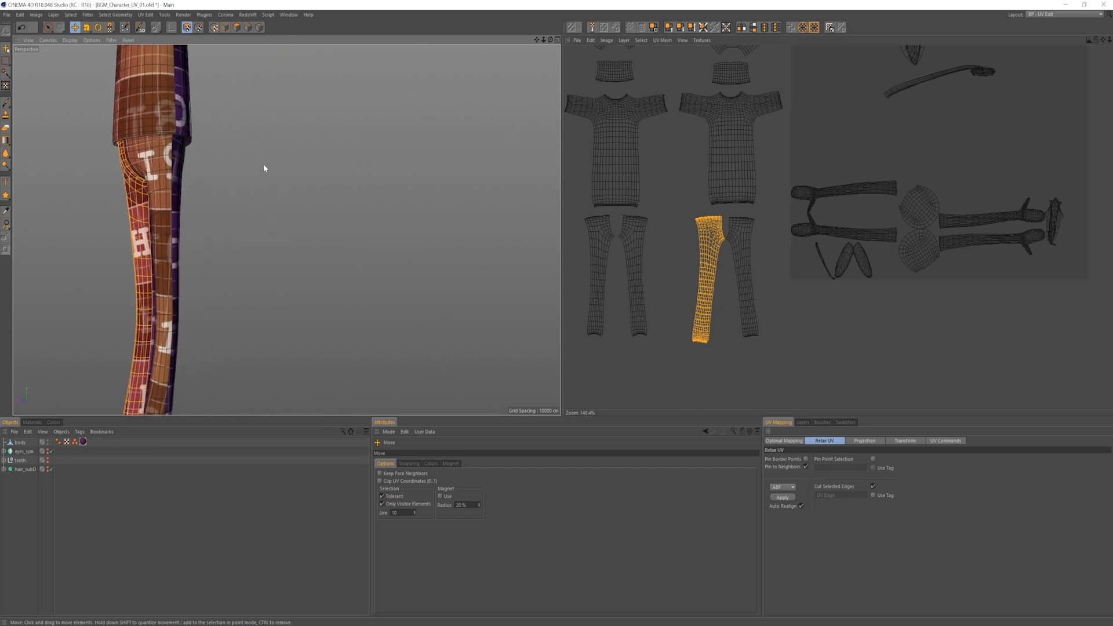
alt+middle_drag(279, 163, 474, 208)
alt+right_drag(777, 193, 586, 204)
alt+drag(185, 210, 388, 166)
scroll(388, 164, down, 3)
alt+middle_drag(388, 163, 355, 301)
scroll(371, 193, down, 2)
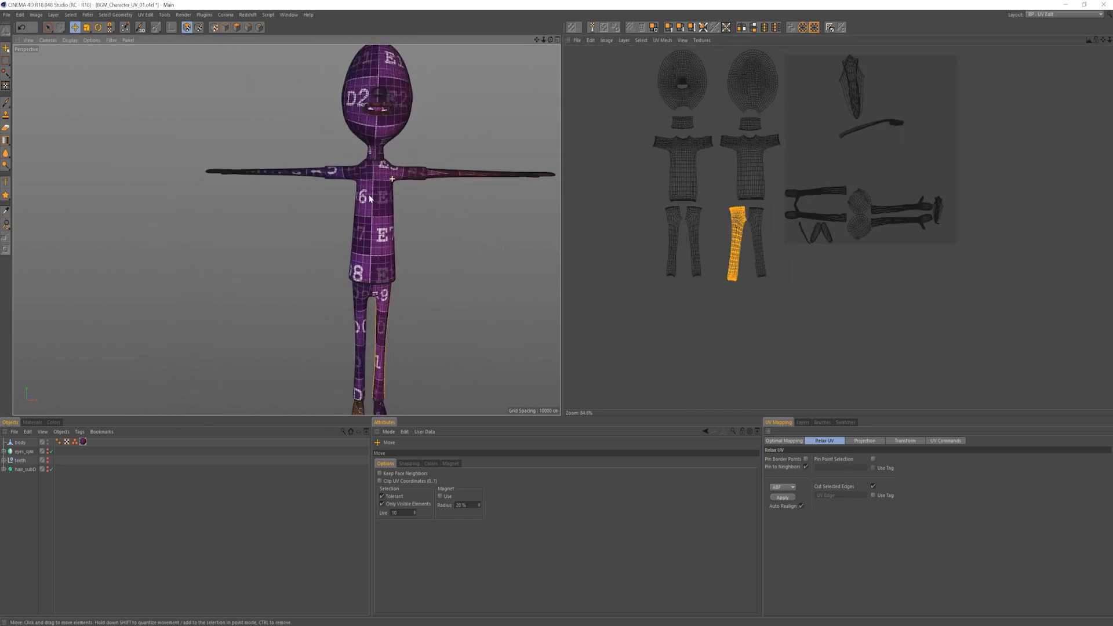
alt+middle_drag(370, 193, 349, 179)
scroll(342, 185, down, 1)
Step: Select the UVs of the character's right arm and relax them with ABF
key(9)
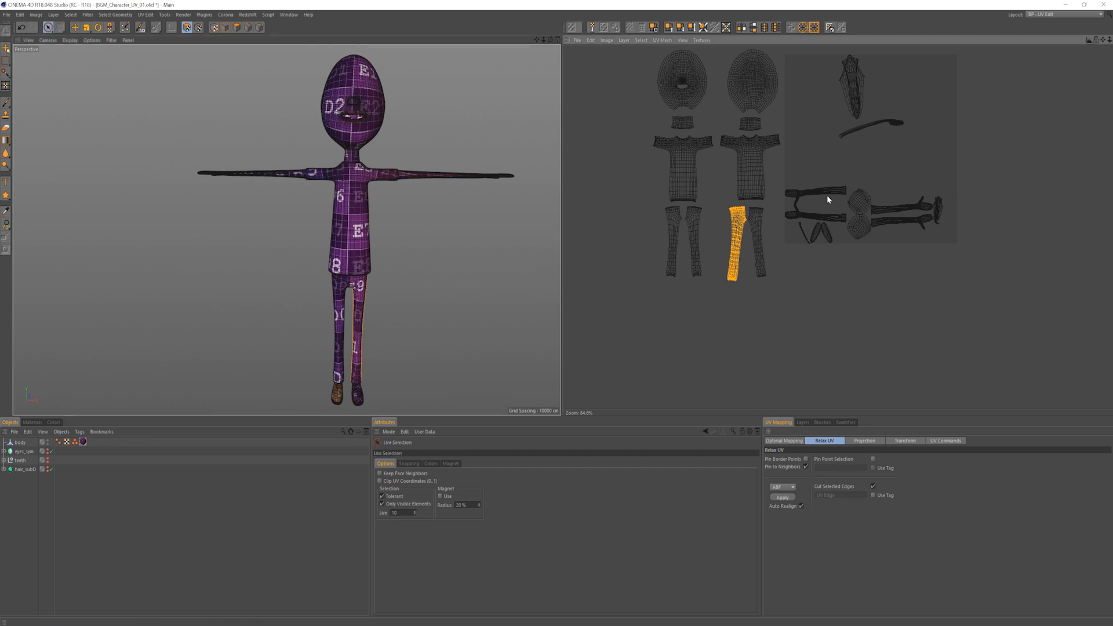
click(836, 193)
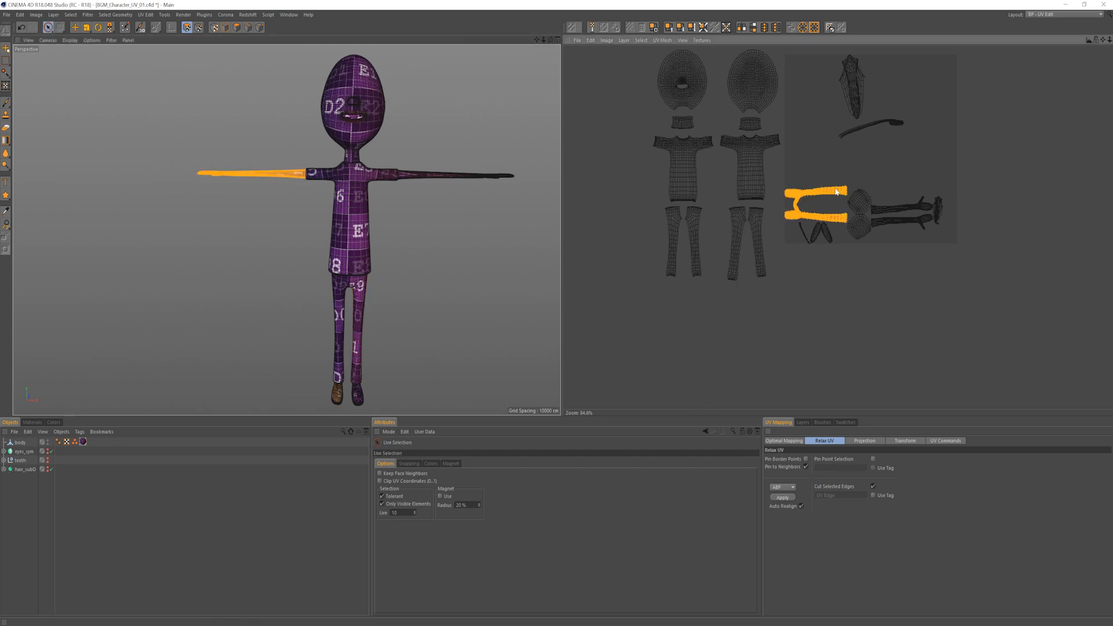
key(e)
scroll(839, 193, up, 8)
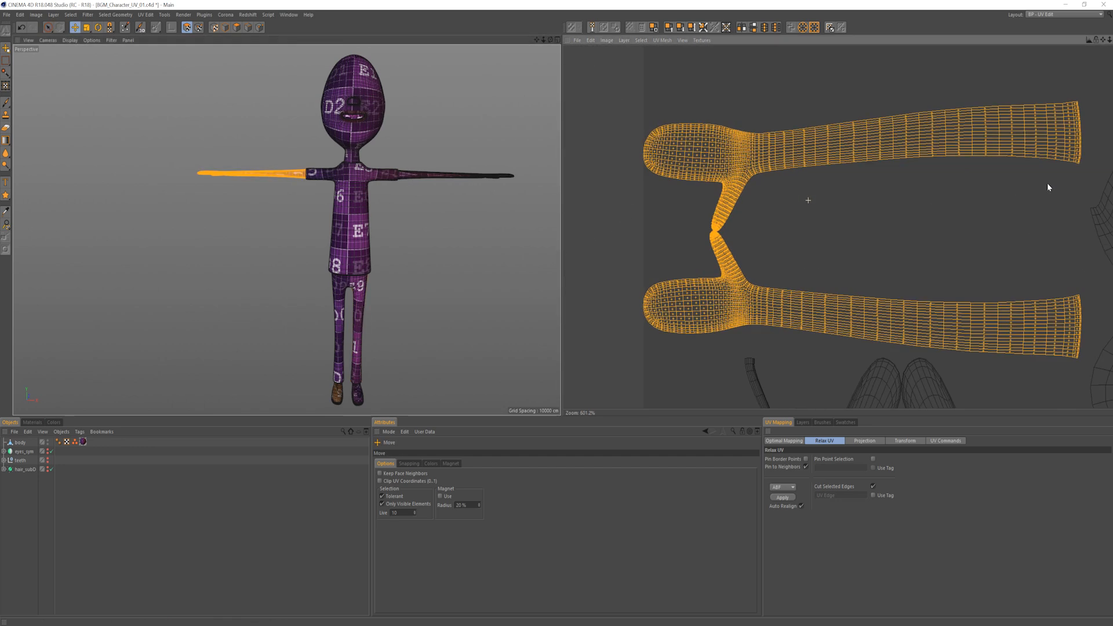
click(786, 499)
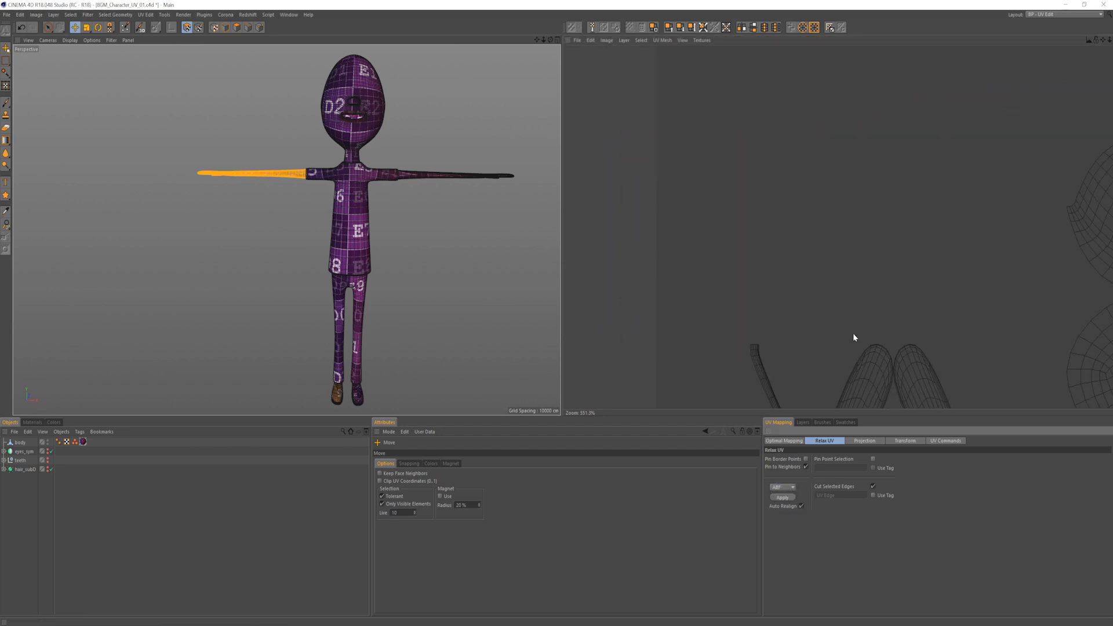
scroll(887, 194, down, 7)
alt+middle_drag(880, 182, 743, 427)
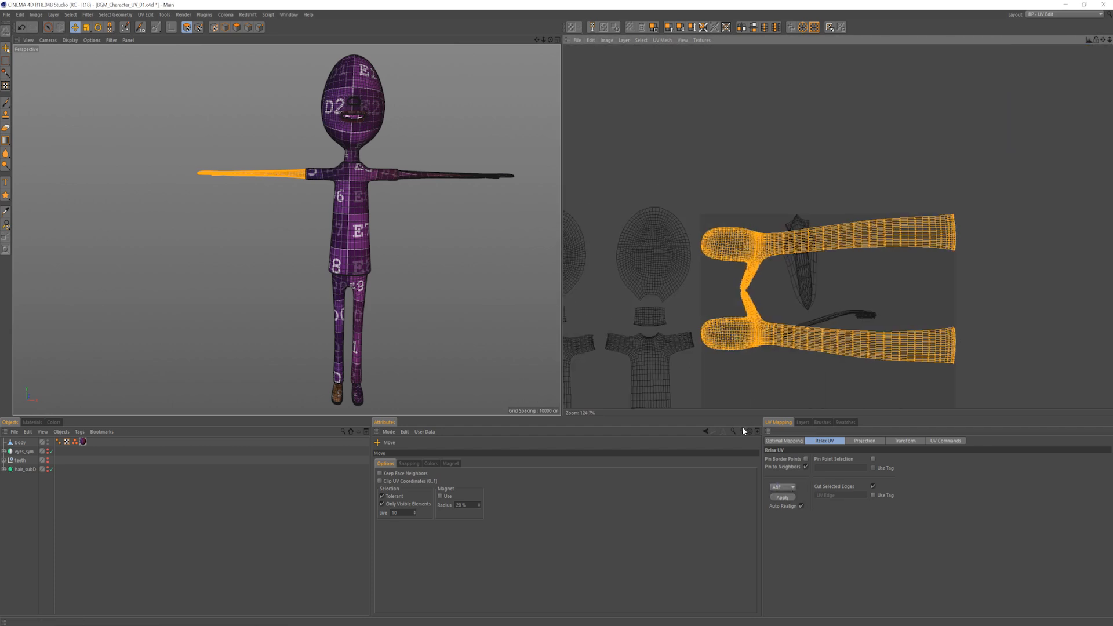
click(782, 497)
scroll(850, 362, up, 3)
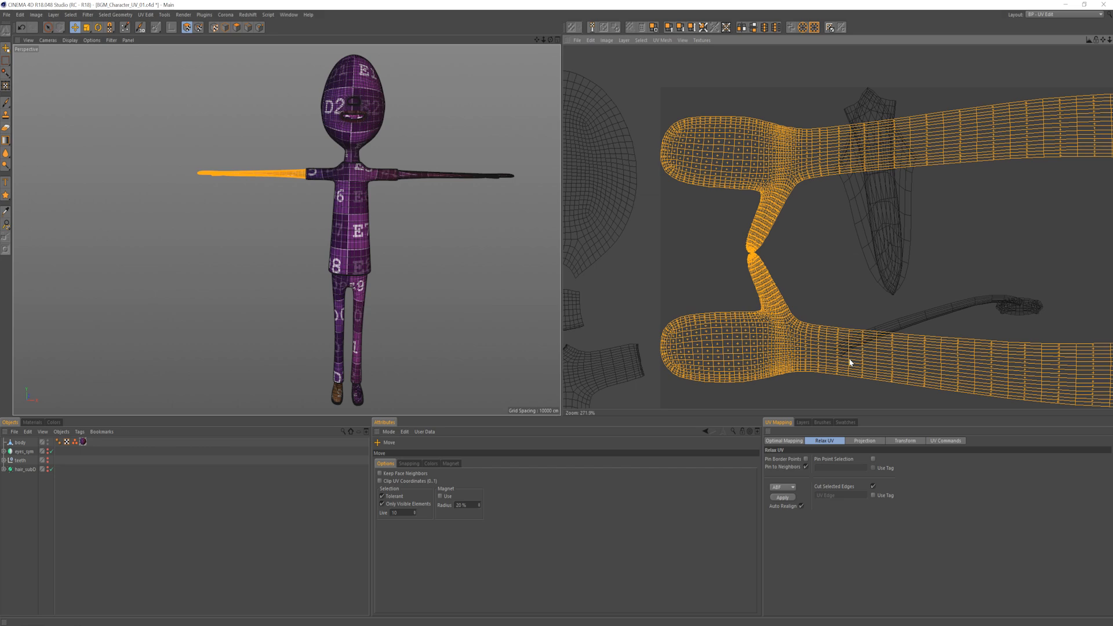
Step: Deselect the polygons around the two touching thumb tips, set the magnet radius to 5%, and reselect the lower thumb tip
scroll(764, 261, up, 4)
scroll(765, 253, up, 4)
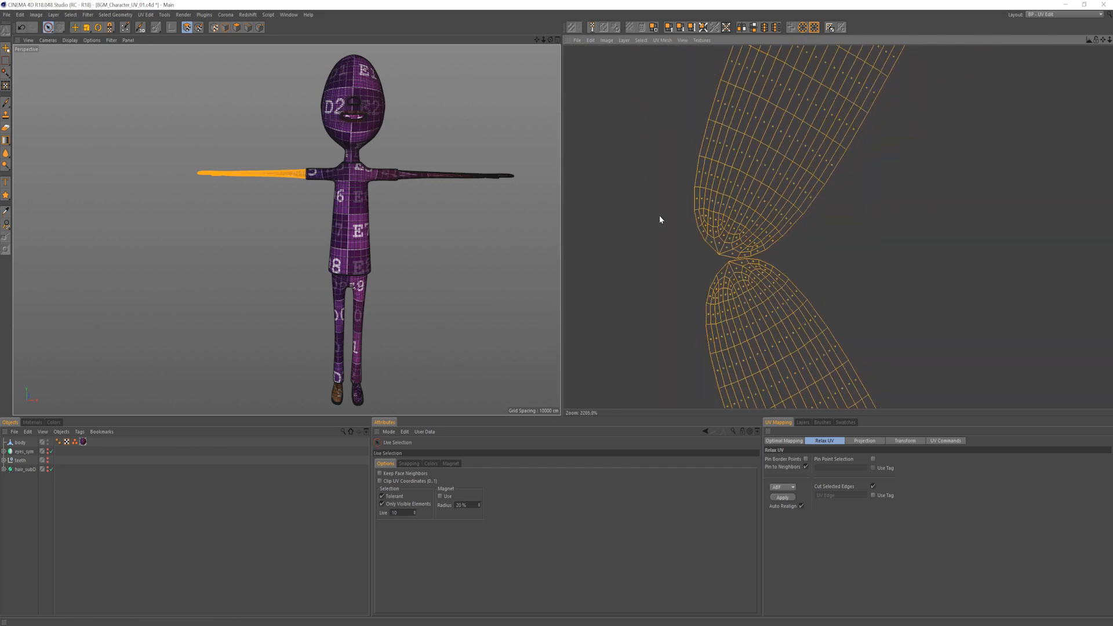
mouse_move(675, 232)
ctrl+mouse_down()
mouse_move(729, 228)
mouse_move(754, 87)
ctrl+mouse_up()
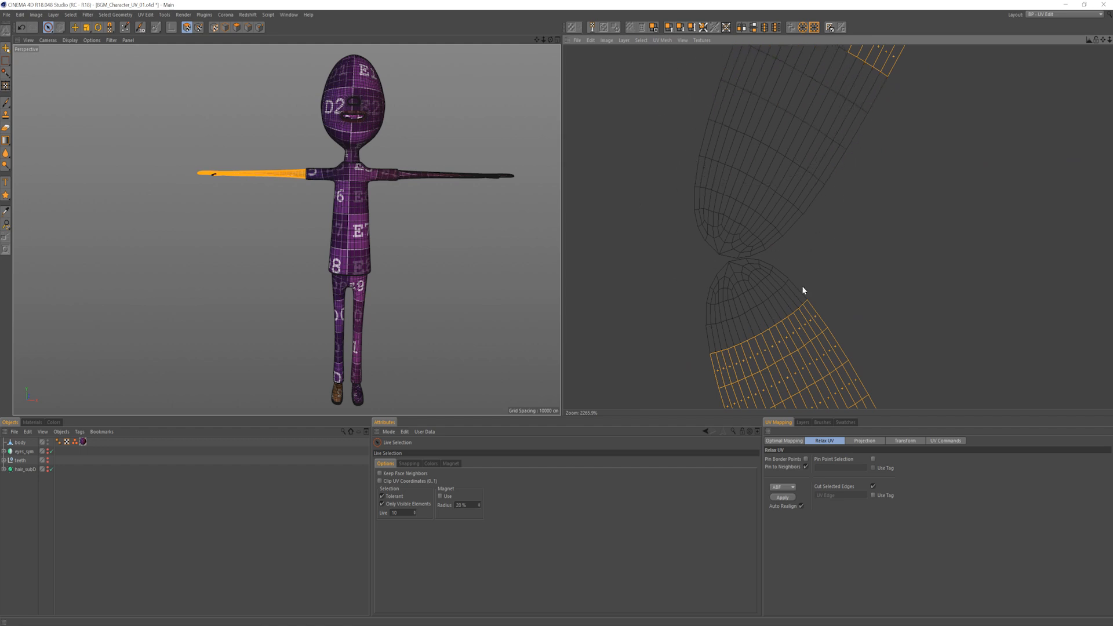
scroll(802, 290, down, 2)
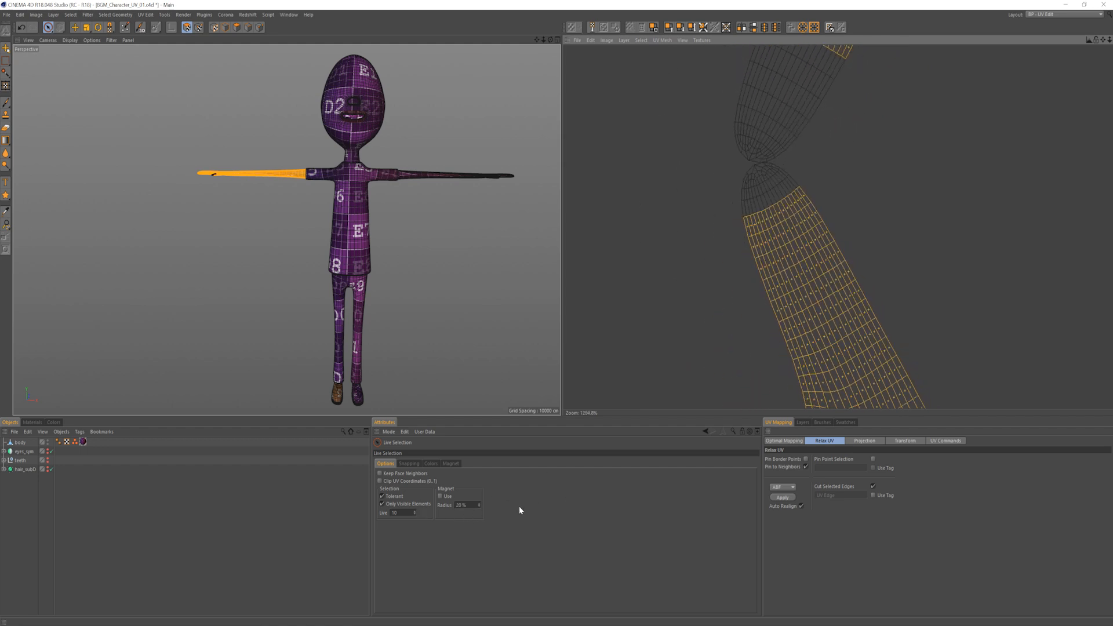
drag(468, 504, 375, 514)
text(5)
shift+drag(776, 232, 776, 223)
scroll(760, 250, down, 5)
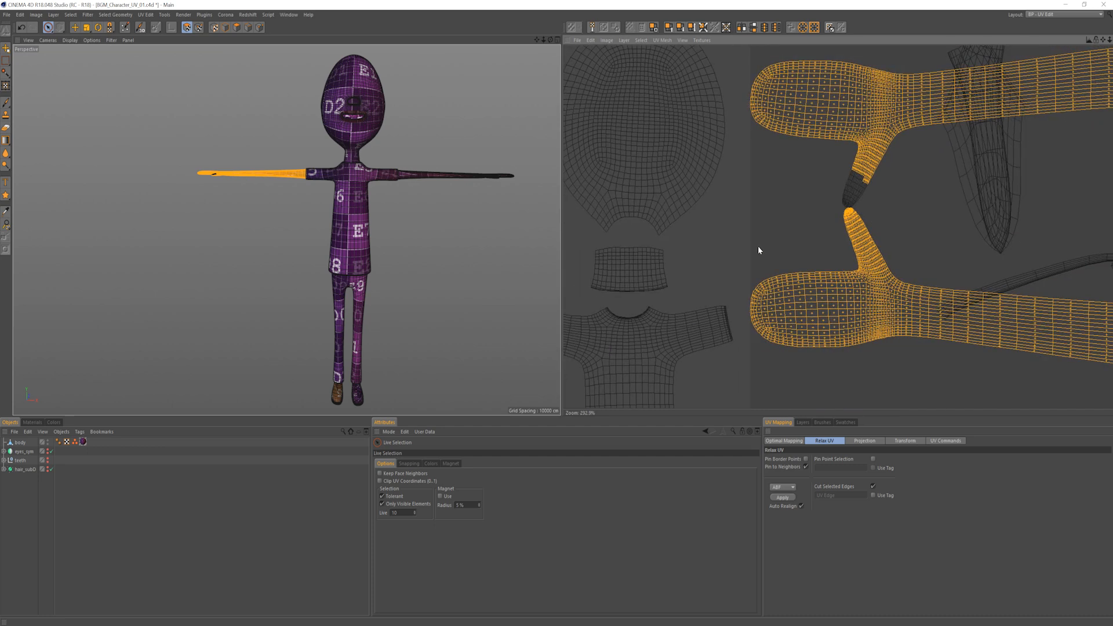
Step: Deselect the upper arm island with Polygon Selection and move the lower arm island beside the front-of-shirt island, outside the texture area
scroll(822, 259, down, 3)
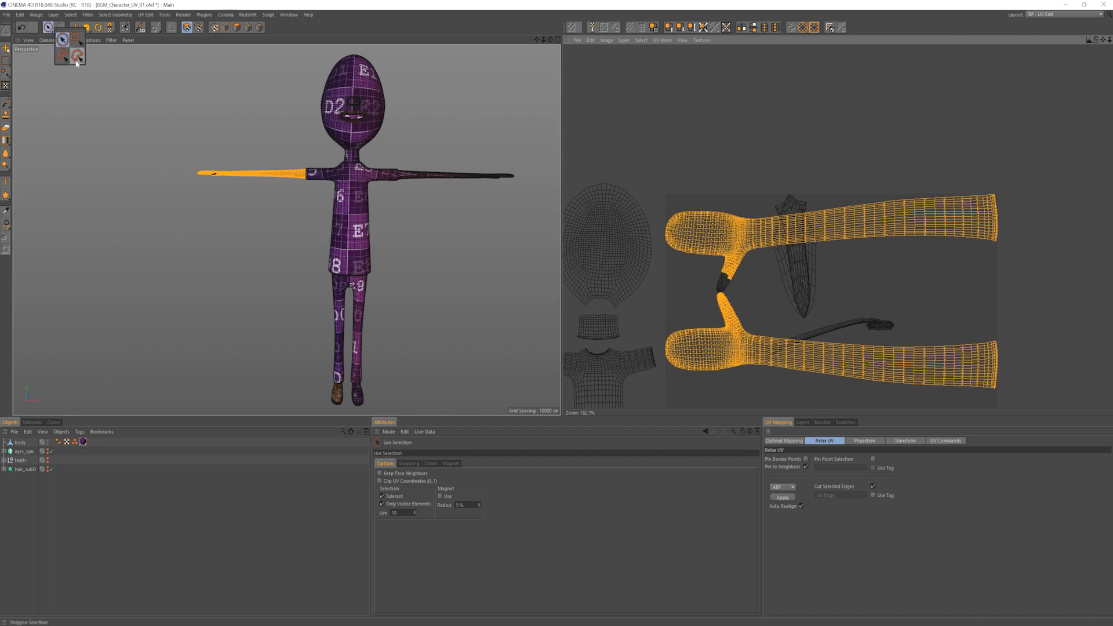
drag(78, 62, 74, 39)
ctrl+drag(941, 278, 1027, 282)
scroll(866, 255, down, 4)
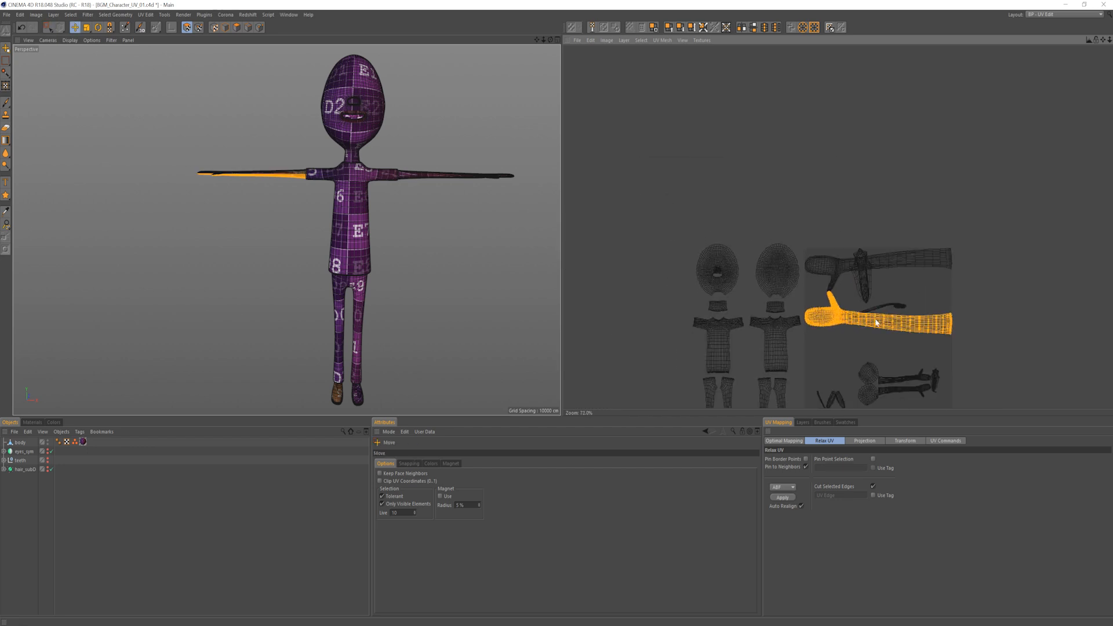
drag(860, 293, 626, 293)
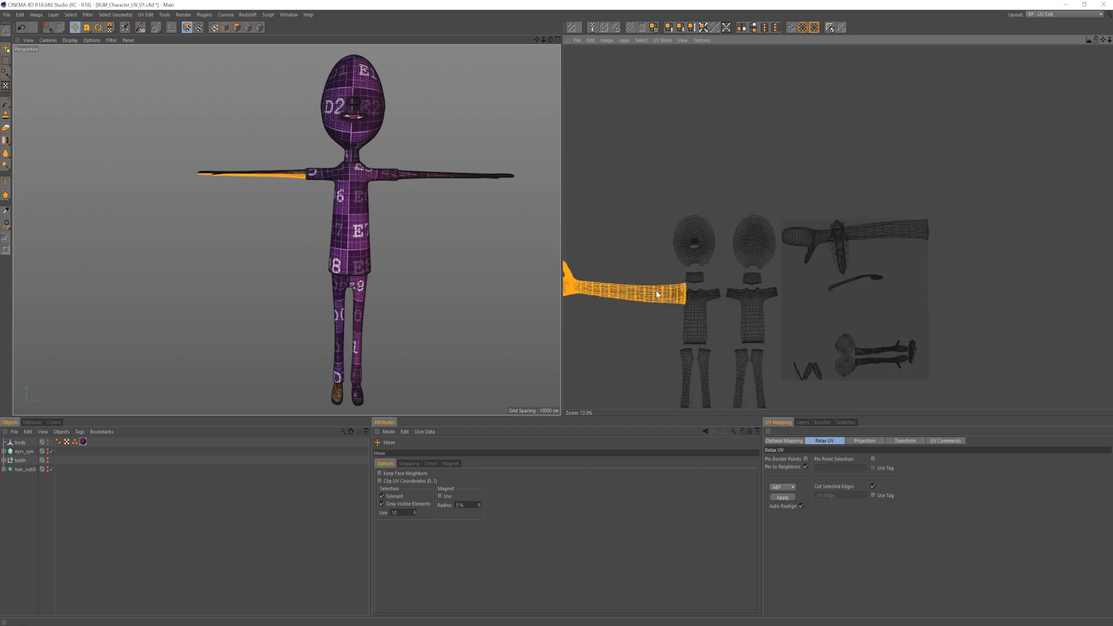
alt+middle_drag(659, 295, 701, 254)
drag(702, 255, 671, 267)
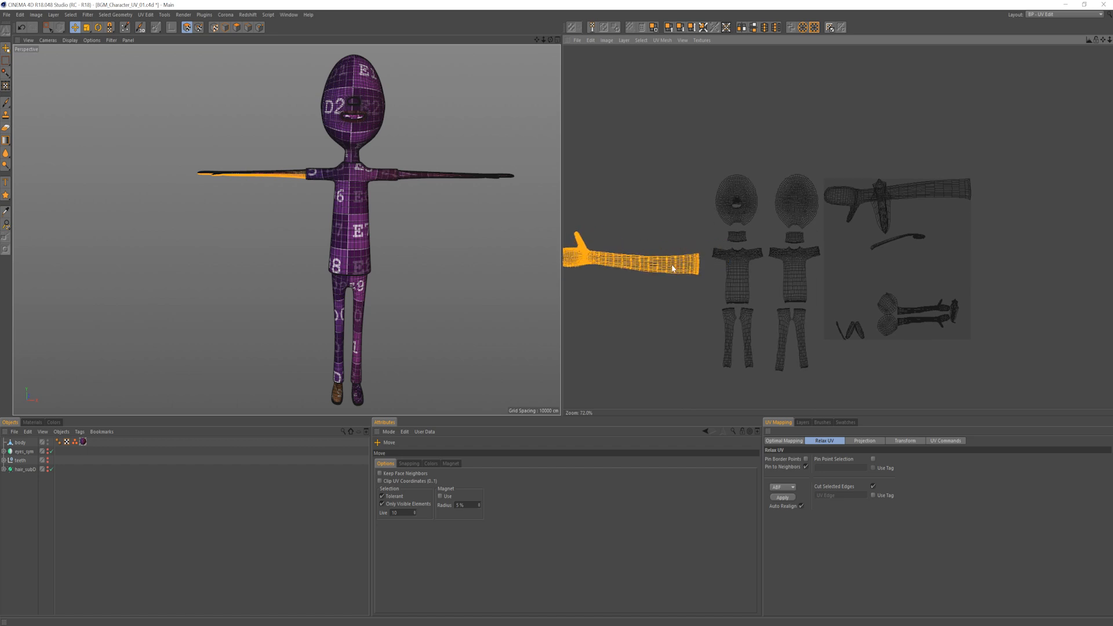
Step: Select the remaining island of the right arm and place it directly above the lower arm island
key(space)
click(947, 182)
key(space)
drag(947, 182, 670, 200)
alt+middle_drag(689, 232, 813, 225)
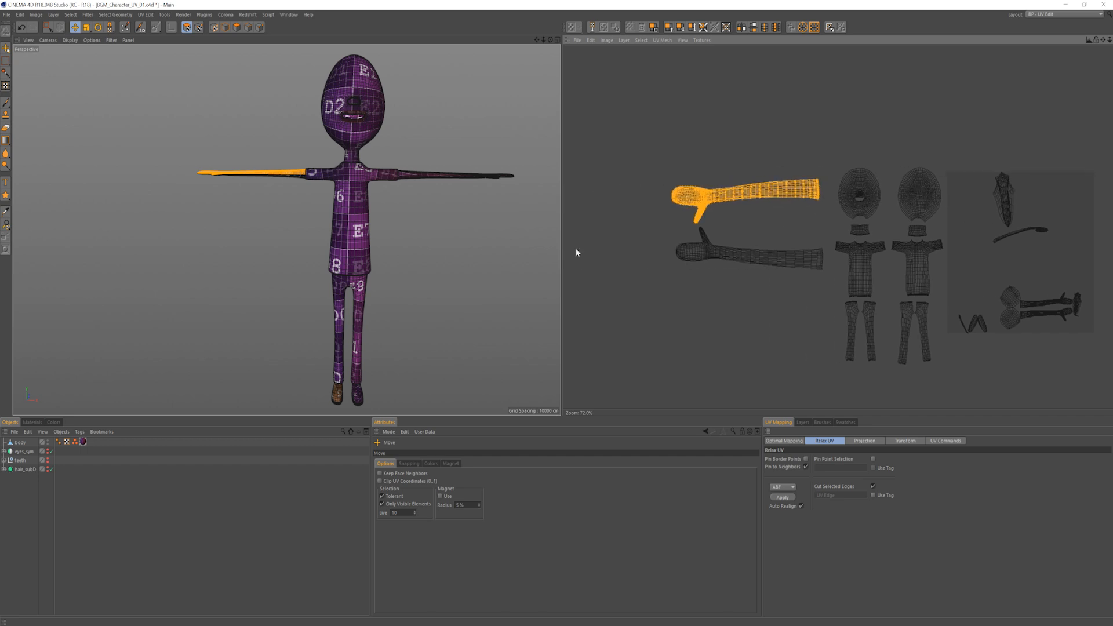
Step: Select both right-arm UV islands, scale them down together and place them beside the sleeve of the front-of-shirt island
scroll(273, 170, up, 2)
alt+drag(273, 171, 317, 169)
scroll(278, 174, up, 3)
alt+middle_drag(246, 168, 286, 238)
scroll(286, 238, up, 5)
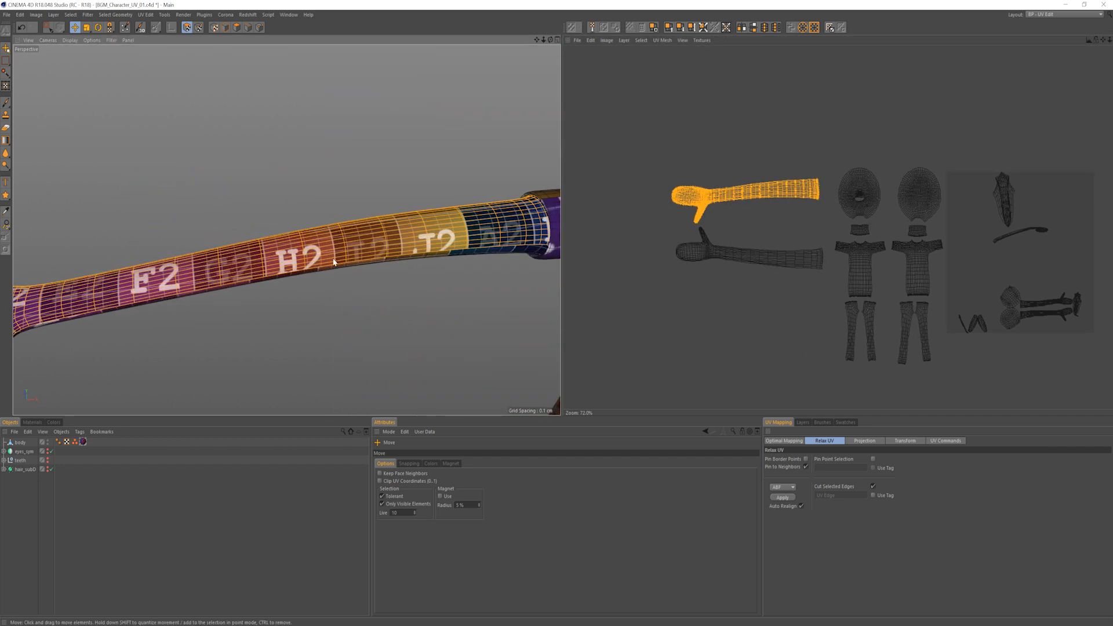
alt+drag(400, 251, 391, 204)
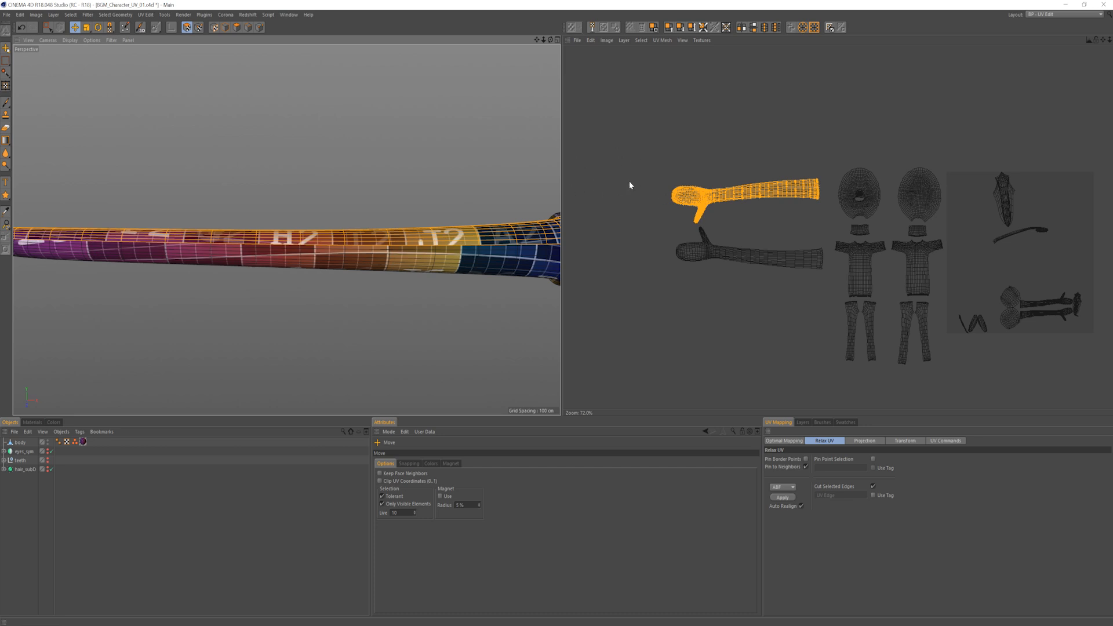
key(0)
shift+drag(641, 218, 826, 316)
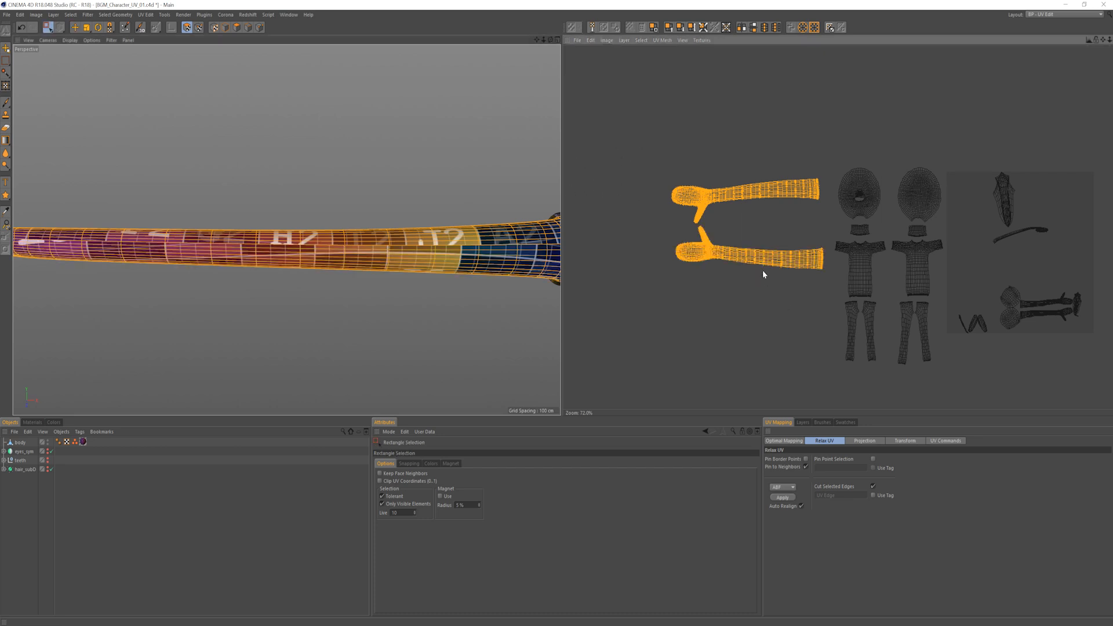
key(t)
drag(763, 270, 680, 263)
key(e)
drag(766, 226, 801, 245)
scroll(861, 261, up, 5)
alt+middle_drag(862, 270, 824, 291)
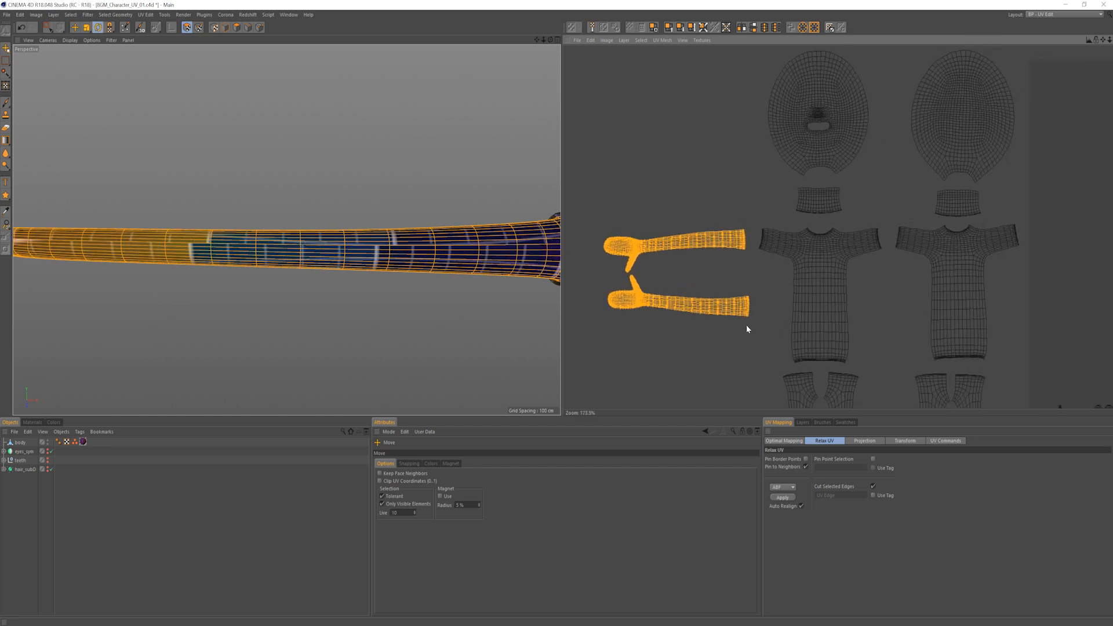
Step: Rotate the selected pair of arm UV islands so the hands point down and place them beside the front torso island
drag(706, 323, 1089, 156)
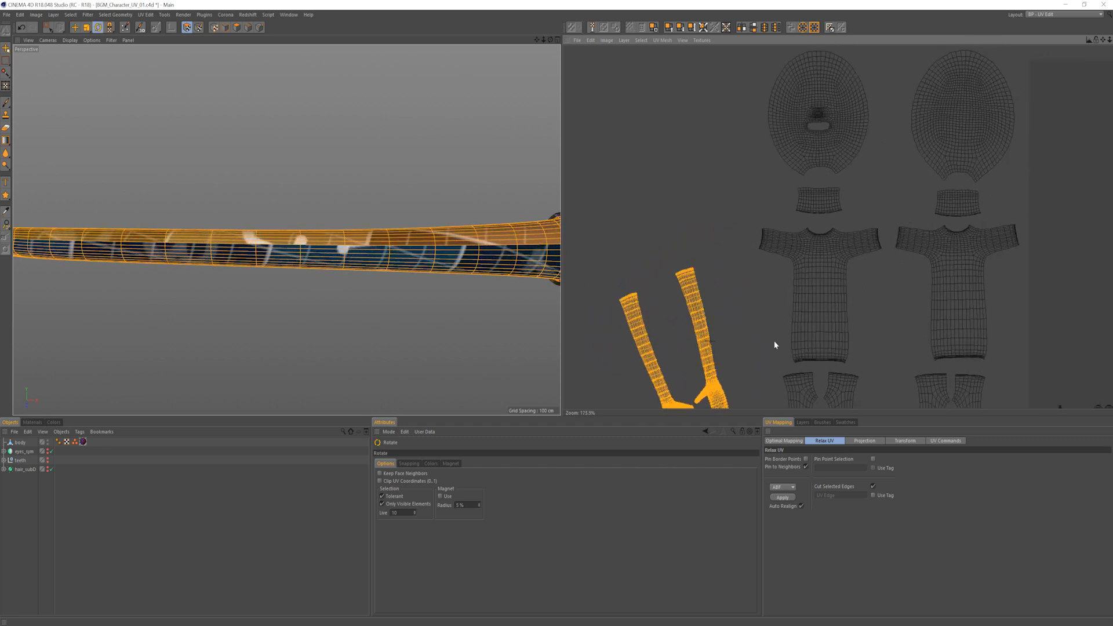
alt+middle_drag(780, 366, 775, 281)
key(e)
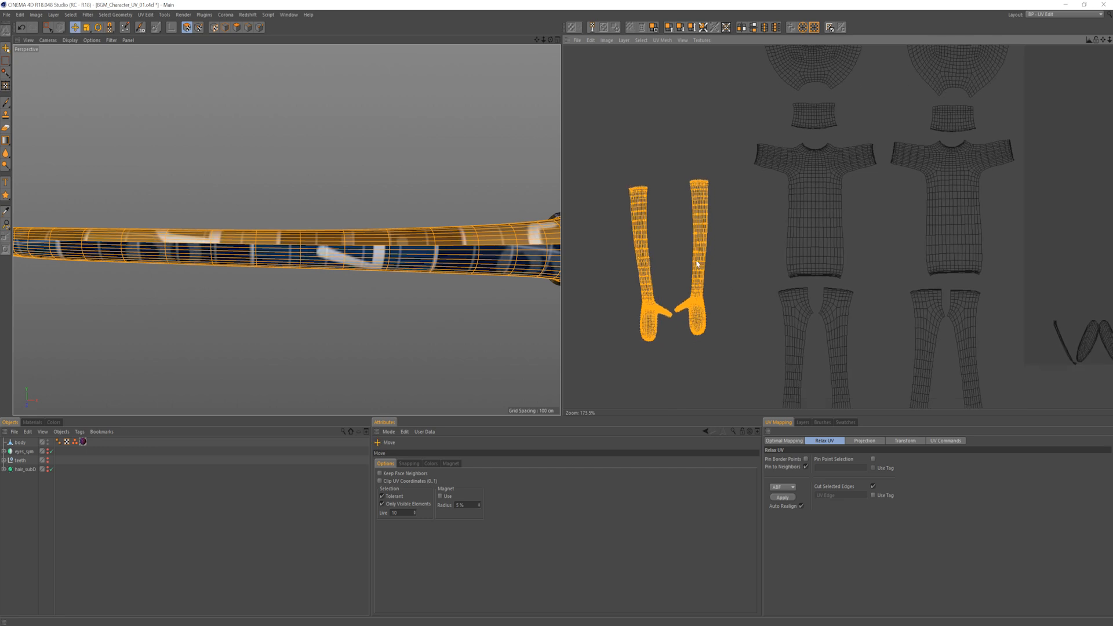
drag(694, 263, 751, 269)
scroll(747, 276, down, 5)
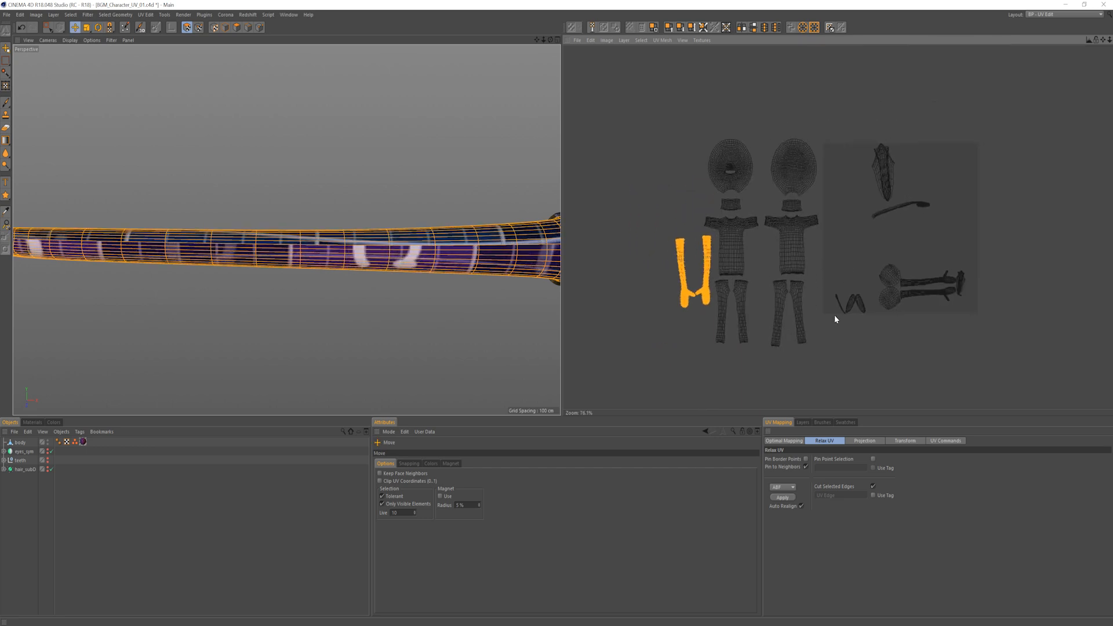
Step: Move the top half of the other arm's UV island next to the back torso and rotate it slightly until level
scroll(956, 323, up, 5)
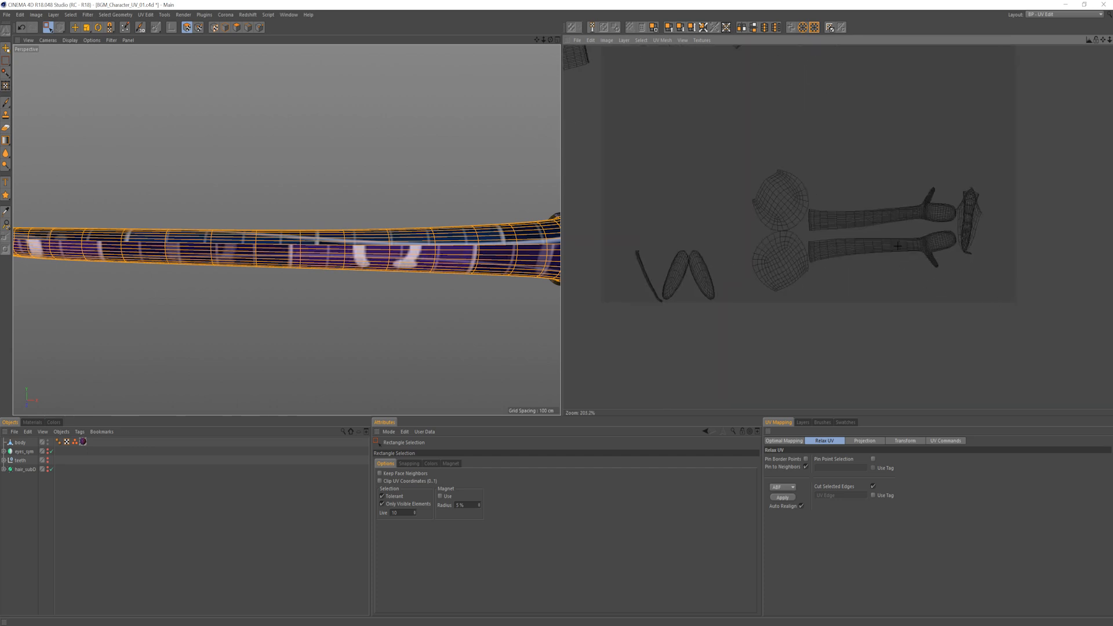
click(897, 246)
scroll(840, 286, down, 7)
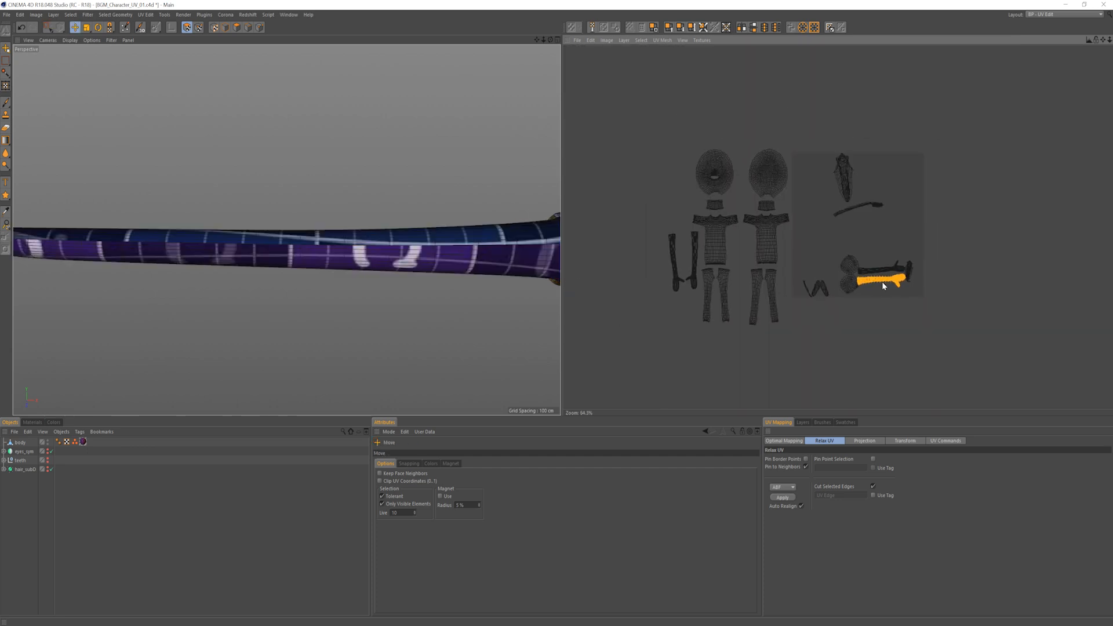
alt+middle_drag(545, 272, 323, 301)
scroll(323, 300, down, 6)
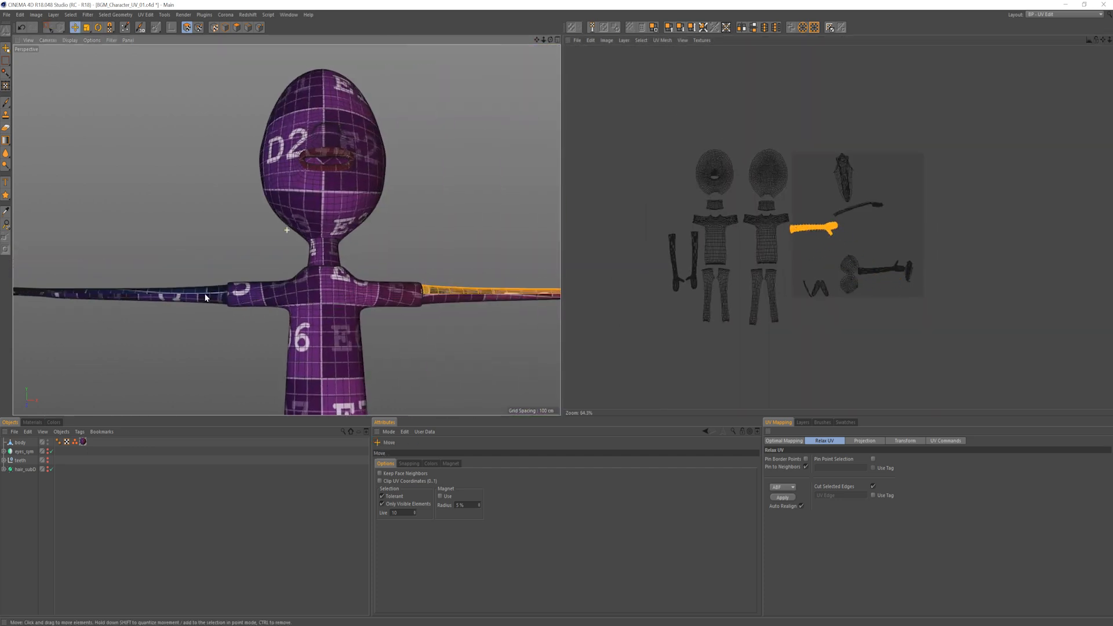
alt+drag(493, 296, 397, 336)
alt+middle_drag(475, 341, 366, 311)
scroll(366, 311, up, 6)
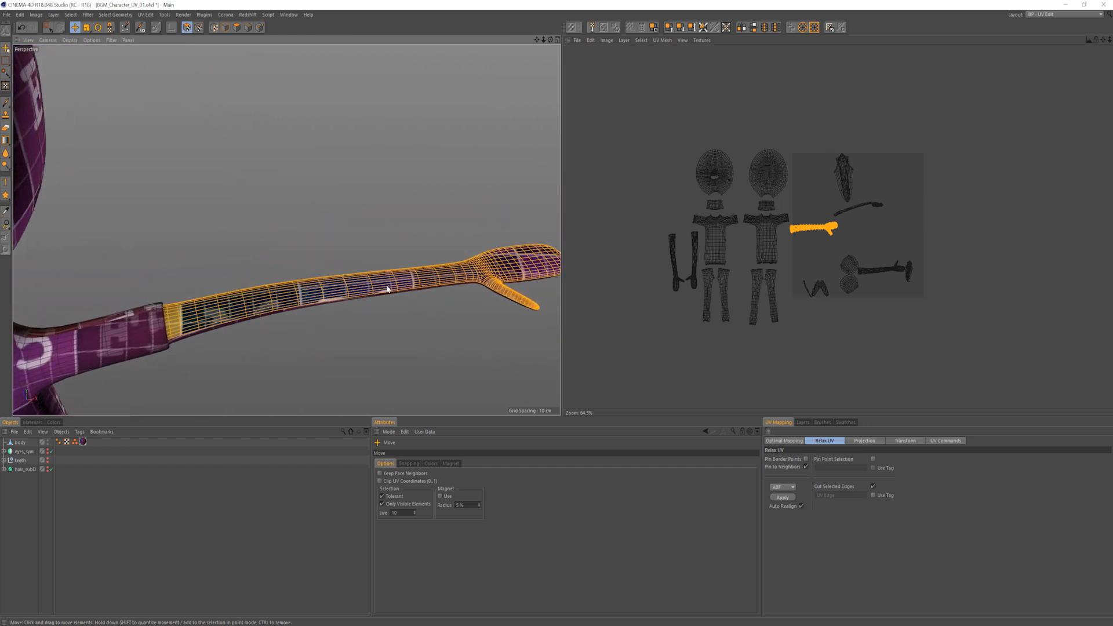
key(r)
drag(840, 234, 826, 241)
key(e)
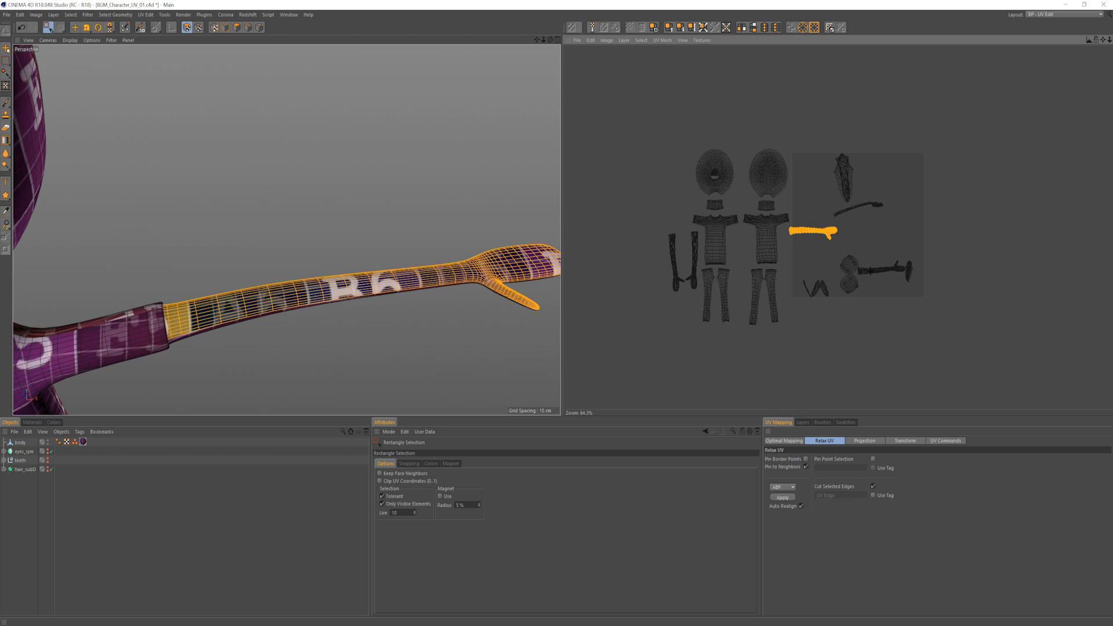
Step: Place the arm's underside UV island directly below its matching half, level it and align their shoulder ends
click(887, 270)
key(e)
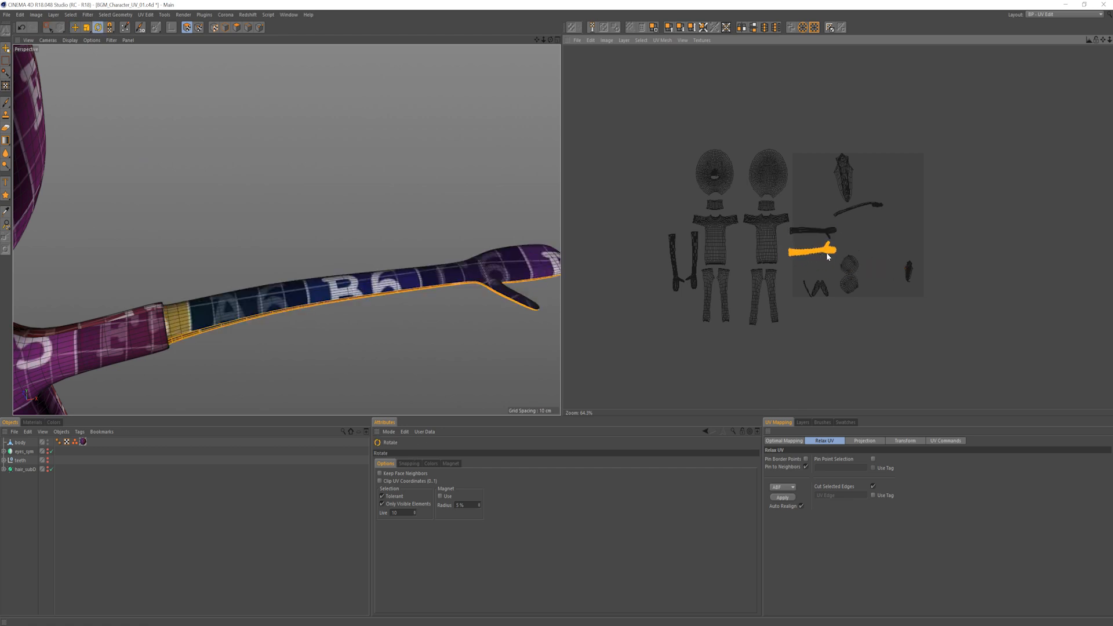
drag(826, 254, 826, 255)
key(e)
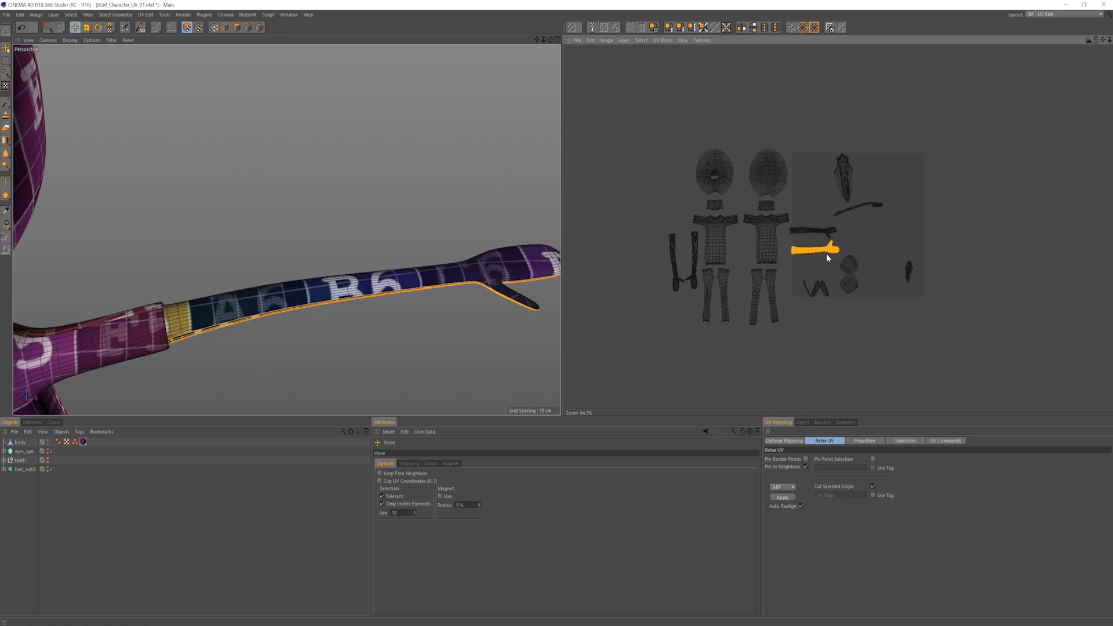
alt+drag(325, 290, 365, 283)
alt+middle_drag(366, 283, 316, 249)
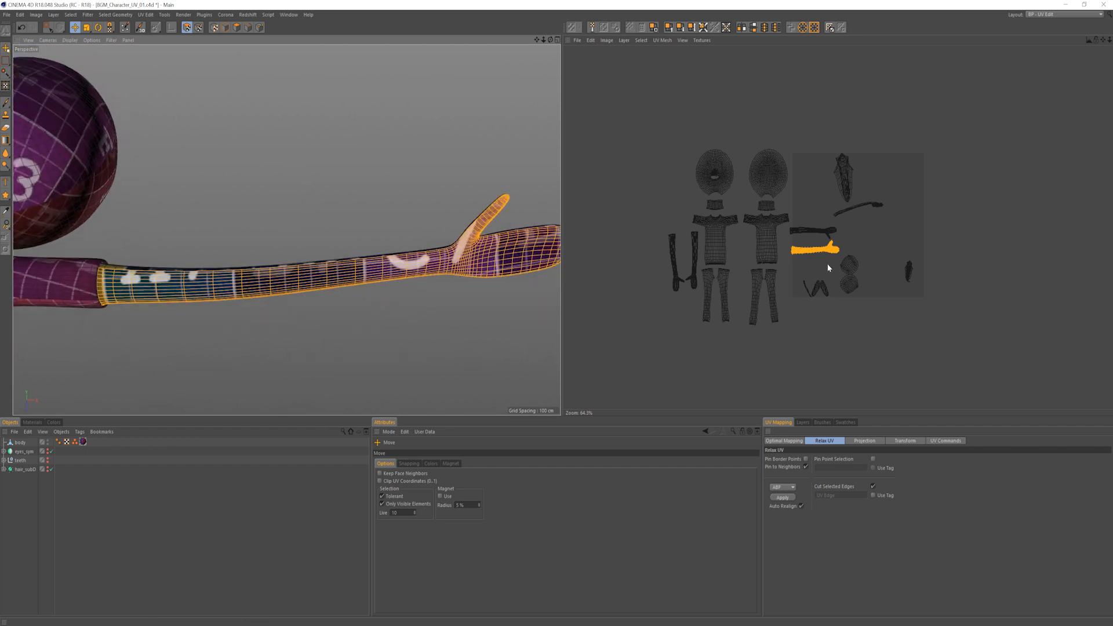
drag(824, 251, 820, 251)
Step: Rotate both halves of this arm together so the hands point down and place them beside the back torso island
scroll(814, 232, up, 5)
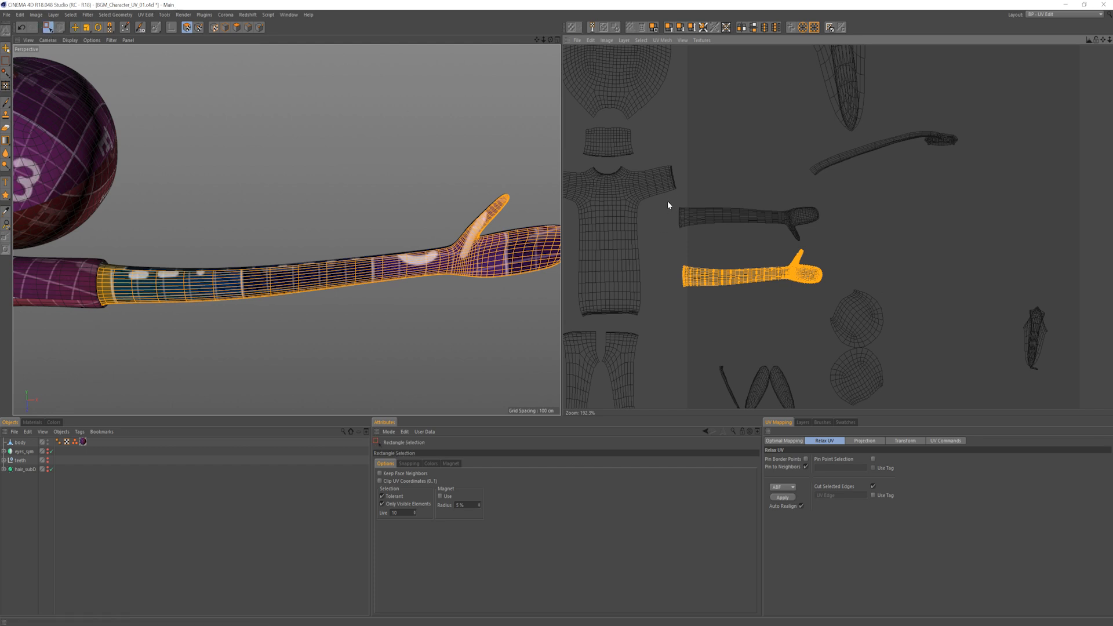
drag(832, 302, 832, 303)
key(r)
drag(777, 348, 473, 308)
drag(774, 218, 621, 283)
alt+right_drag(759, 212, 723, 239)
alt+middle_drag(748, 241, 774, 262)
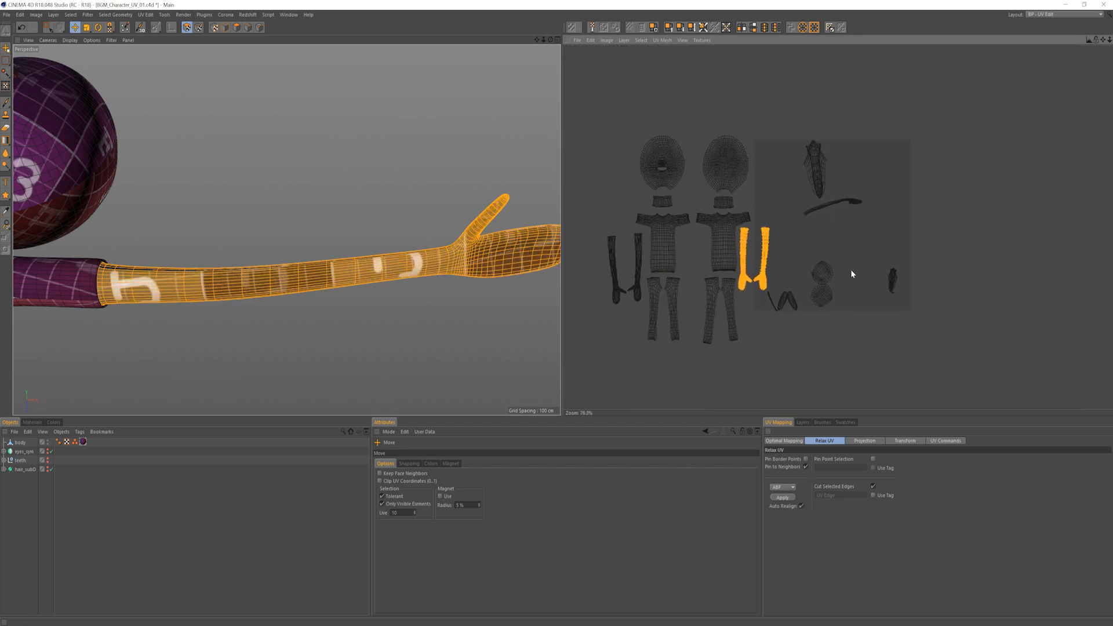
Step: Rotate the upper mouth-interior UV island upright and move it between the front and back head islands
key(0)
click(825, 276)
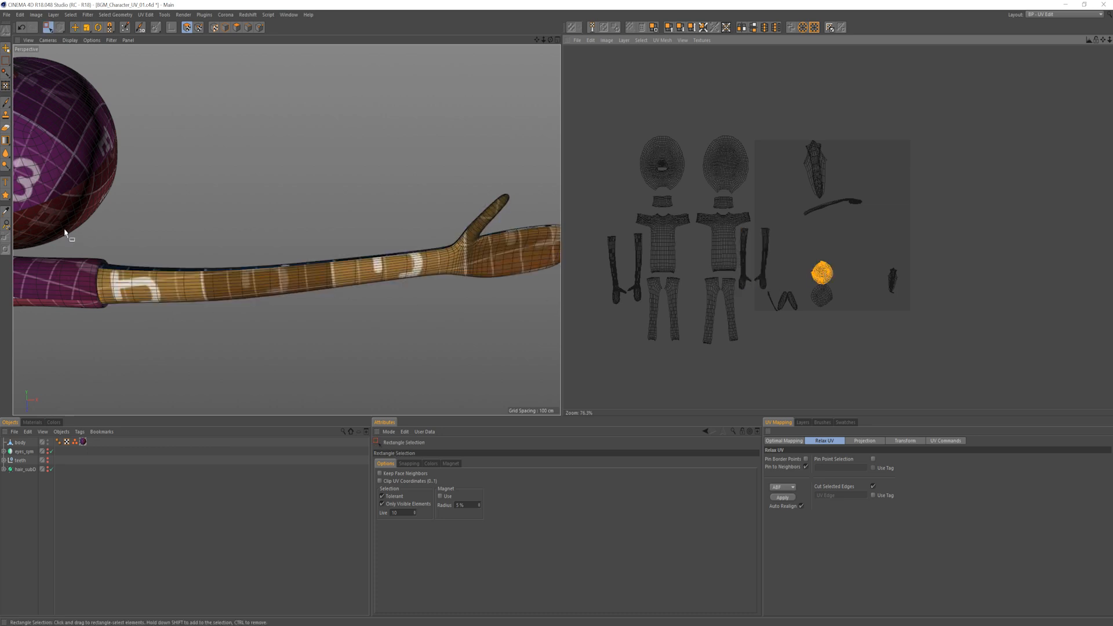
alt+middle_drag(64, 233, 298, 238)
alt+drag(298, 238, 258, 297)
alt+middle_drag(259, 297, 291, 293)
alt+right_drag(290, 294, 249, 290)
alt+drag(307, 187, 303, 223)
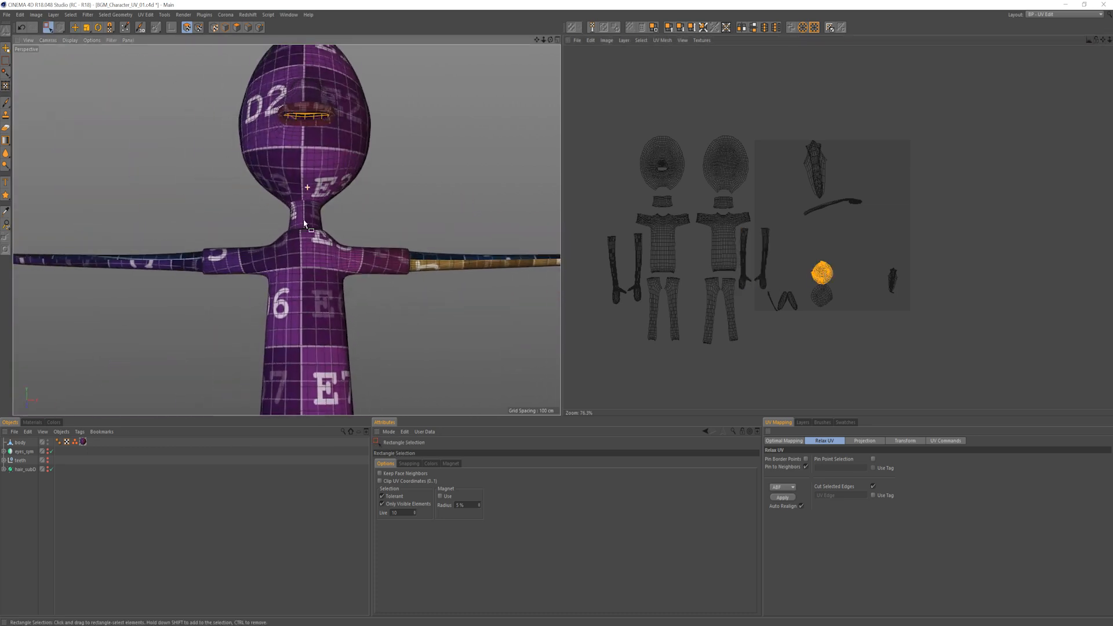
key(s)
scroll(858, 272, up, 4)
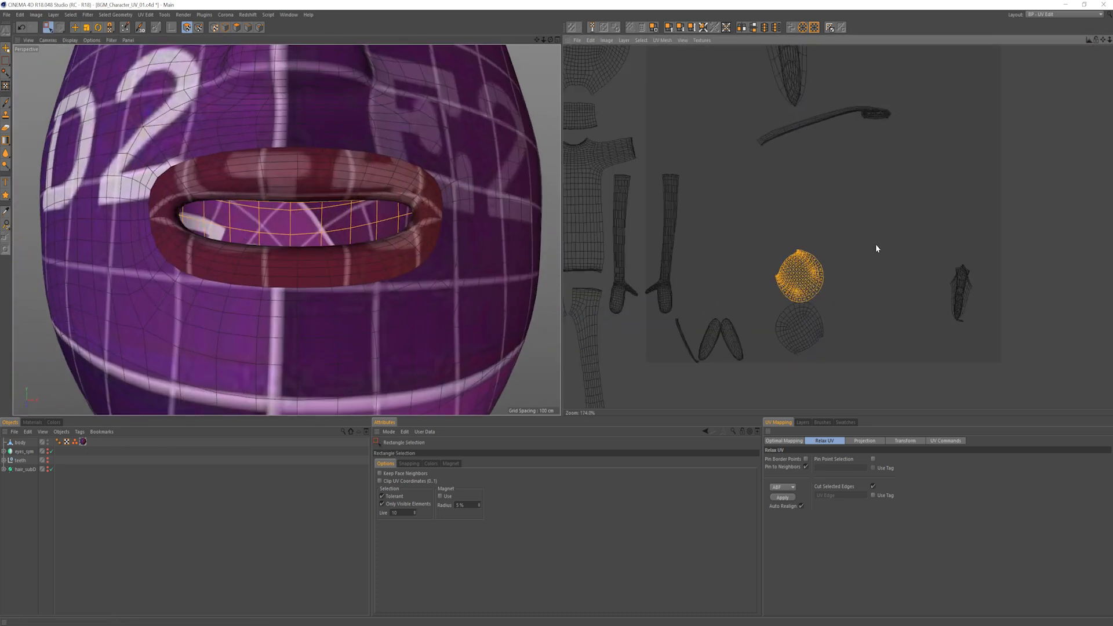
key(r)
drag(790, 287, 878, 293)
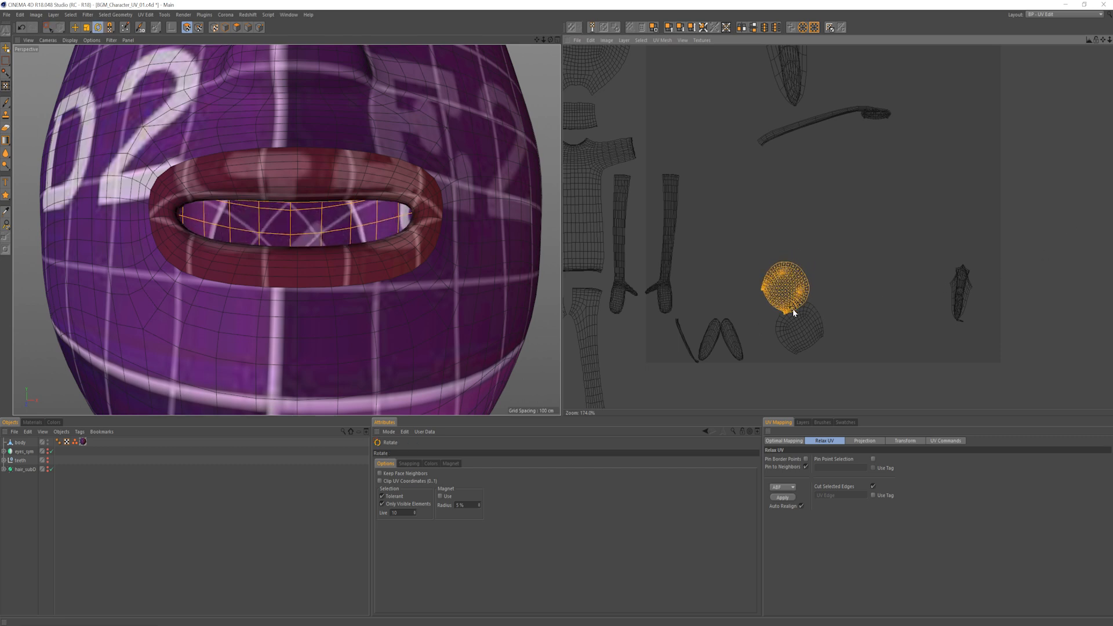
drag(793, 312, 937, 300)
scroll(887, 328, down, 4)
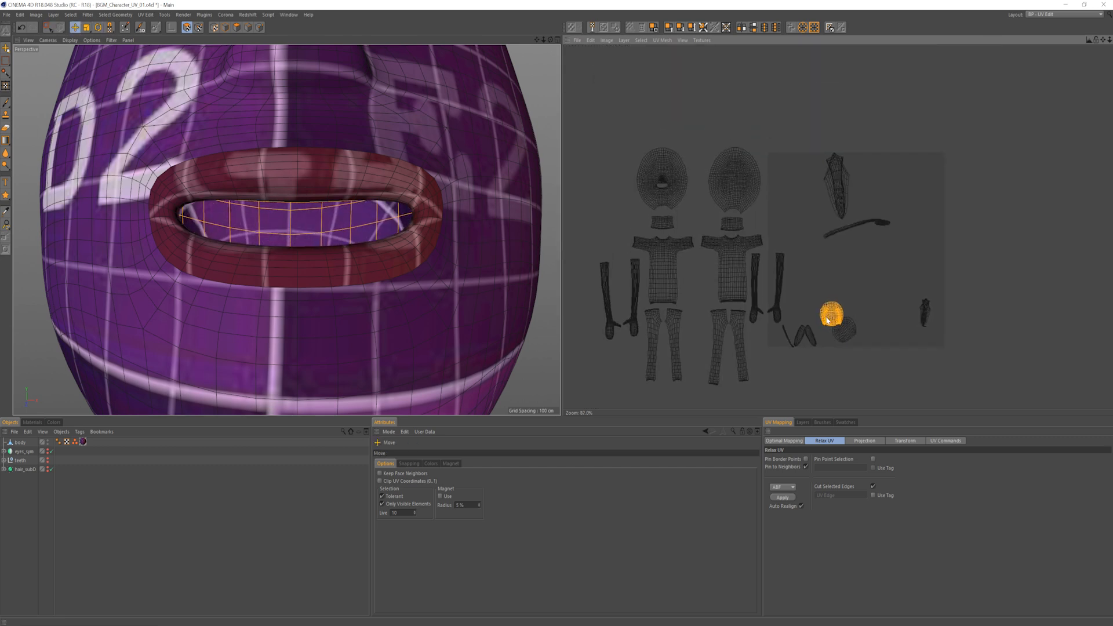
drag(827, 319, 692, 216)
Step: Move the remaining mouth-interior UV island above the gap between the heads and rotate it upright
key(0)
double_click(844, 338)
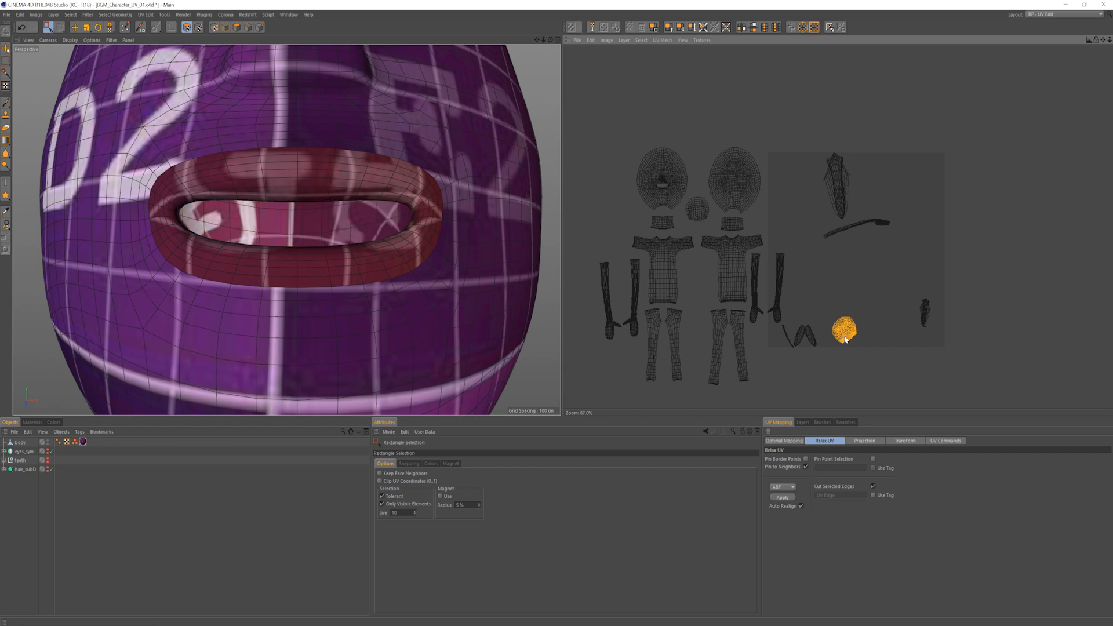
key(e)
drag(853, 336, 713, 156)
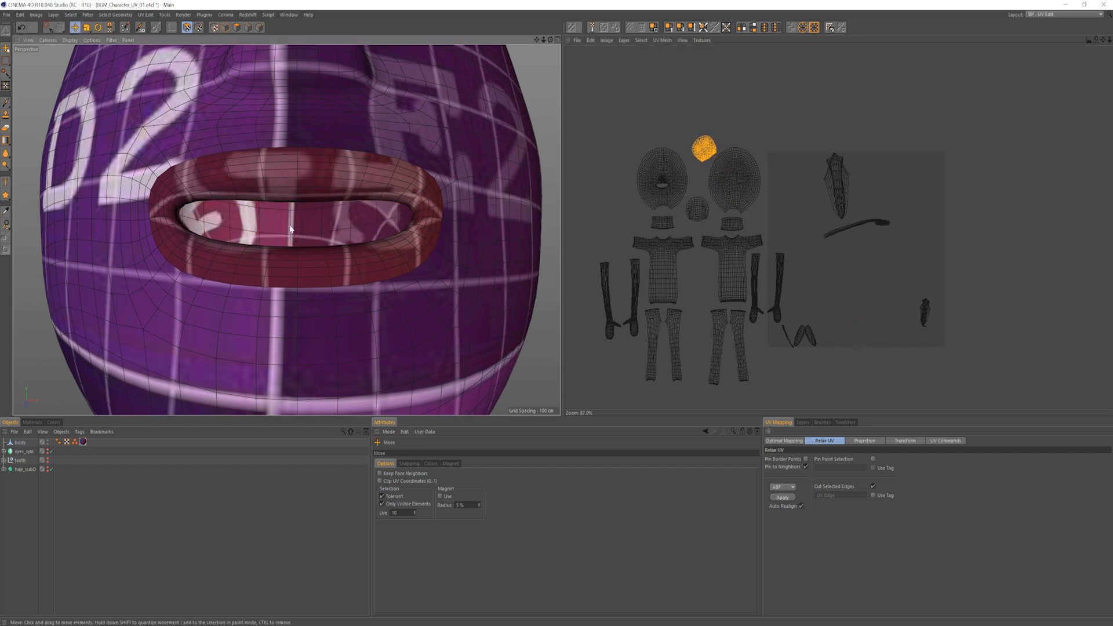
alt+drag(324, 237, 330, 320)
key(r)
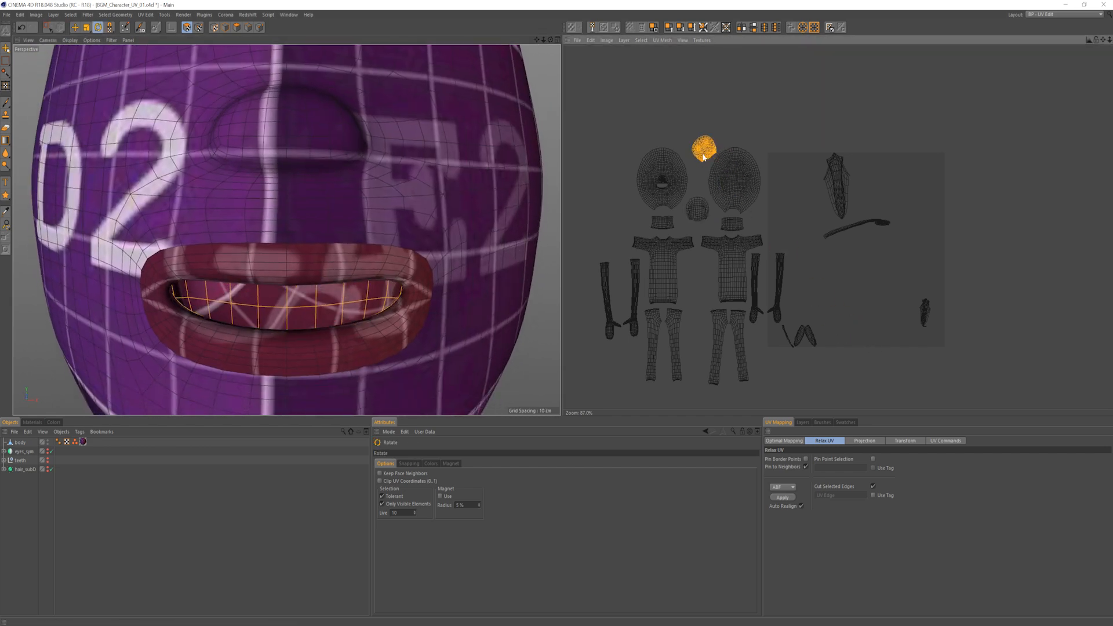
drag(708, 159, 313, 192)
Step: Stack the two mouth-interior UV islands vertically above the gap between the head islands
key(e)
drag(734, 140, 704, 154)
key(0)
drag(699, 215, 694, 137)
click(700, 151)
key(e)
Step: Scale both mouth-interior UV islands down together and position them between the two head islands
key(0)
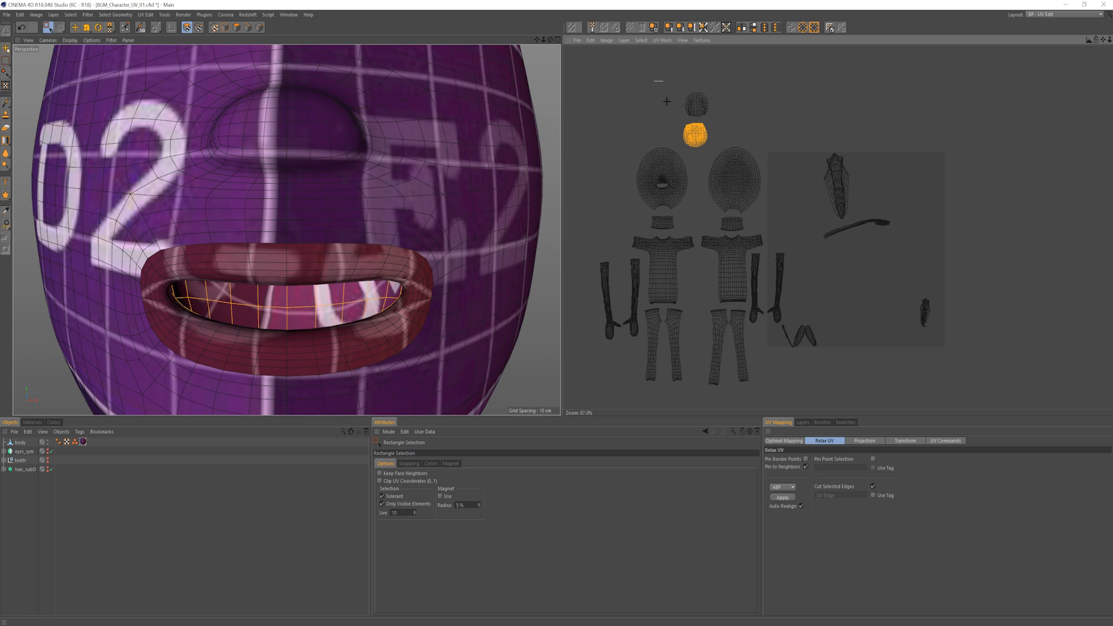
shift+drag(653, 80, 742, 153)
key(t)
drag(692, 123, 603, 189)
drag(695, 119, 703, 164)
alt+middle_drag(776, 188, 731, 133)
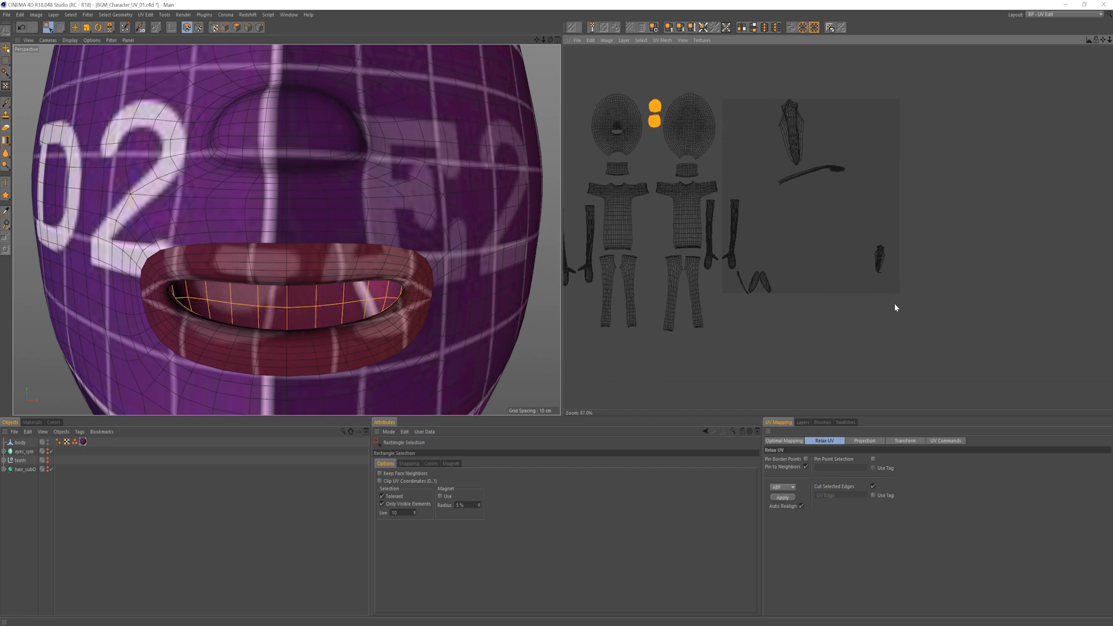
Step: Unfold the small shoe UV island into separate pieces with the ABF relax and check which shoe it covers
drag(880, 304, 878, 303)
click(877, 266)
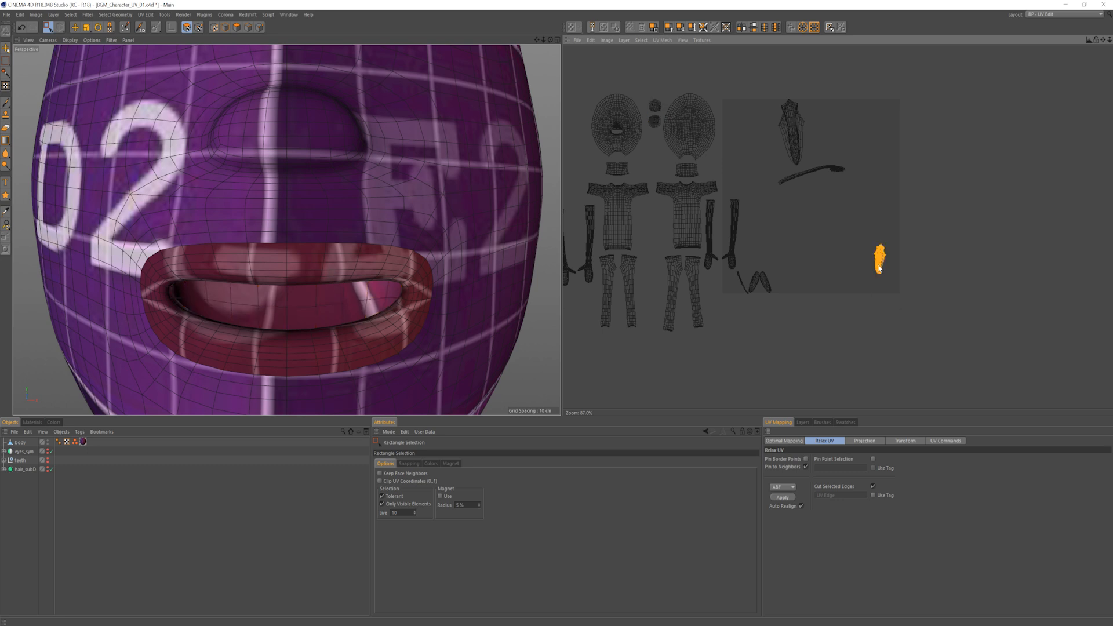
click(782, 497)
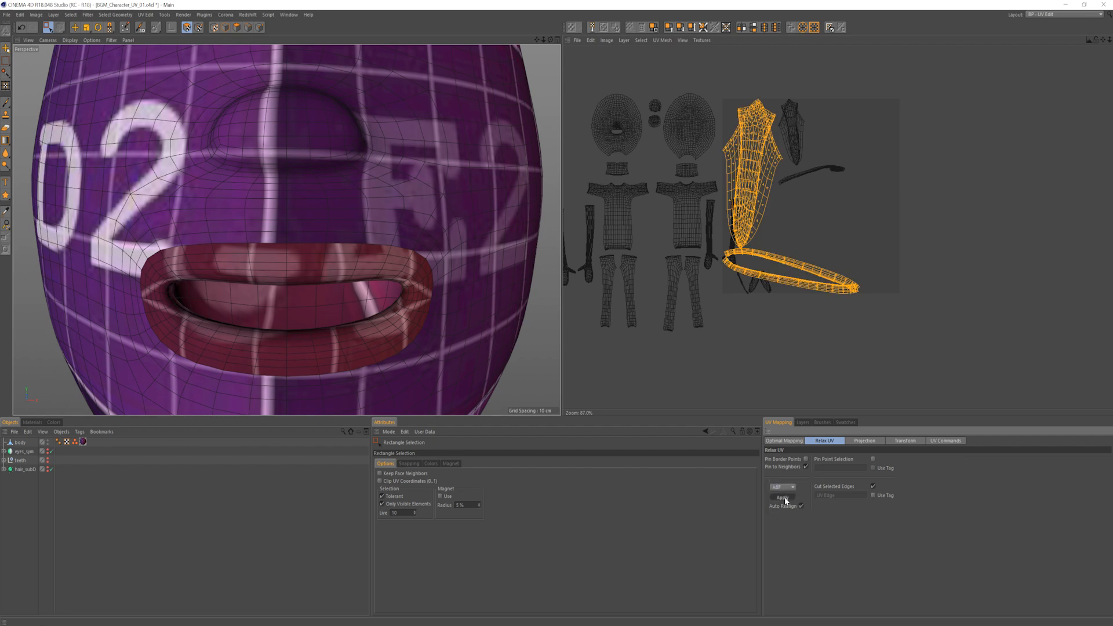
scroll(836, 201, up, 5)
scroll(833, 204, down, 3)
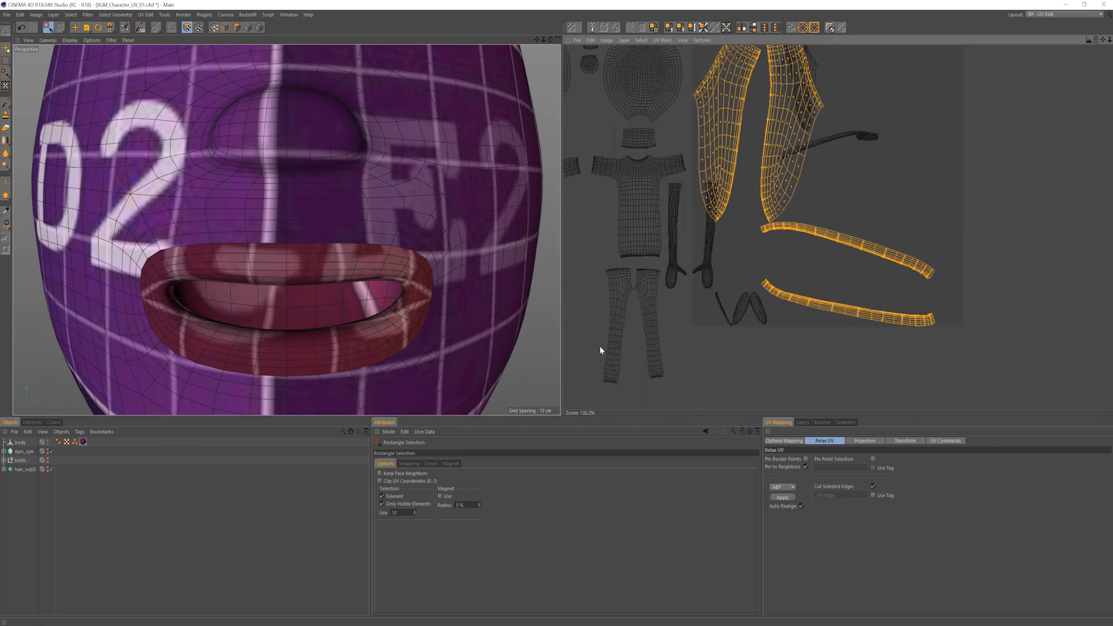
scroll(330, 294, down, 5)
alt+middle_drag(359, 319, 415, 193)
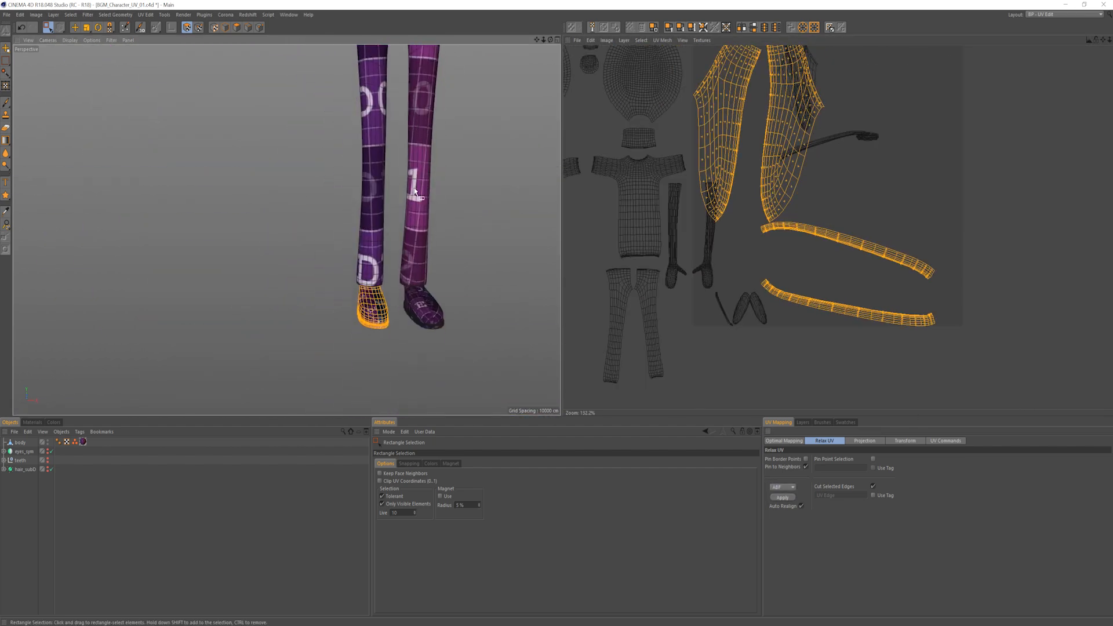
Step: Move the unfolded shoe UV pieces out of the texture area to the free space below the front leg islands
key(e)
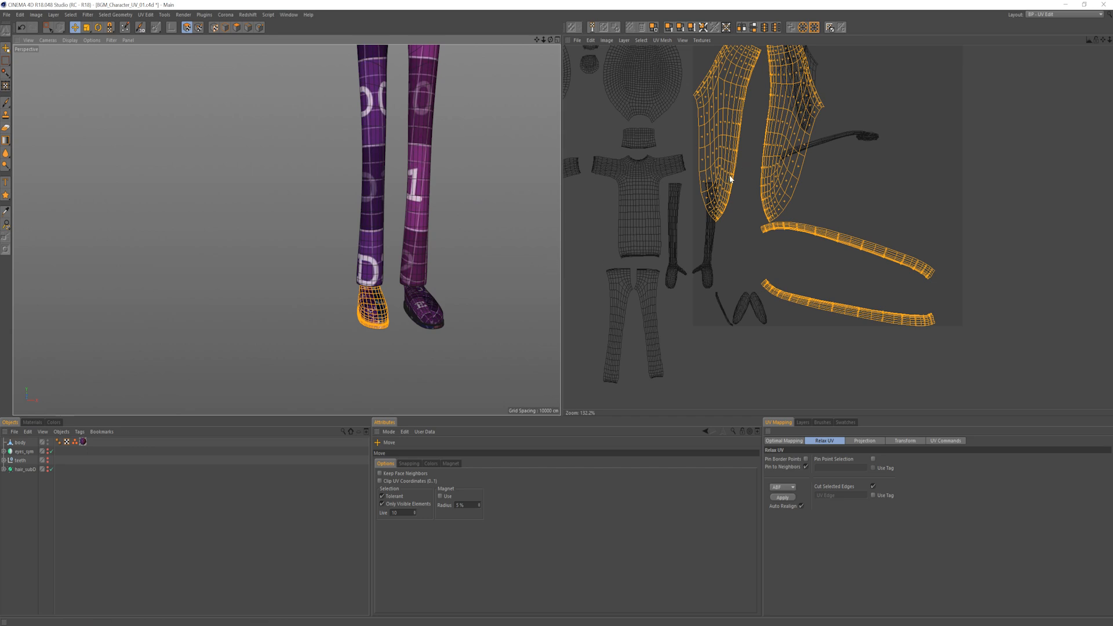
alt+right_drag(748, 132, 725, 163)
alt+middle_drag(725, 163, 742, 175)
drag(755, 147, 606, 264)
scroll(614, 265, up, 6)
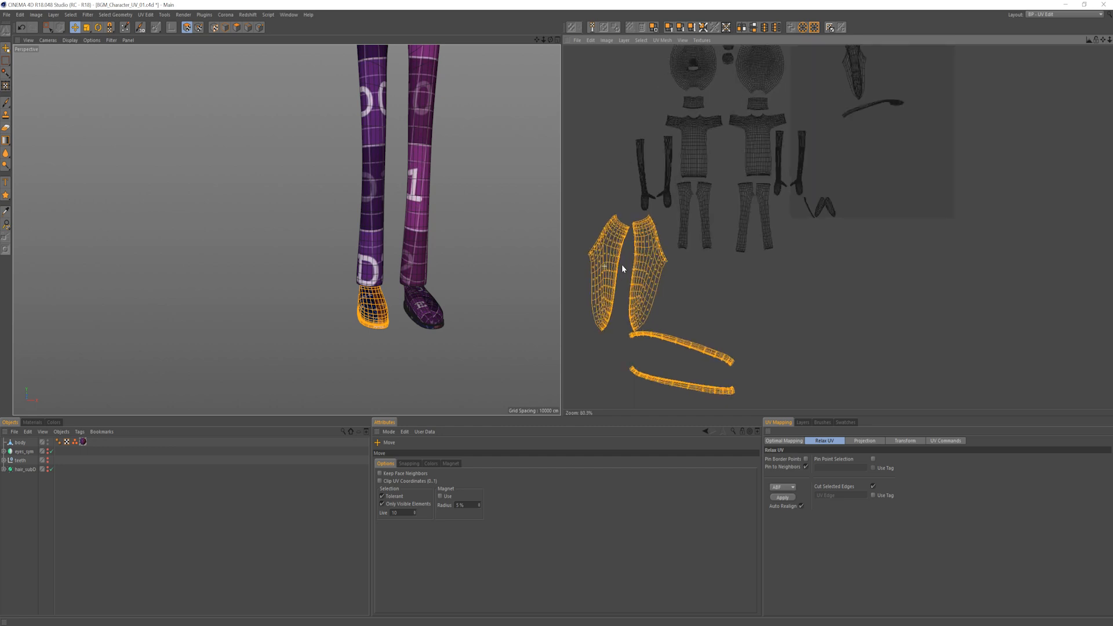
Step: Rotate the shoe's inner-side UV island horizontal, scale it down and place it just below the front leg islands
alt+middle_drag(706, 224, 705, 232)
key(space)
double_click(603, 234)
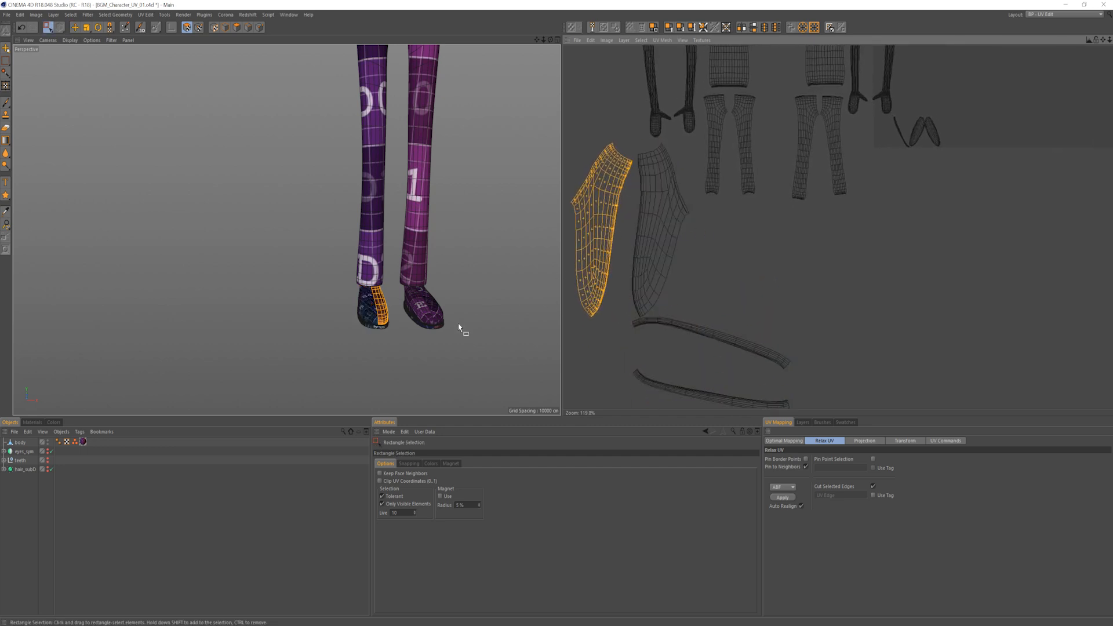
alt+right_drag(410, 324, 445, 294)
alt+drag(445, 293, 246, 313)
key(r)
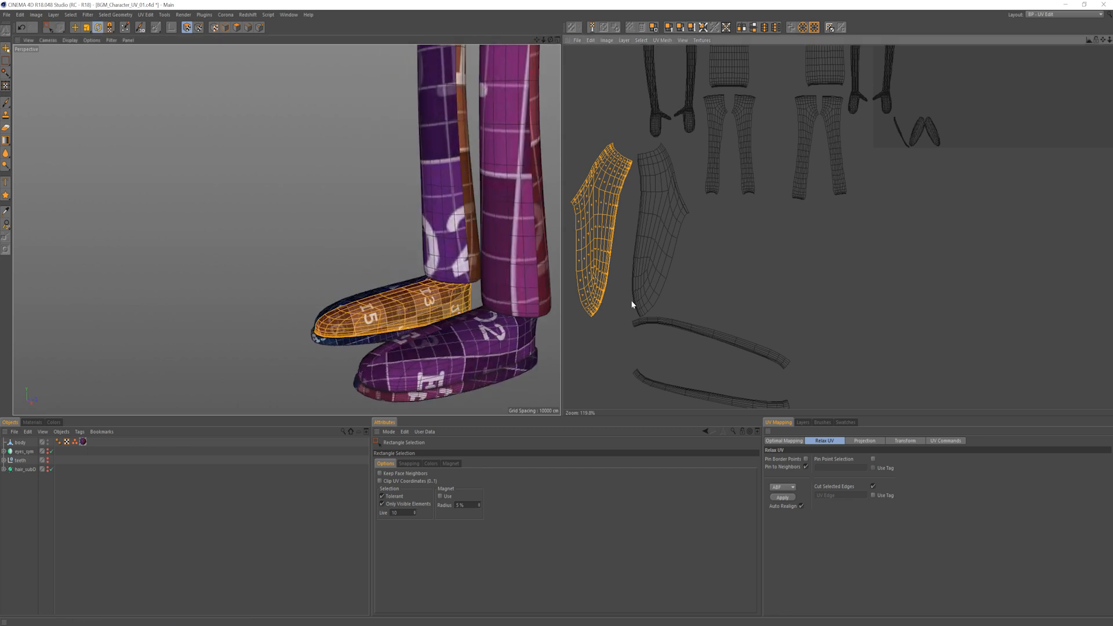
drag(632, 304, 584, 309)
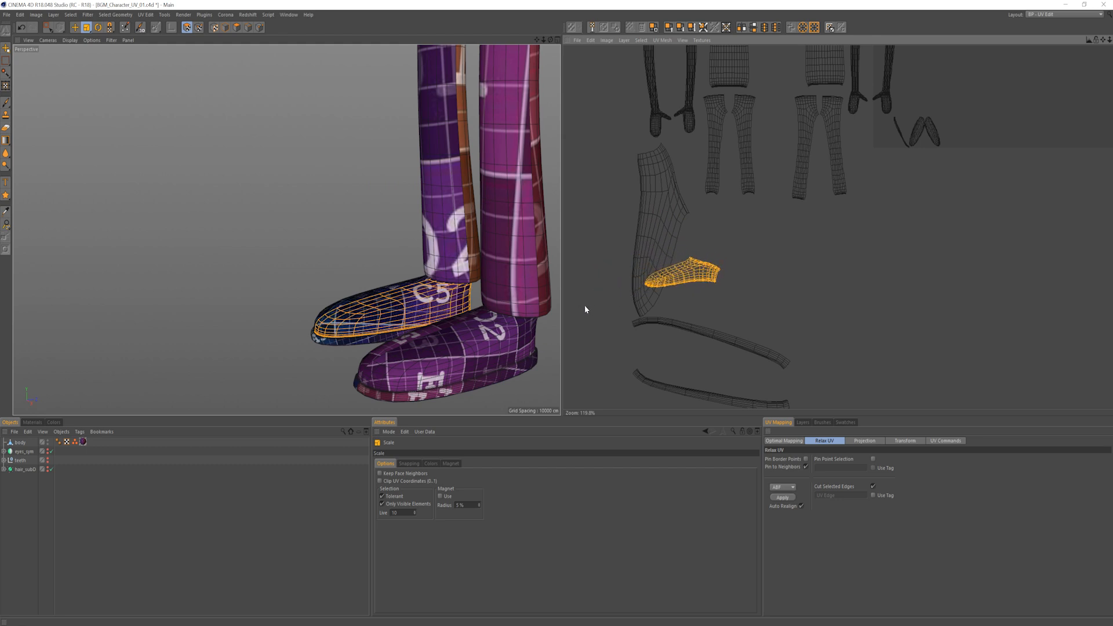
key(e)
mouse_move(693, 272)
mouse_down()
mouse_move(755, 224)
mouse_move(688, 251)
mouse_up()
key(t)
Step: Rotate the remaining large shoe-side UV island horizontal and check which side of the shoe it covers on the model
key(space)
double_click(654, 244)
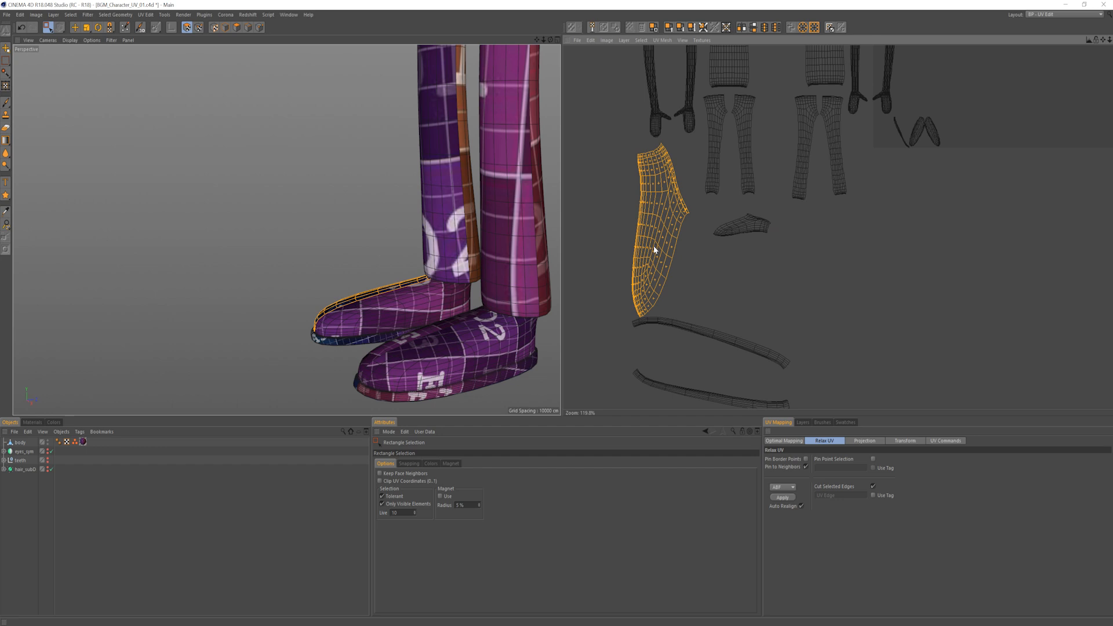
key(r)
drag(614, 293, 943, 283)
alt+middle_drag(584, 308, 804, 309)
alt+drag(383, 295, 575, 304)
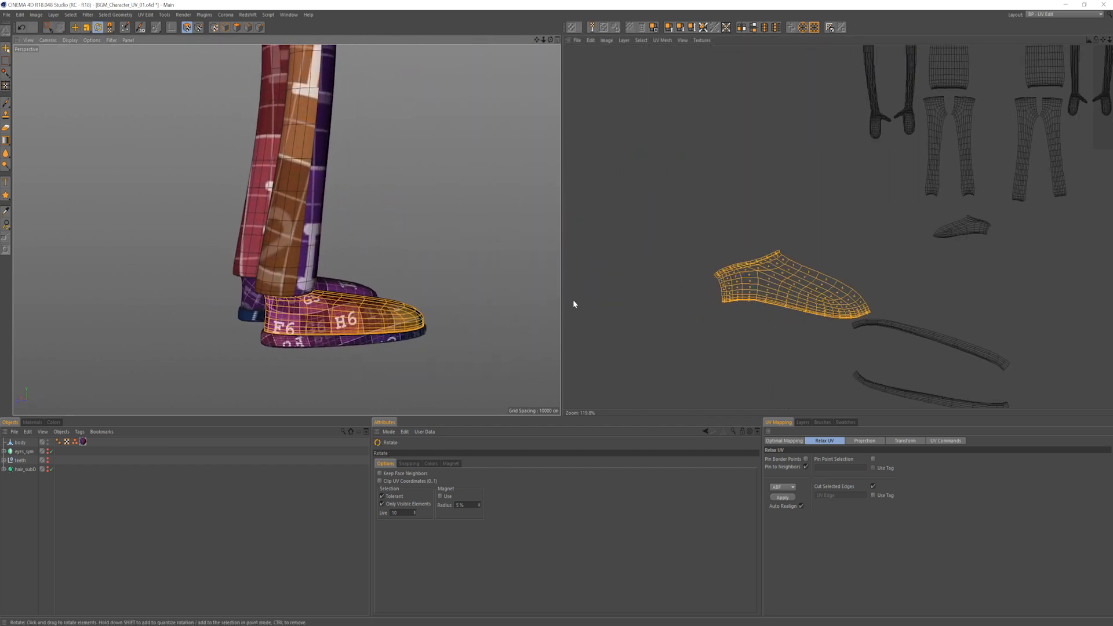
Step: Scale the rotated shoe-side UV island down to match its counterpart and place it beside that one below the front leg islands
key(t)
drag(825, 303, 959, 233)
key(e)
key(t)
alt+middle_drag(962, 252, 970, 250)
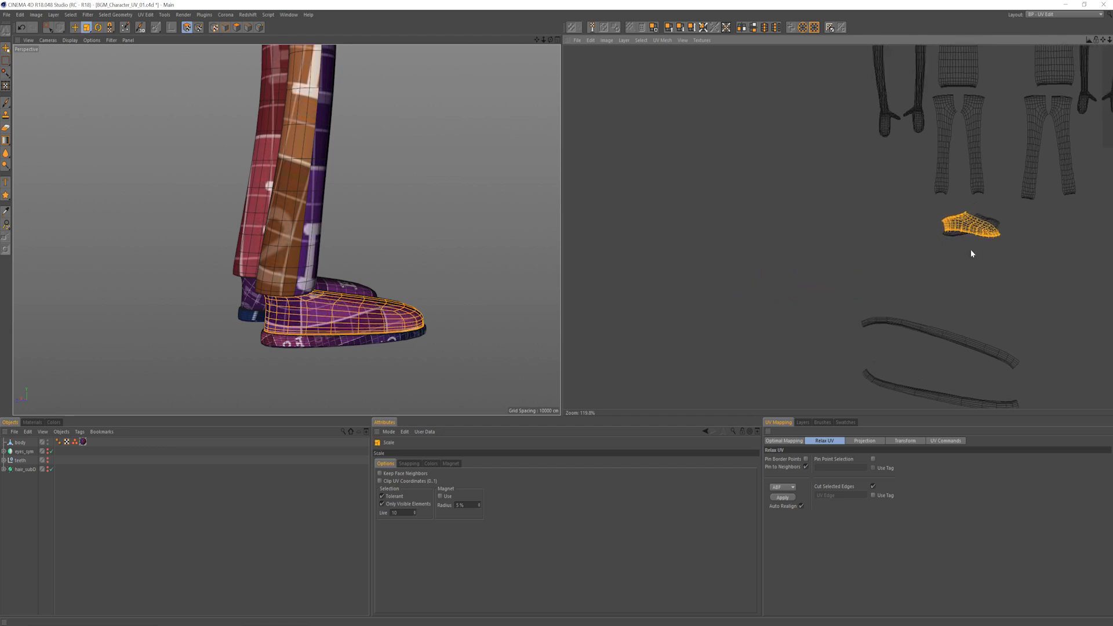
alt+right_drag(971, 250, 987, 235)
alt+middle_drag(988, 235, 889, 300)
key(e)
drag(867, 270, 795, 233)
alt+right_drag(847, 271, 779, 298)
alt+middle_drag(779, 298, 737, 273)
Step: Straighten both long sole-edge UV strips to horizontal, scale them down together and move them up below the shoe islands
key(space)
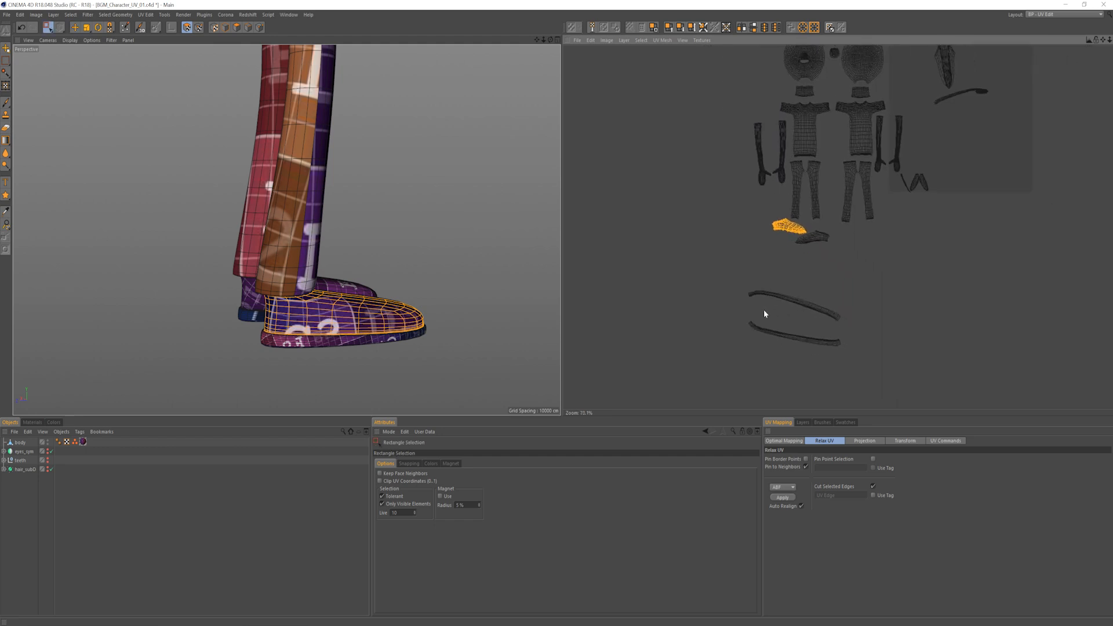
drag(704, 272, 872, 326)
drag(706, 287, 916, 380)
alt+drag(348, 332, 293, 302)
alt+drag(406, 336, 328, 356)
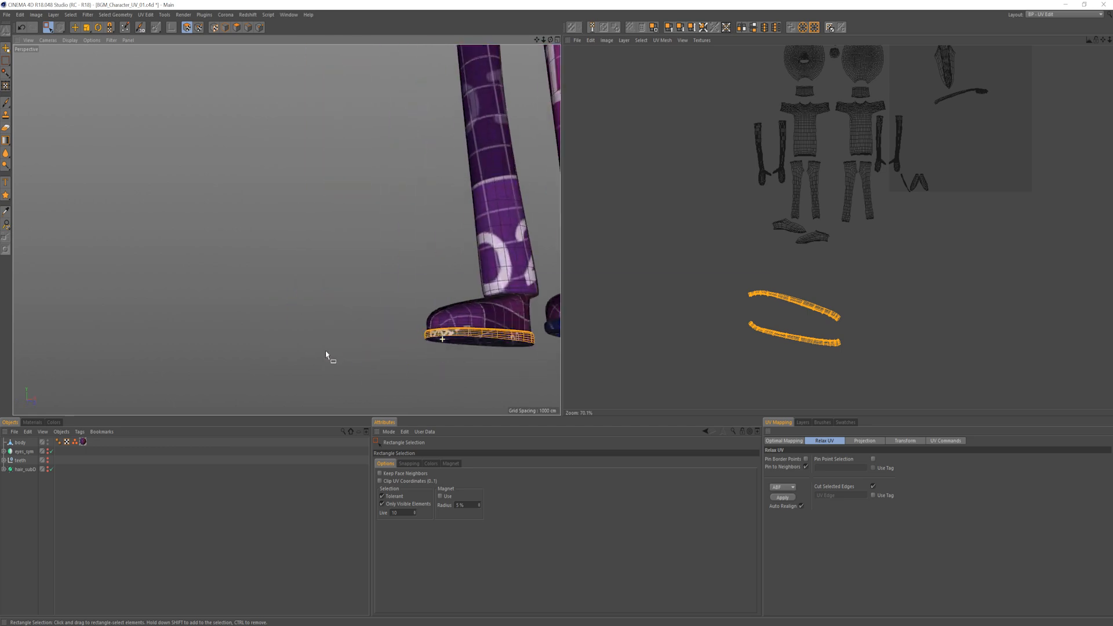
key(r)
drag(795, 328, 701, 353)
key(t)
key(e)
drag(783, 313, 802, 280)
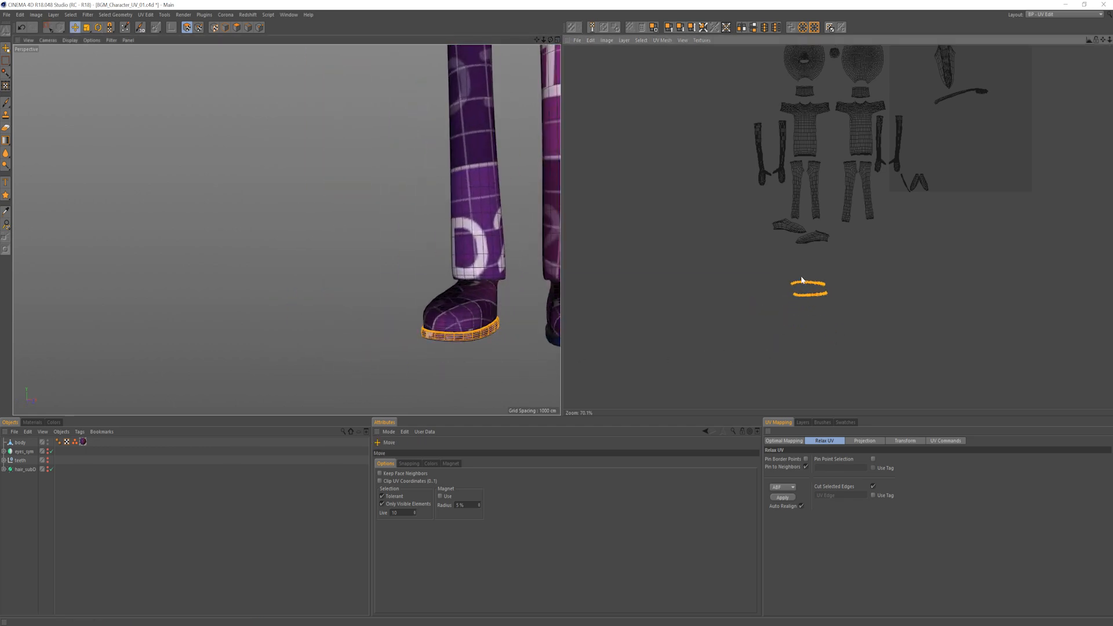
Step: Move the lower sole-edge strip above the other one, just beneath the shoe islands
scroll(841, 228, up, 5)
key(0)
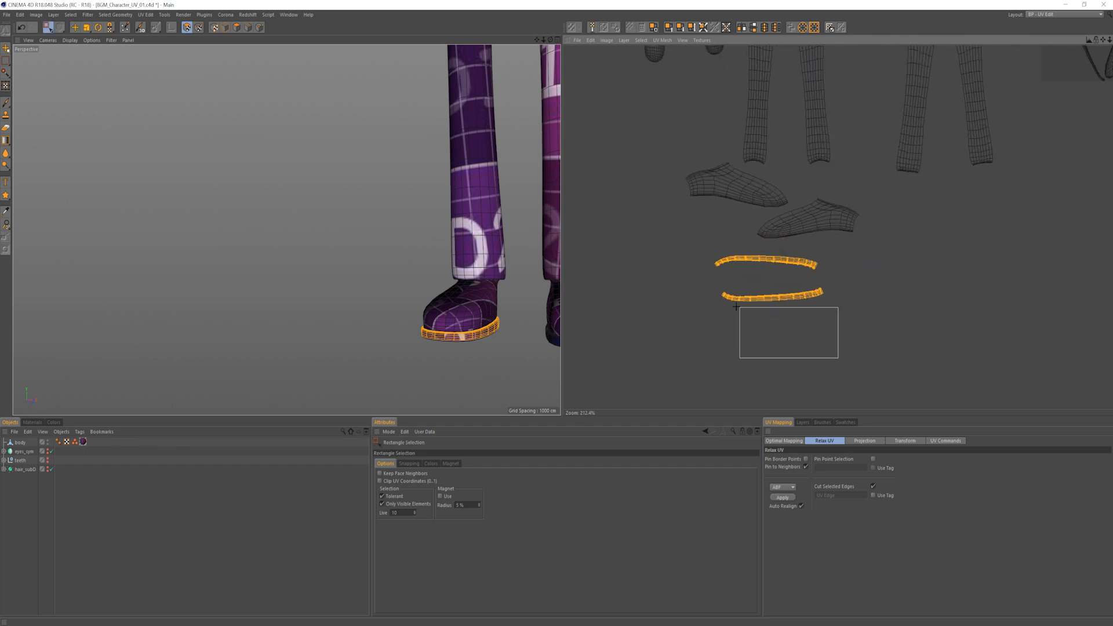
drag(736, 306, 703, 276)
drag(796, 301, 777, 242)
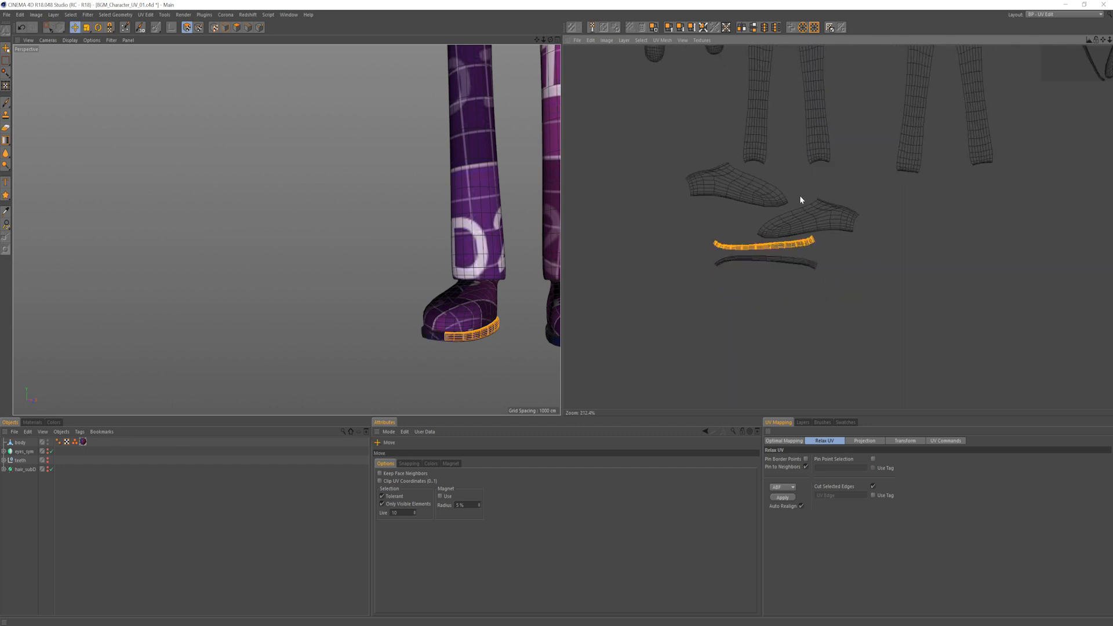
drag(800, 197, 798, 188)
Step: Rotate the first shoe-sole UV island upright and place it between the lower ends of the back leg islands
scroll(788, 242, down, 5)
scroll(754, 313, up, 8)
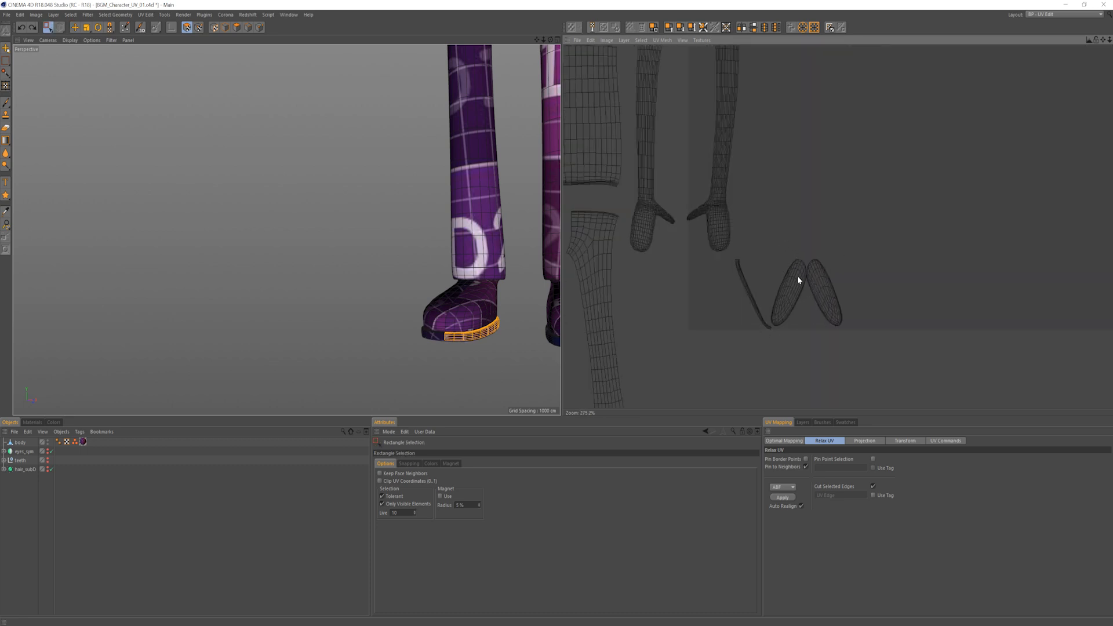
click(796, 281)
alt+middle_drag(507, 360, 455, 318)
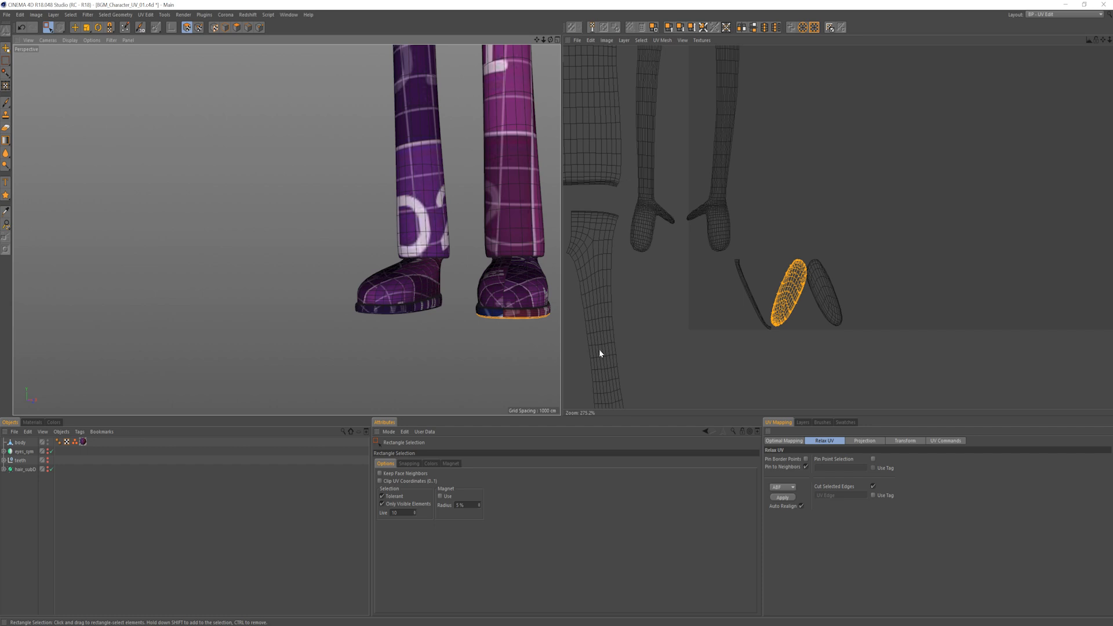
scroll(747, 354, down, 6)
alt+drag(523, 339, 429, 290)
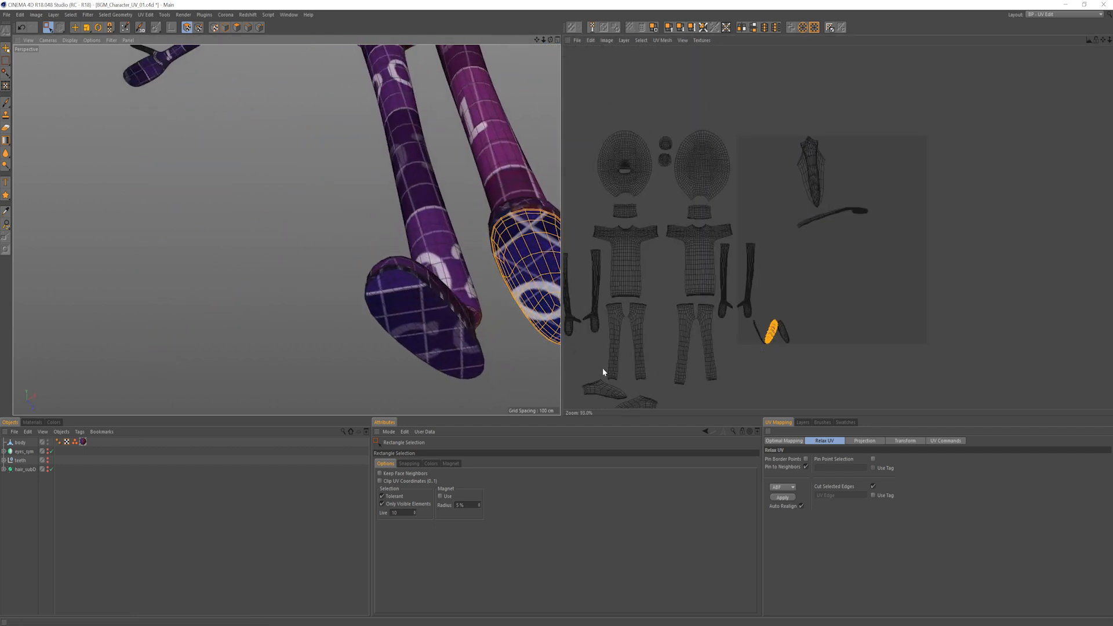
key(r)
drag(781, 350, 717, 367)
drag(771, 329, 702, 383)
key(r)
Step: Rotate the second shoe-sole UV island upright and place it between the lower ends of the front leg islands
alt+middle_drag(787, 335, 823, 295)
key(0)
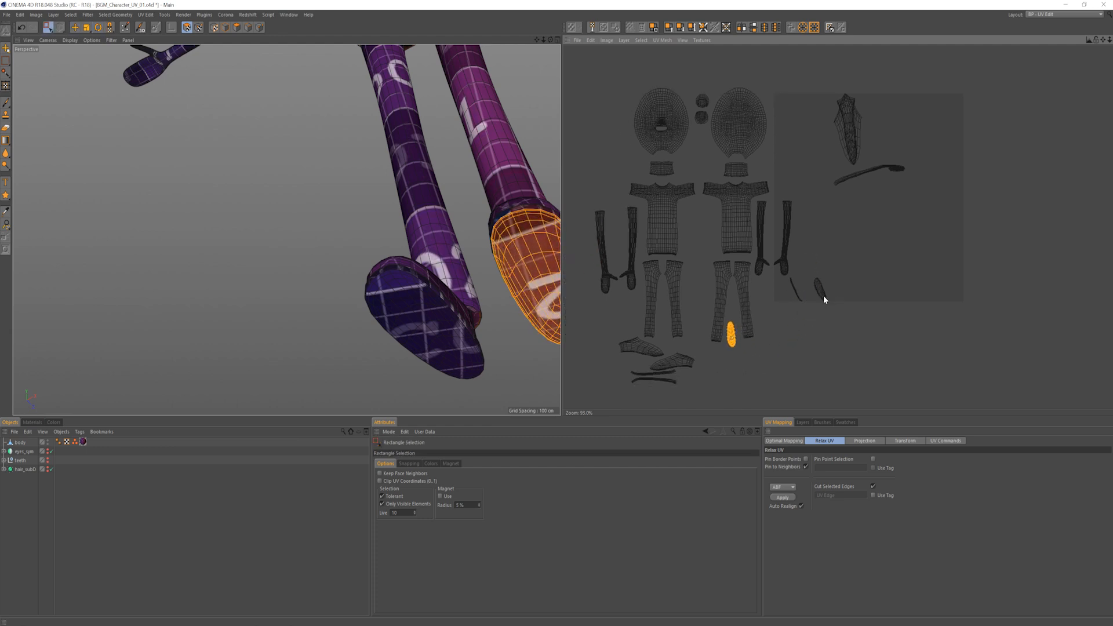
click(823, 296)
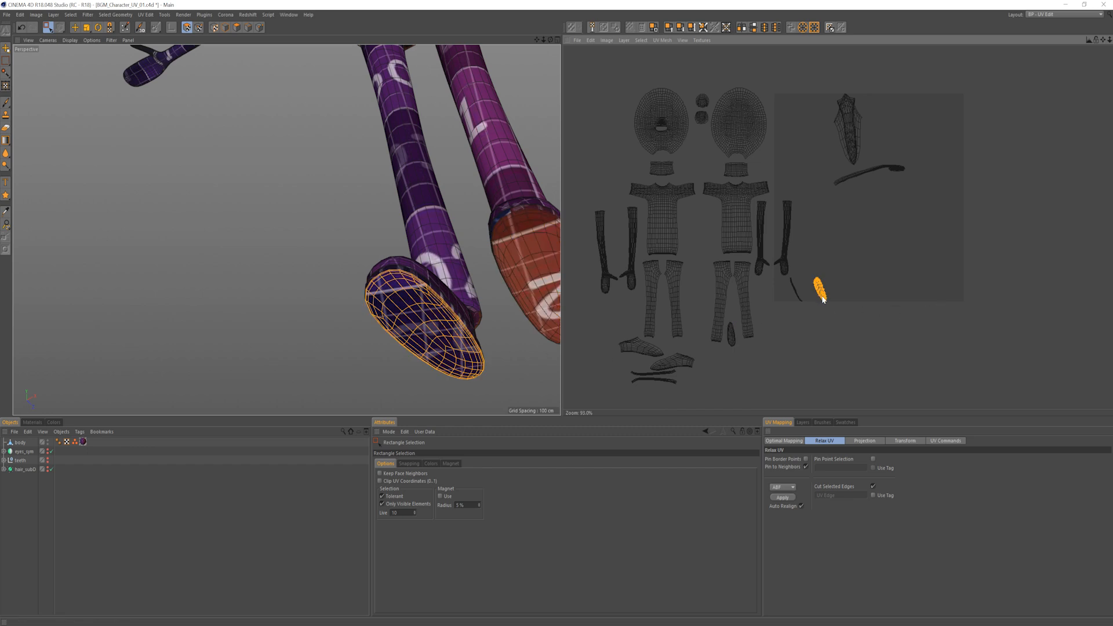
drag(822, 309, 1072, 301)
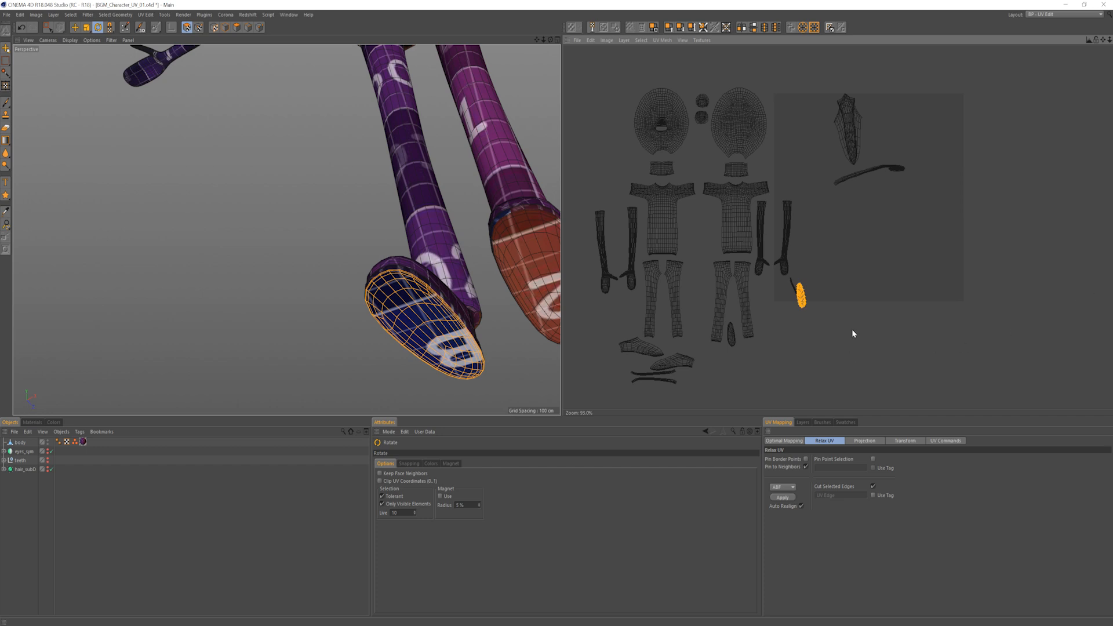
drag(803, 301, 666, 339)
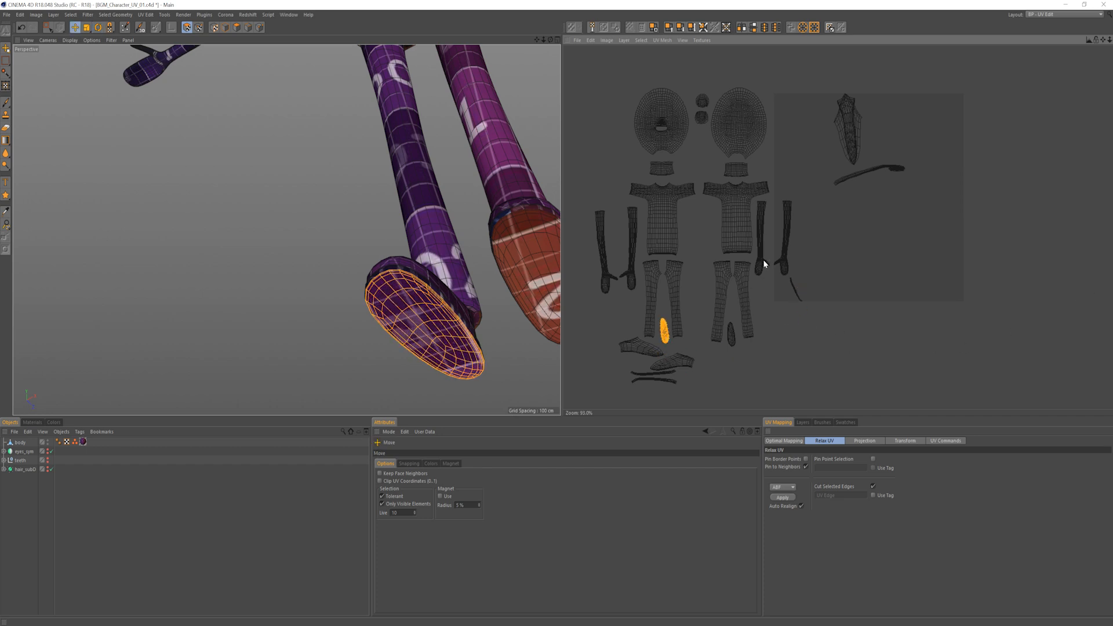
Step: Rotate the short sole-edge strip of the other shoe horizontal and place it below the back leg islands
double_click(795, 294)
alt+middle_drag(468, 260, 352, 277)
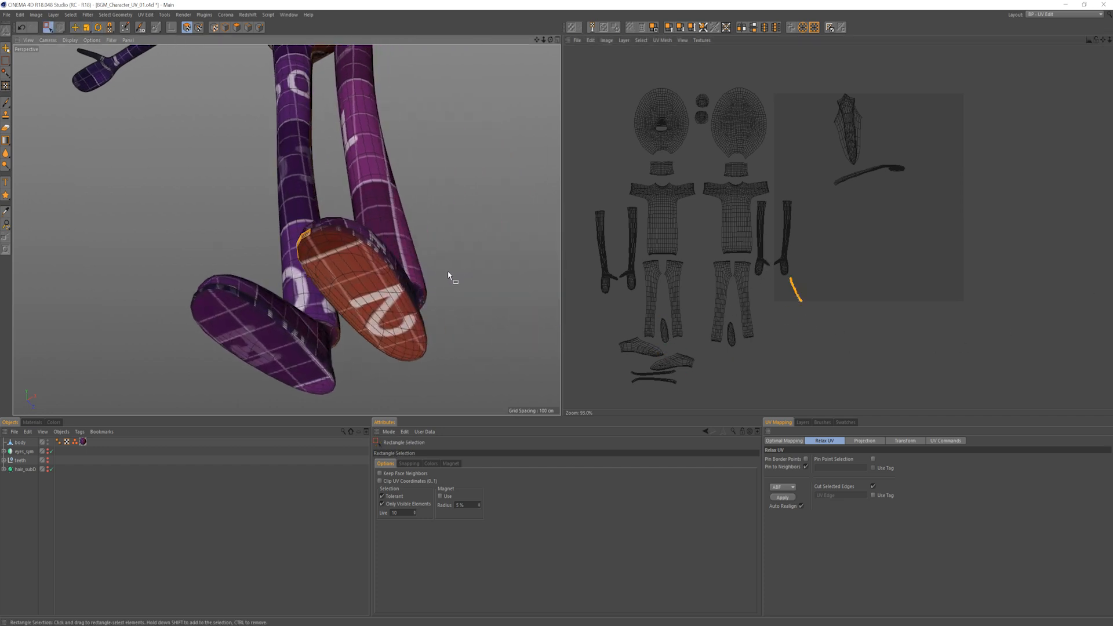
alt+drag(330, 287, 490, 326)
key(e)
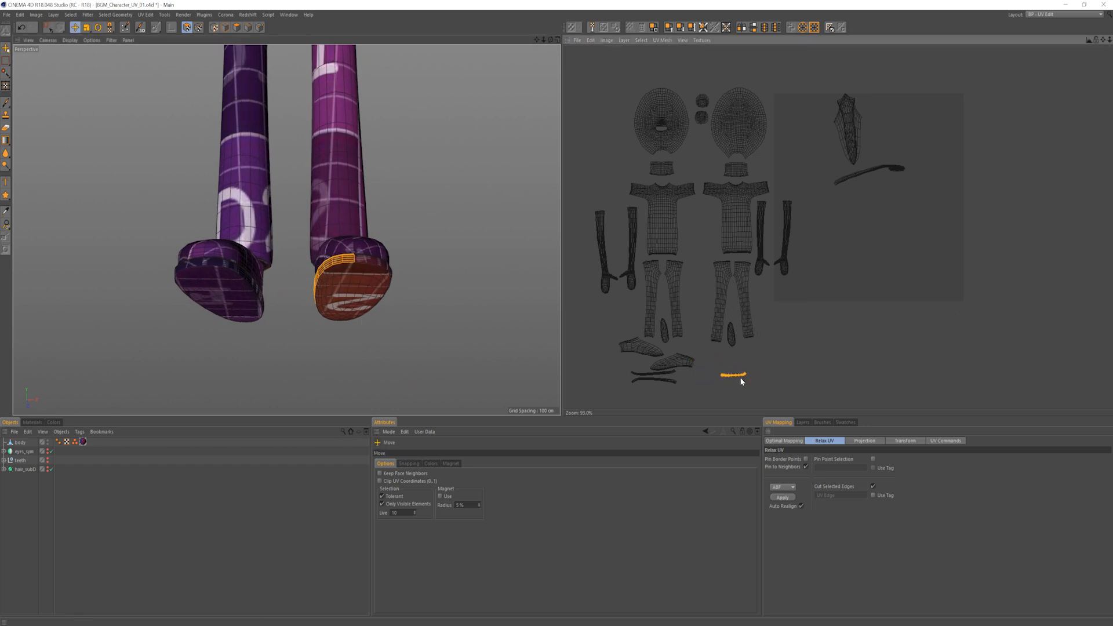
alt+drag(286, 232, 337, 271)
alt+middle_drag(338, 271, 318, 303)
Step: Straighten the other shoe's second sole-edge strip, scale it down and place it directly under the first strip below the back legs
key(space)
double_click(851, 175)
key(e)
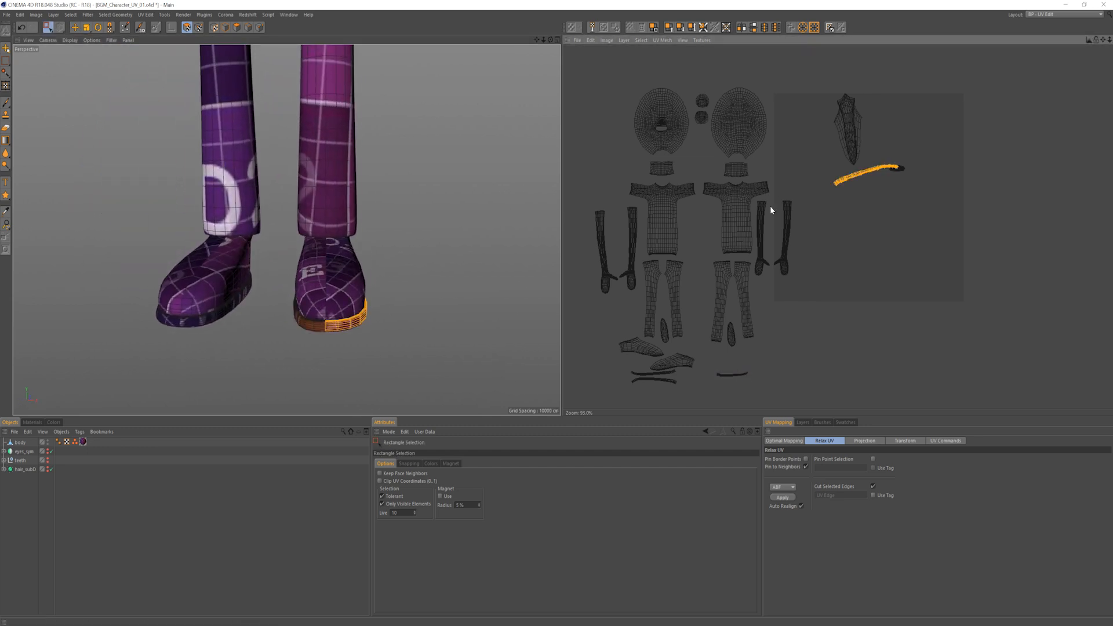
alt+drag(438, 304, 212, 320)
drag(864, 173, 671, 405)
key(r)
key(e)
key(t)
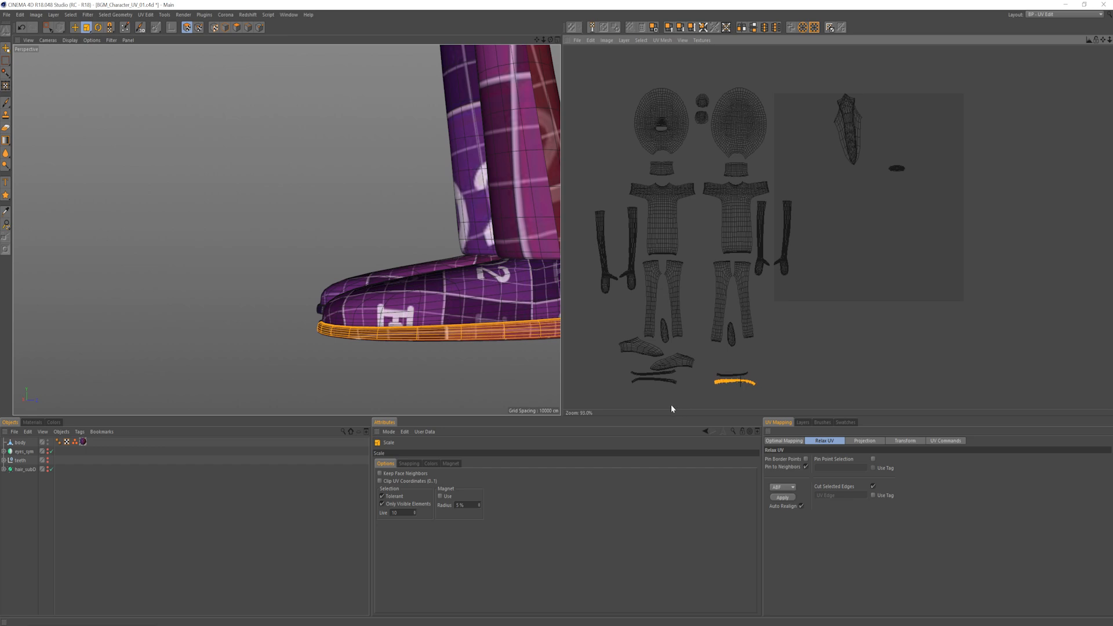
alt+drag(503, 292, 467, 303)
alt+middle_drag(467, 302, 351, 333)
Step: Find the small oval UV island's area on the model's mouth and unfold the island with the ABF relax
key(space)
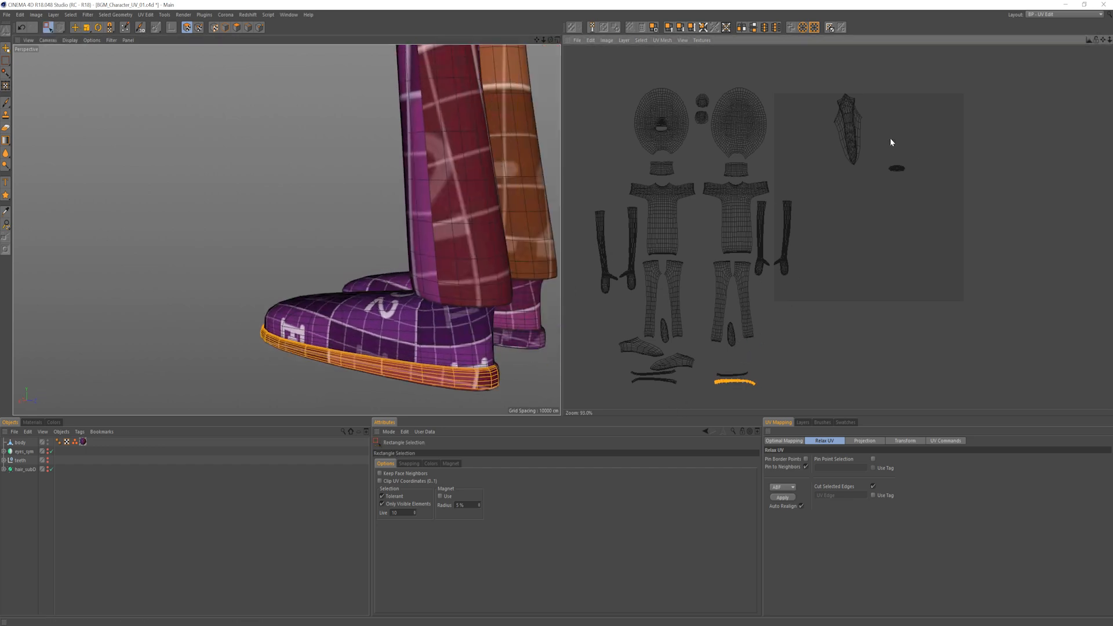
double_click(894, 169)
scroll(390, 281, down, 10)
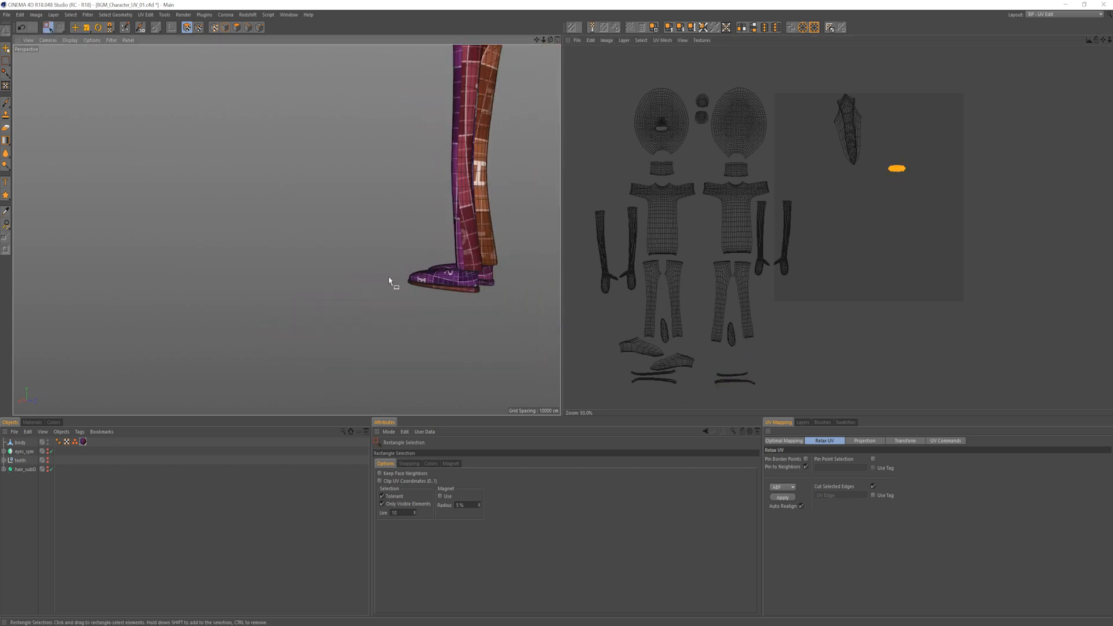
alt+drag(397, 200, 397, 228)
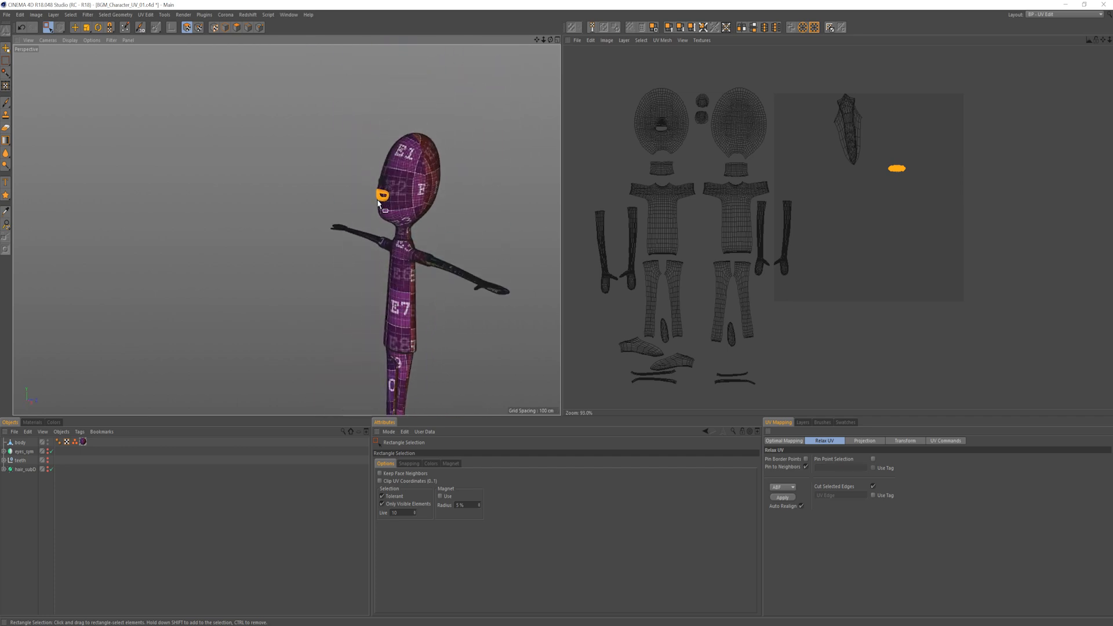
scroll(484, 167, up, 10)
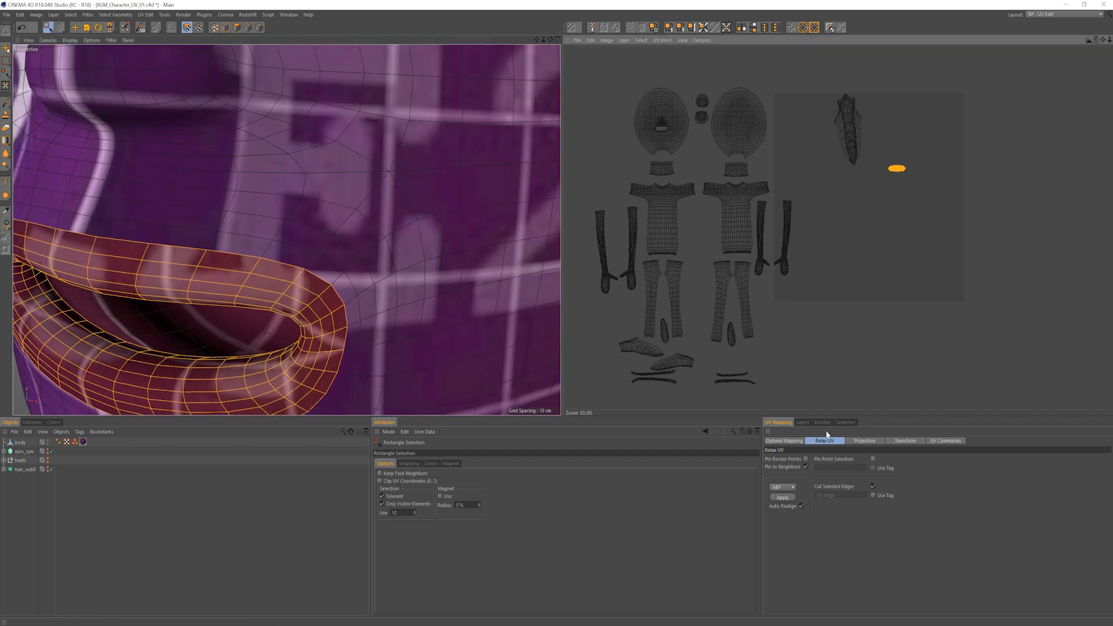
click(780, 497)
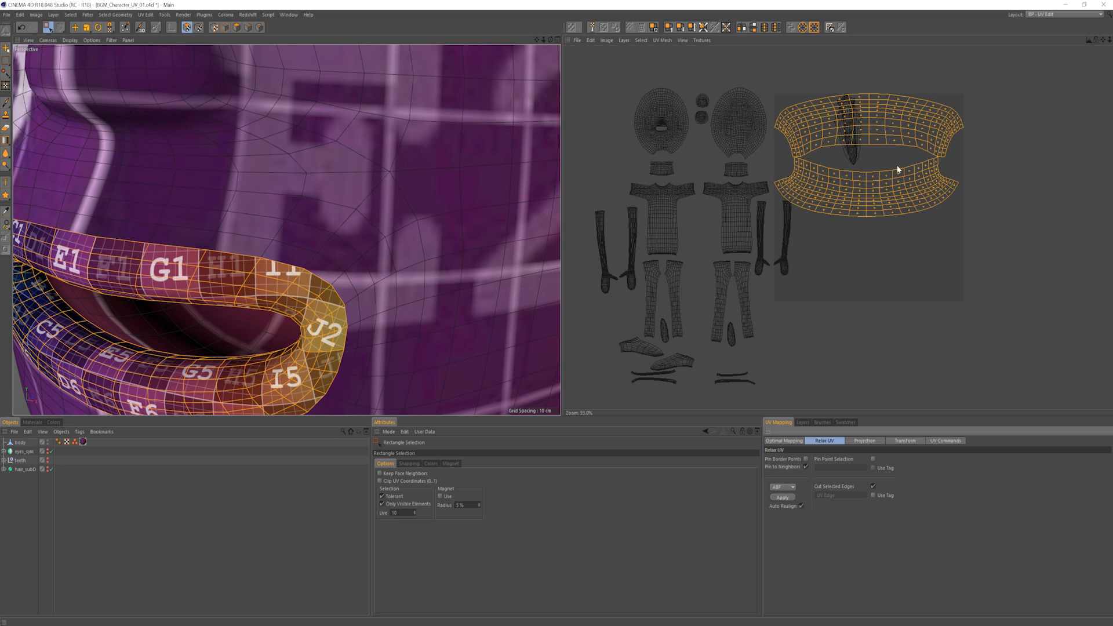
Step: Scale the unfolded lip UV island down and place it between the front and back neck islands
alt+right_drag(816, 143, 906, 137)
alt+middle_drag(906, 136, 823, 271)
alt+right_drag(944, 268, 923, 332)
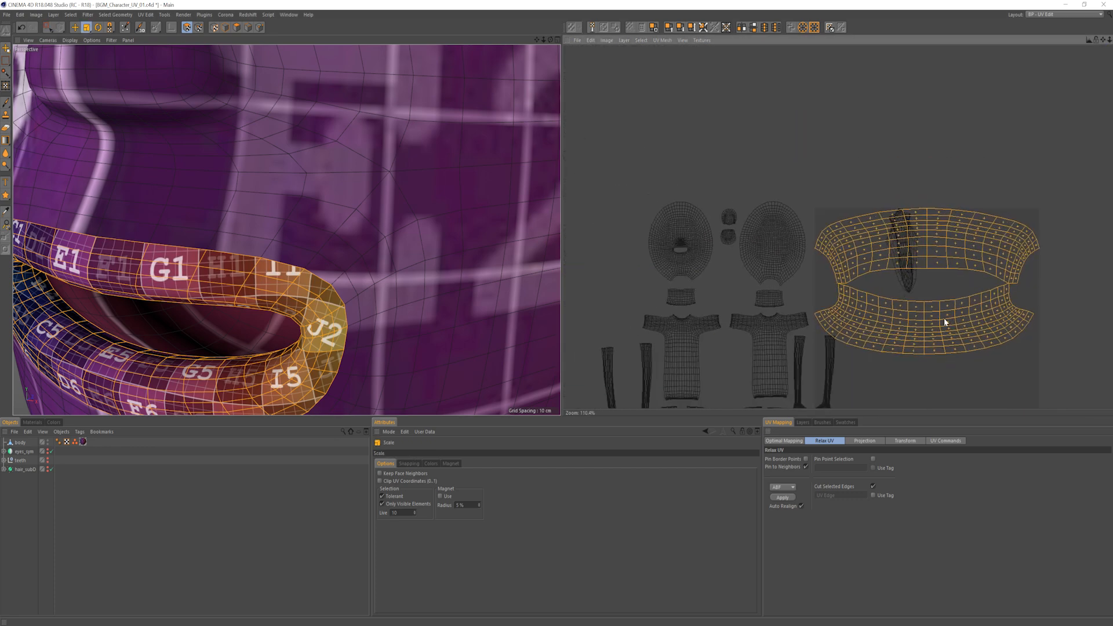
drag(945, 322, 800, 390)
alt+middle_drag(328, 373, 385, 352)
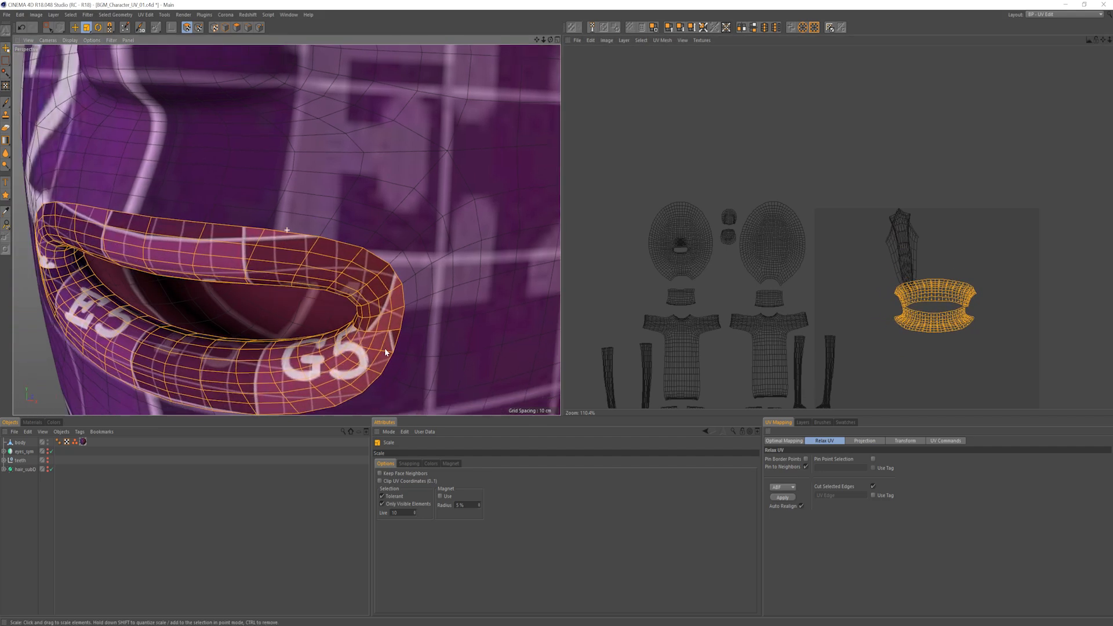
key(e)
drag(951, 319, 635, 343)
key(t)
key(e)
drag(741, 298, 734, 297)
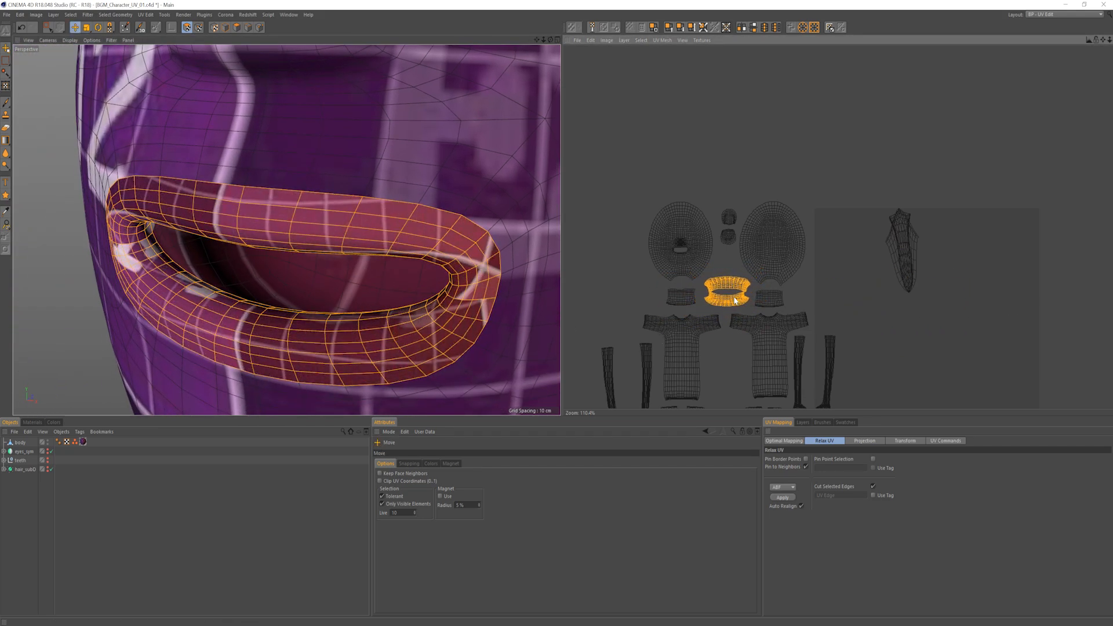
scroll(361, 260, down, 2)
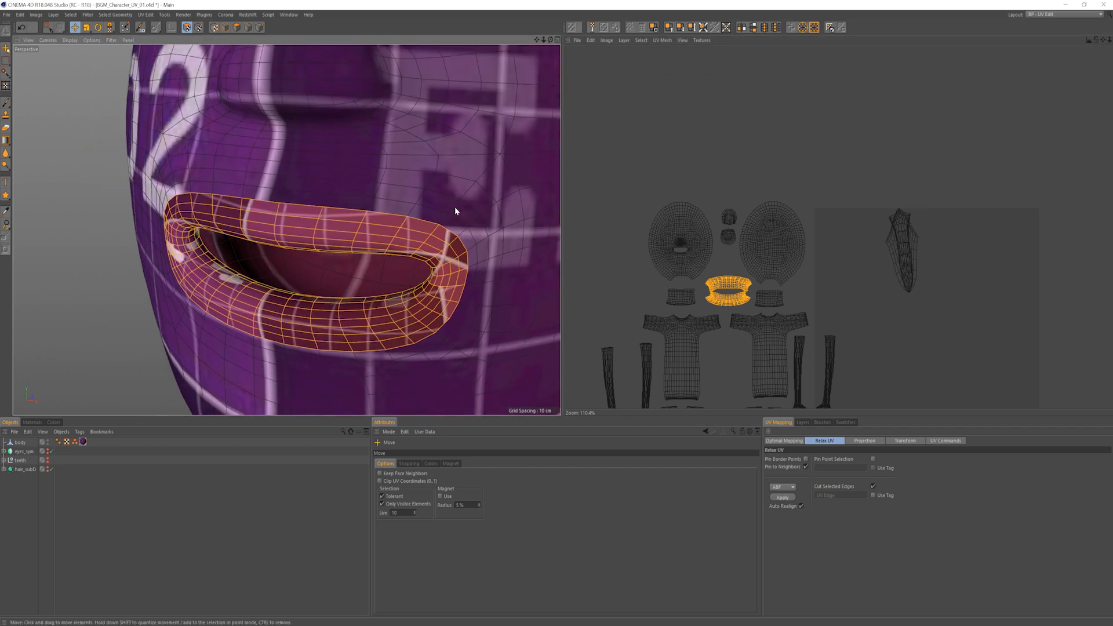
Step: Unfold the remaining overlapping shoe UV island into two separate sides with the ABF relax
mouse_move(741, 290)
alt+right_down()
mouse_move(955, 246)
mouse_move(1079, 235)
mouse_move(739, 305)
alt+right_up()
alt+middle_drag(859, 288, 856, 221)
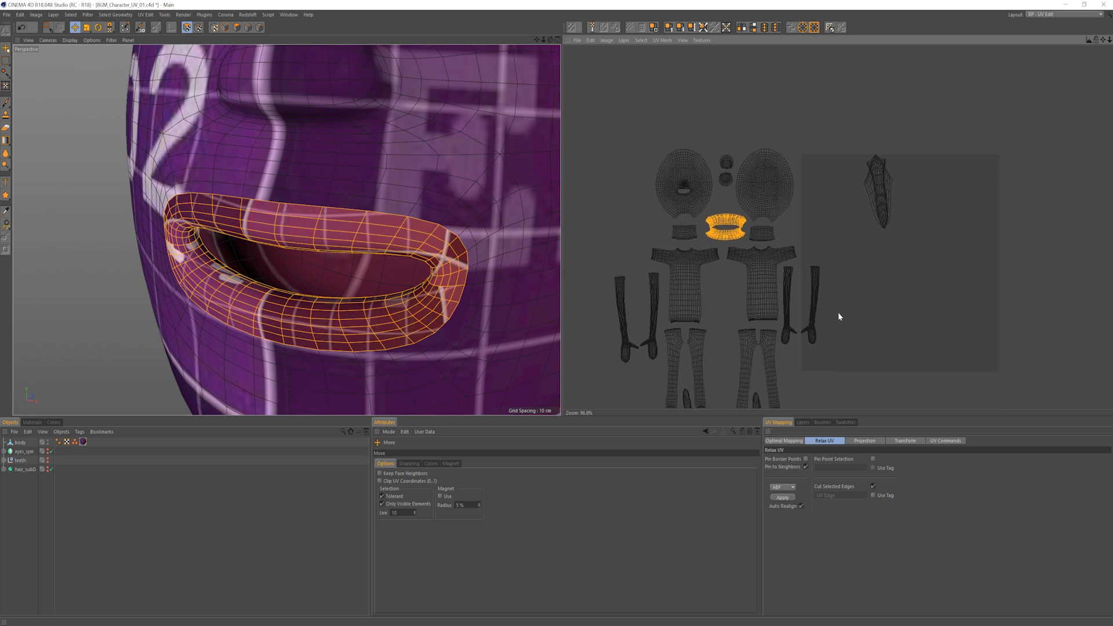
mouse_move(837, 312)
alt+middle_down()
mouse_move(861, 241)
mouse_move(873, 269)
alt+middle_up()
scroll(878, 248, down, 3)
key(space)
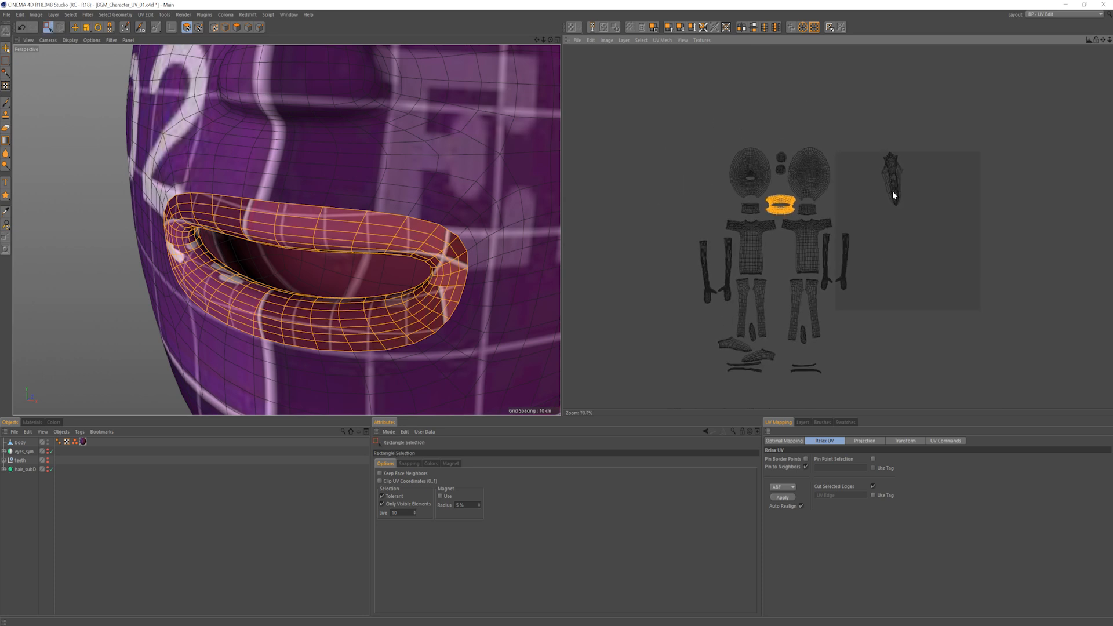
double_click(892, 190)
click(783, 497)
click(789, 498)
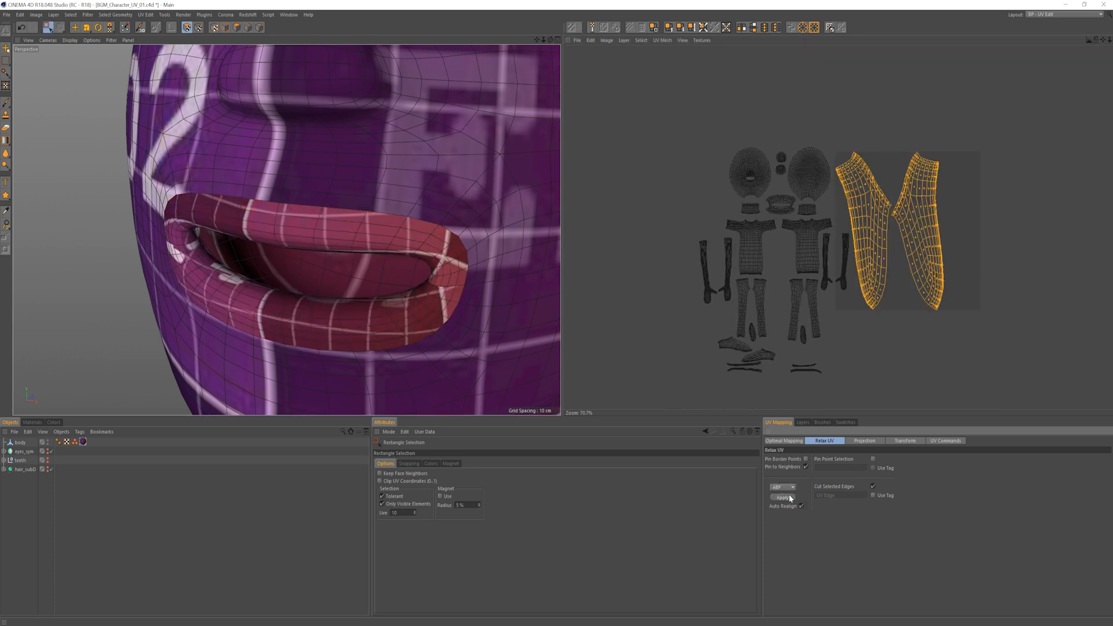
Step: Rotate one unfolded shoe-side UV island horizontal and check which side of the shoe it covers on the model
double_click(943, 265)
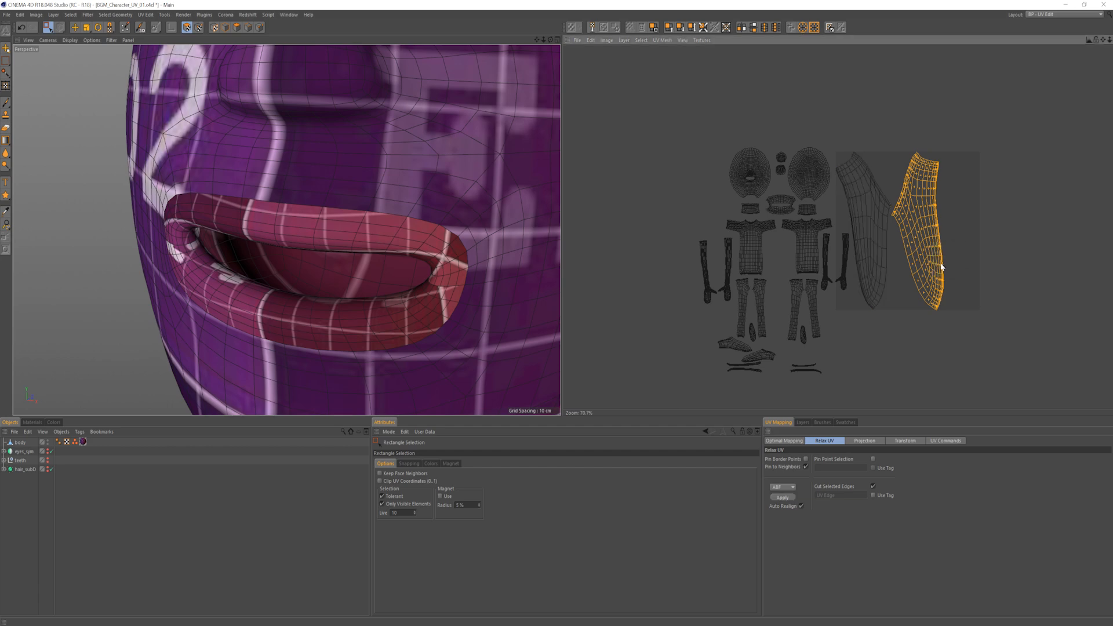
key(r)
drag(897, 323, 645, 301)
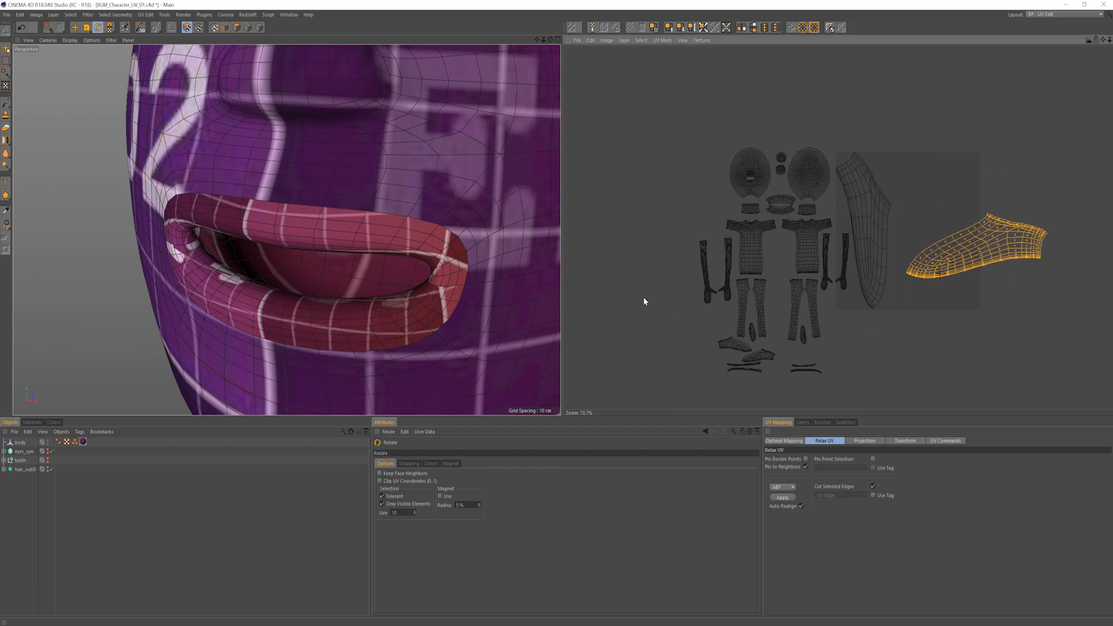
alt+right_drag(352, 339, 286, 229)
alt+middle_drag(351, 339, 426, 85)
alt+middle_drag(428, 342, 472, 136)
alt+right_drag(472, 137, 418, 136)
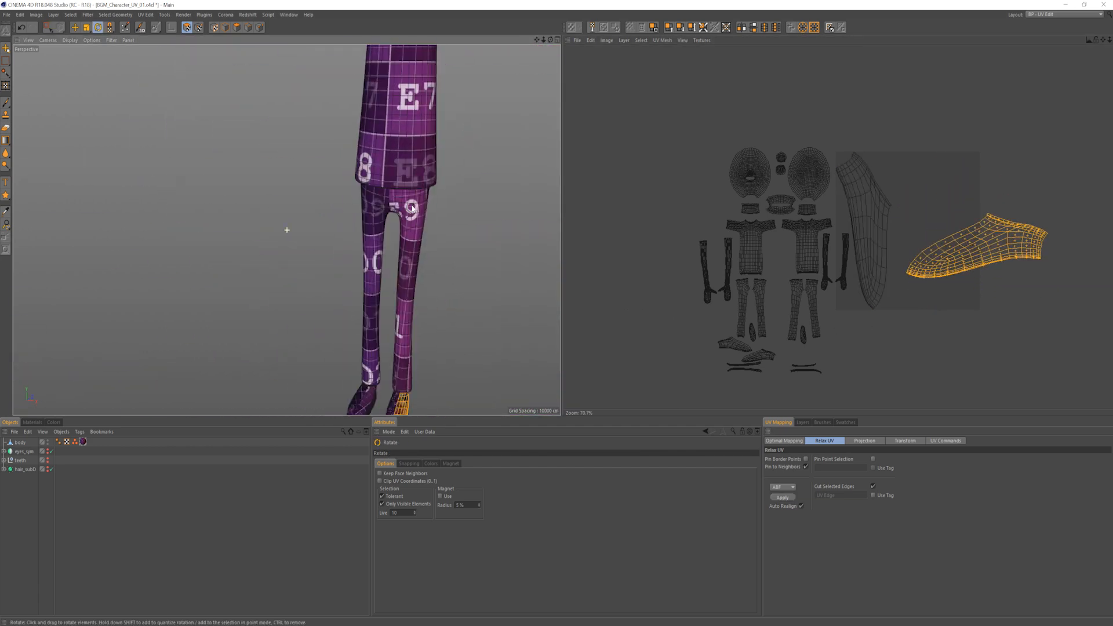
alt+middle_drag(418, 266, 422, 136)
alt+drag(546, 297, 286, 229)
alt+right_drag(410, 332, 528, 319)
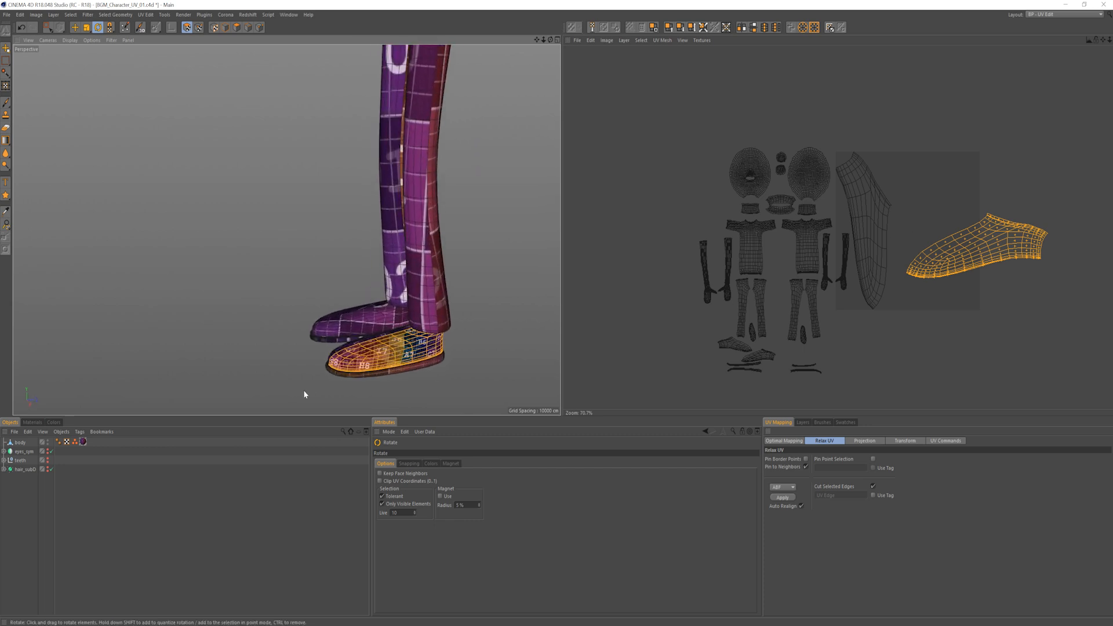
Step: Scale the rotated shoe-side UV island down and place it below the back leg islands, above the sole edge strips
alt+right_drag(390, 360, 425, 341)
alt+drag(424, 343, 382, 341)
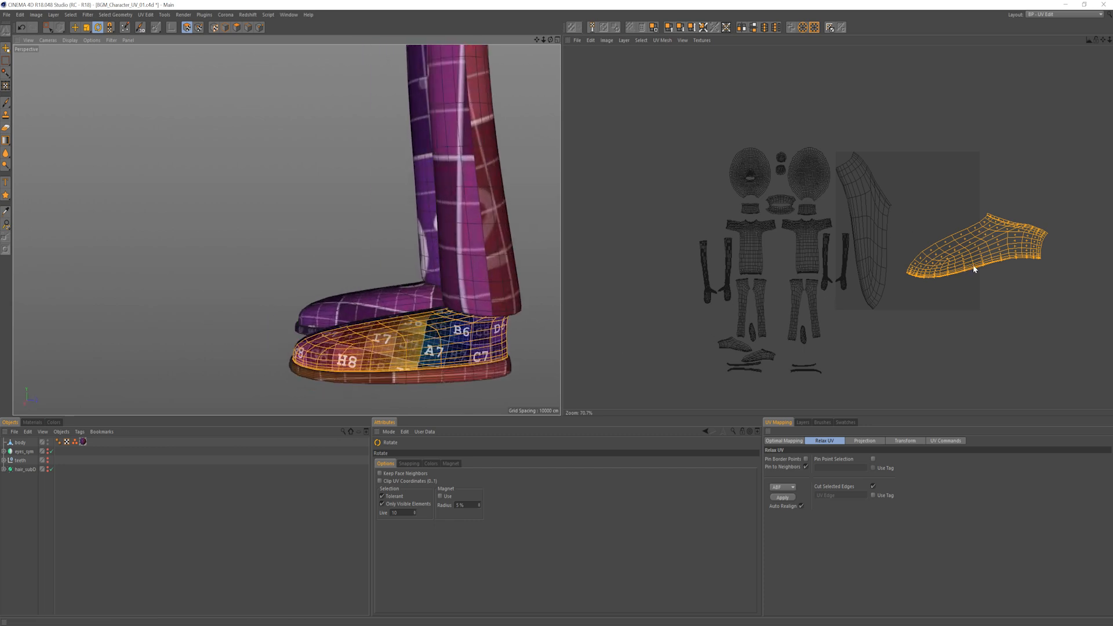
drag(974, 269, 871, 352)
key(t)
key(e)
scroll(815, 356, up, 5)
key(t)
key(e)
scroll(899, 337, down, 4)
Step: Rotate the remaining large shoe-side UV island horizontal with the toe pointing right, checking its orientation on the model's shoe
key(space)
double_click(940, 237)
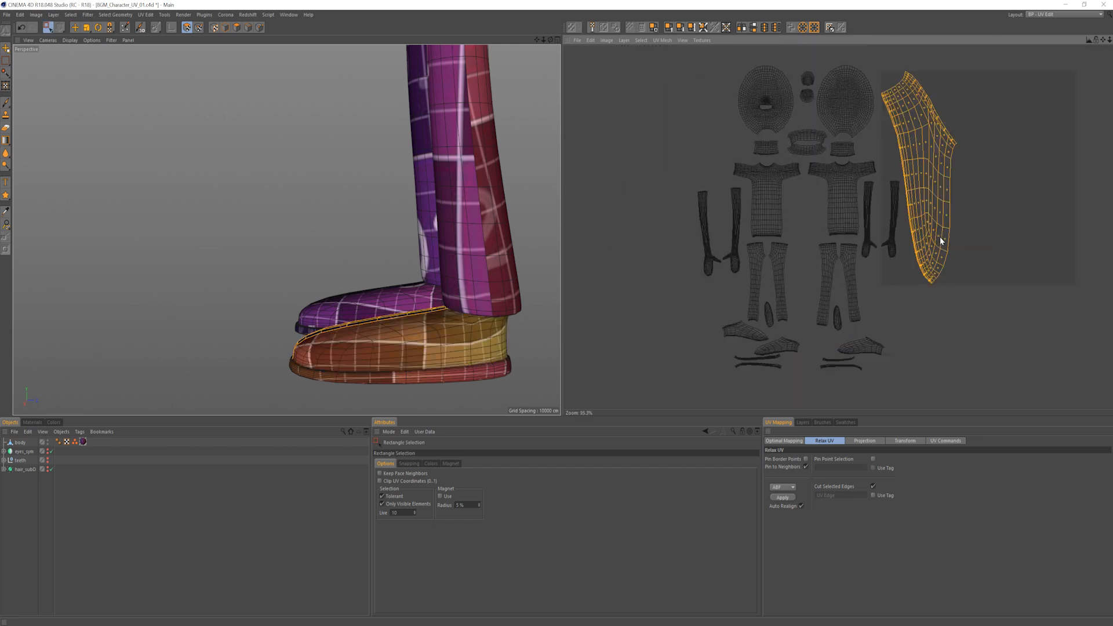
key(r)
drag(938, 236, 936, 277)
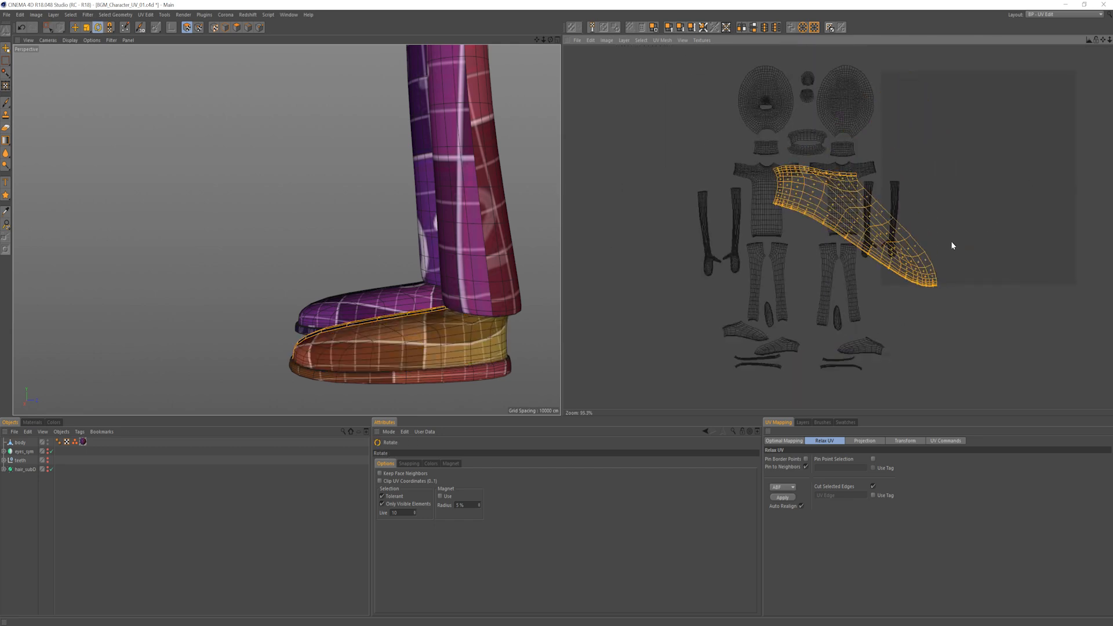
alt+drag(360, 325, 548, 322)
drag(876, 255, 986, 245)
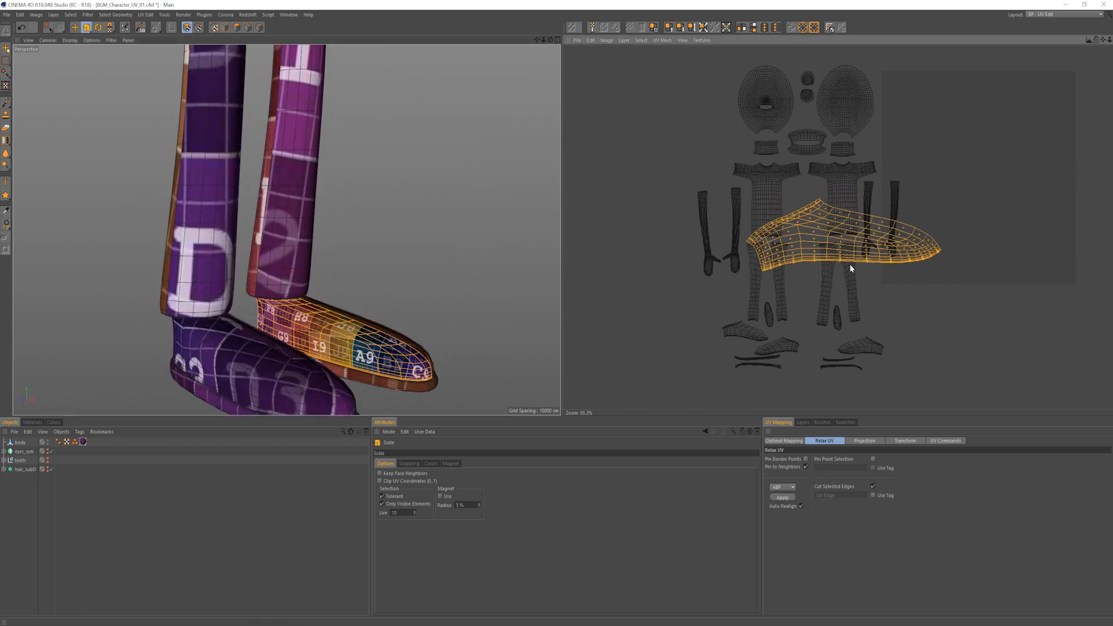
Step: Scale the second shoe-side UV island down and place it directly below the back leg islands, beside its matching half
drag(850, 268, 785, 290)
key(e)
drag(876, 256, 806, 354)
key(t)
key(e)
scroll(829, 333, up, 6)
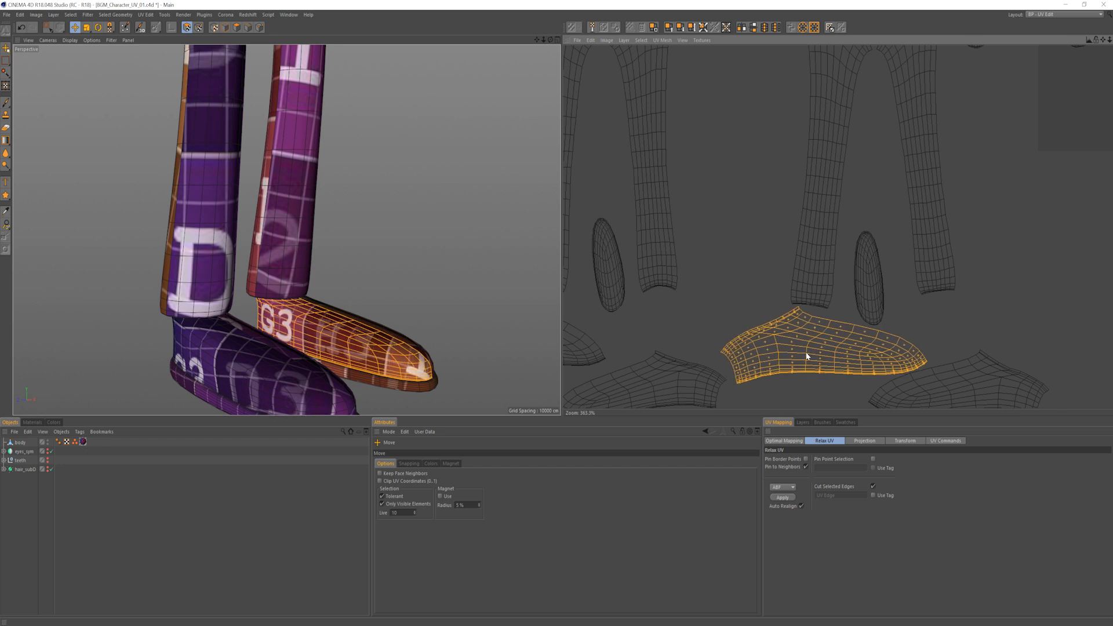
scroll(870, 342, up, 2)
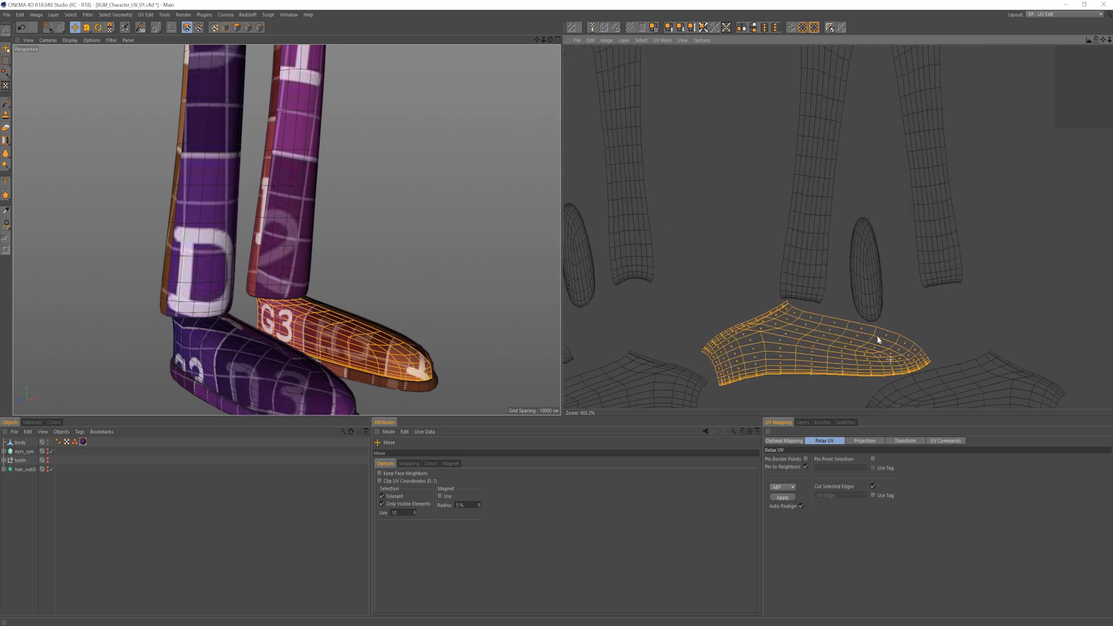
Step: Fine-tune the positions of the two shoe-side UV islands below the back legs
scroll(918, 324, down, 5)
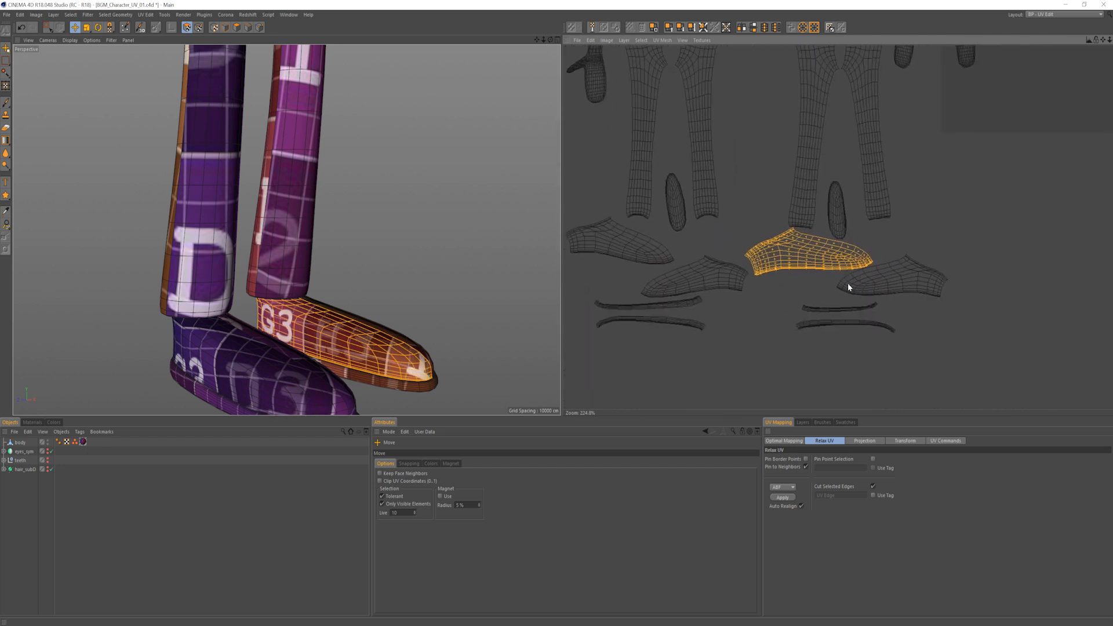
click(882, 289)
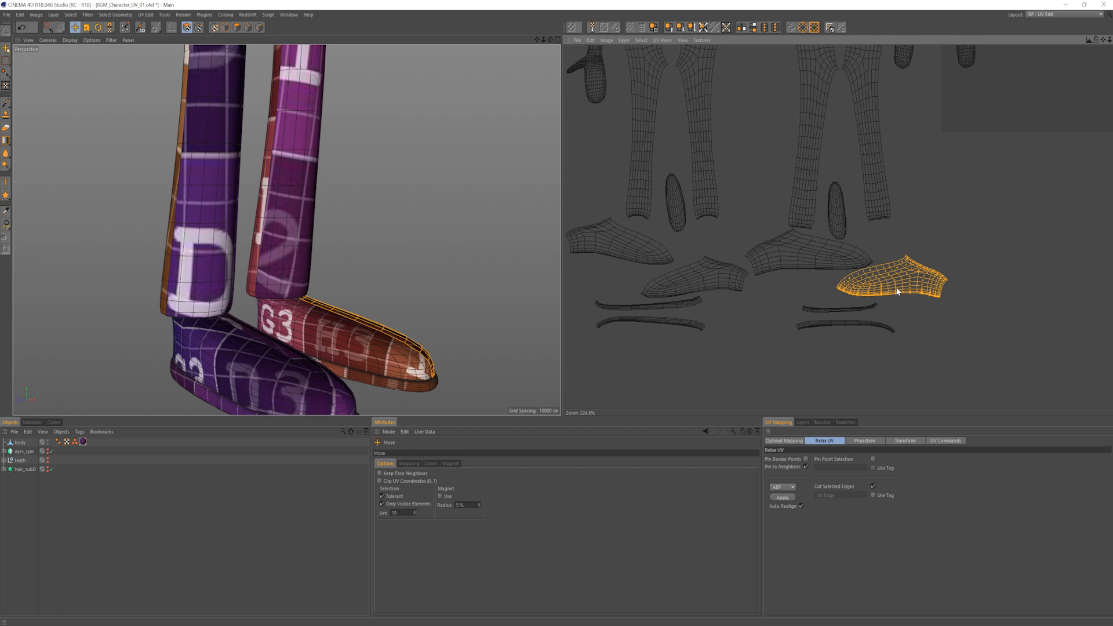
click(836, 265)
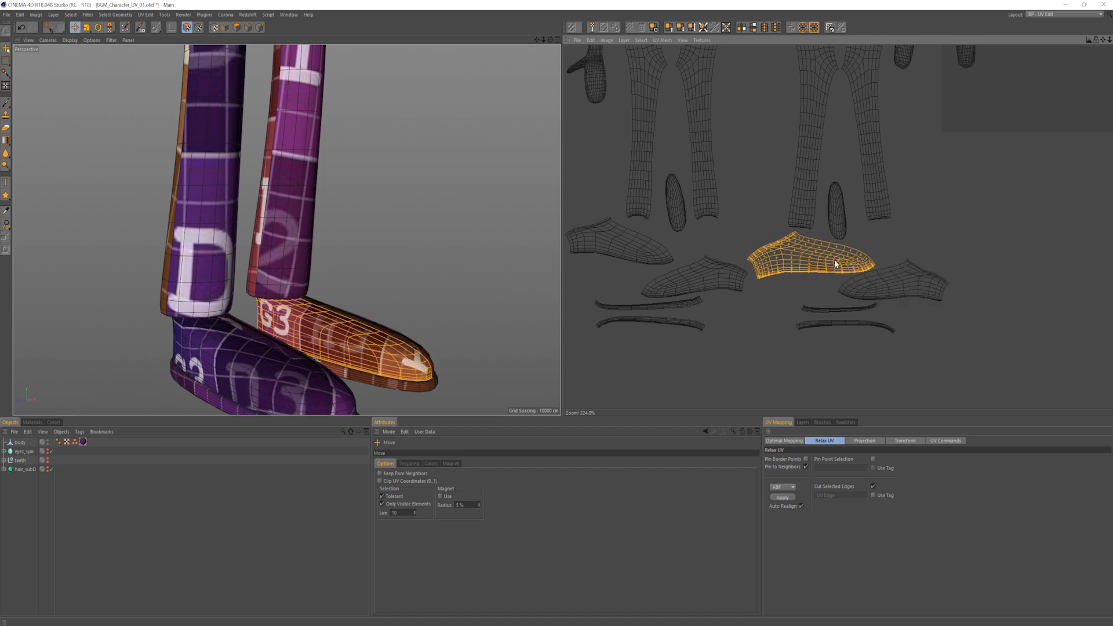
scroll(841, 232, up, 3)
scroll(781, 231, down, 5)
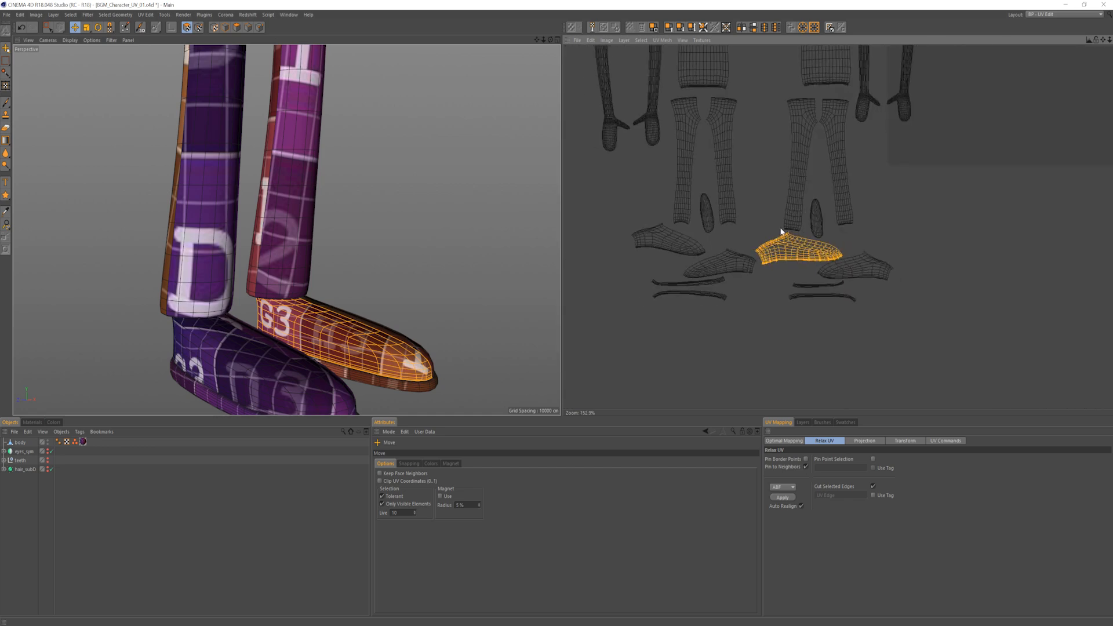
Step: Move the complete set of UV islands onto the texture square and scale it to fit inside, centred
scroll(793, 238, down, 4)
key(ctrl+a)
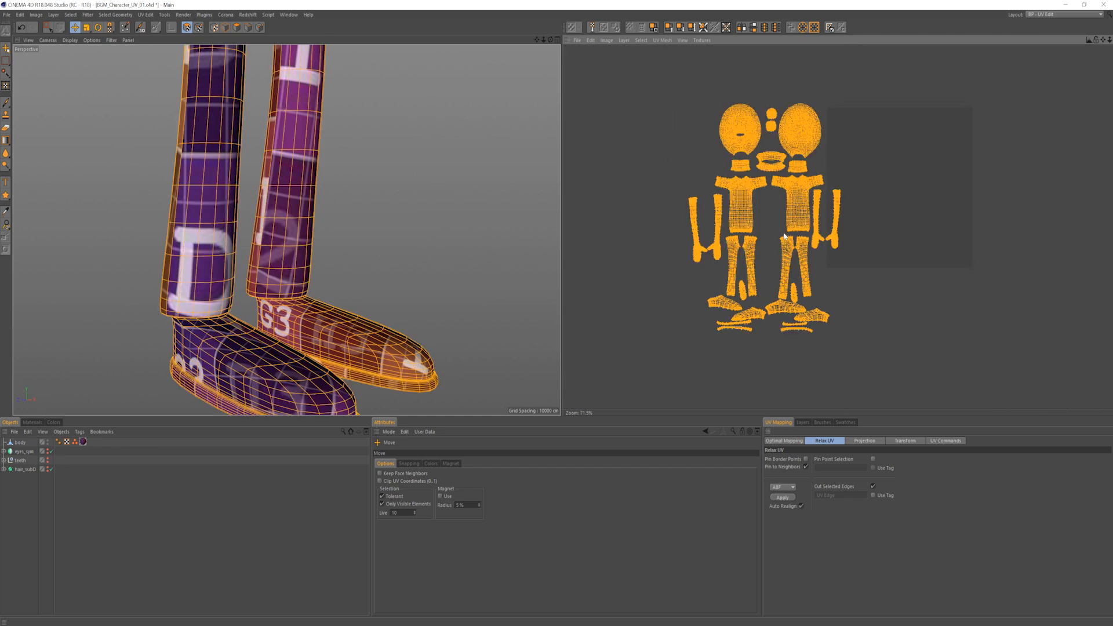
drag(815, 222, 934, 185)
key(t)
key(t)
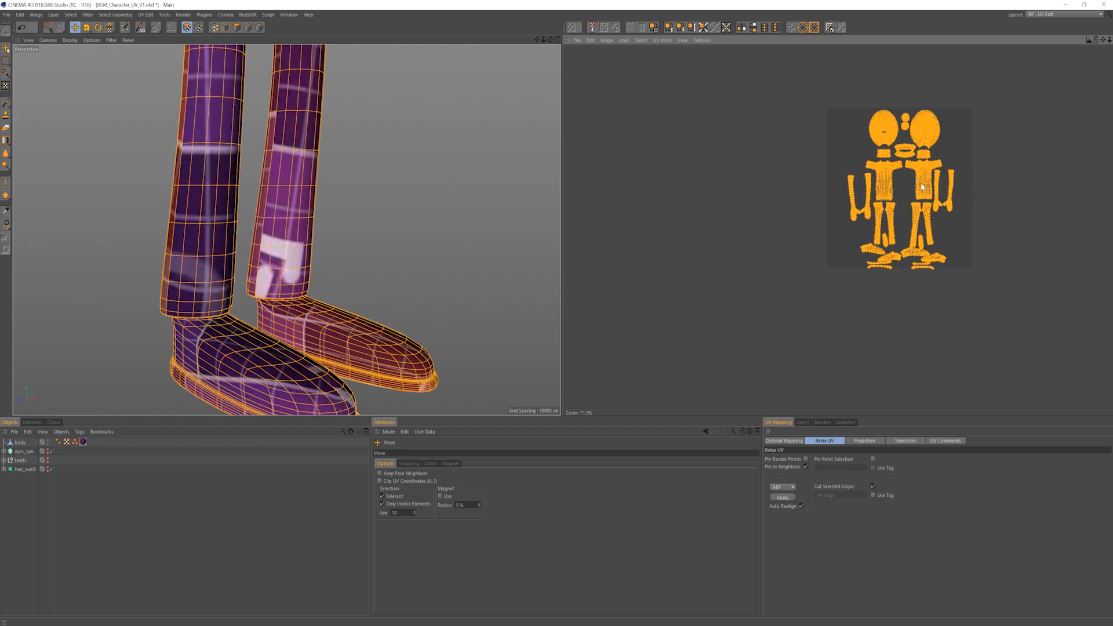
key(e)
scroll(933, 185, up, 4)
key(t)
drag(854, 220, 844, 228)
key(e)
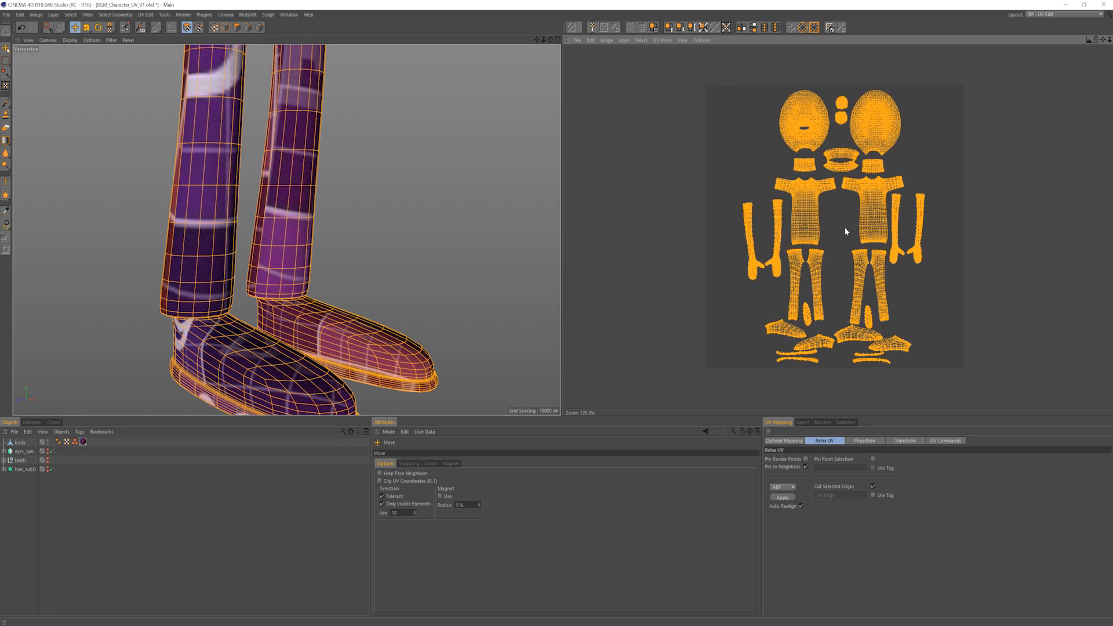
click(965, 226)
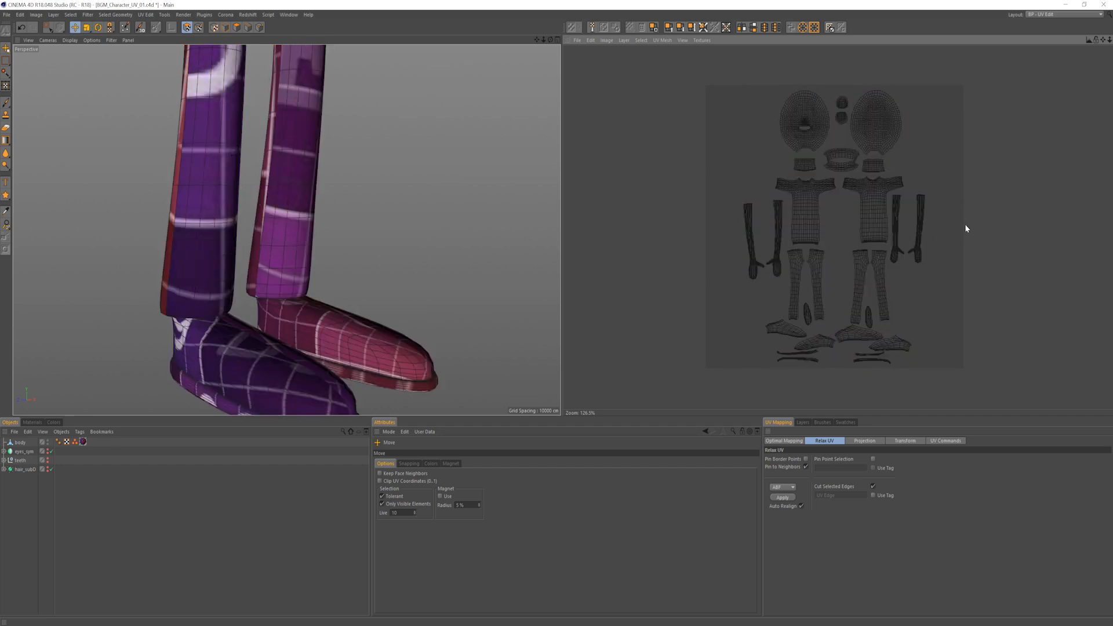
Step: Create a new texture named character_color for the body and add a UV mesh layer to it
click(577, 40)
click(593, 48)
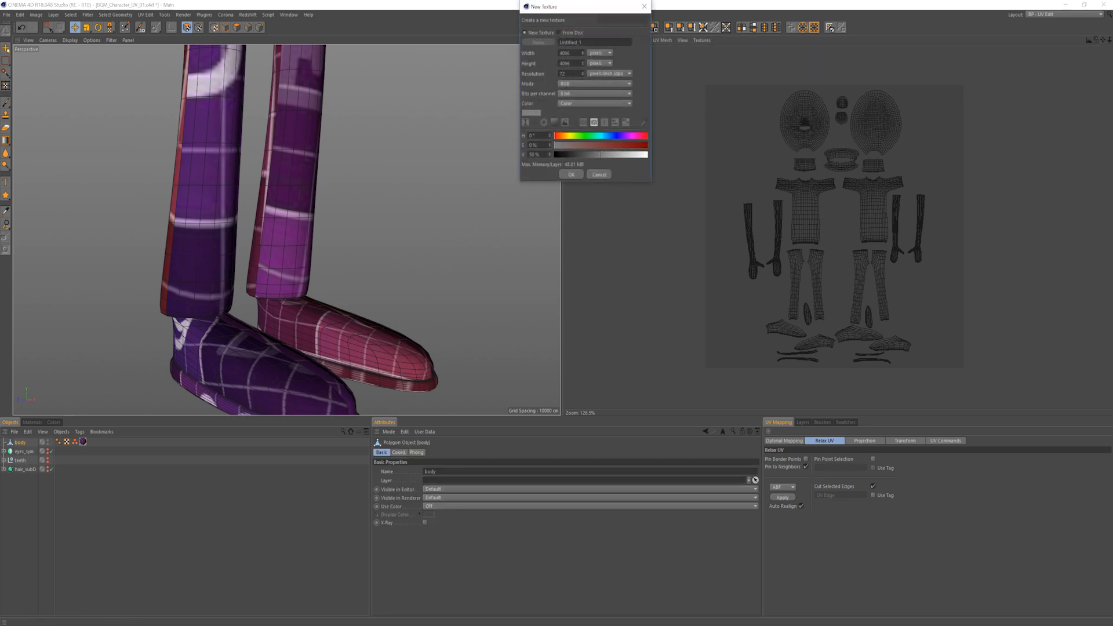
double_click(573, 42)
text(character_color)
key(Return)
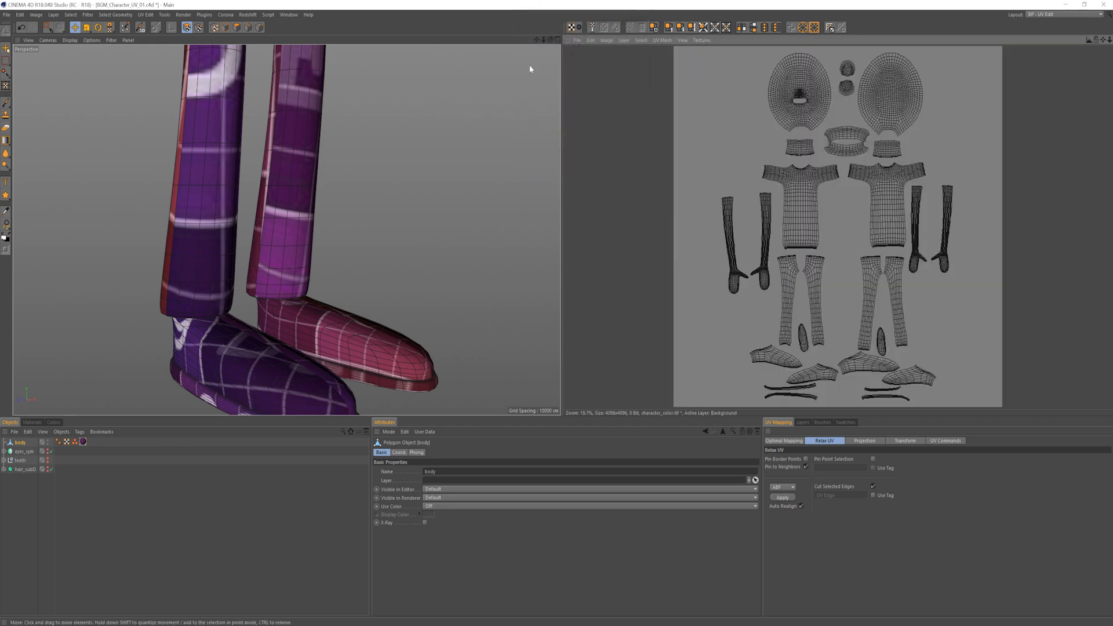
click(623, 40)
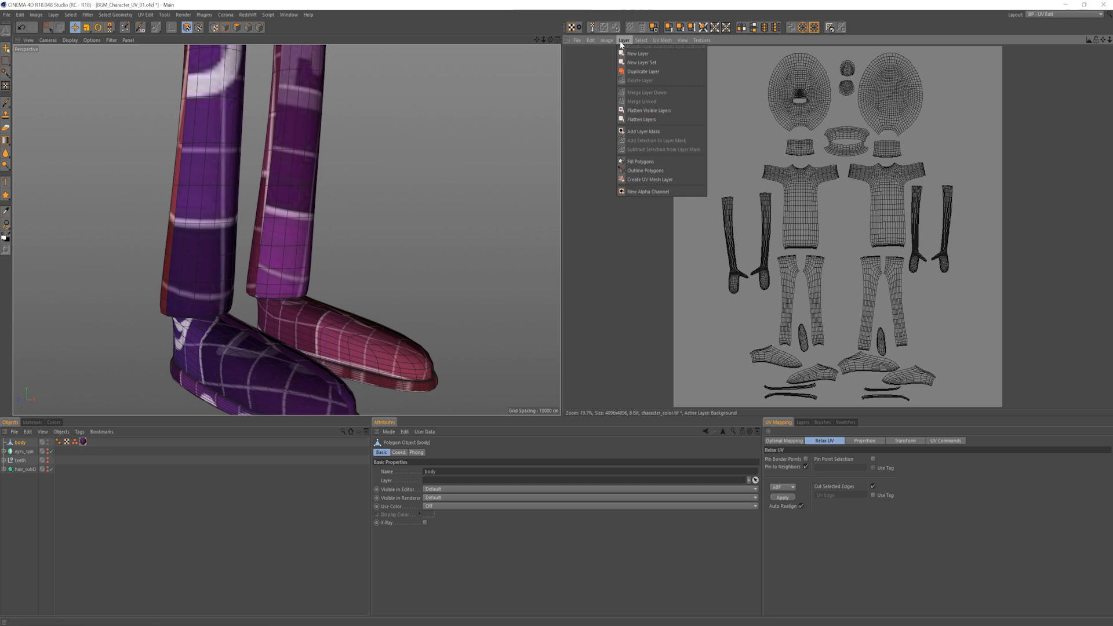
click(660, 181)
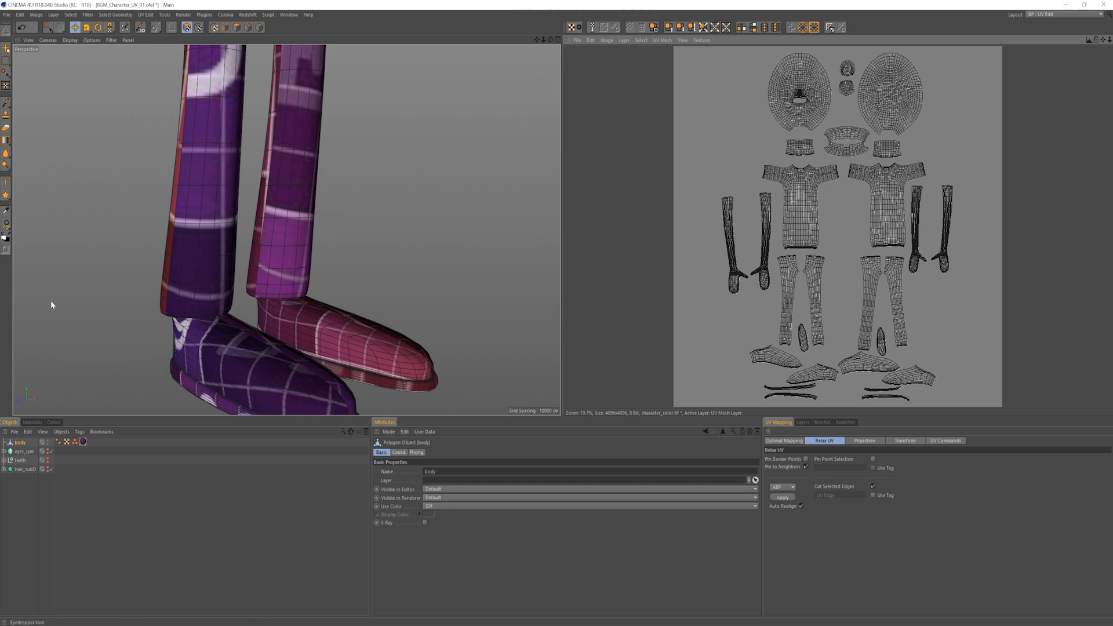
Step: Save the texture in PSD format as character_color.psd in the project's tex folder
click(575, 41)
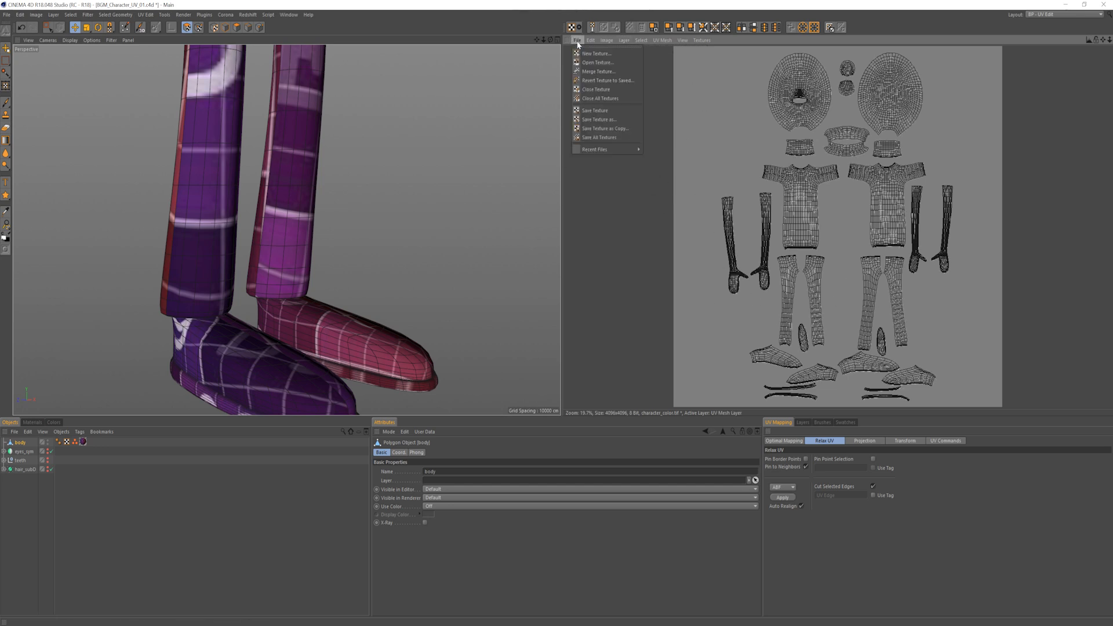
click(592, 113)
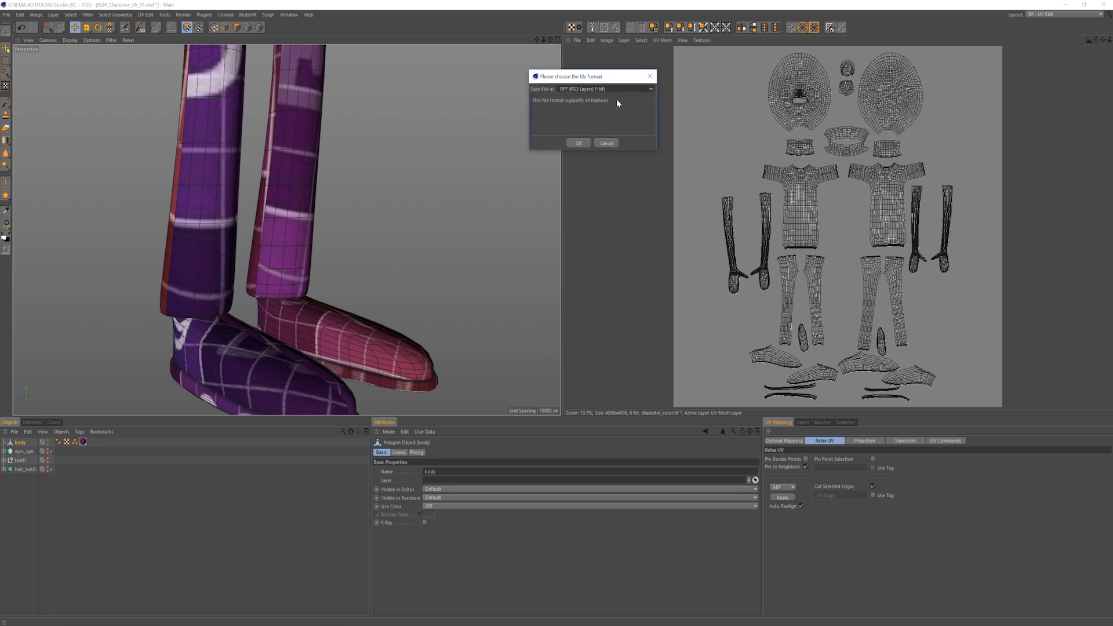
click(587, 90)
click(584, 125)
click(578, 143)
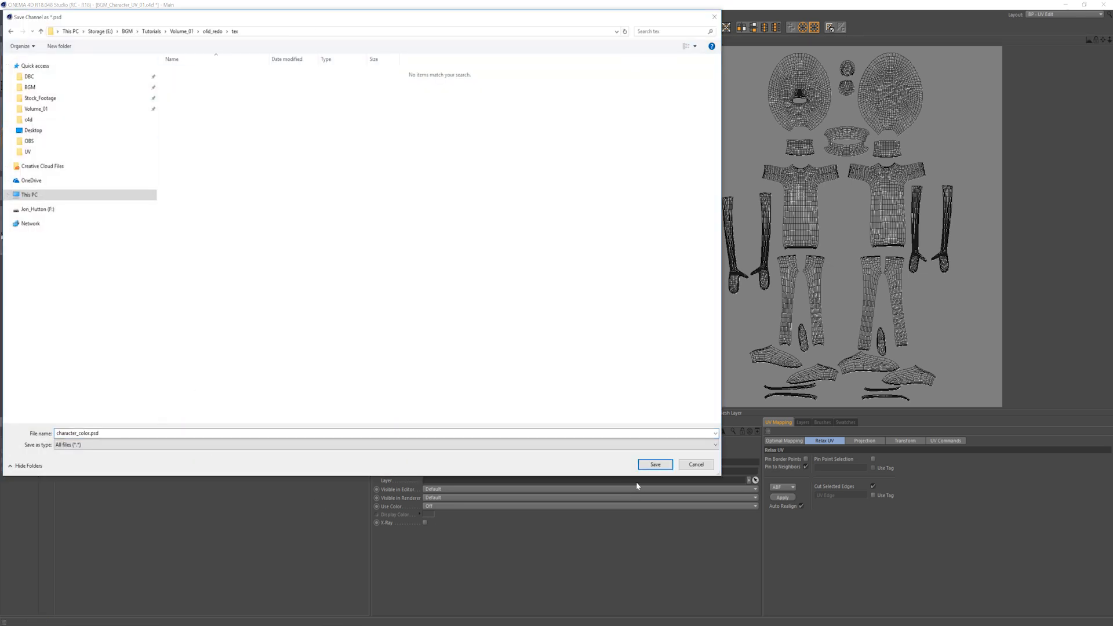
click(643, 465)
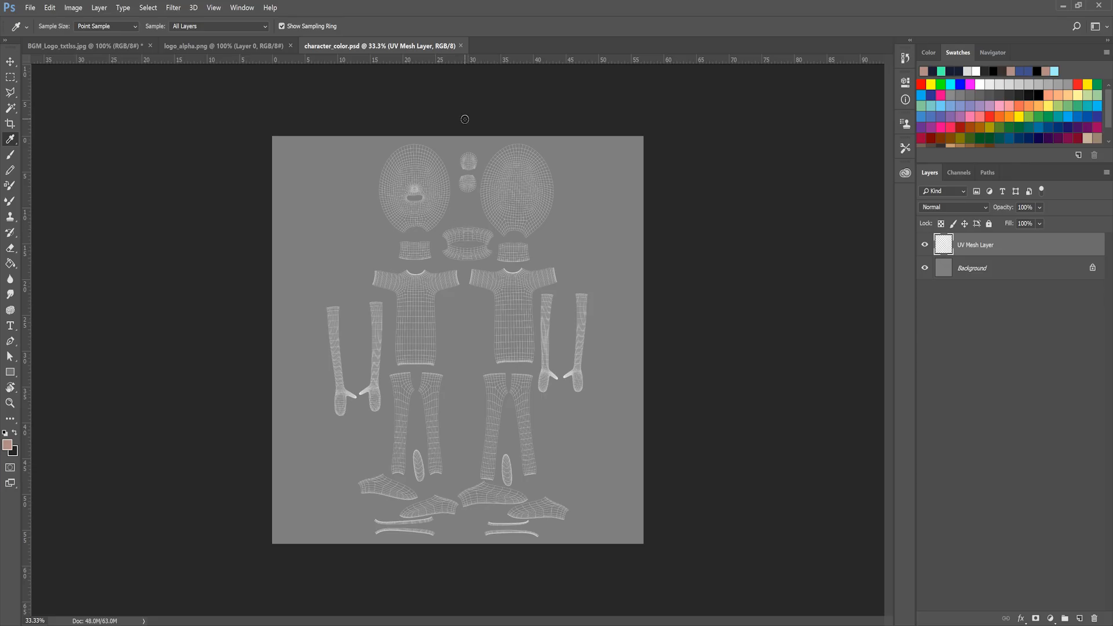
Step: In Photoshop, lock the UV Mesh Layer and paste the BGM_Logo_txtlss image, scaled down beside the back head island
click(988, 224)
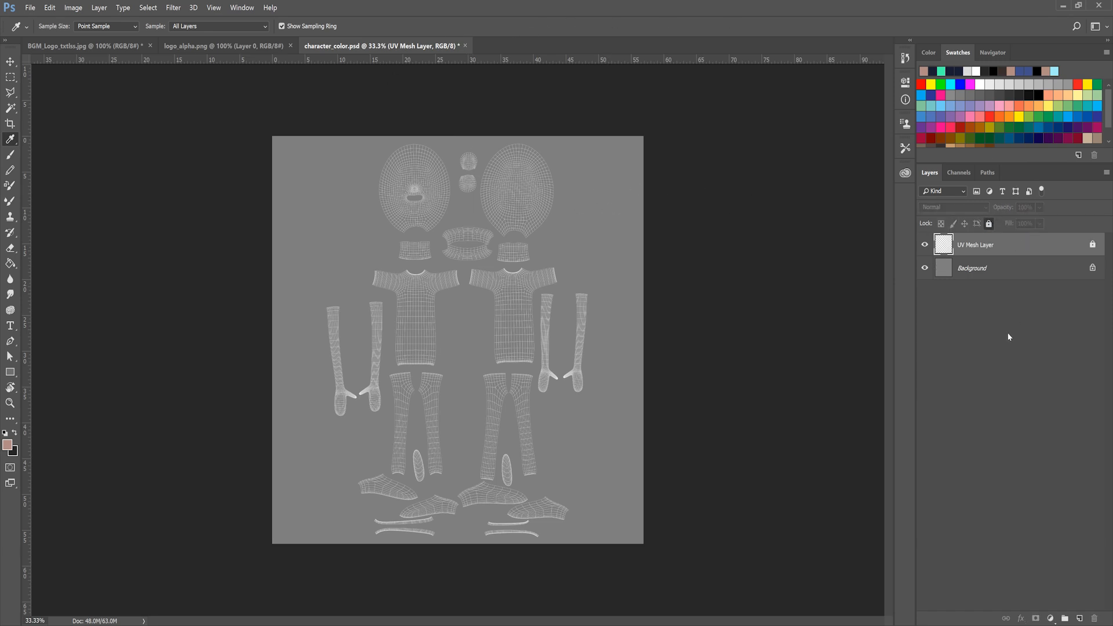
click(61, 47)
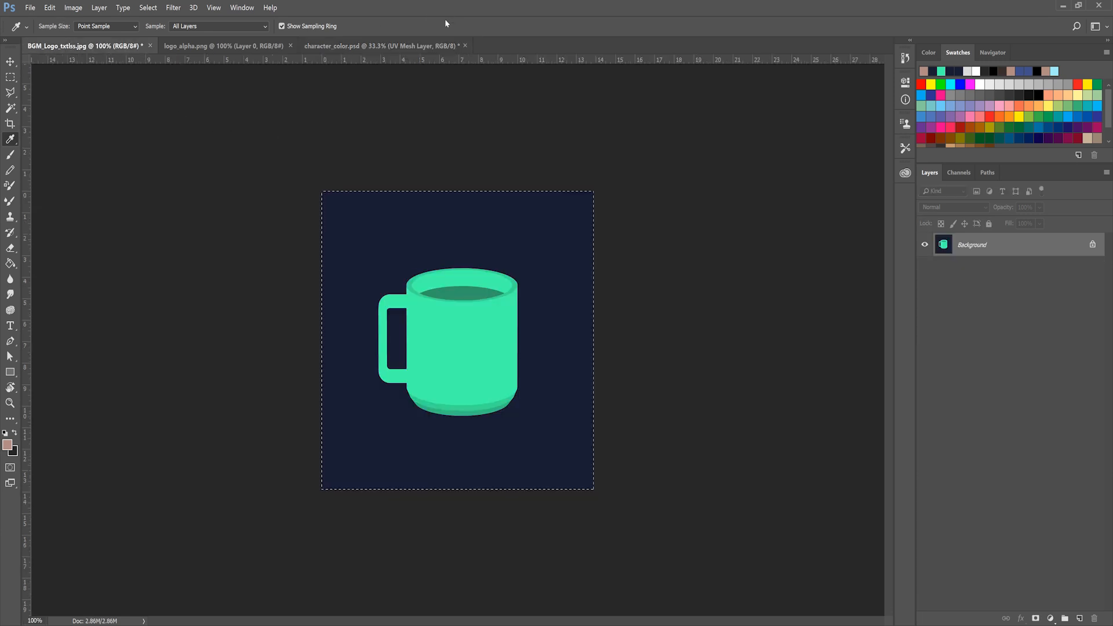
click(423, 47)
key(ctrl+v)
key(v)
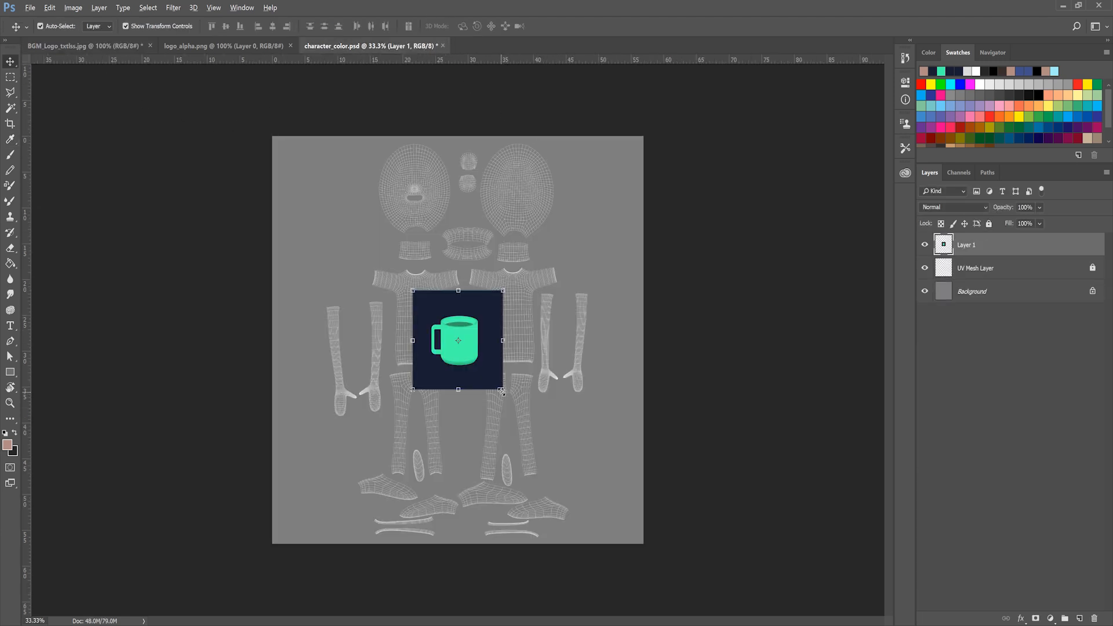
drag(502, 391, 615, 191)
key(Return)
click(434, 94)
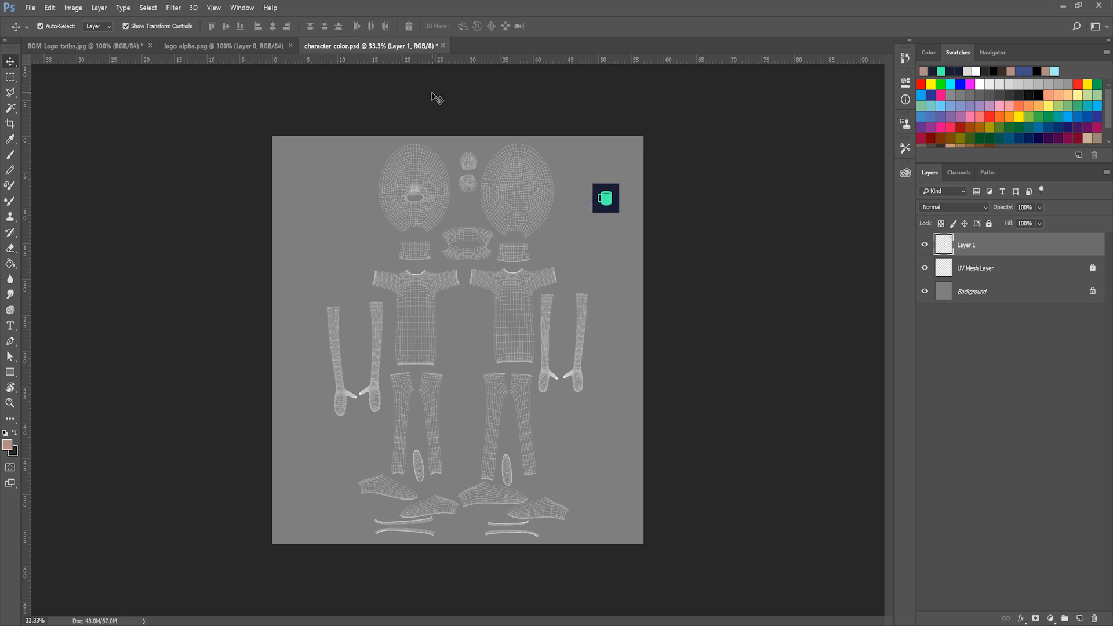
Step: Paste the transparent mug from logo_alpha.png into character_color.psd as a new layer
click(246, 51)
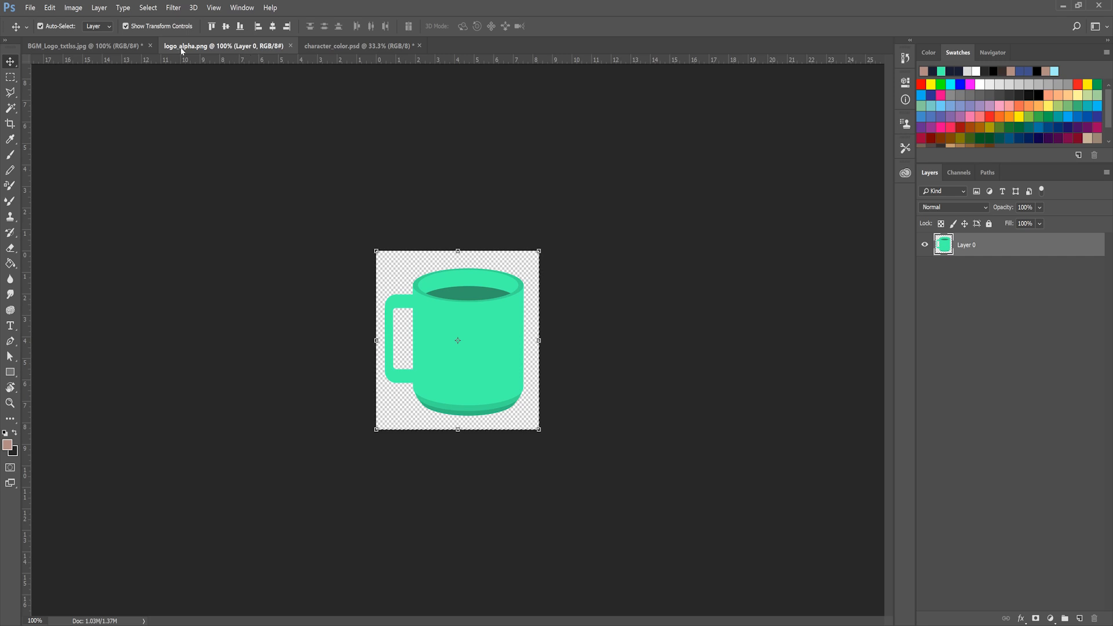
click(371, 51)
key(ctrl+v)
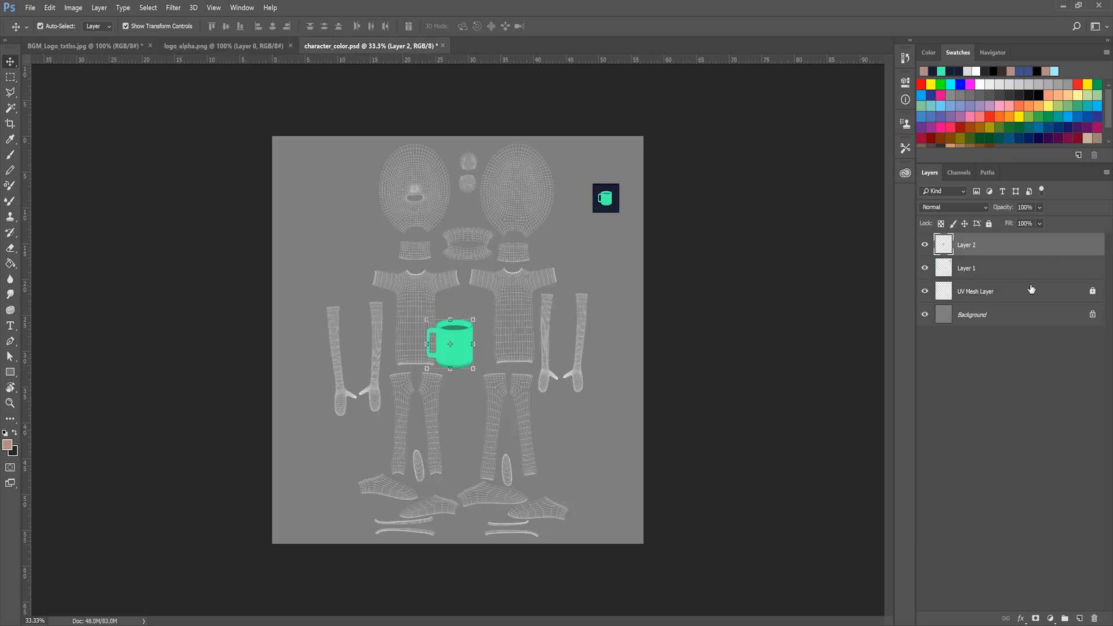
Step: Turn the pasted mug layer into a smart object named logo and place it below the UV Mesh Layer
double_click(972, 249)
text(logo)
key(Return)
drag(978, 249, 1026, 301)
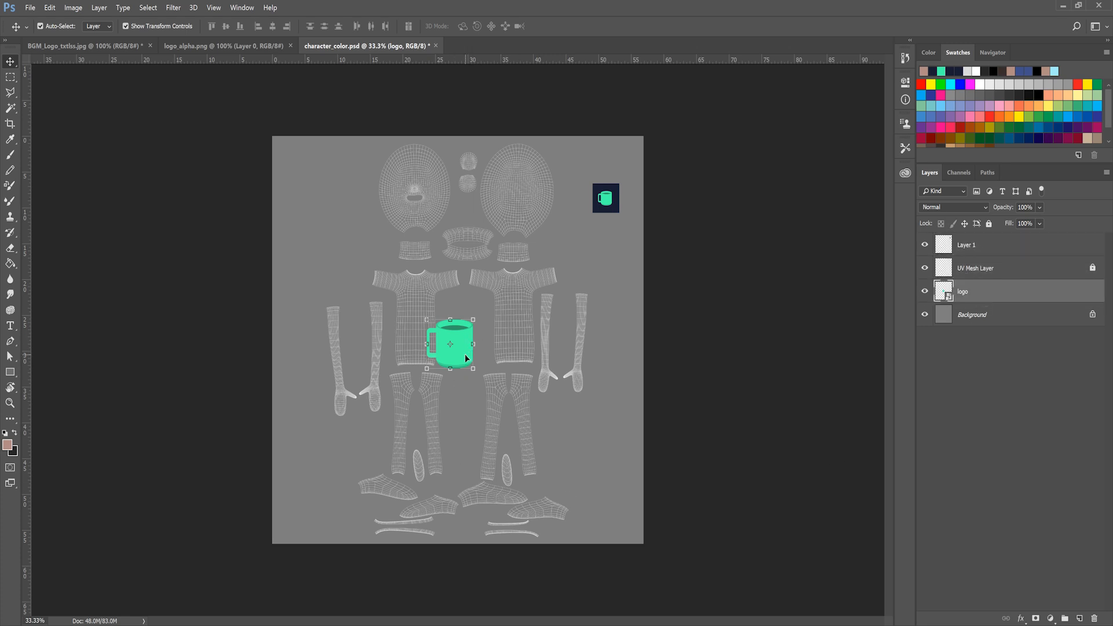
Step: Move the mug logo onto the front shirt island, scale it to about 46% and nudge it up to the chest
alt+scroll(465, 358, up, 2)
ctrl+drag(462, 359, 392, 307)
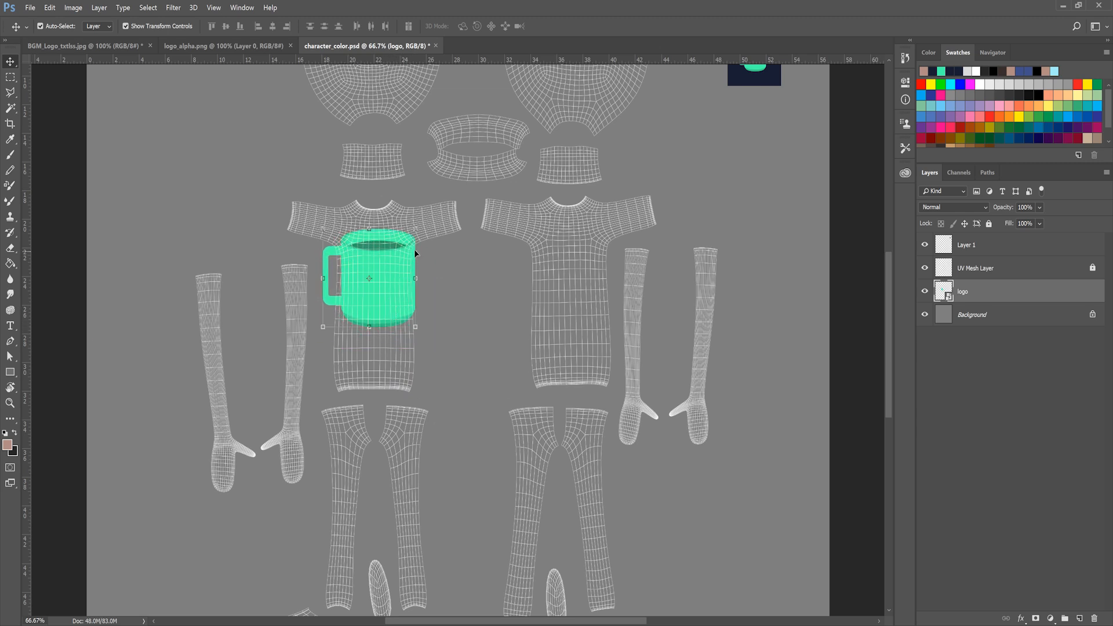
alt+drag(416, 225, 400, 260)
key(shift+Right)
key(shift+Right)
key(shift+Up)
key(shift+Up)
key(shift+Up)
key(shift+Up)
key(shift+Up)
key(shift+Up)
key(shift+Up)
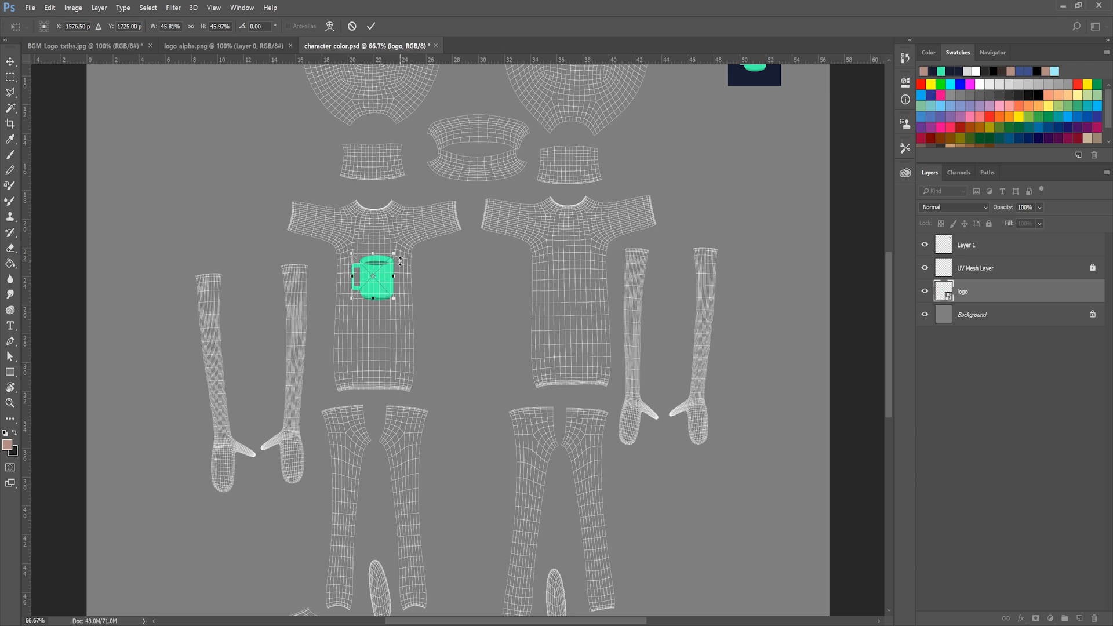
key(shift+Up)
key(shift+Up)
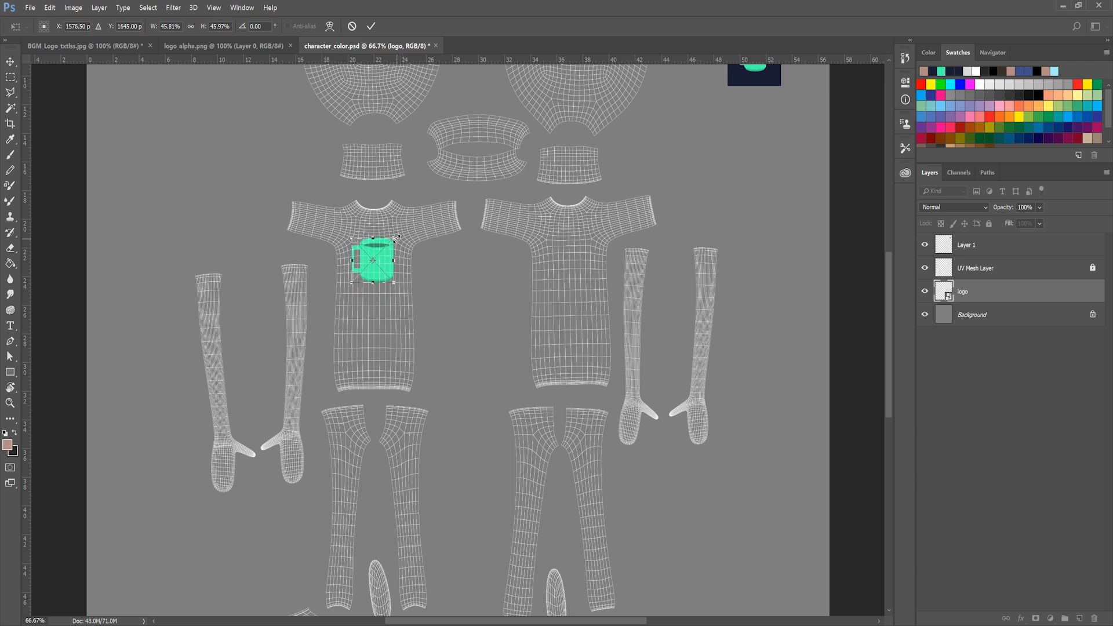
Step: Shrink the mug logo on the shirt's chest to about 37% around its centre and apply the transform
alt+drag(396, 238, 392, 242)
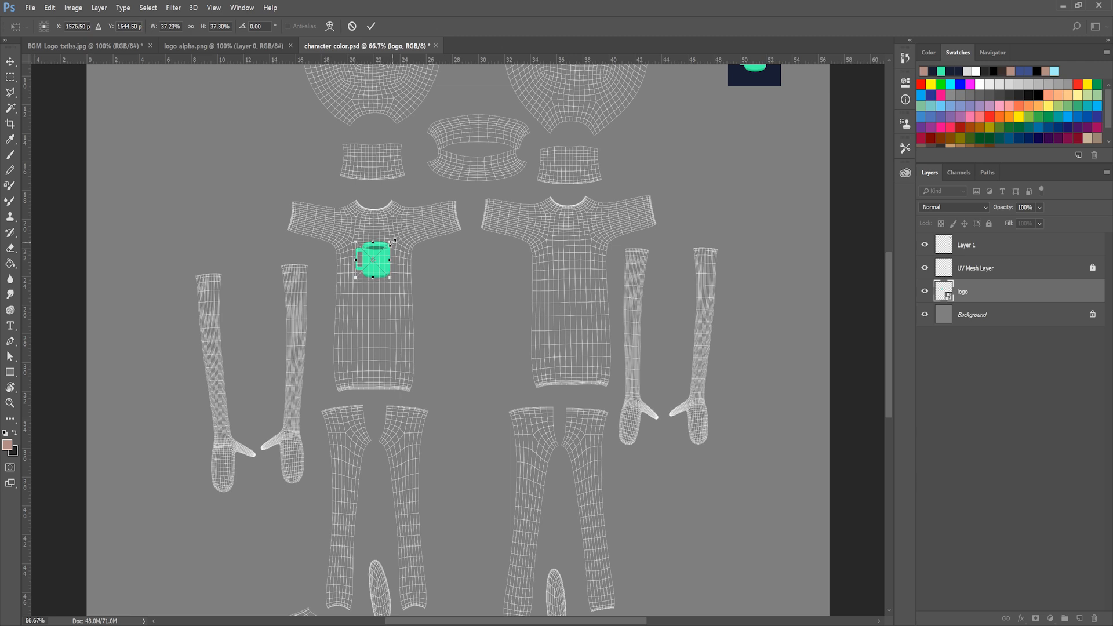
key(Return)
click(471, 289)
Step: Move Layer 1 with the small reference logo below the UV Mesh Layer in the layer order
key(ctrl+minus)
key(ctrl+minus)
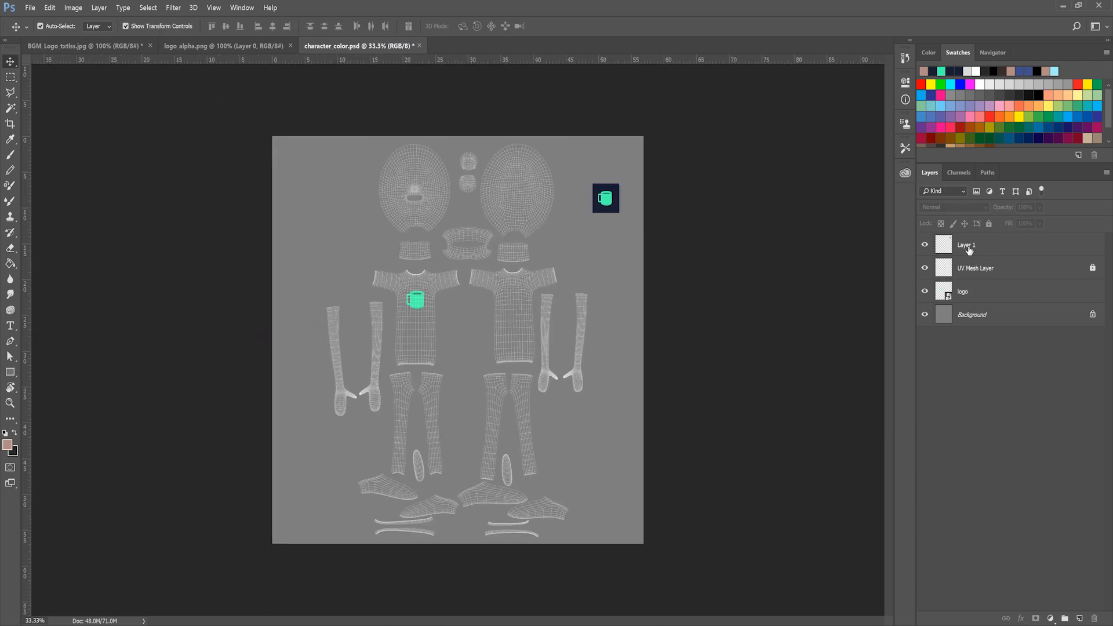
drag(968, 250, 982, 280)
key(u)
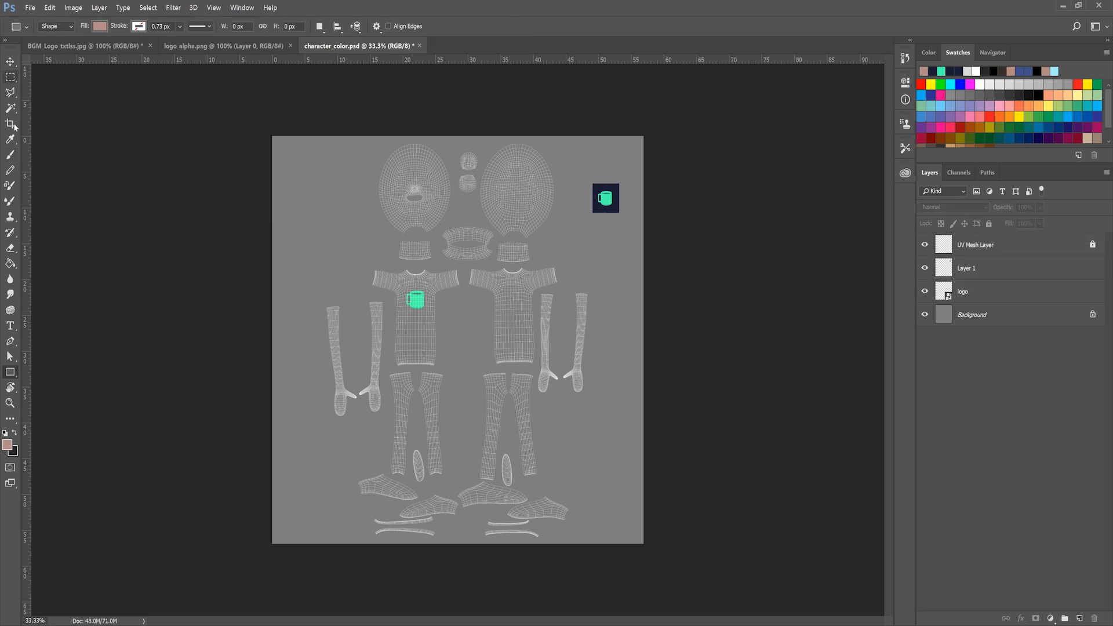
Step: Draw a 273 px skin-coloured square in the empty area right of the UV islands and place a duplicate to its right
drag(571, 229, 628, 270)
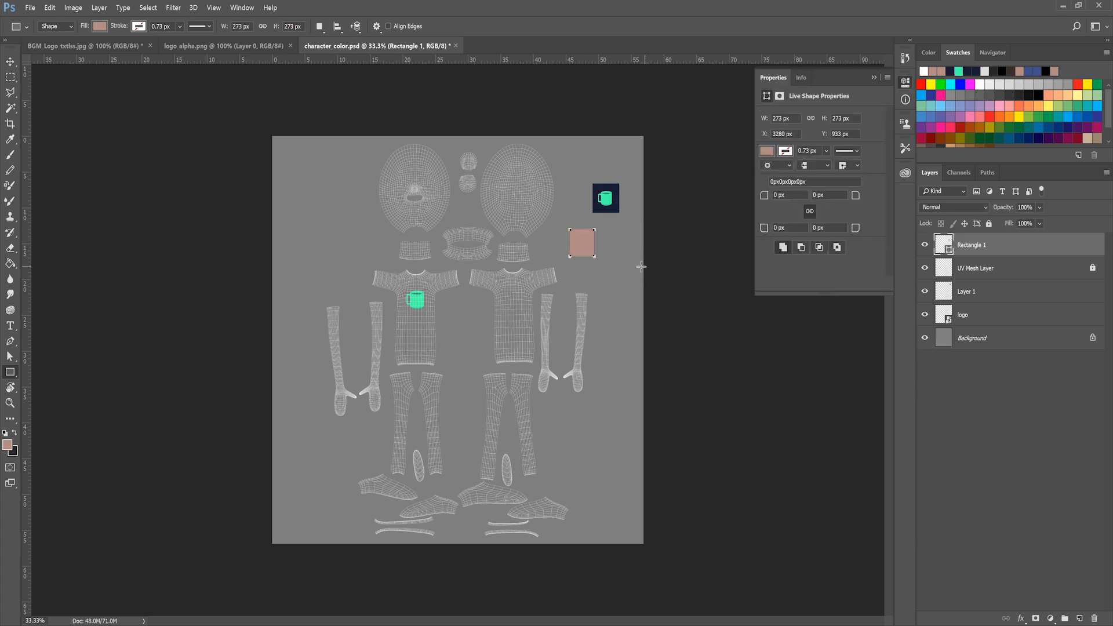
key(ctrl+j)
key(v)
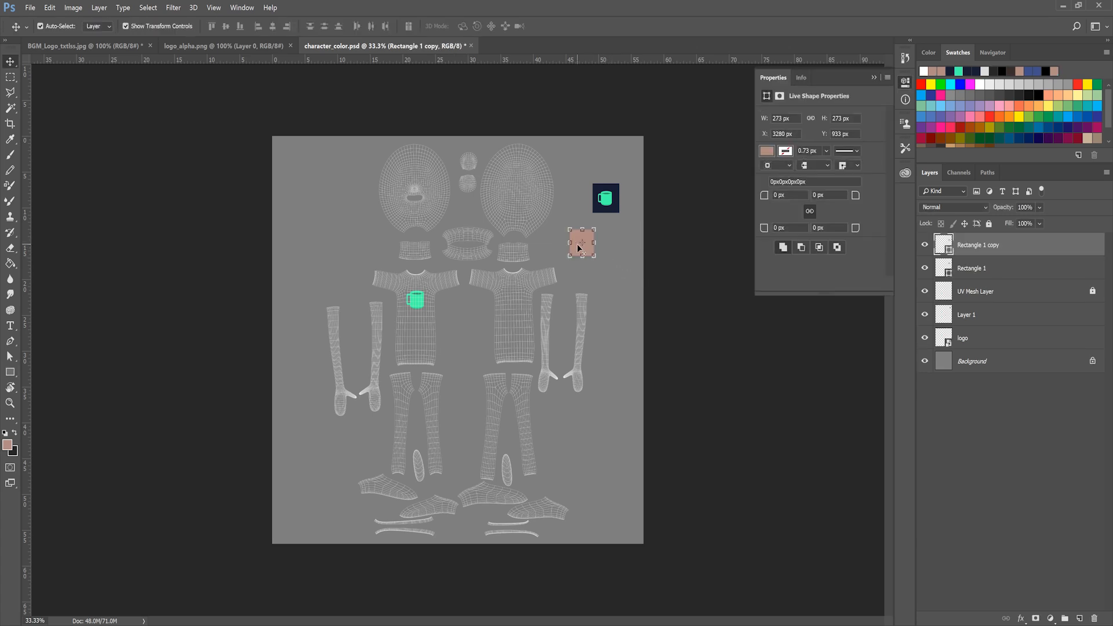
key(ctrl+t)
drag(592, 253, 622, 253)
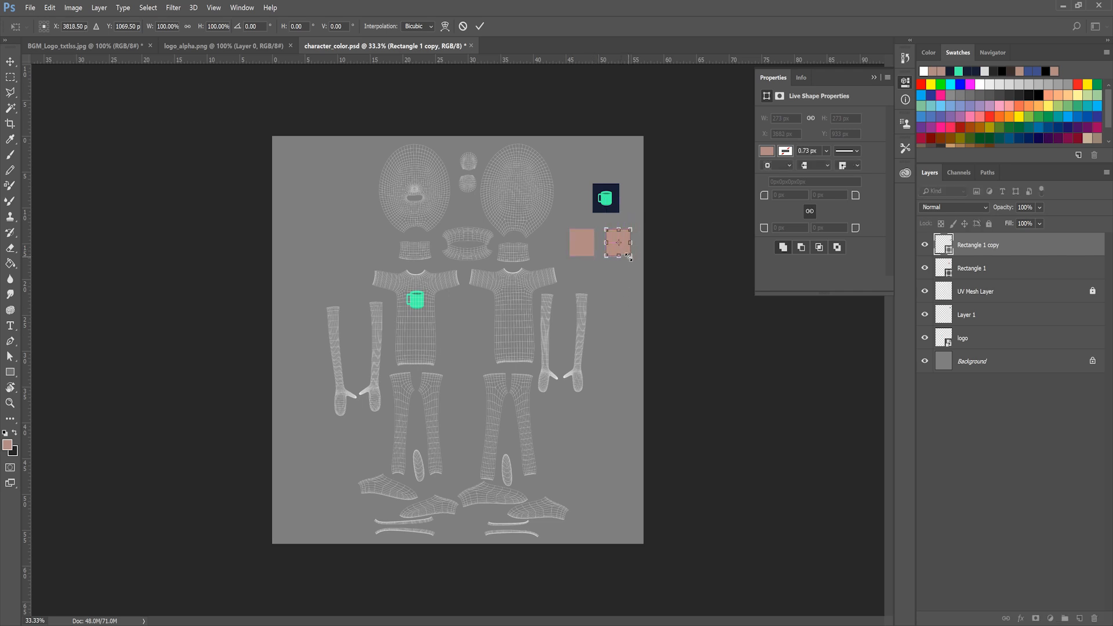
Step: Duplicate the right-hand skin-coloured square and place the copy directly below it
key(ctrl+plus)
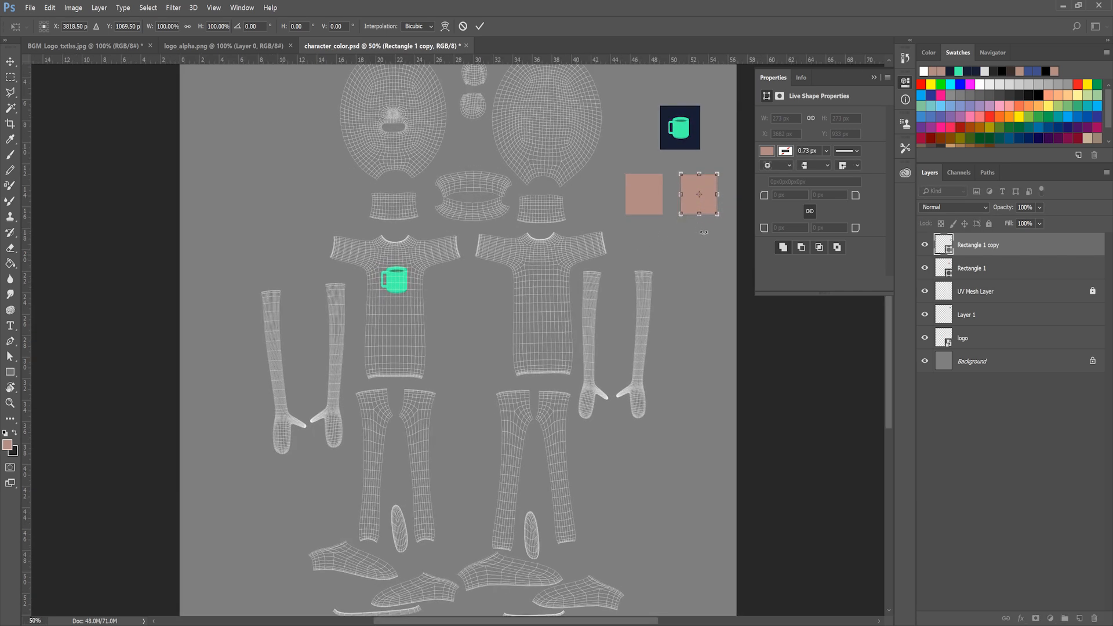
drag(704, 211, 713, 260)
key(ctrl+z)
key(Return)
key(ctrl+j)
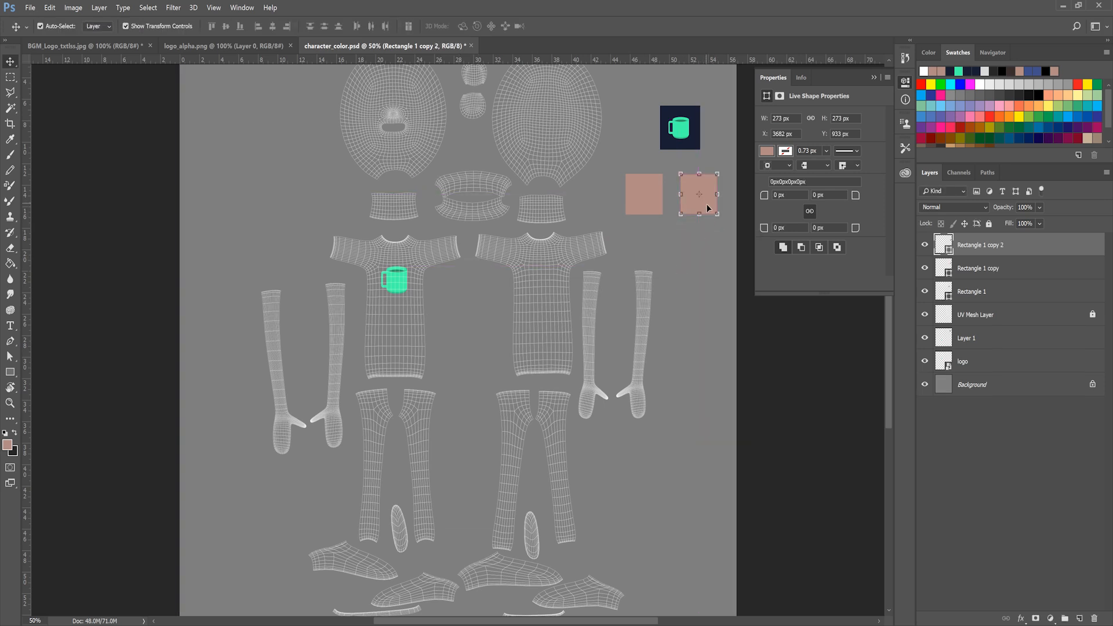
drag(706, 205, 708, 259)
click(988, 451)
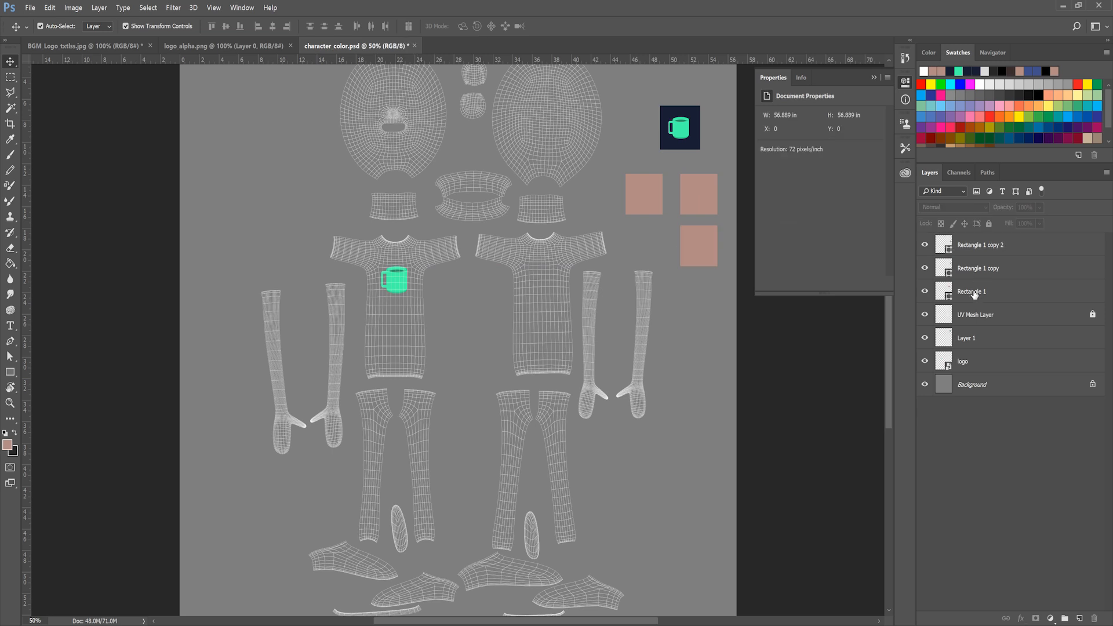
Step: Group the three rectangle layers and name the group color_guide
click(975, 292)
shift+click(987, 246)
drag(988, 254, 1064, 618)
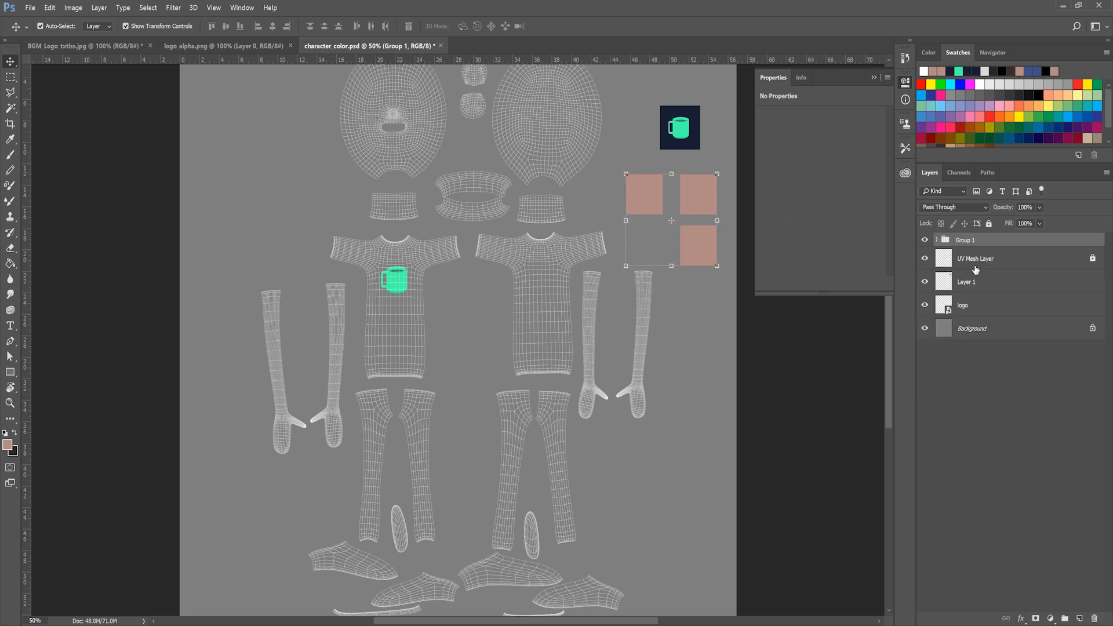
double_click(966, 240)
text(color_guide)
key(Return)
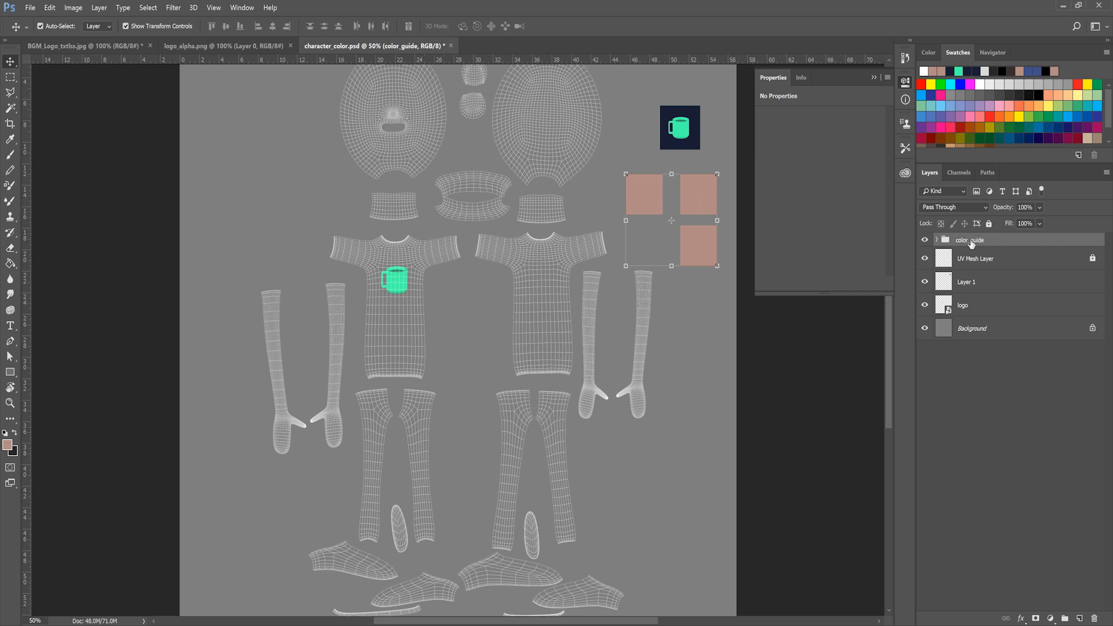
Step: Fill the upper-right swatch square, Rectangle 1 copy, with the recently used dark navy
click(936, 240)
click(707, 196)
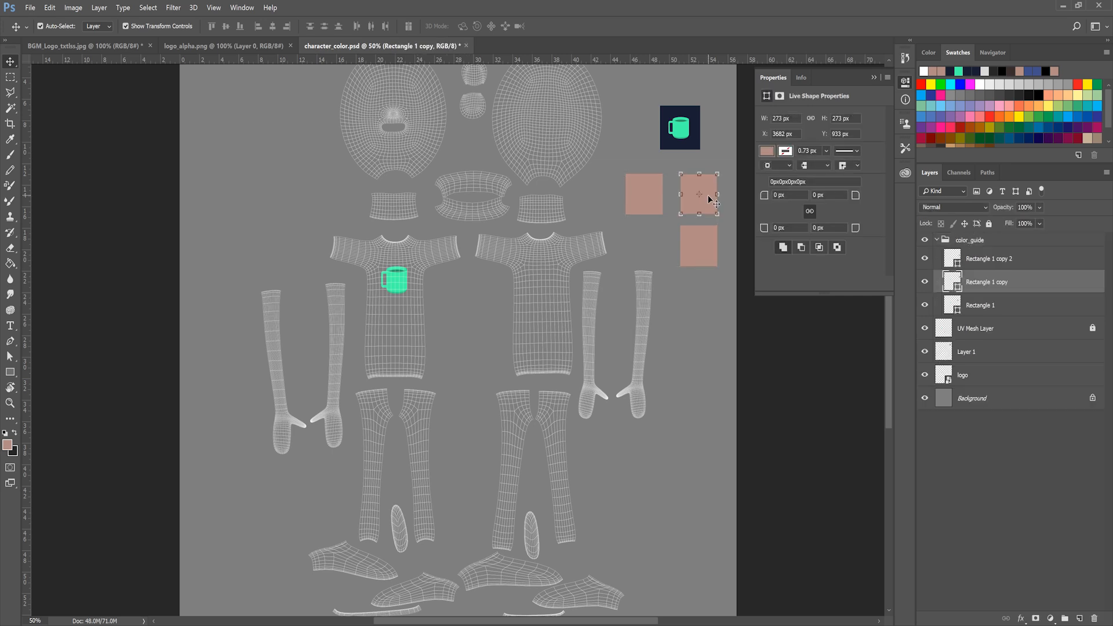
key(u)
click(98, 27)
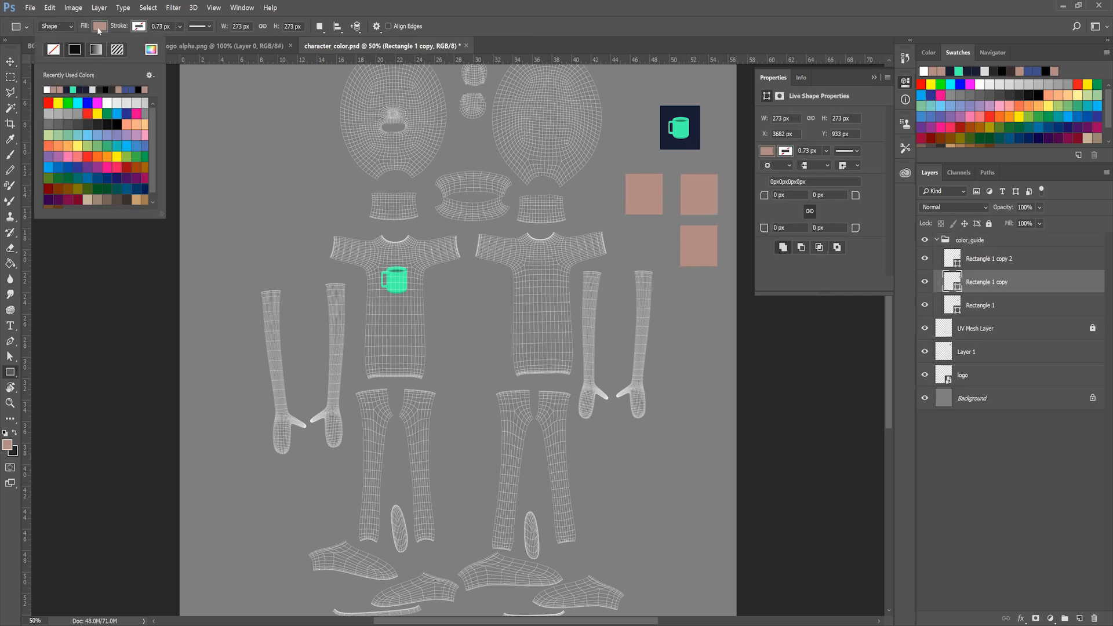
click(85, 89)
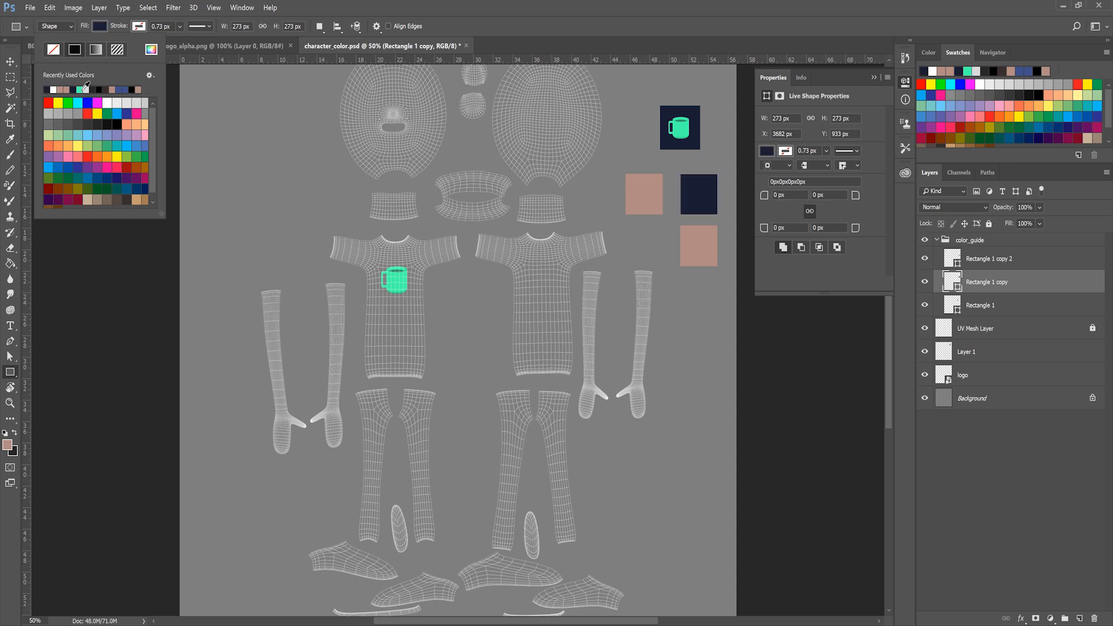
click(11, 61)
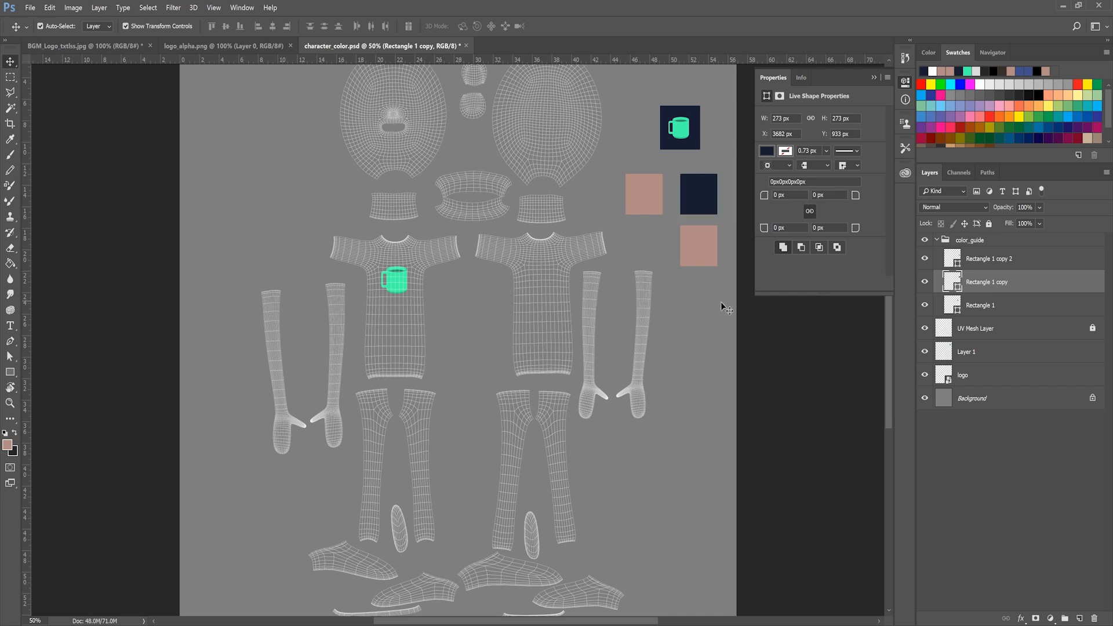
Step: Fill the lower swatch square, Rectangle 1 copy 2, with the recently used medium blue
click(691, 262)
key(u)
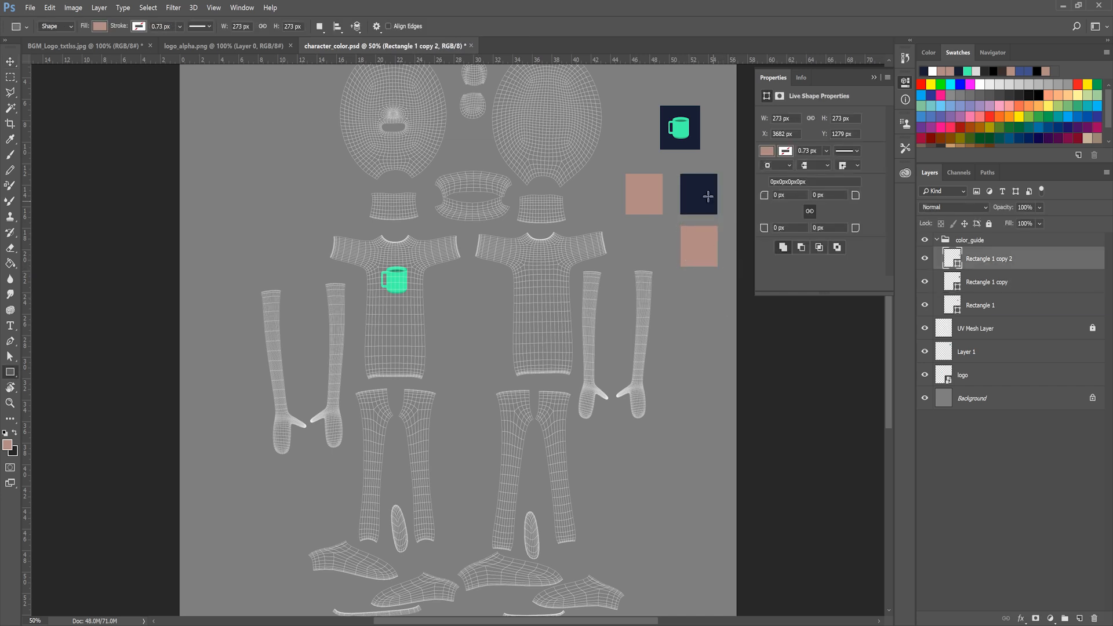
click(99, 27)
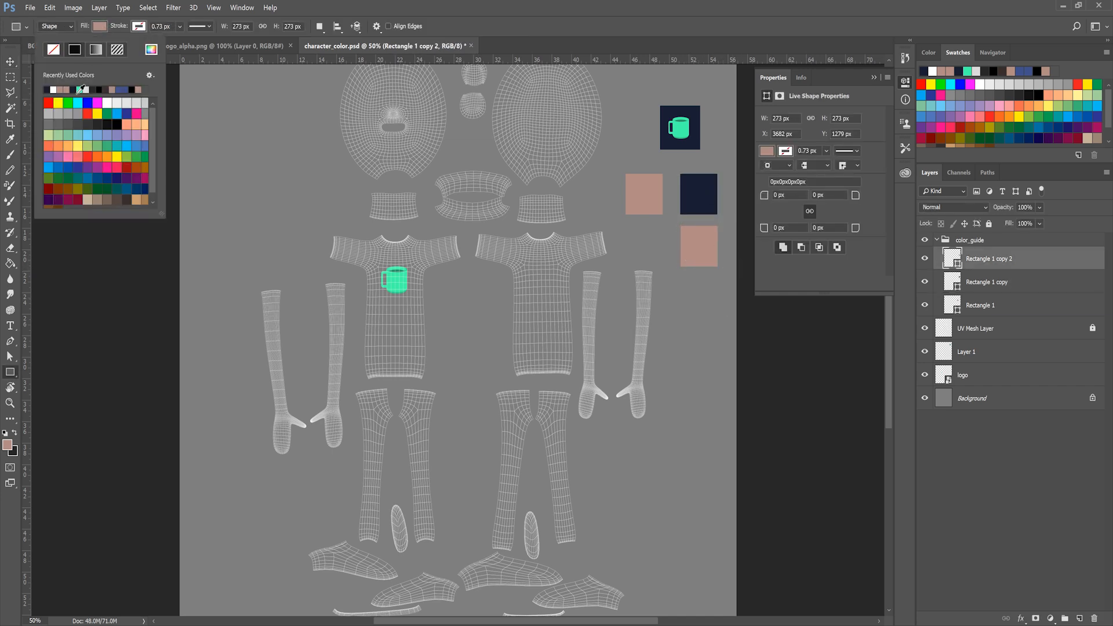
click(120, 88)
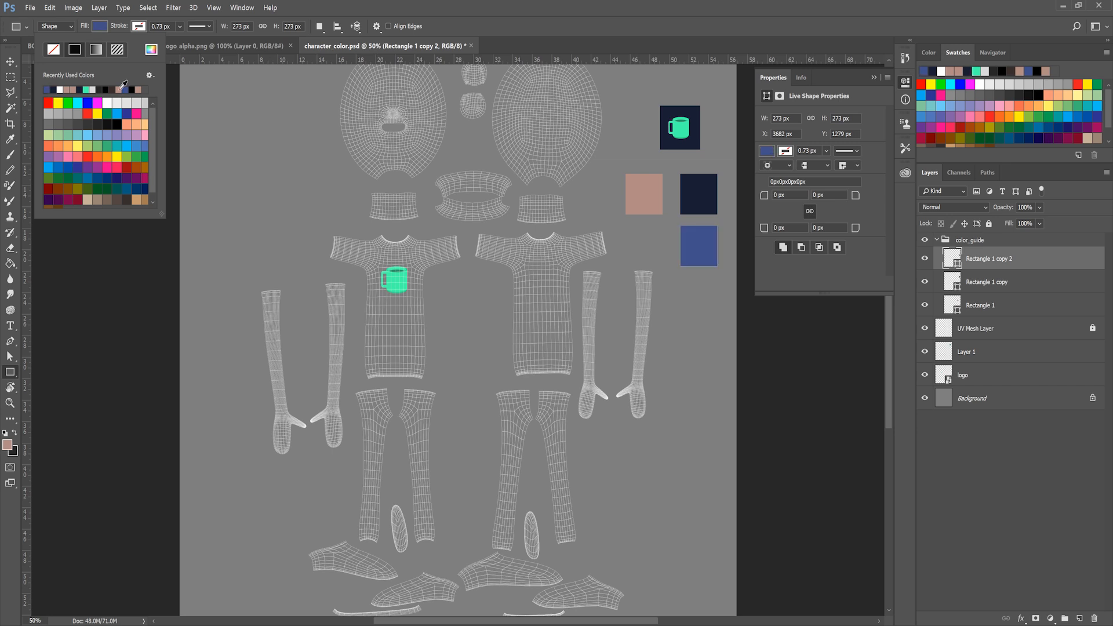
click(10, 61)
click(224, 119)
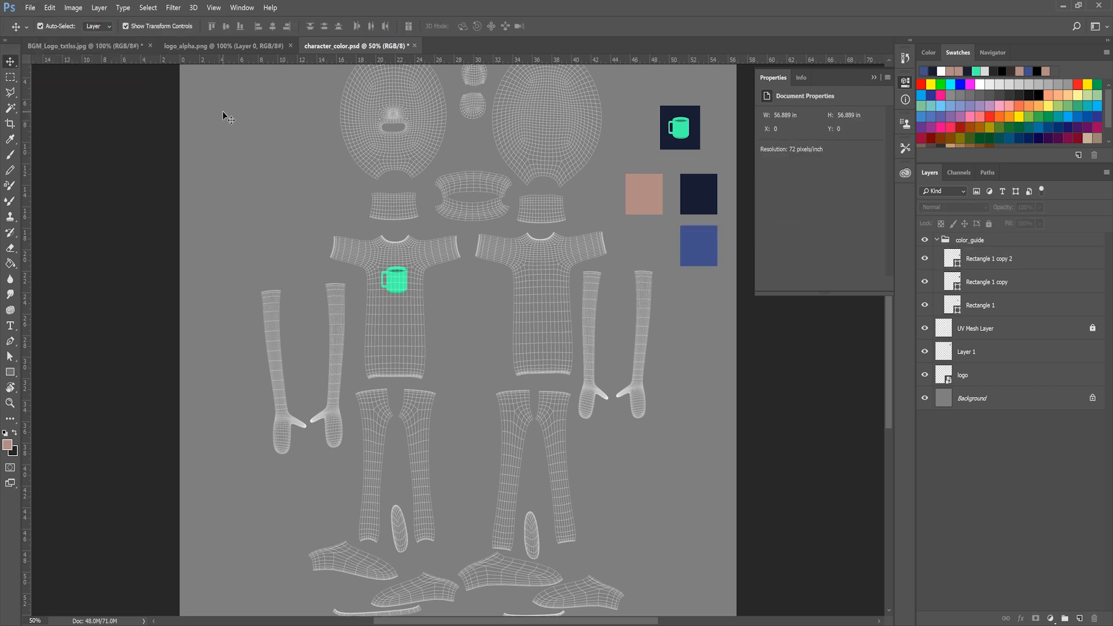
Step: Collapse the color_guide group and delete Layer 1 with the small reference logo
click(935, 244)
click(936, 241)
click(689, 140)
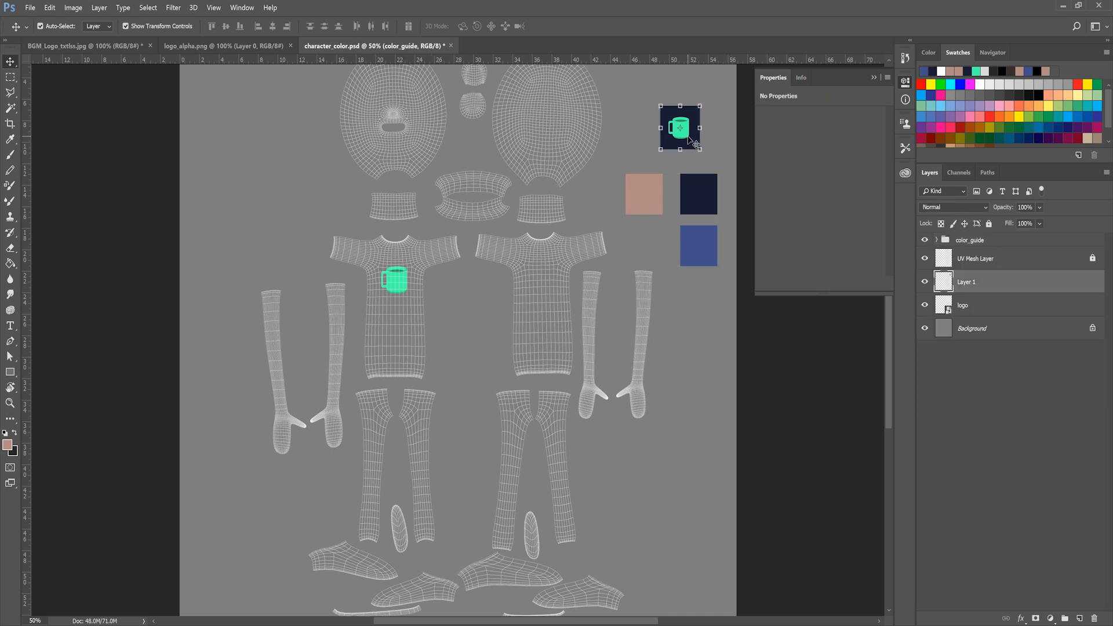
key(Delete)
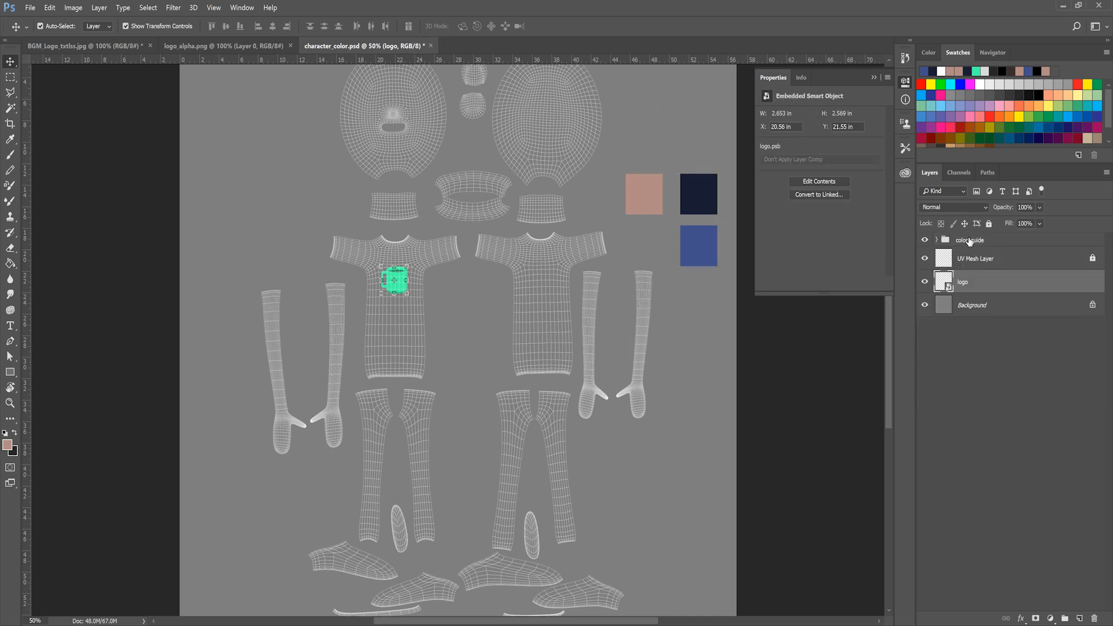
Step: Lock the color_guide group completely
click(969, 240)
click(989, 224)
click(869, 394)
click(978, 265)
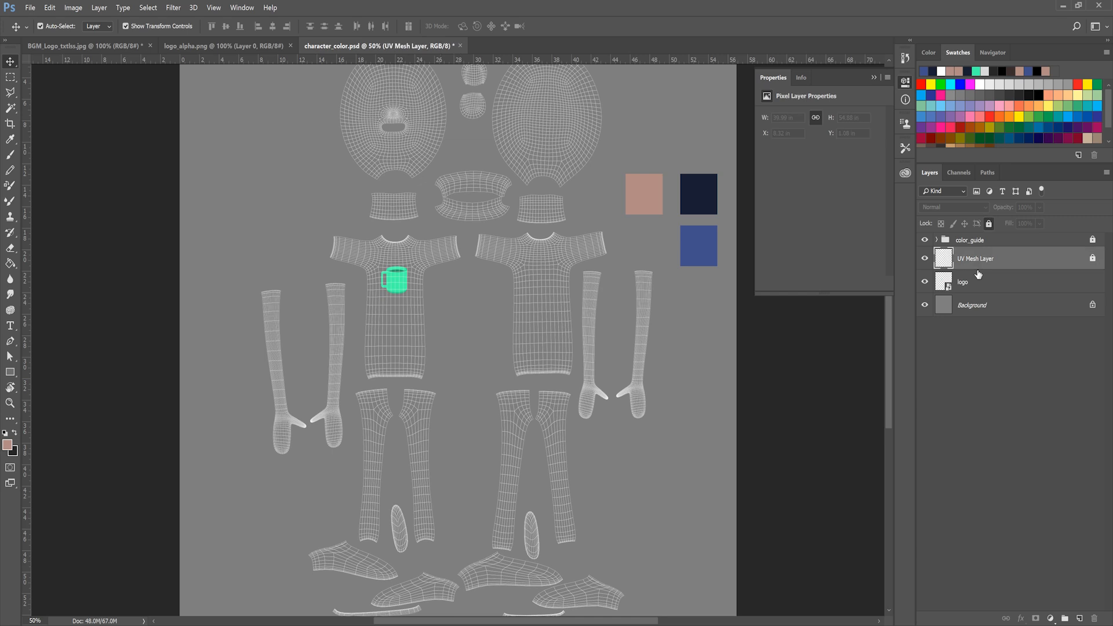
Step: Create a new layer named skin and place it between the logo layer and the Background
click(970, 289)
key(ctrl+shift+n)
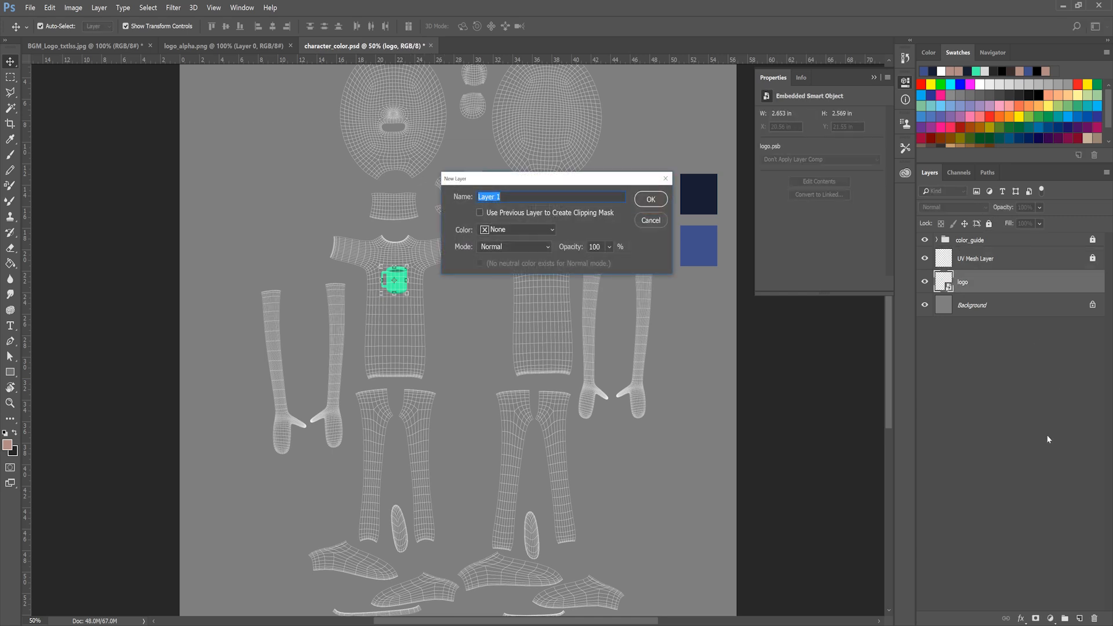
text(skin)
key(Return)
drag(992, 299, 981, 317)
Step: Fill the whole skin layer with the colour sampled from the skin swatch and hide the layer
key(i)
click(640, 183)
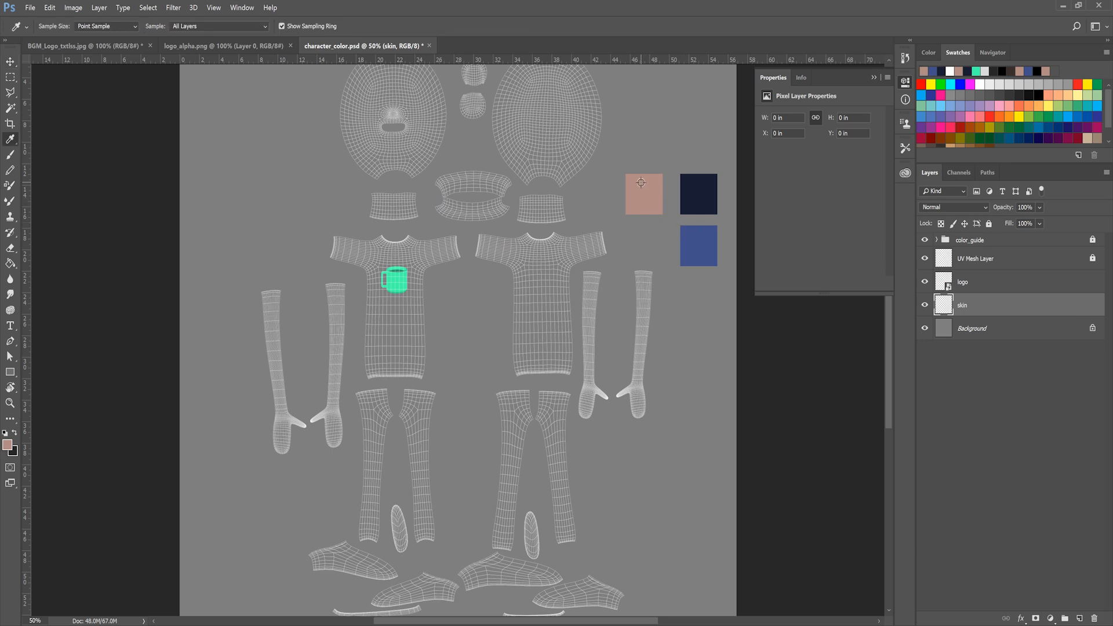
key(g)
click(642, 149)
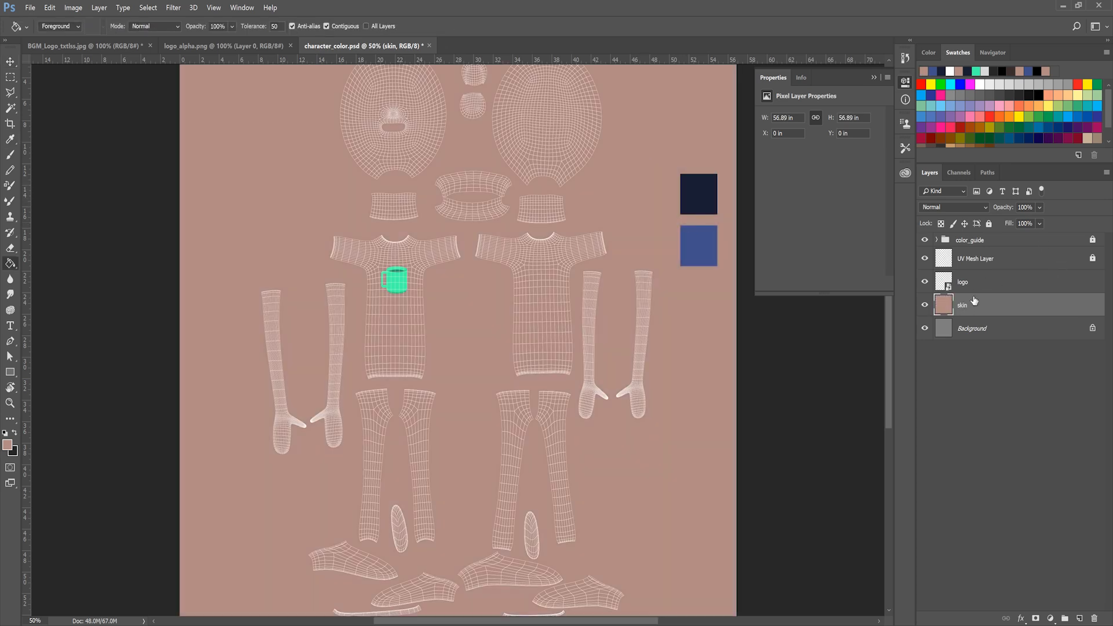
click(921, 305)
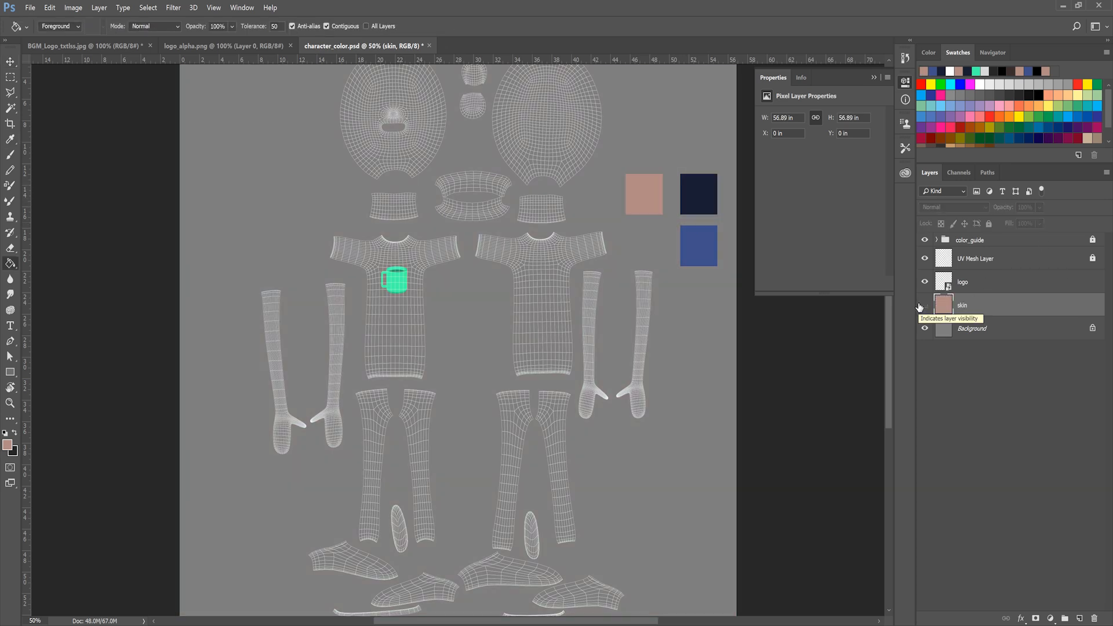
Step: Create a new layer named shirt above the skin layer
key(ctrl+shift+n)
text(shirt)
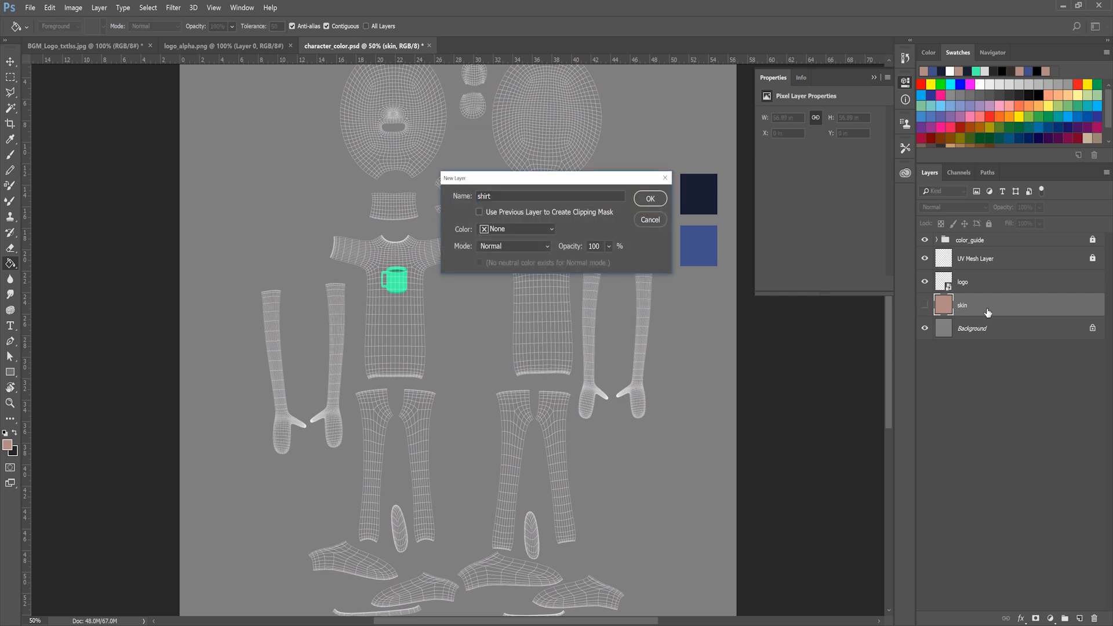
key(Return)
Step: Select the area around the front and back shirt islands with one closed Polygonal Lasso outline
key(l)
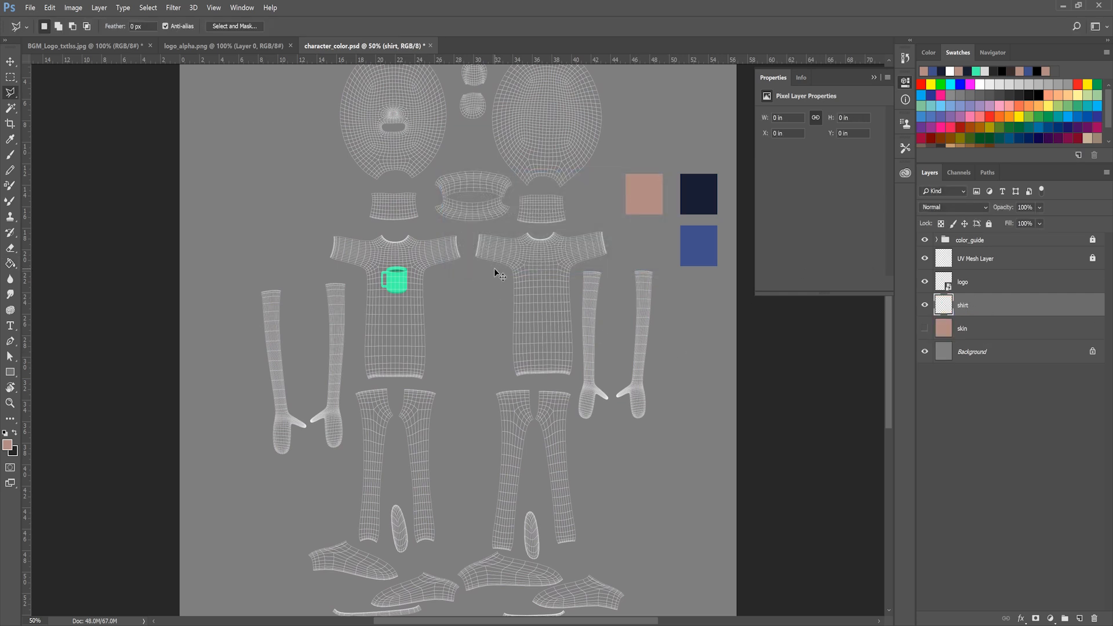
key(ctrl+plus)
click(391, 191)
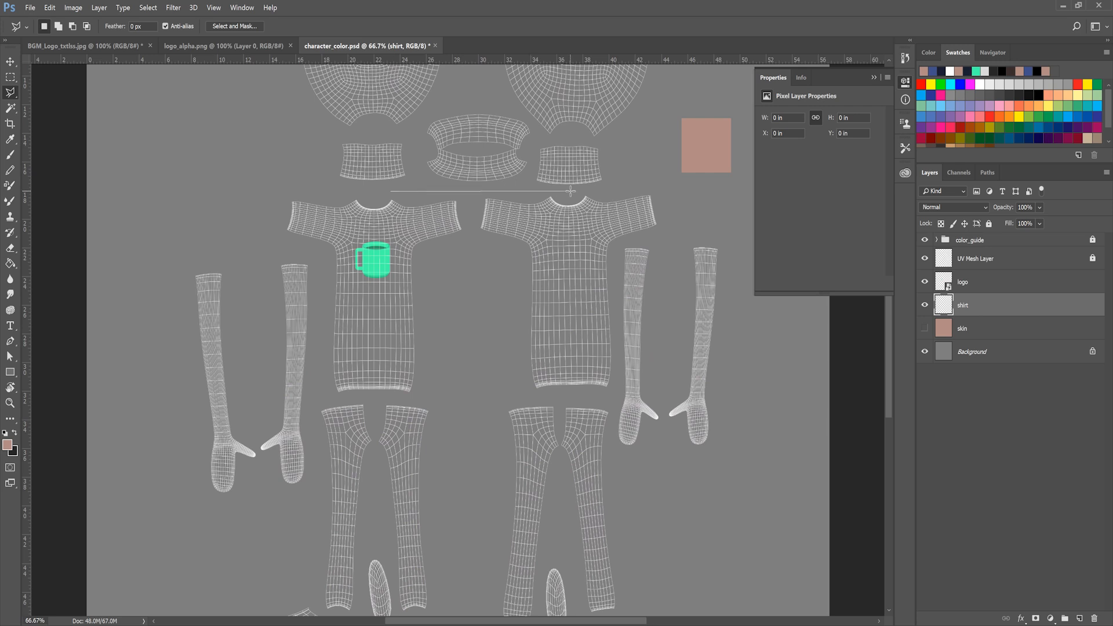
click(667, 190)
click(654, 240)
click(617, 246)
click(613, 392)
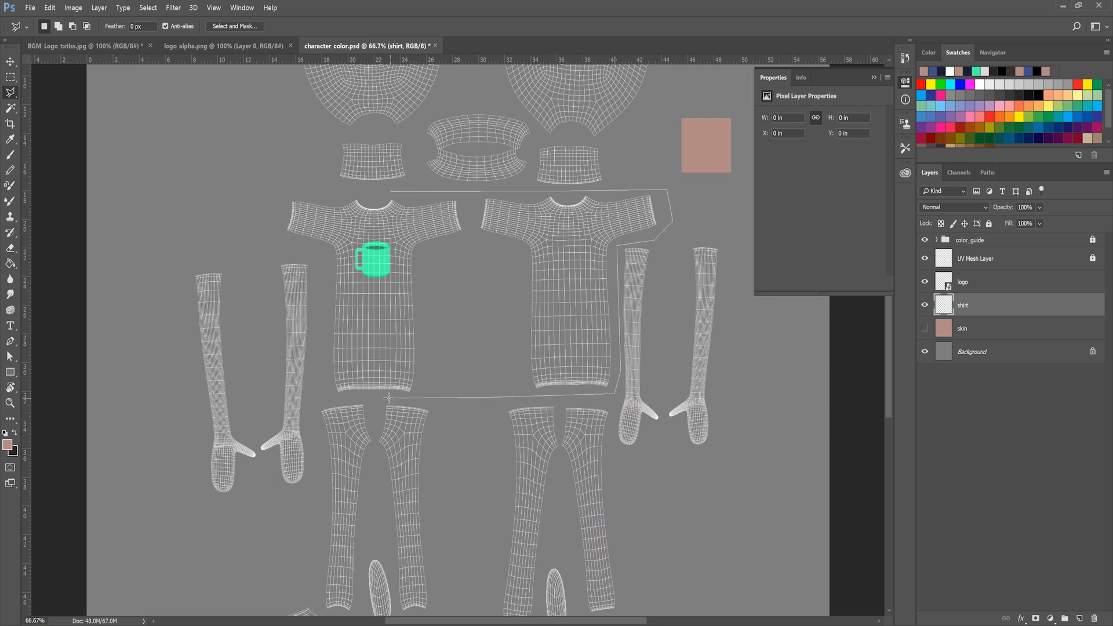
click(314, 398)
click(317, 253)
click(253, 251)
click(262, 175)
double_click(340, 190)
Step: Fill the shirt selection with the dark navy sampled from the colour guide, undoing the first fill in the wrong colour
key(g)
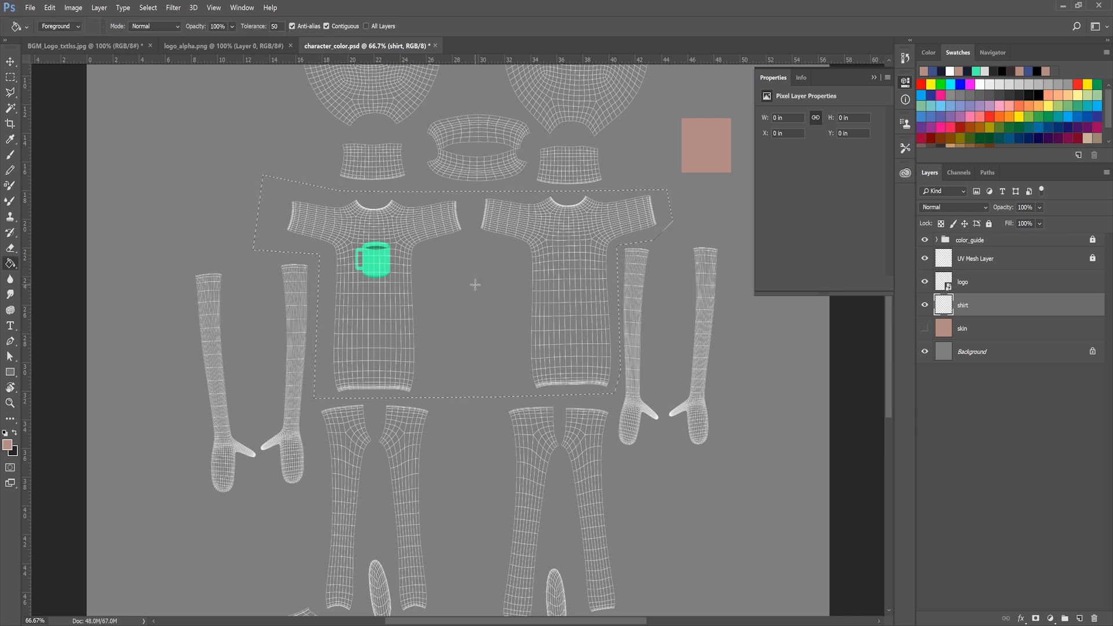
click(475, 284)
key(ctrl+z)
drag(568, 306, 387, 440)
alt+click(591, 299)
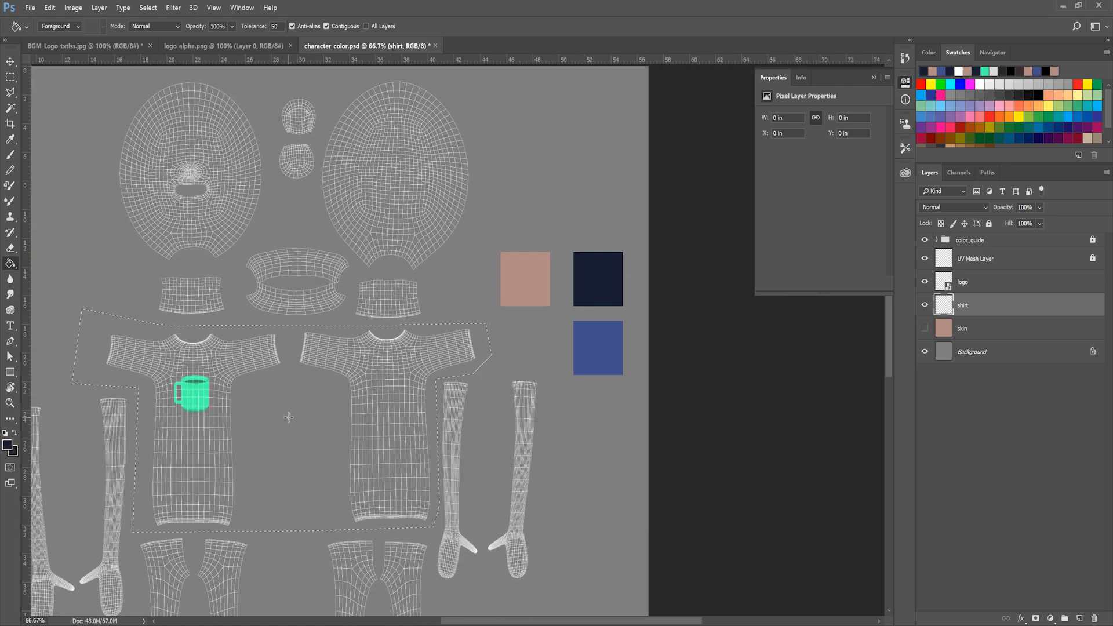
click(287, 418)
Step: Move the shirt layer below the skin layer and clear the selection
drag(970, 314, 965, 334)
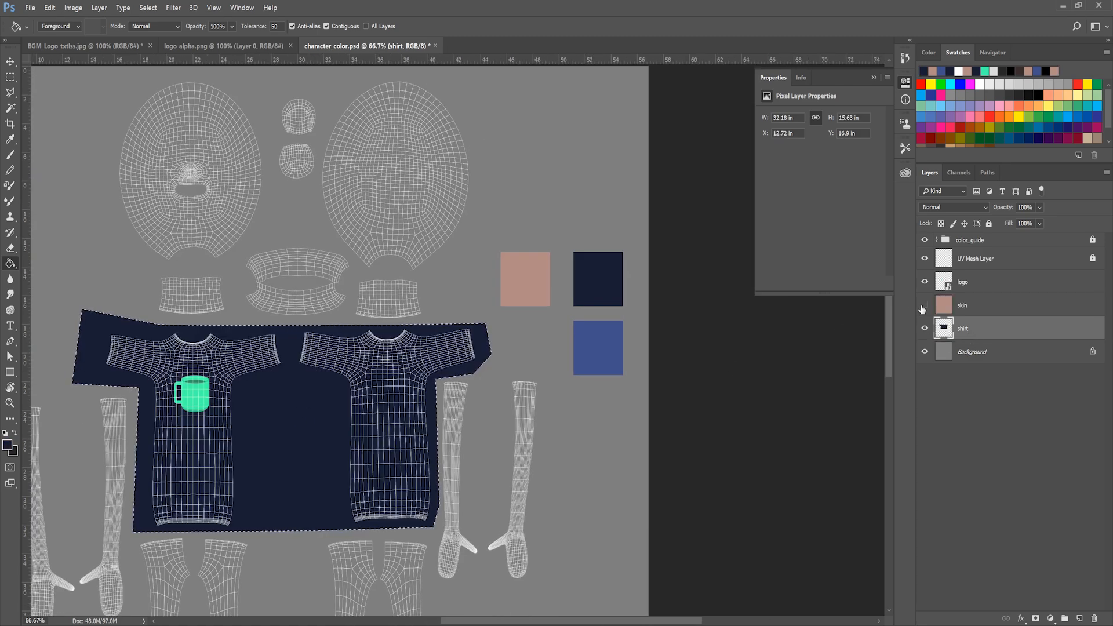
drag(351, 353, 514, 271)
key(ctrl+d)
key(m)
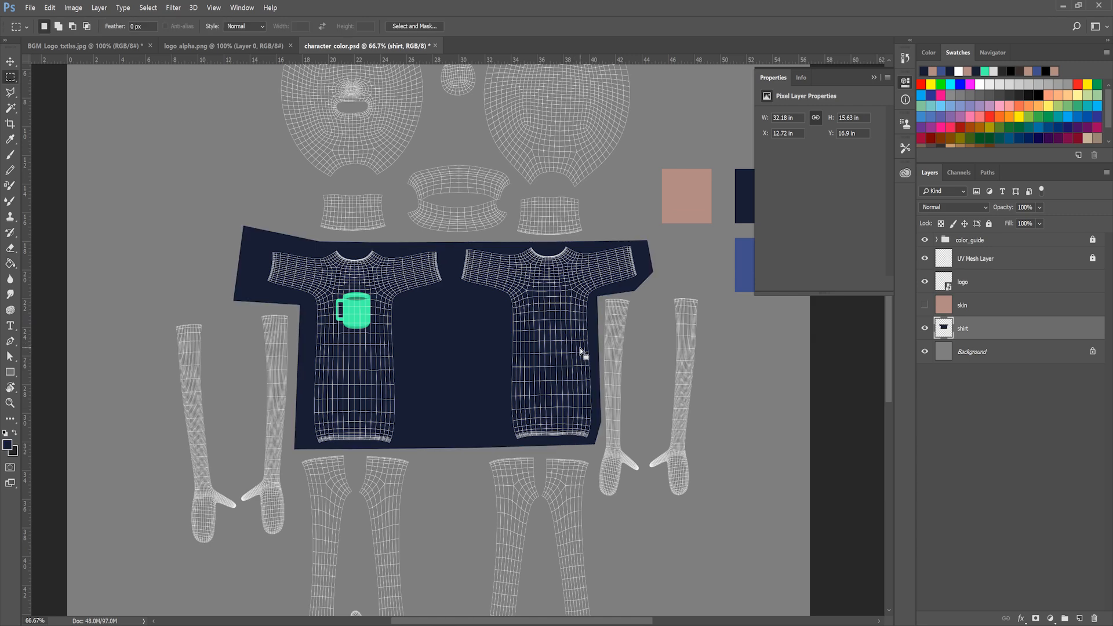
Step: Create a new layer named pants and place it below the shirt layer
key(ctrl+shift+n)
text(pants)
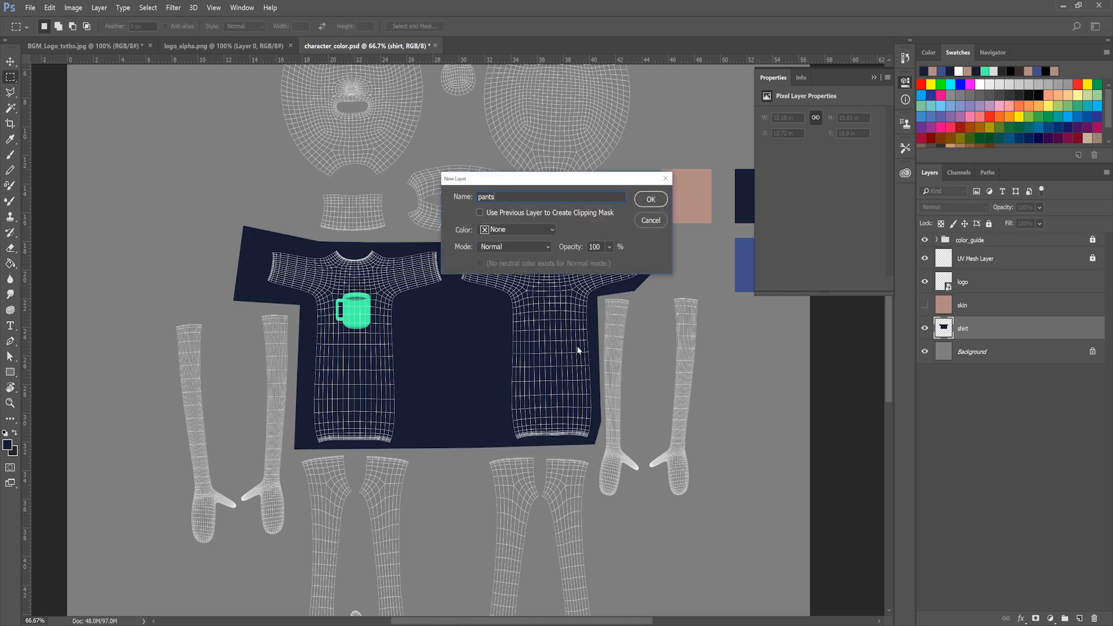
key(Return)
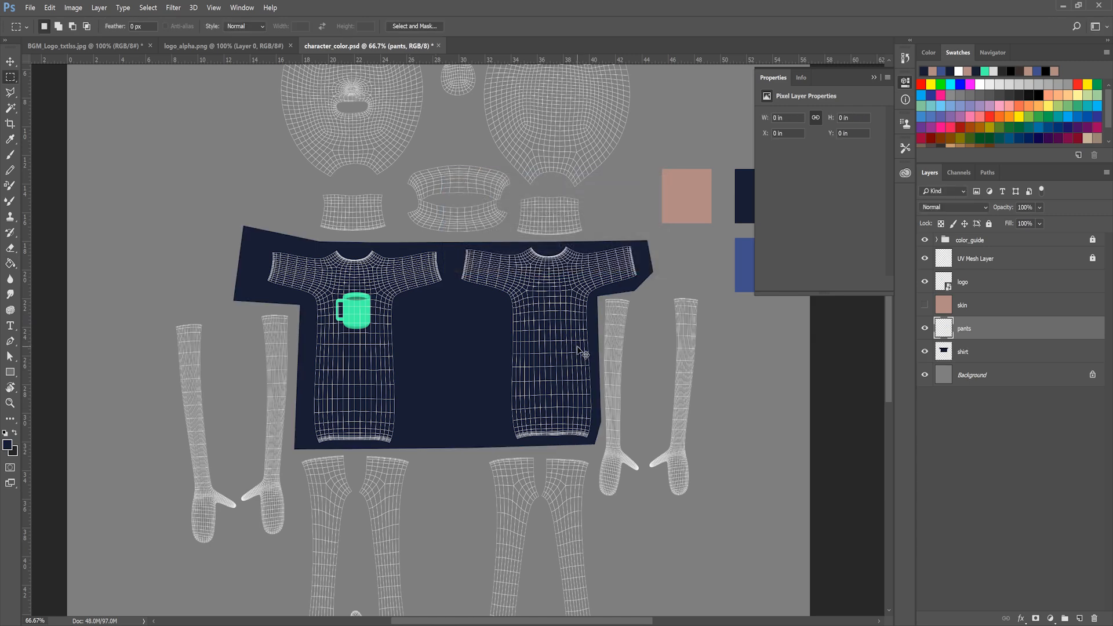
key(ctrl+bracketleft)
Step: Select the back pair of pants-leg islands with a Polygonal Lasso outline that excludes the sole island between the legs
key(l)
drag(425, 456, 479, 300)
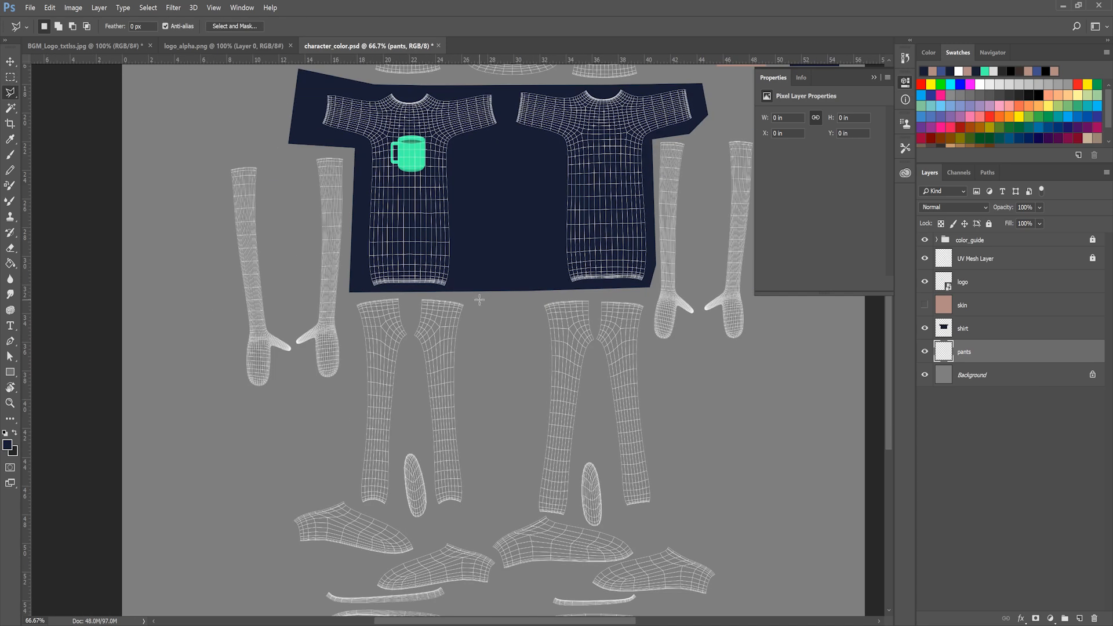
click(534, 295)
click(647, 296)
click(659, 526)
click(621, 523)
click(600, 430)
click(585, 454)
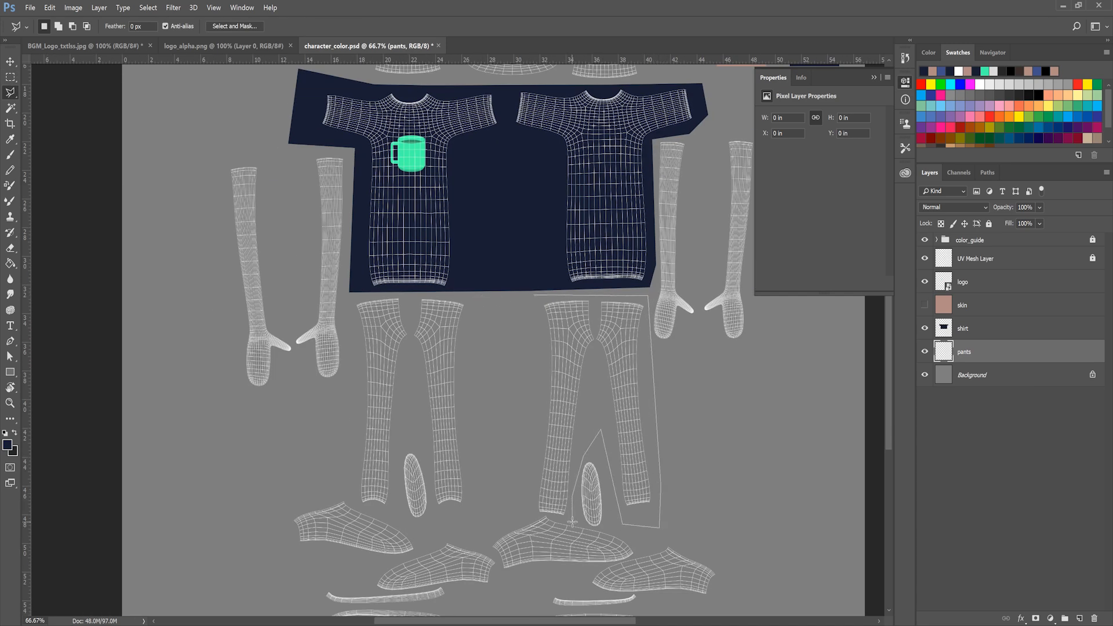
alt+scroll(560, 522, up, 1)
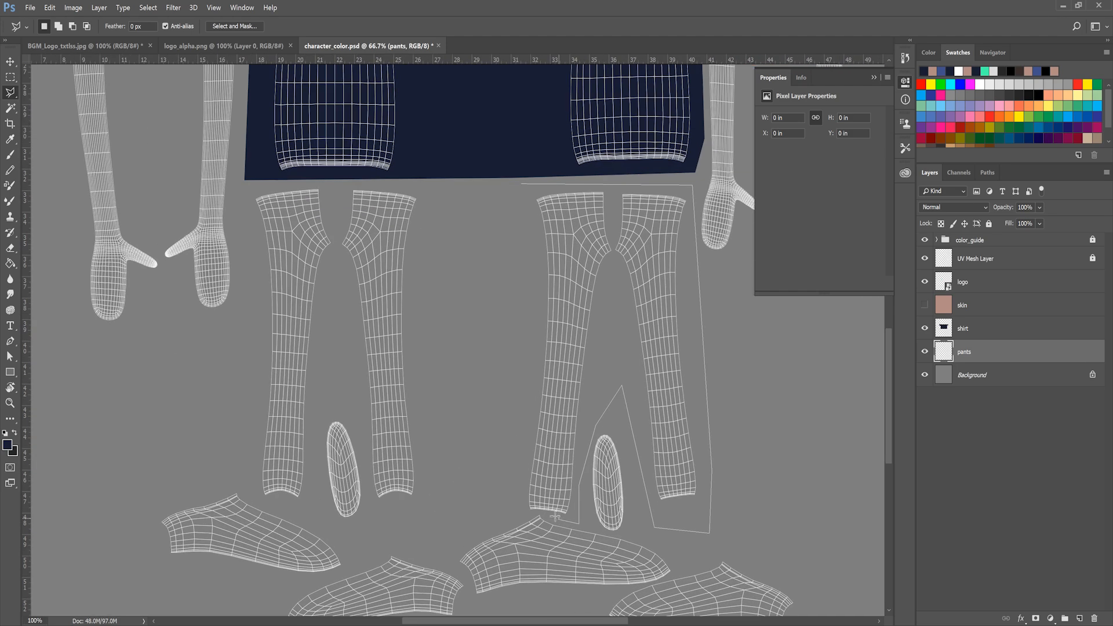
click(494, 511)
click(521, 190)
Step: Add the front pair of pants-leg islands to the selection with a second closed outline, again leaving out the sole island
drag(325, 350, 437, 340)
shift+click(337, 177)
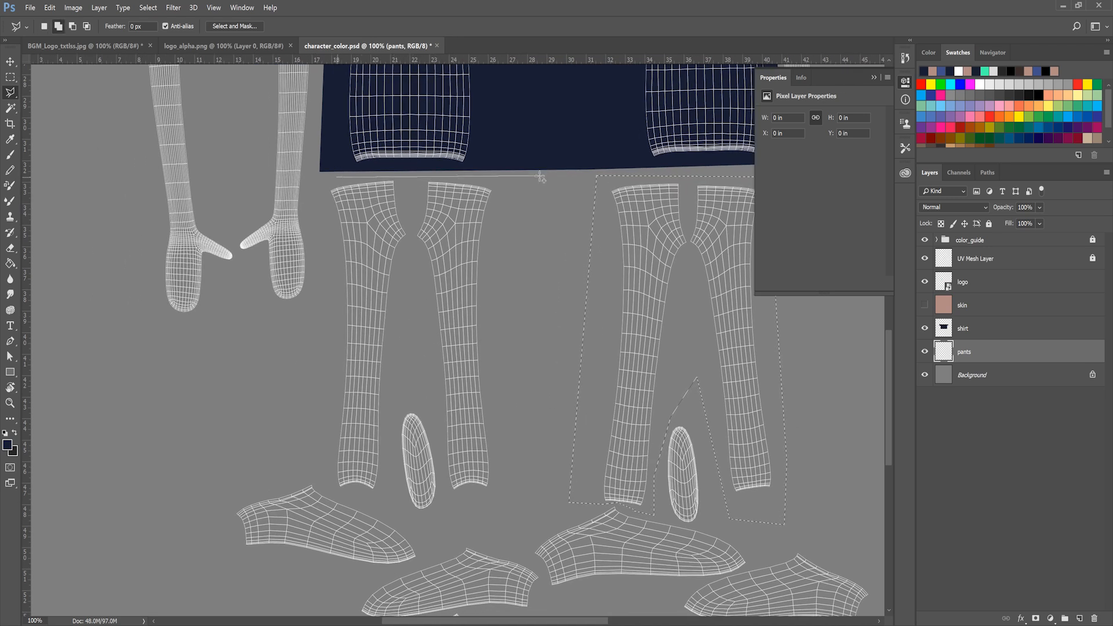
click(505, 182)
click(516, 507)
click(446, 525)
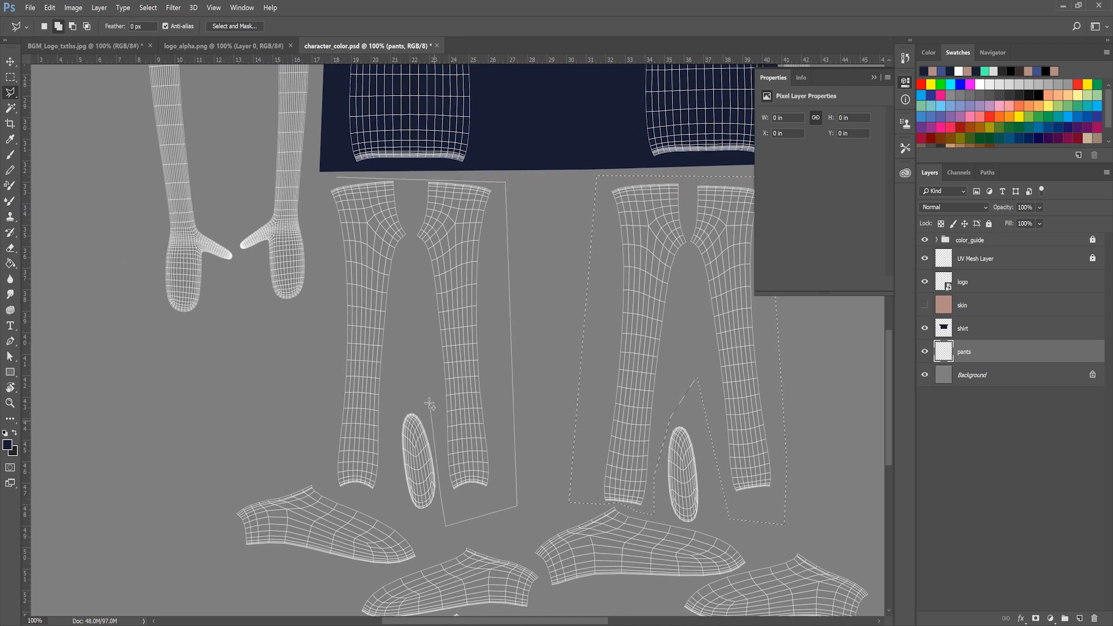
click(393, 400)
click(390, 503)
click(329, 491)
click(325, 258)
double_click(317, 186)
Step: Fill both pants selections with the blue sampled from the colour guide, clear the selection and save the document
key(g)
drag(565, 292, 249, 415)
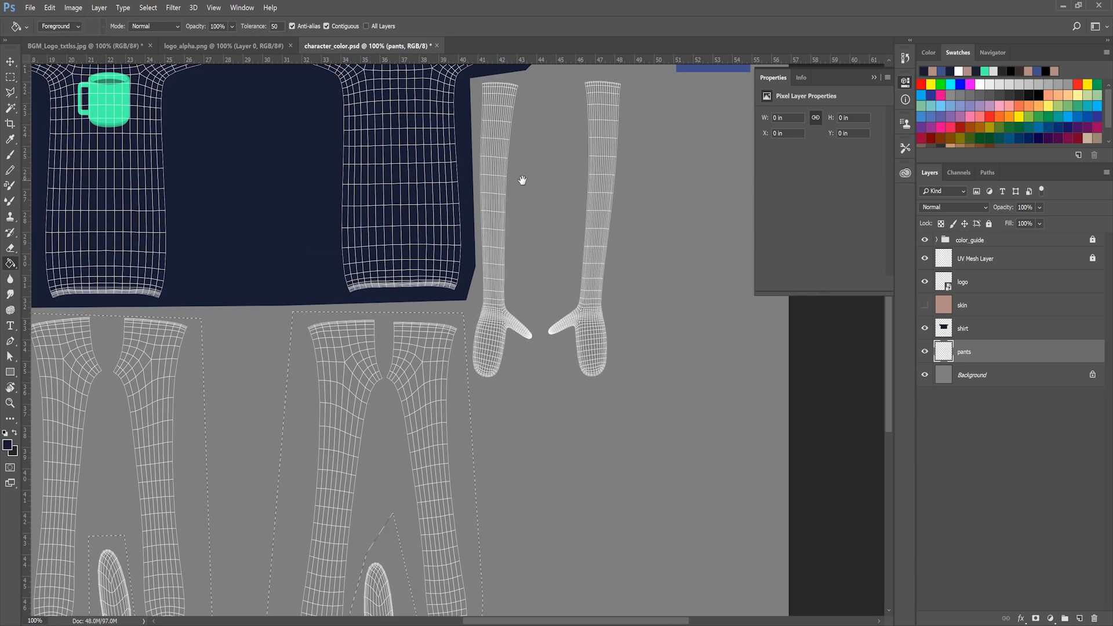
drag(523, 181, 514, 250)
alt+click(706, 101)
click(396, 455)
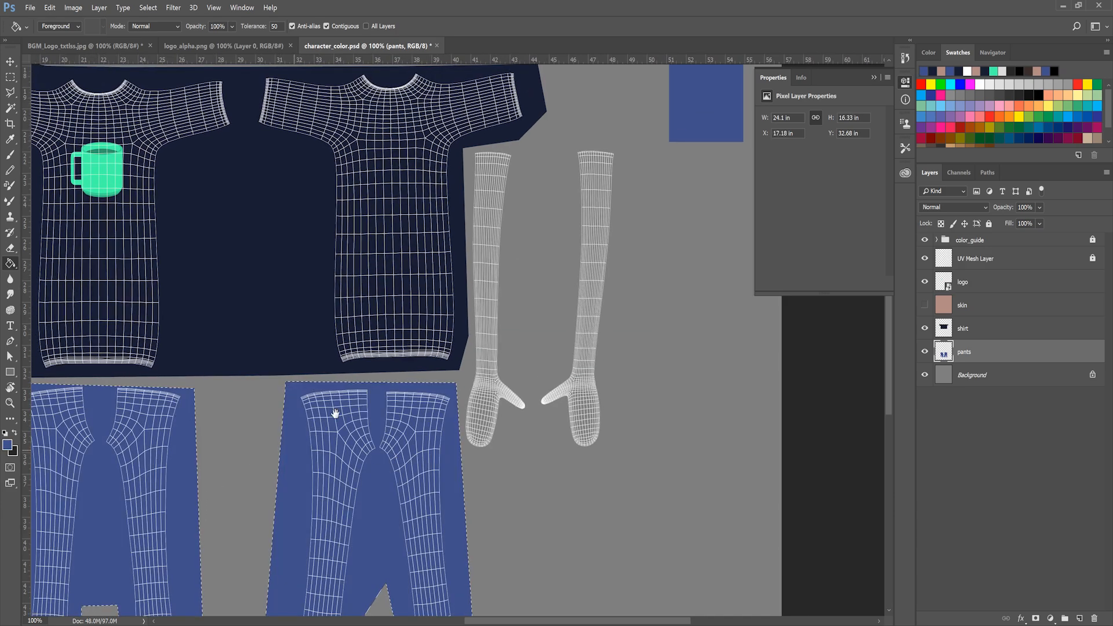
drag(283, 458, 442, 340)
key(m)
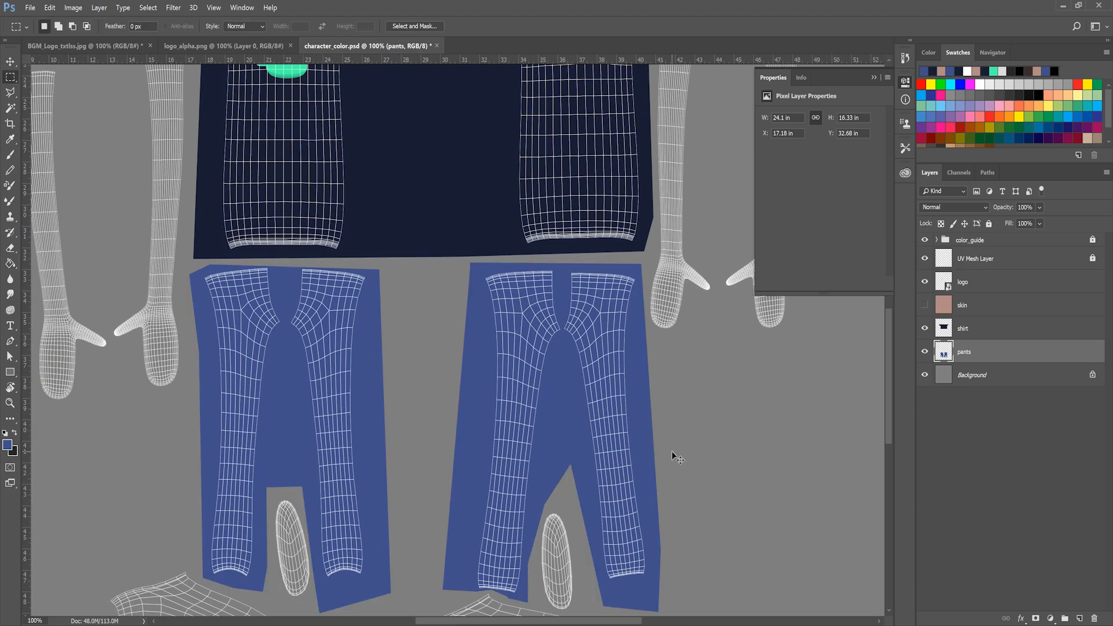
key(ctrl+0)
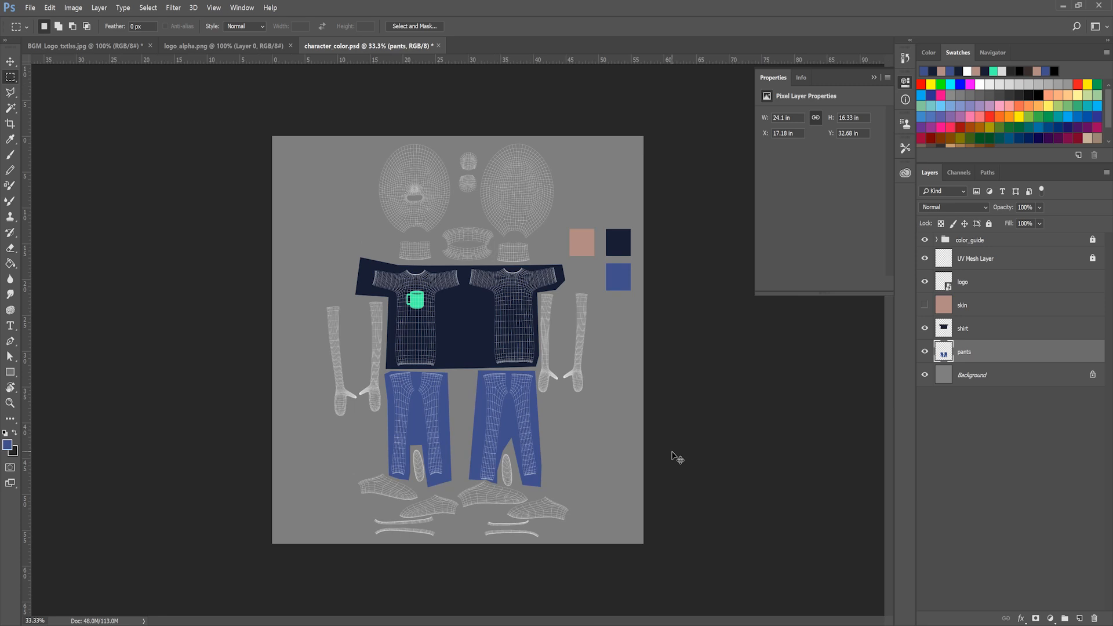
key(ctrl+s)
Step: Create a new layer named shoes and place it below the pants layer
key(ctrl+shift+n)
text(s)
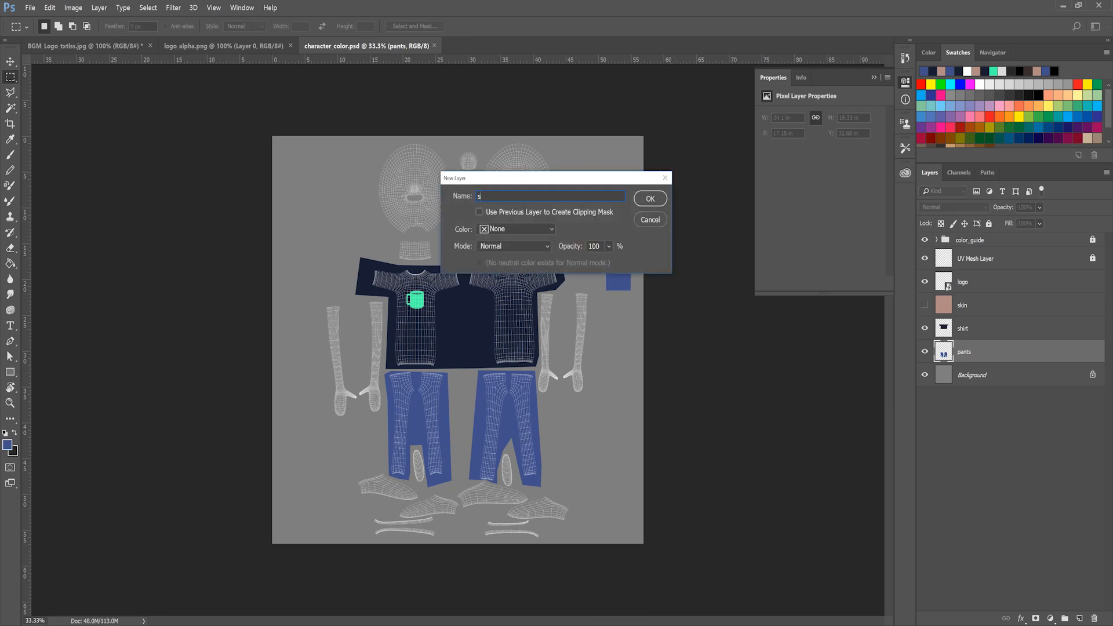
text(hoes)
key(Return)
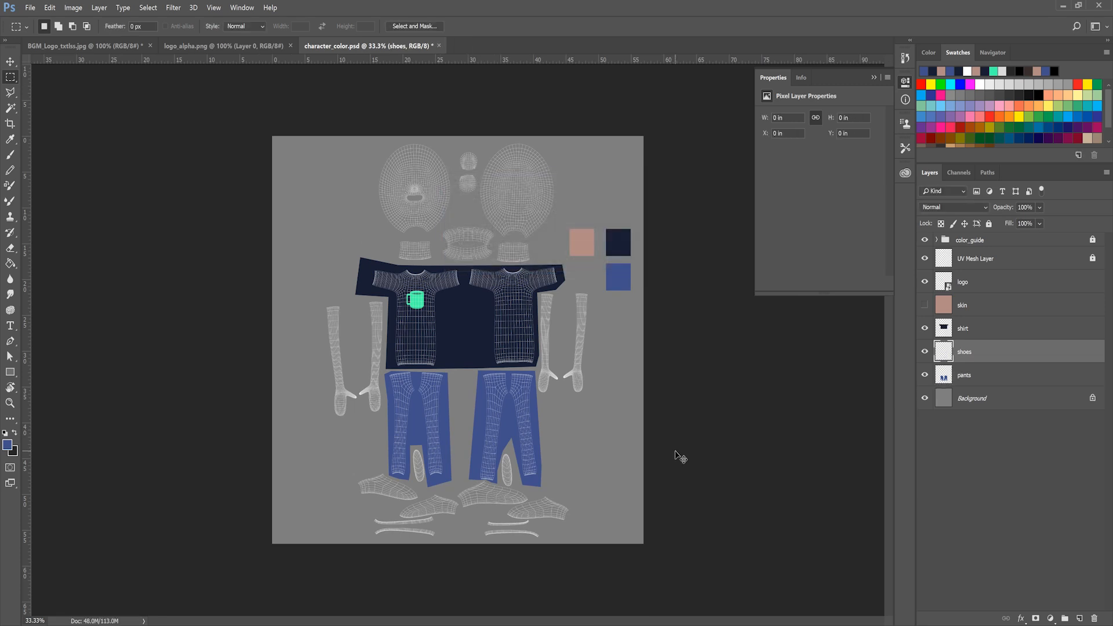
key(ctrl+plus)
key(ctrl+bracketleft)
Step: Select the two oval sole islands between the pants legs with two combined Polygonal Lasso outlines
key(ctrl+plus)
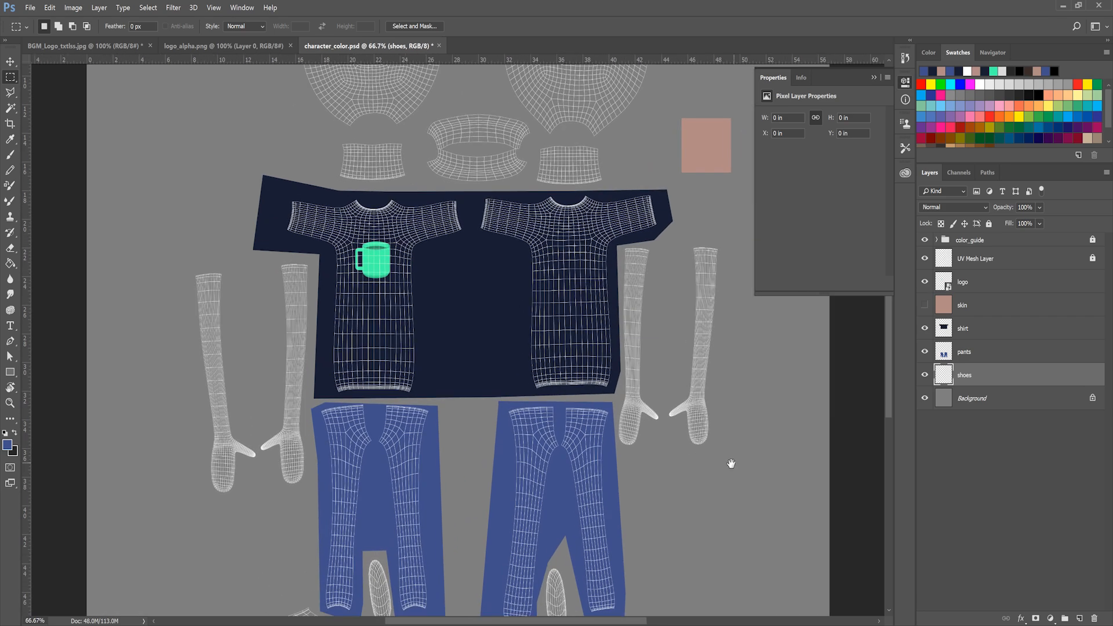
drag(730, 464, 655, 267)
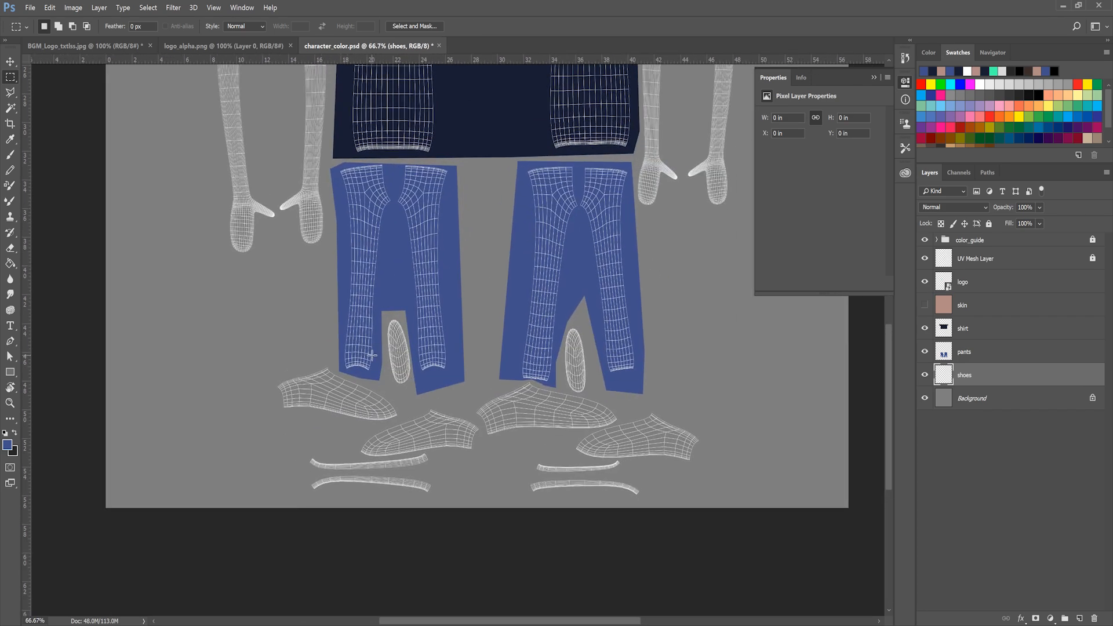
key(l)
click(572, 317)
click(591, 344)
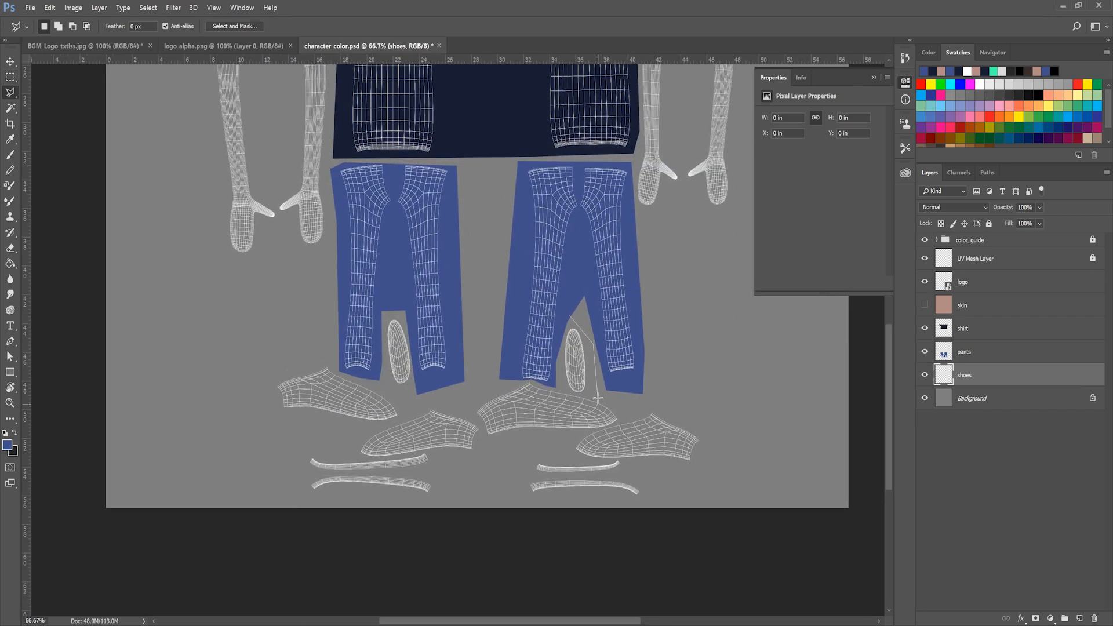
click(565, 313)
key(shift)
click(405, 316)
click(418, 385)
click(408, 398)
click(393, 394)
double_click(378, 325)
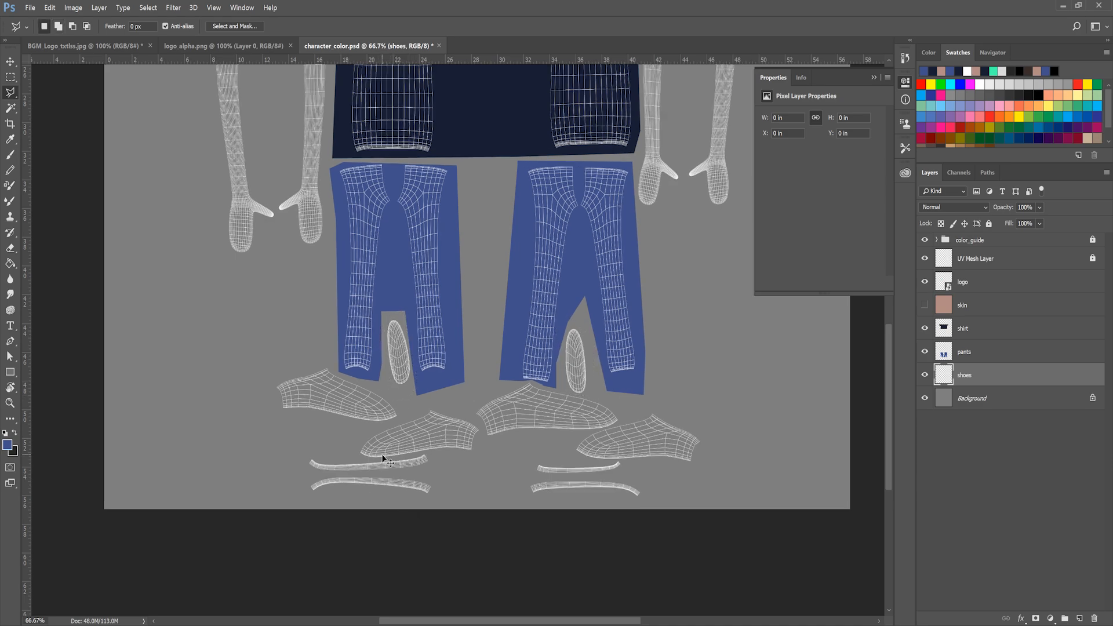
Step: Add the four thin sole-edge strips below the shoes to the selection with one closed outline around all of them
key(ctrl+plus)
key(ctrl+plus)
drag(425, 426, 441, 95)
drag(510, 380, 417, 373)
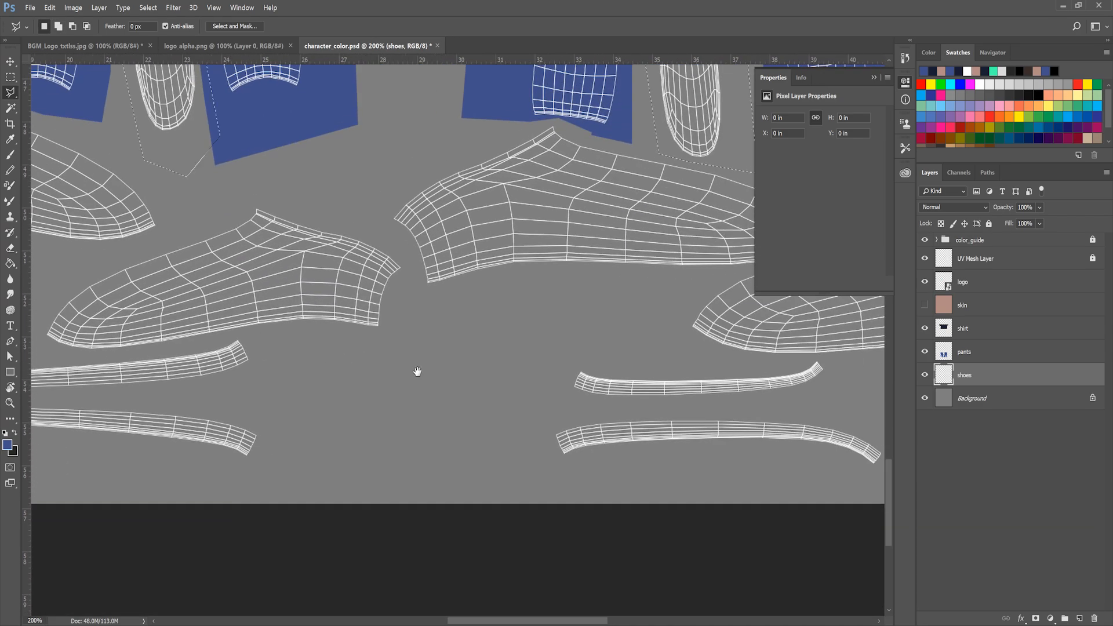
shift+click(542, 343)
click(689, 363)
click(886, 404)
drag(871, 435, 751, 392)
click(803, 431)
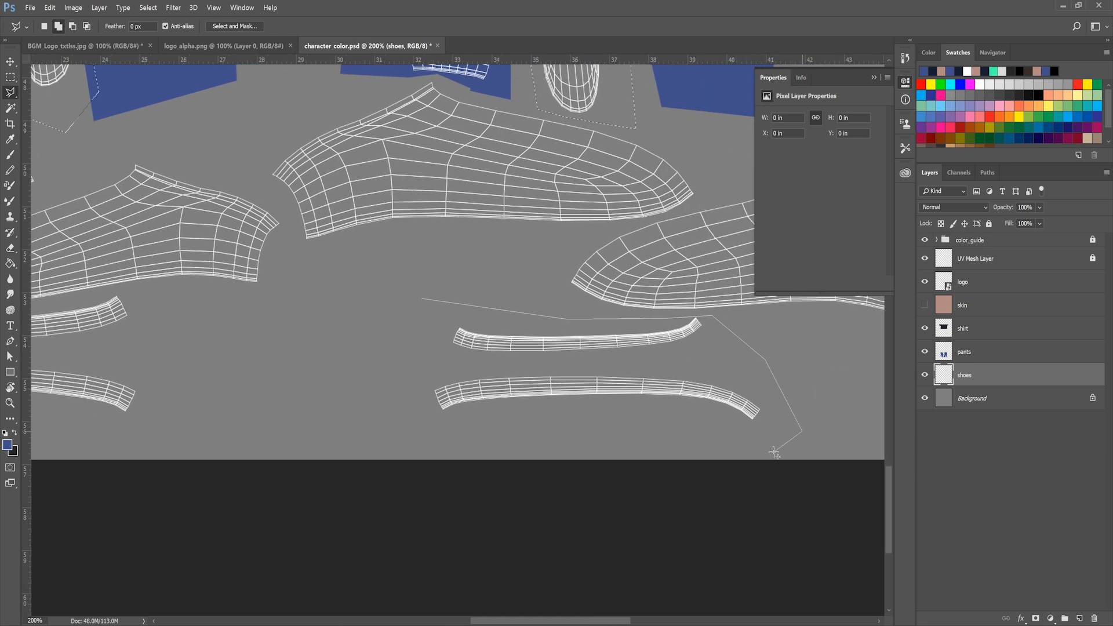
click(774, 452)
drag(469, 443, 823, 409)
click(66, 396)
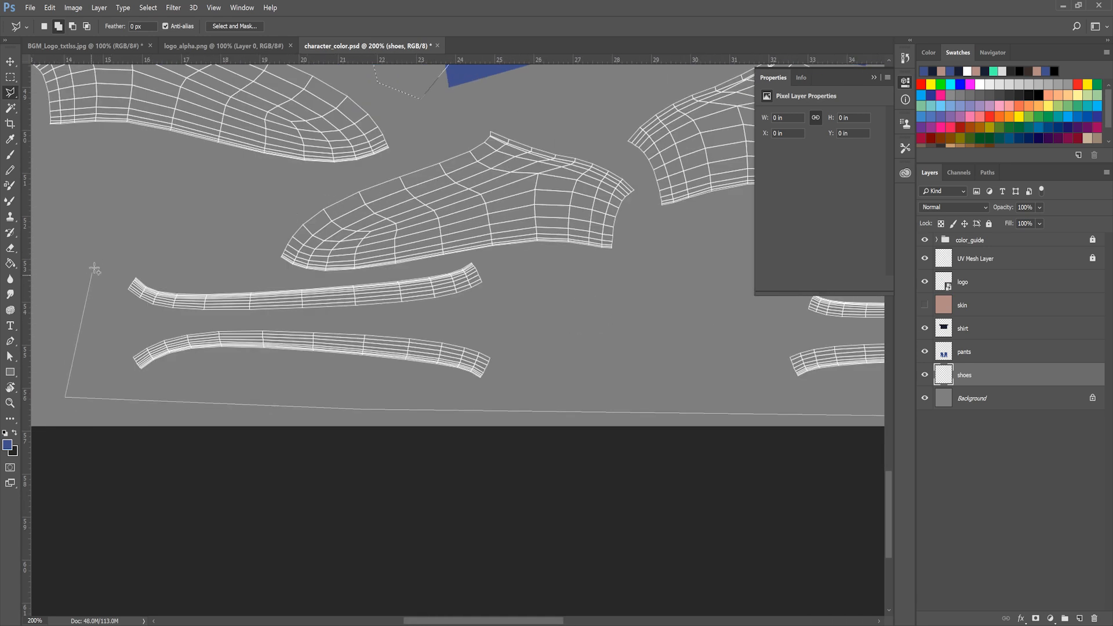
click(94, 257)
click(192, 269)
click(291, 276)
click(399, 273)
click(480, 258)
double_click(554, 261)
Step: Reset and swap the default colours, and set the foreground colour to the light grey e2e2e2
drag(672, 310, 397, 355)
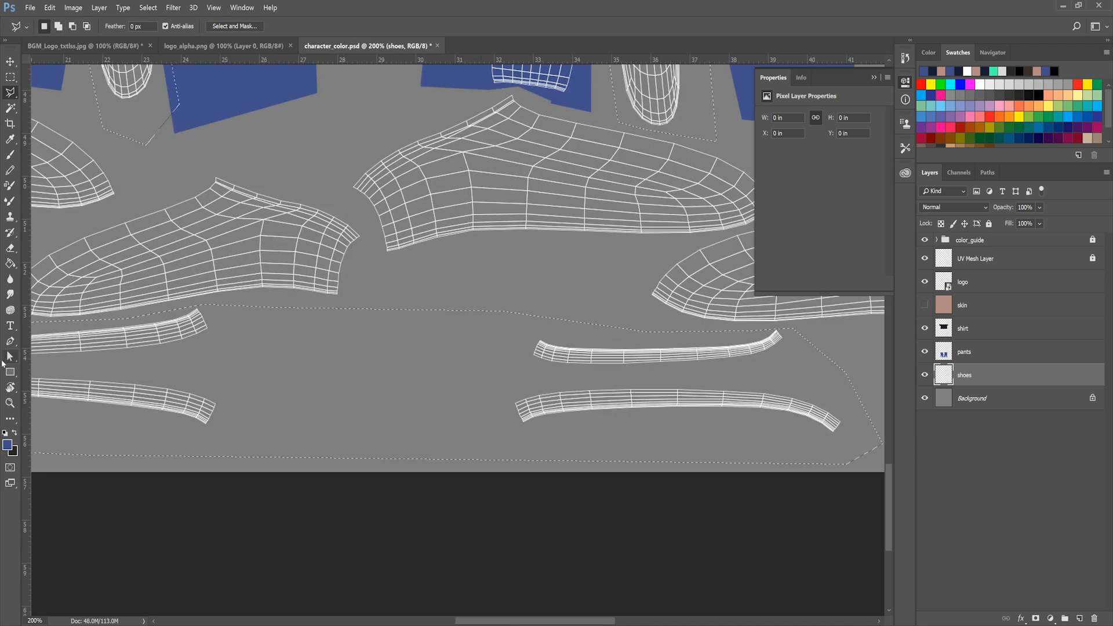
key(g)
click(13, 451)
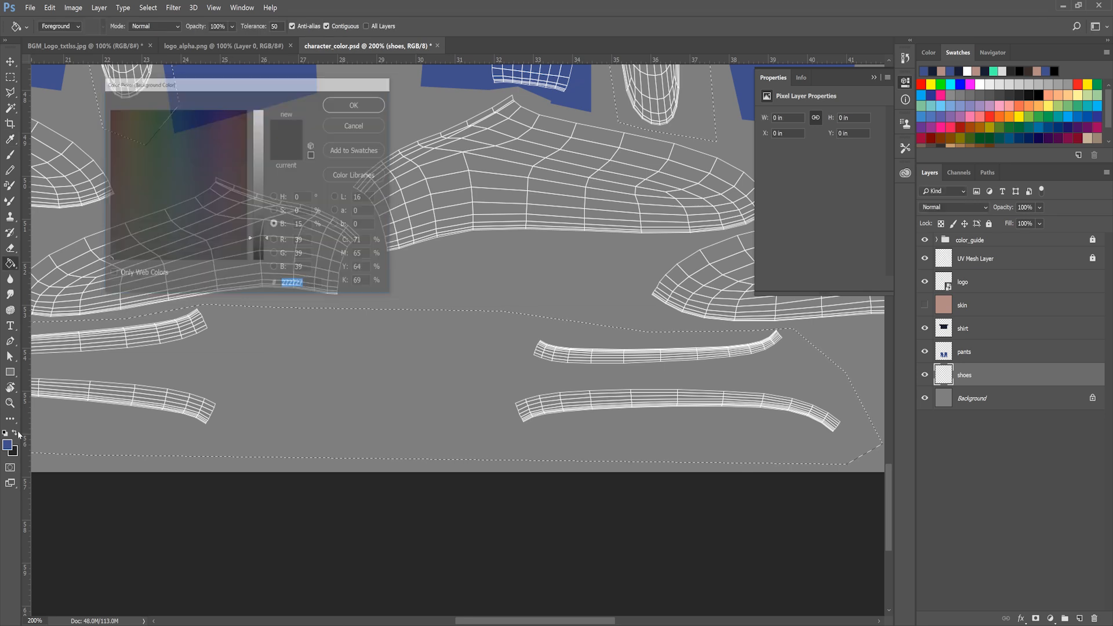
click(5, 434)
click(15, 433)
click(8, 444)
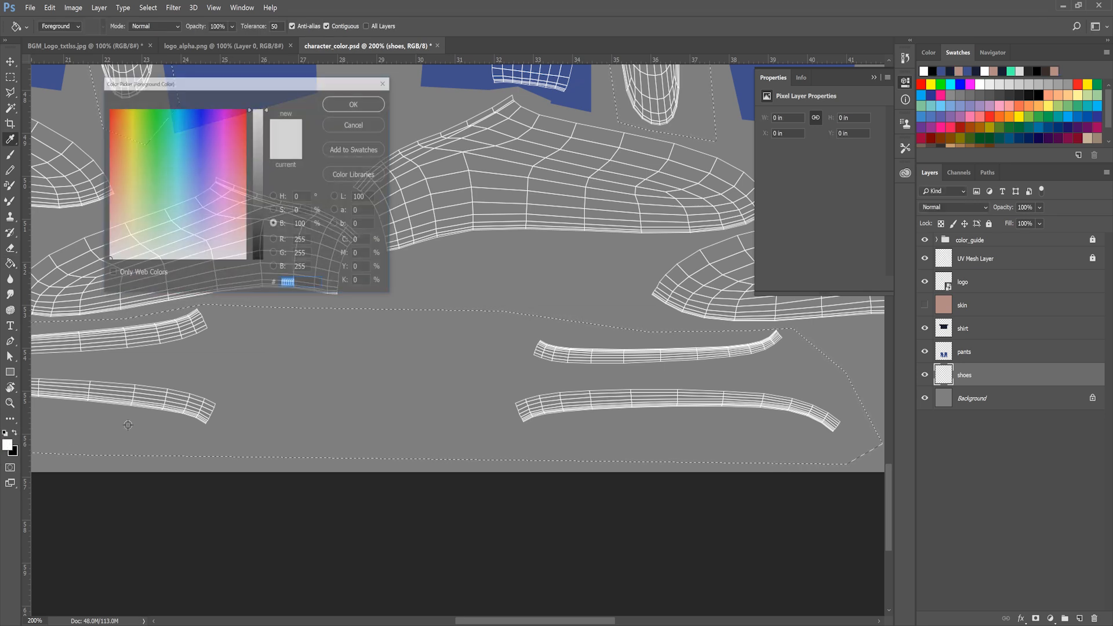
drag(257, 114, 262, 129)
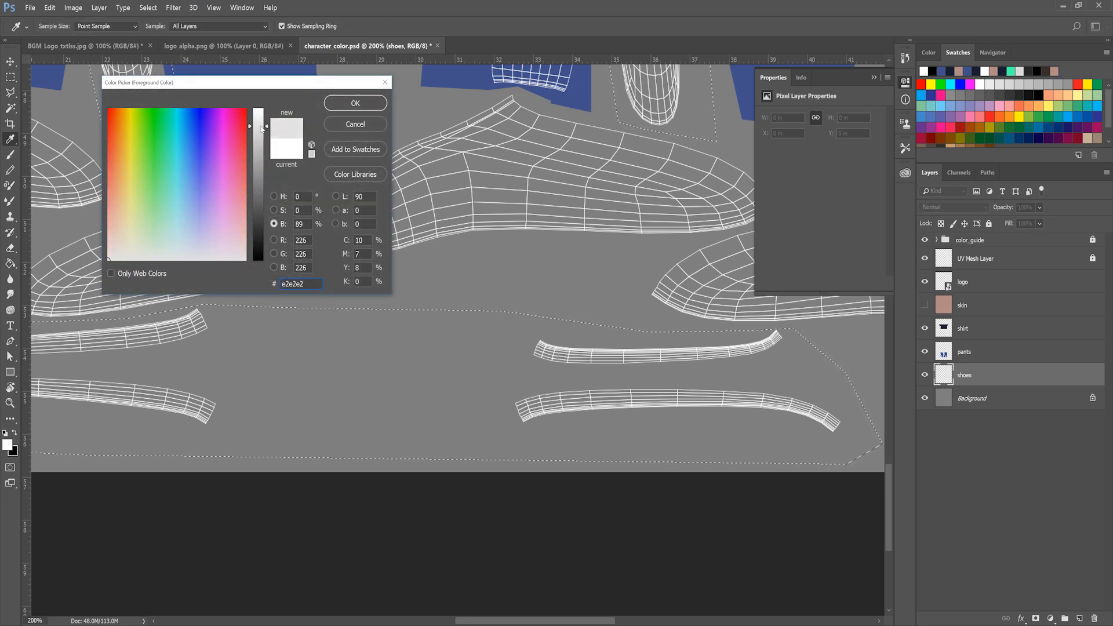
click(356, 102)
Step: Fill the selected sole areas on the shoes layer with the light grey and clear the selection
click(518, 403)
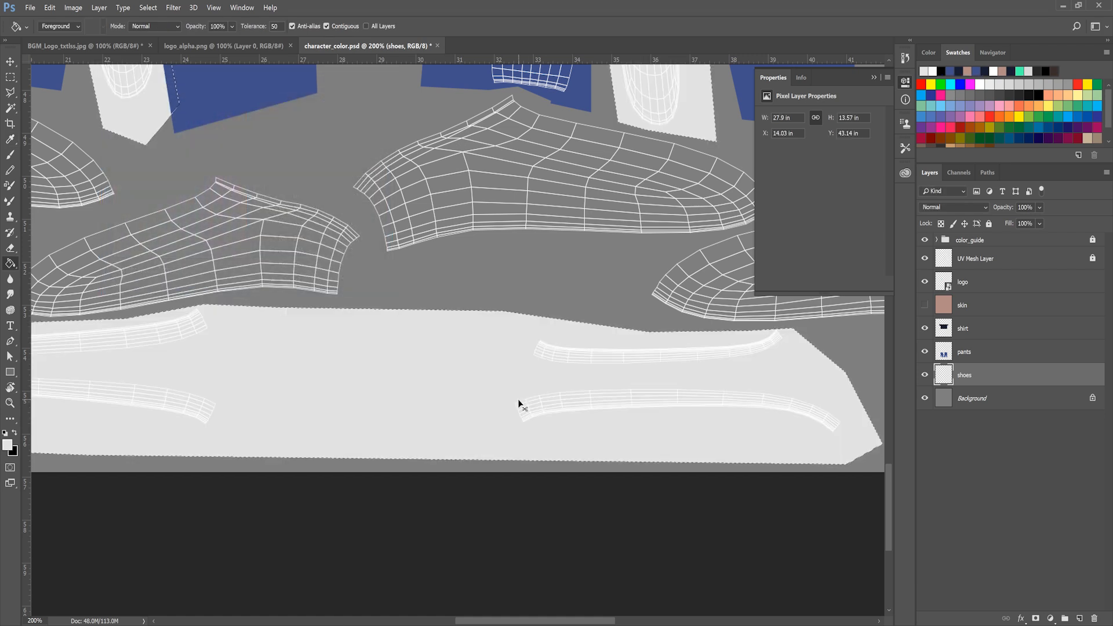
key(ctrl+minus)
key(ctrl+d)
key(m)
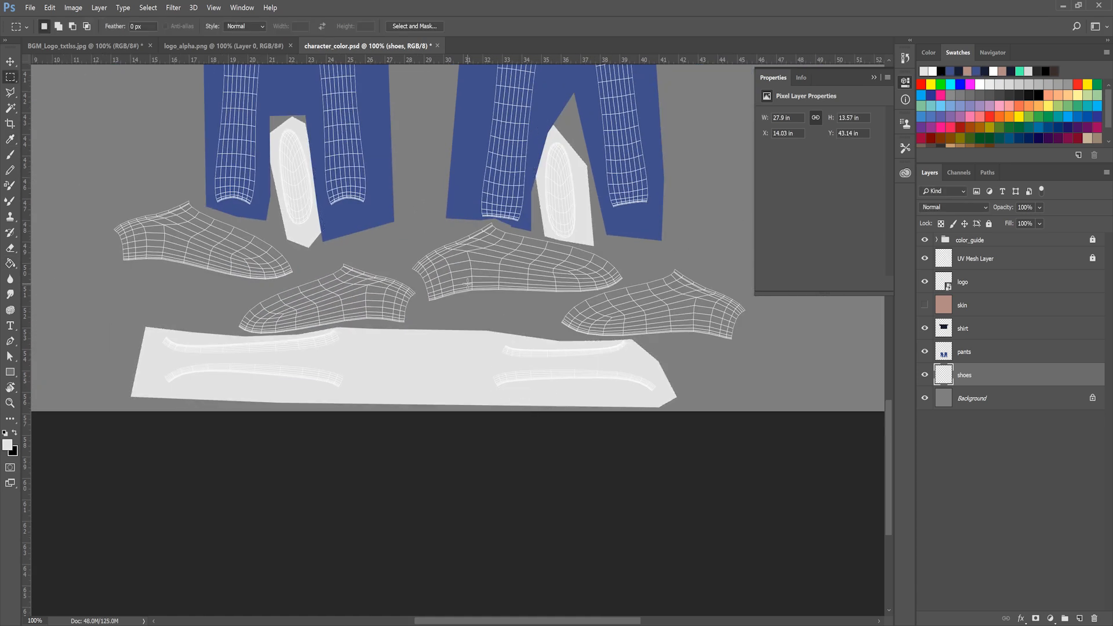
Step: Select the four shoe upper islands with one closed Polygonal Lasso outline running between the soles and the sole-edge strips
drag(450, 238, 579, 257)
key(l)
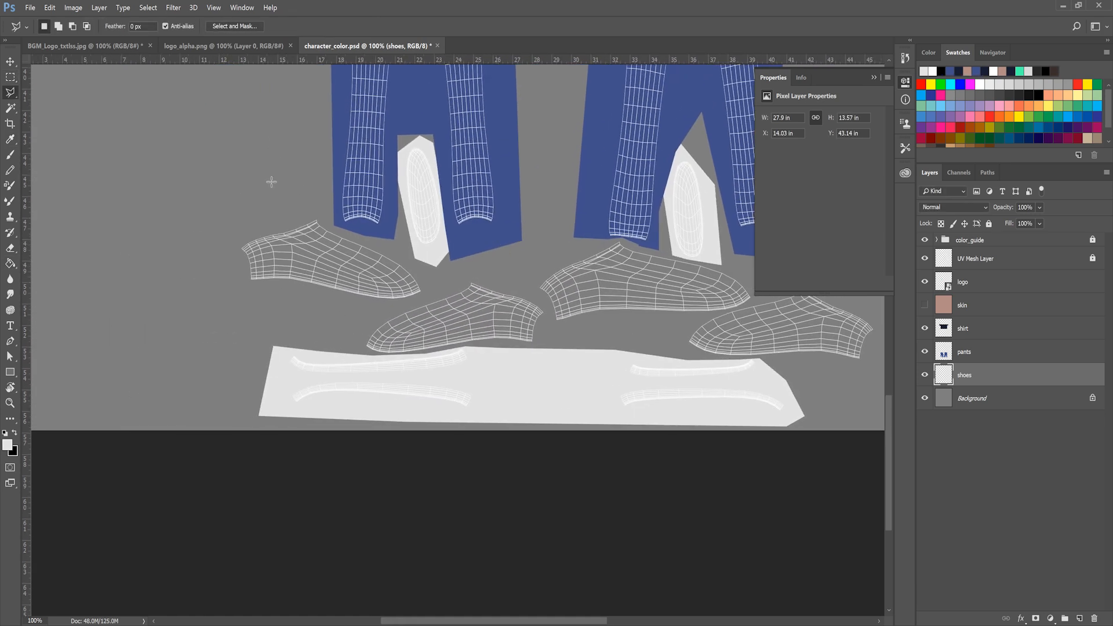
click(272, 182)
click(412, 267)
click(491, 271)
drag(705, 259, 496, 256)
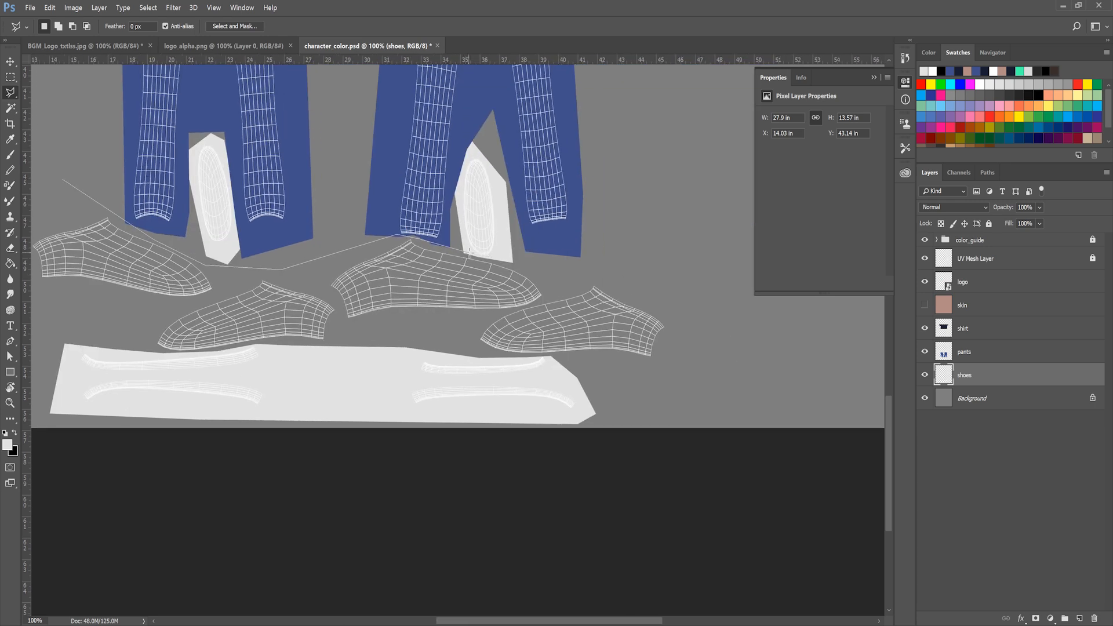
click(507, 260)
click(626, 271)
click(687, 302)
click(677, 372)
click(609, 379)
click(539, 355)
alt+scroll(273, 351, up, 3)
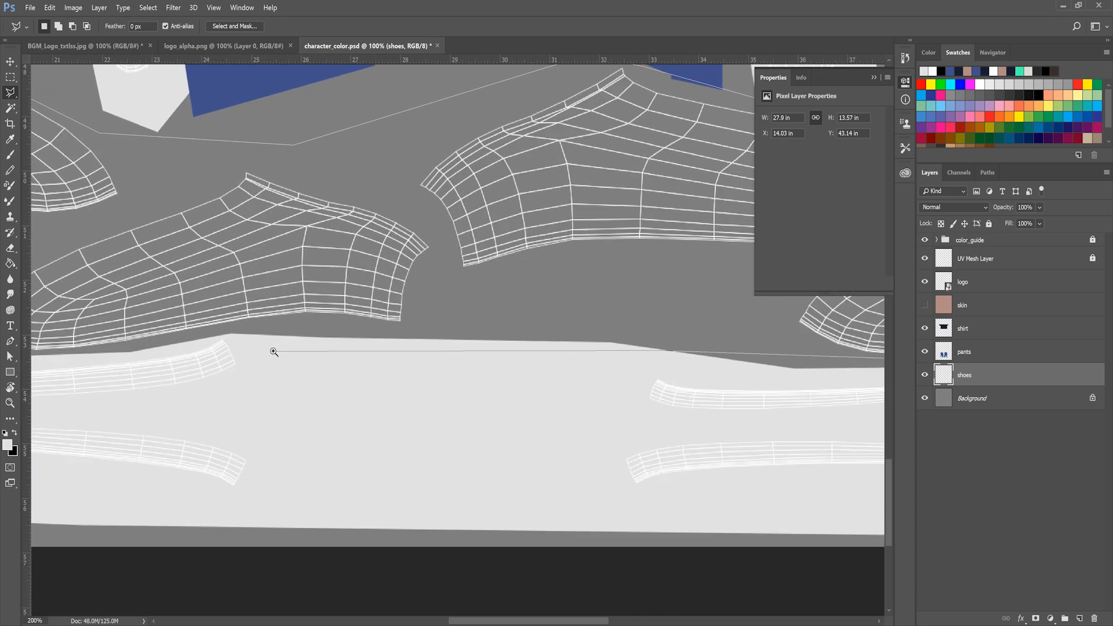
drag(133, 350, 629, 360)
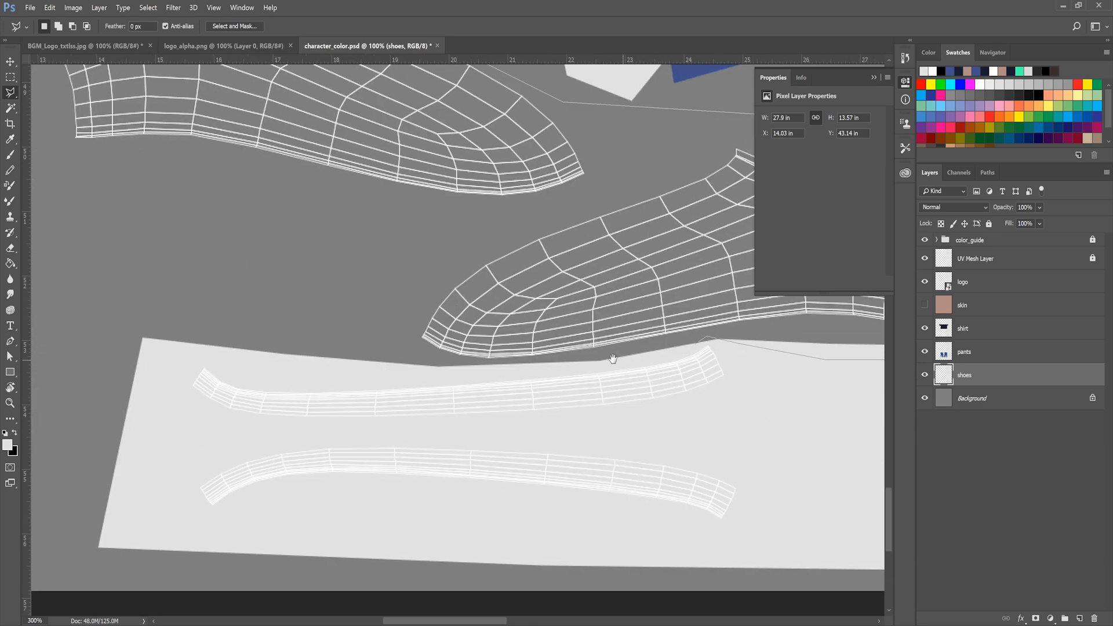
drag(207, 306, 674, 507)
click(686, 513)
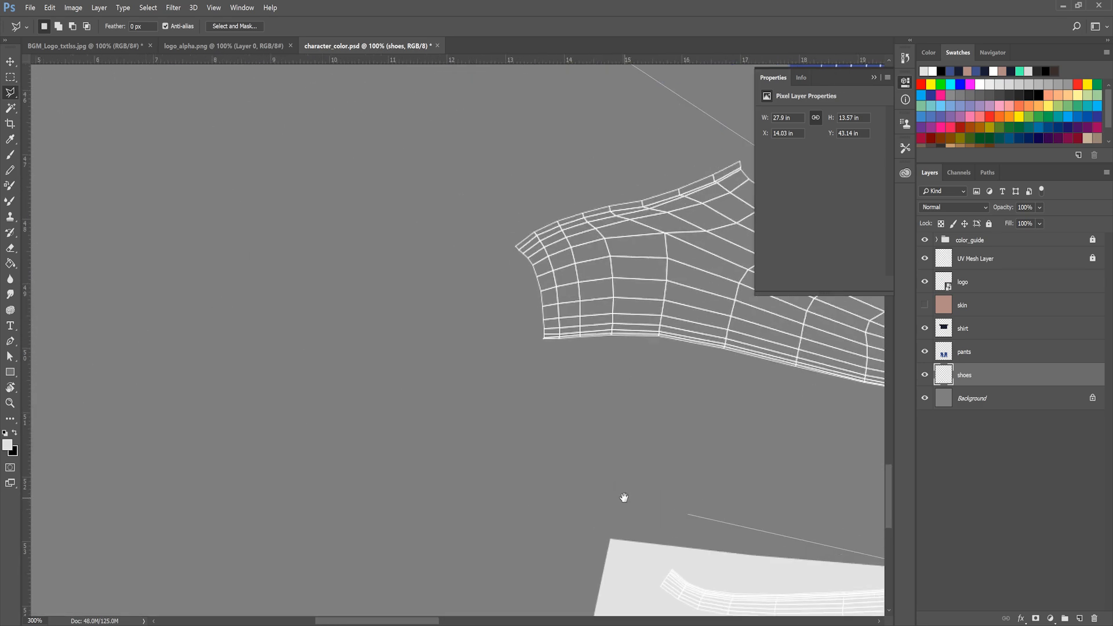
click(452, 419)
click(448, 213)
alt+scroll(448, 214, down, 5)
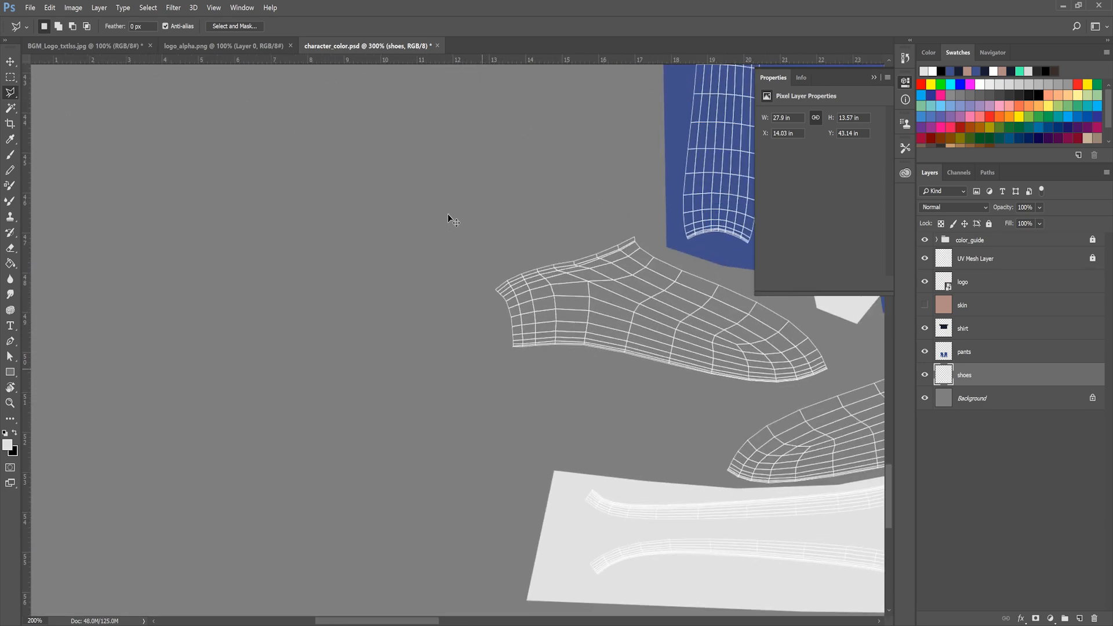
drag(634, 293, 487, 301)
Step: Swap the foreground and background colours and set the foreground to the near-black 1c1c1c
click(14, 433)
click(7, 445)
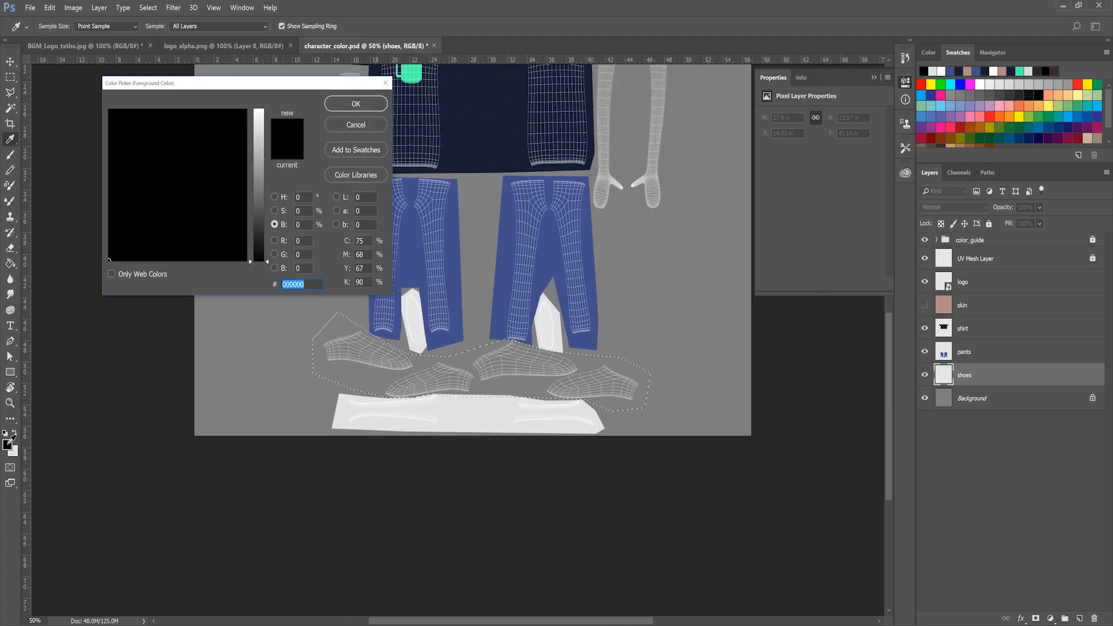
click(260, 247)
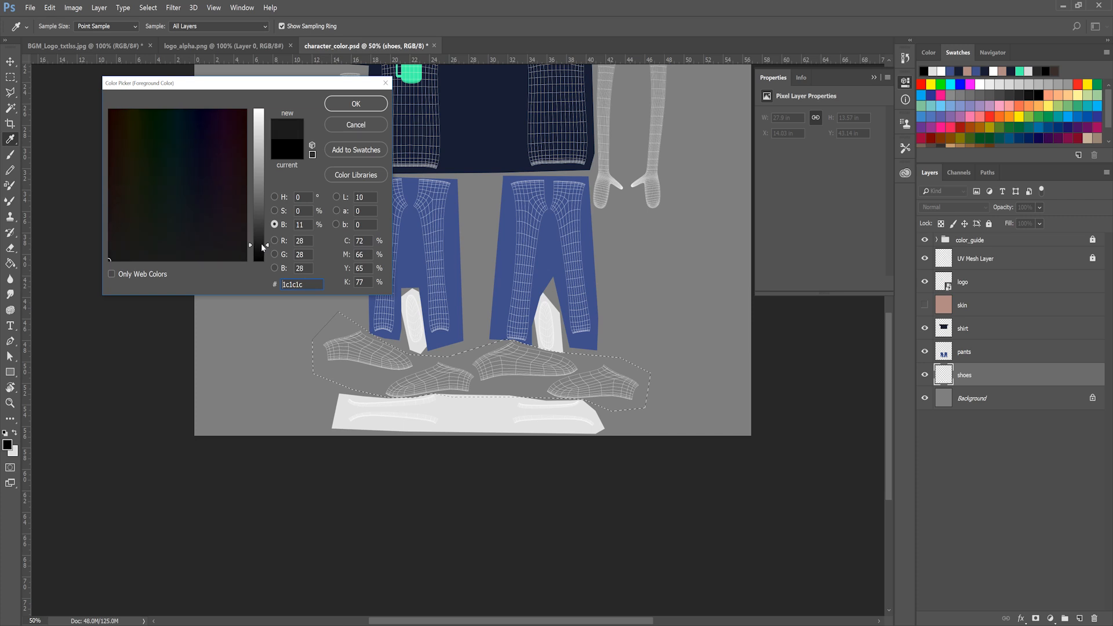
click(356, 103)
Step: Fill the selected shoe uppers with the near-black colour and clear the selection
key(g)
click(392, 375)
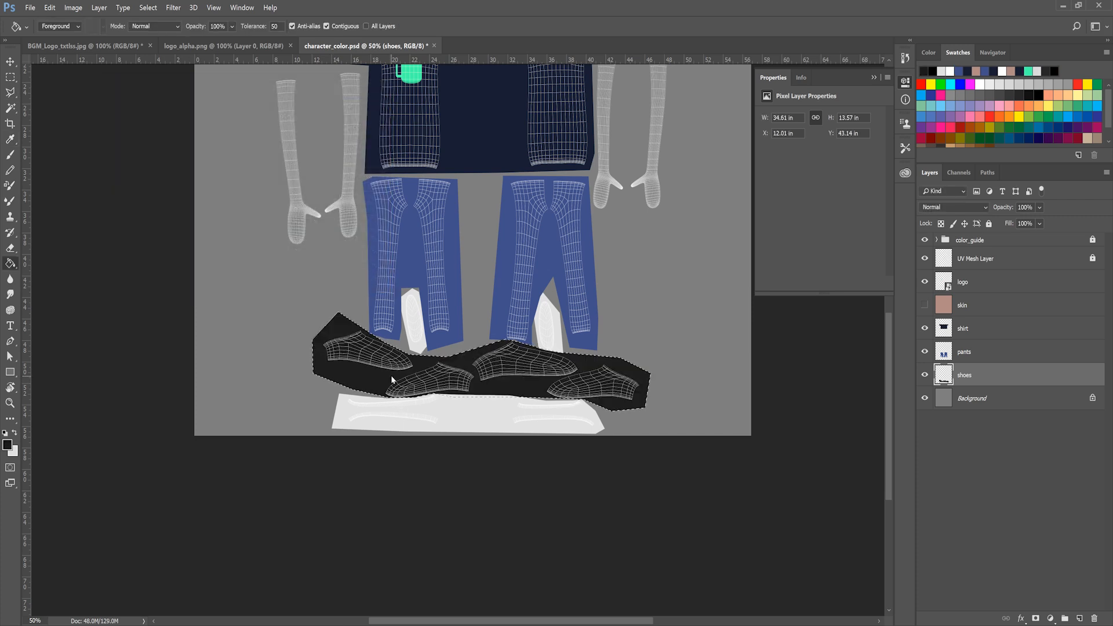
key(m)
key(ctrl+d)
scroll(589, 344, up, 3)
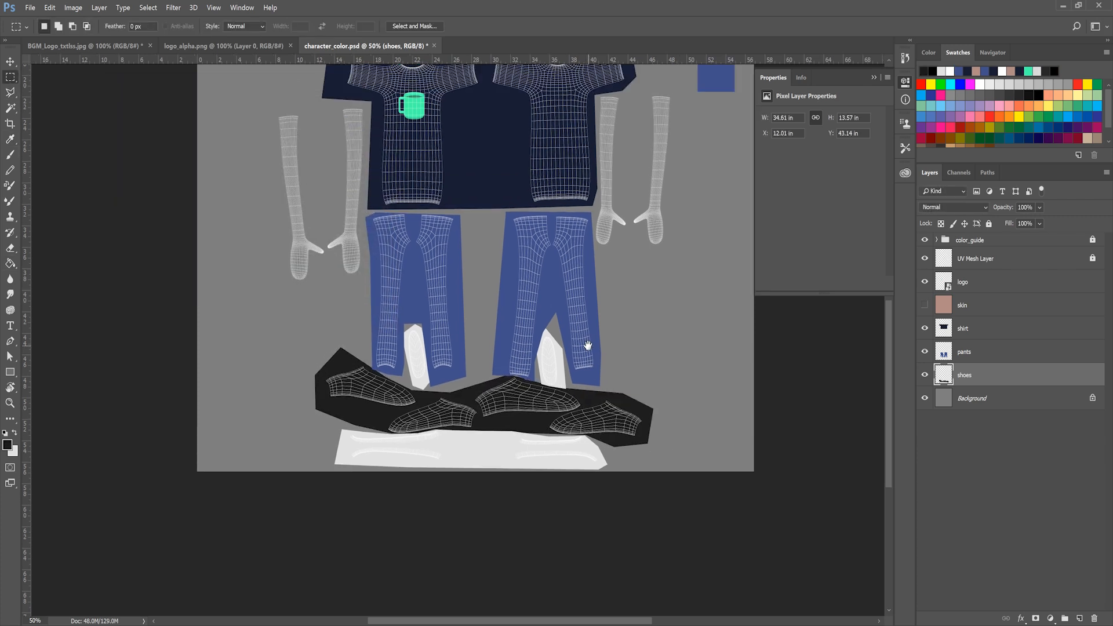
key(ctrl+minus)
key(ctrl+minus)
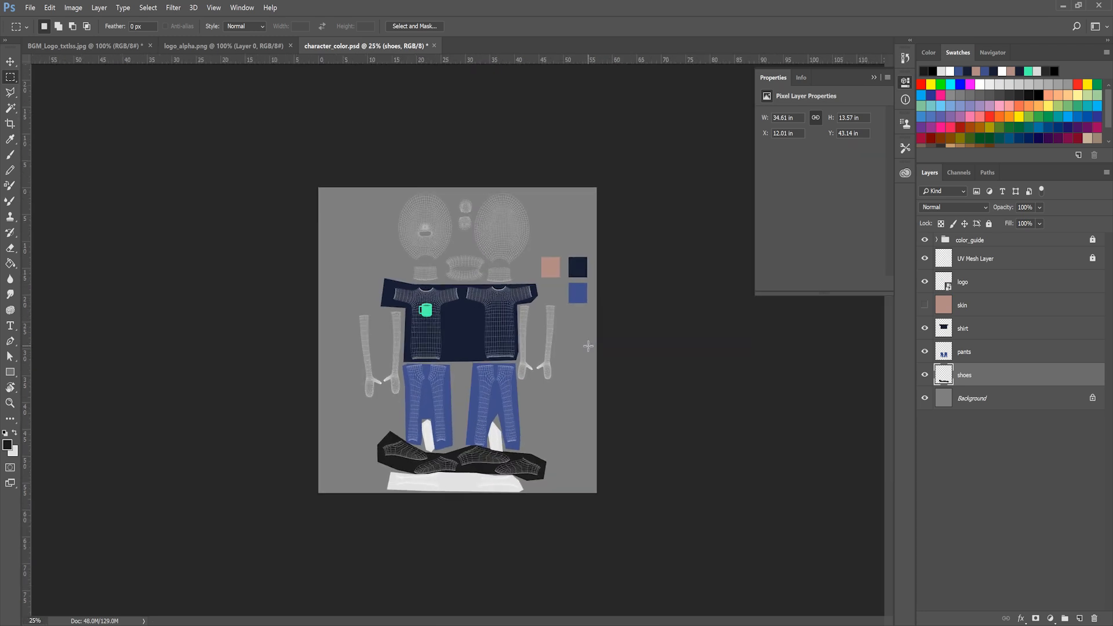
Step: Show the skin layer, move it below the shoes layer just above the Background, and deselect all layers
click(925, 305)
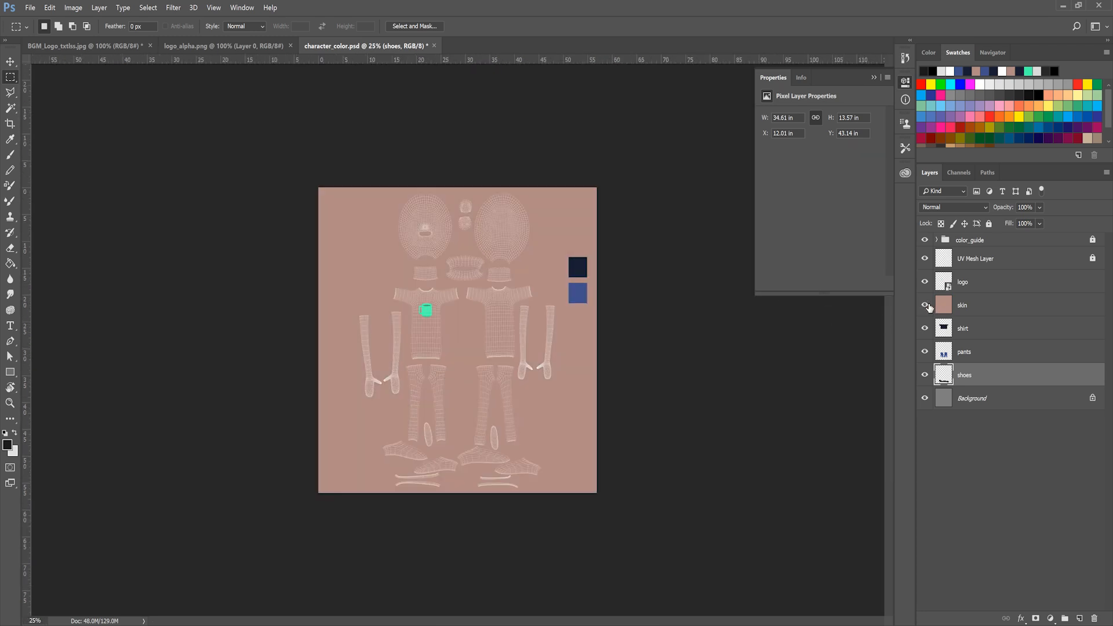
drag(955, 311, 985, 392)
drag(962, 305, 980, 387)
click(980, 451)
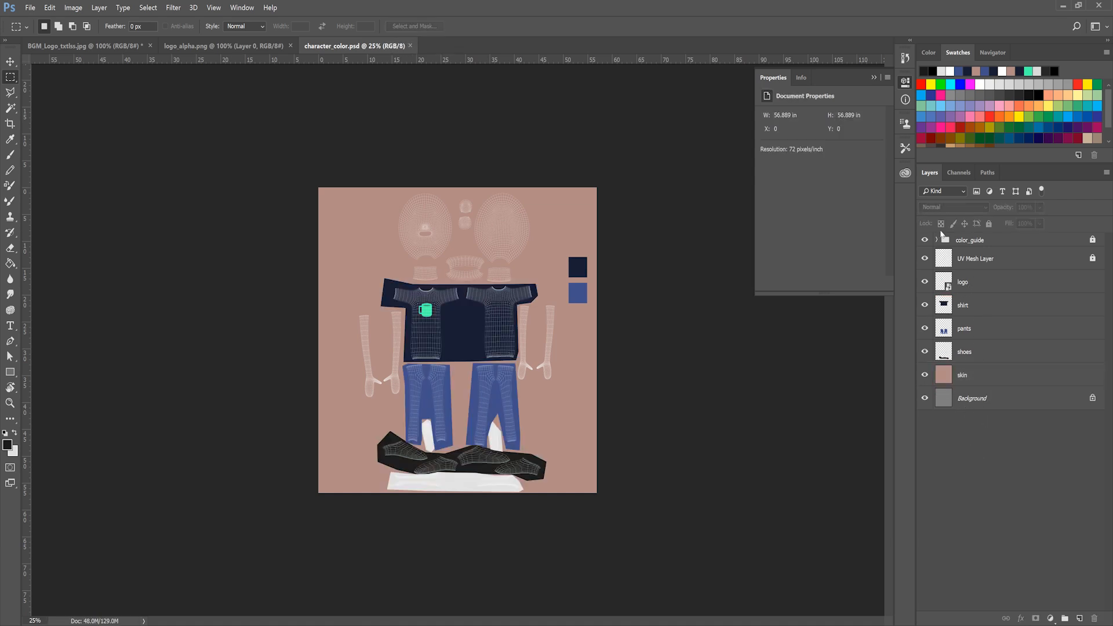
Step: Hide the UV Mesh Layer and the color_guide group, and save the texture file
click(924, 259)
click(924, 240)
key(ctrl+s)
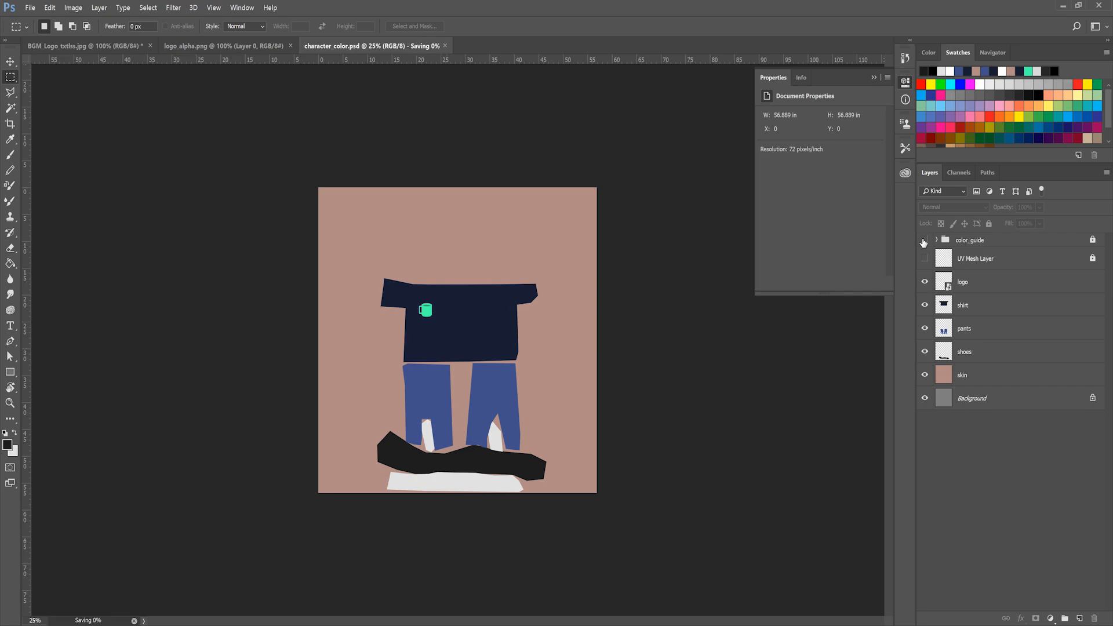
Step: Switch to Cinema 4D, create a new material and load character_color.psd as its Color texture
double_click(800, 53)
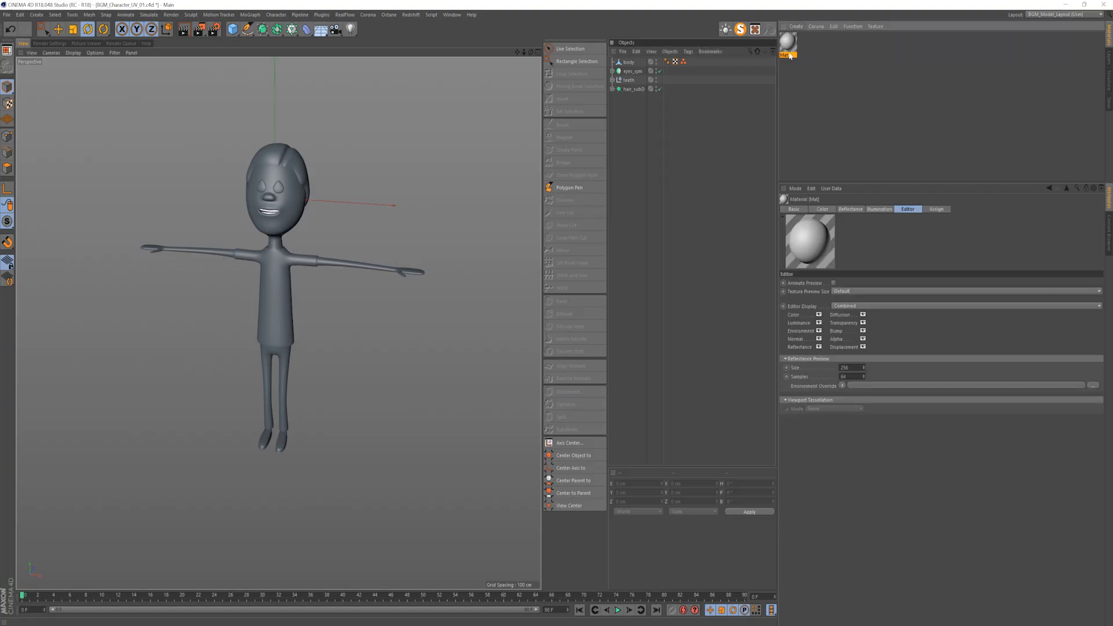
double_click(789, 47)
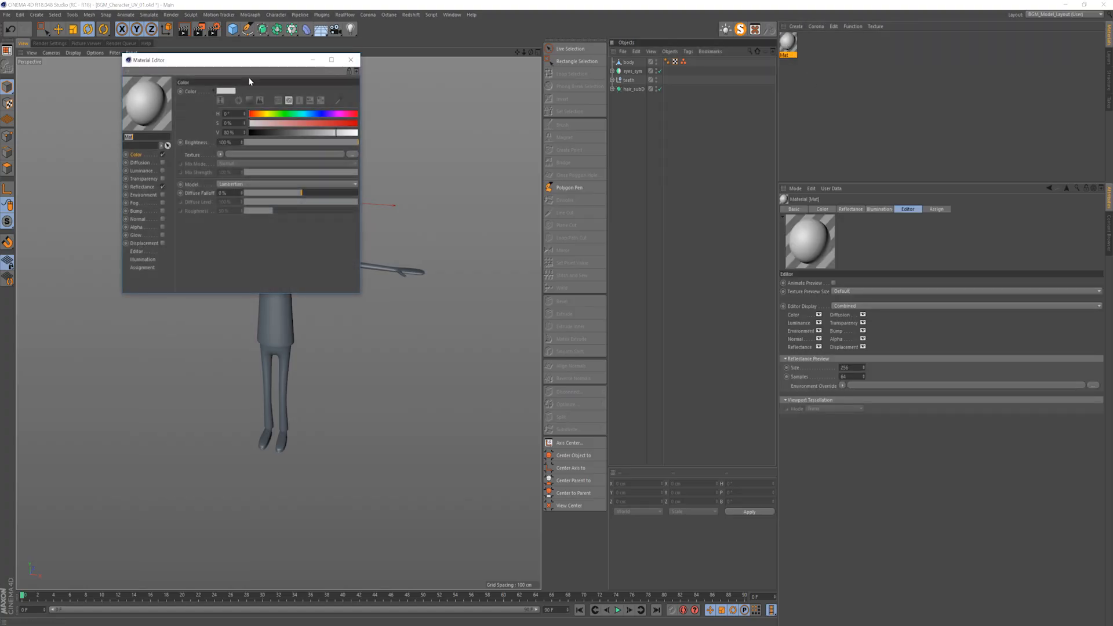
drag(249, 59, 607, 94)
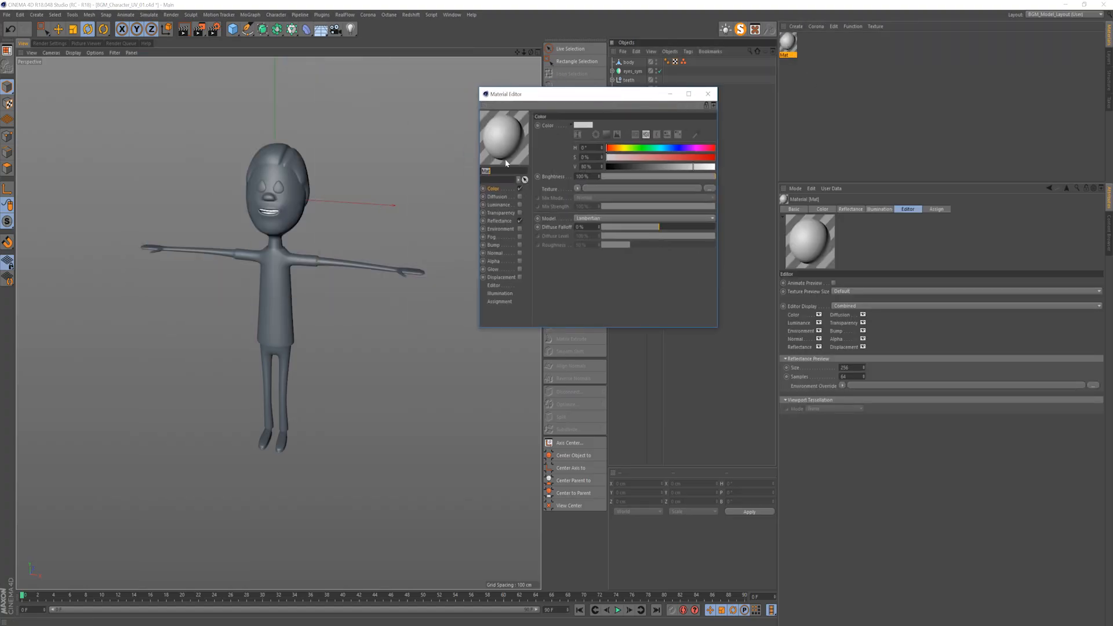
click(607, 193)
double_click(509, 170)
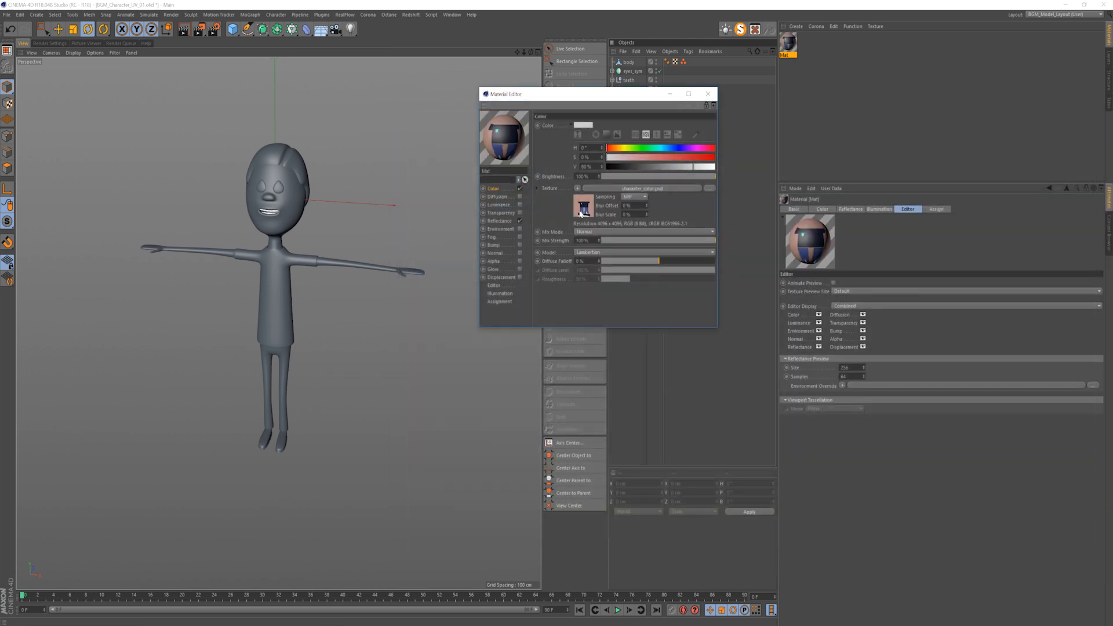
Step: Open the Color channel's bitmap shader and reload the character_color.psd image
click(581, 214)
click(612, 123)
click(558, 356)
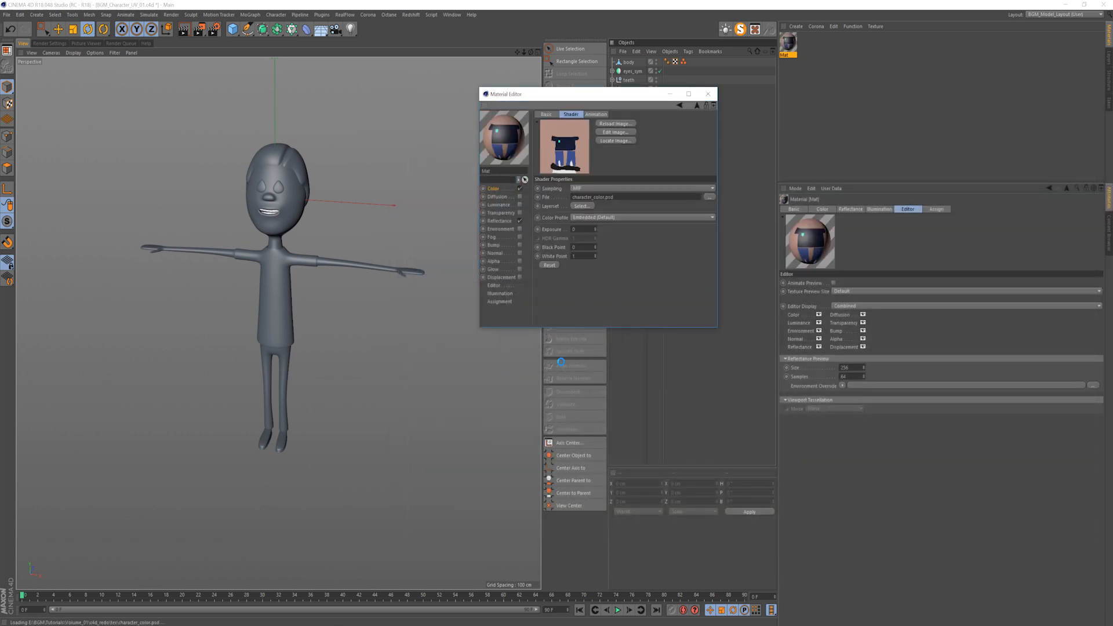
Step: Set the material's Default Specular width to 76% and its layer strength to 14% in the Reflectance channel
click(498, 222)
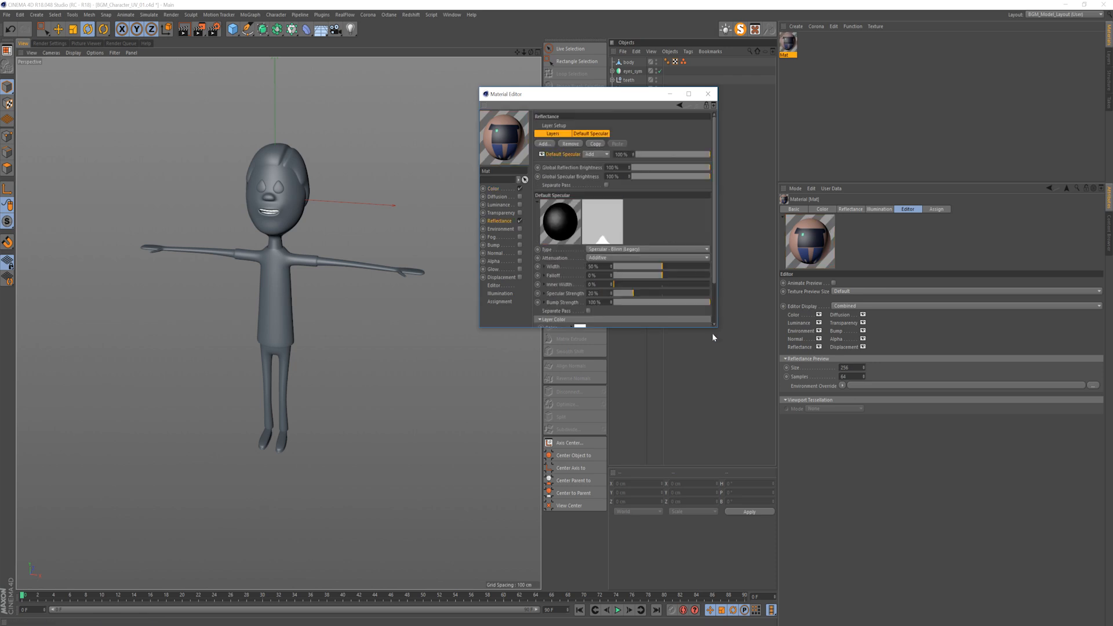
drag(717, 329, 795, 459)
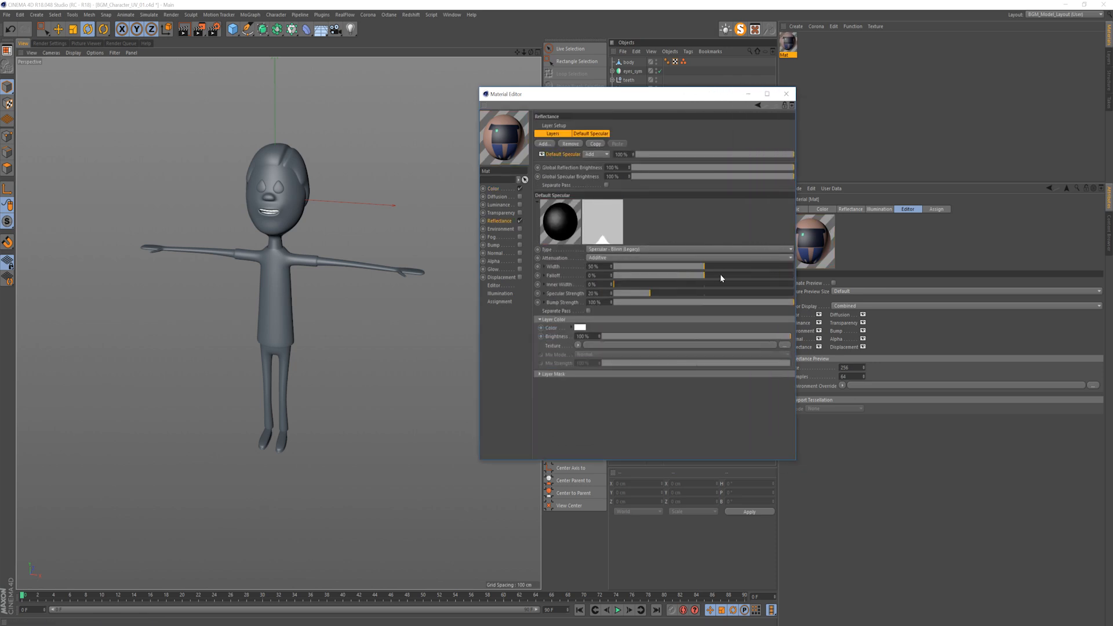
drag(739, 271, 754, 269)
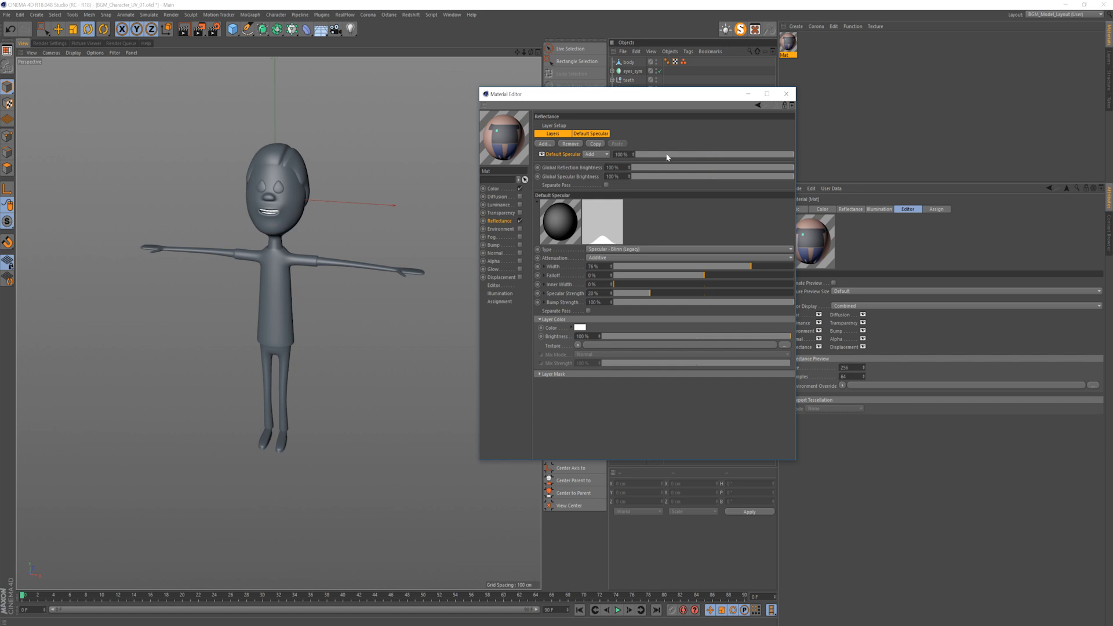
drag(667, 155, 658, 155)
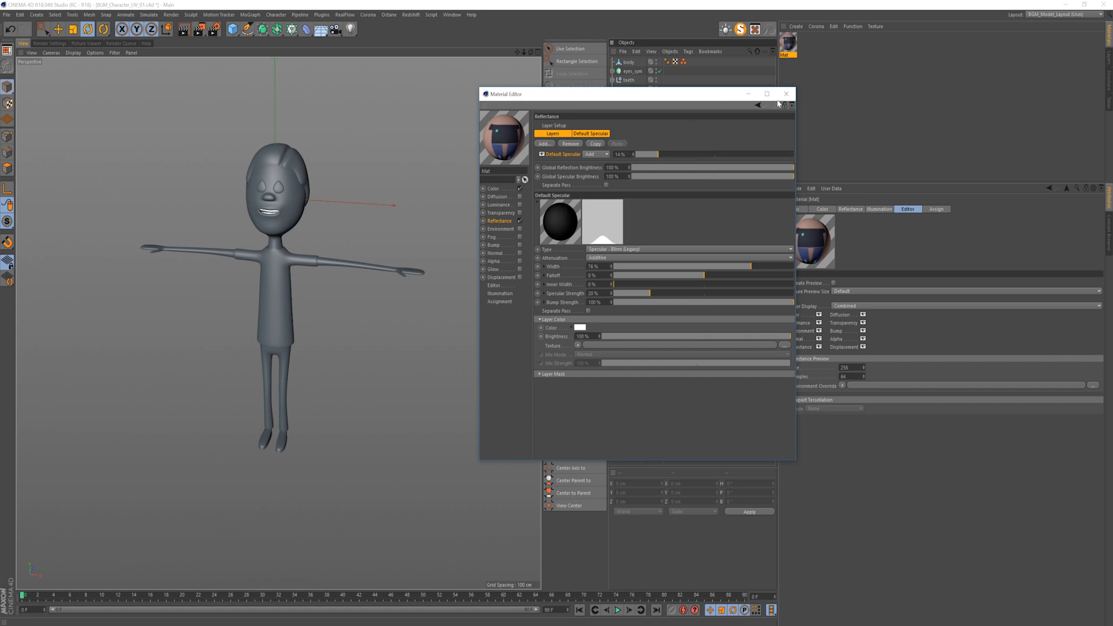
click(786, 93)
Step: Rename the material as character_color and assign it to the body object
double_click(788, 44)
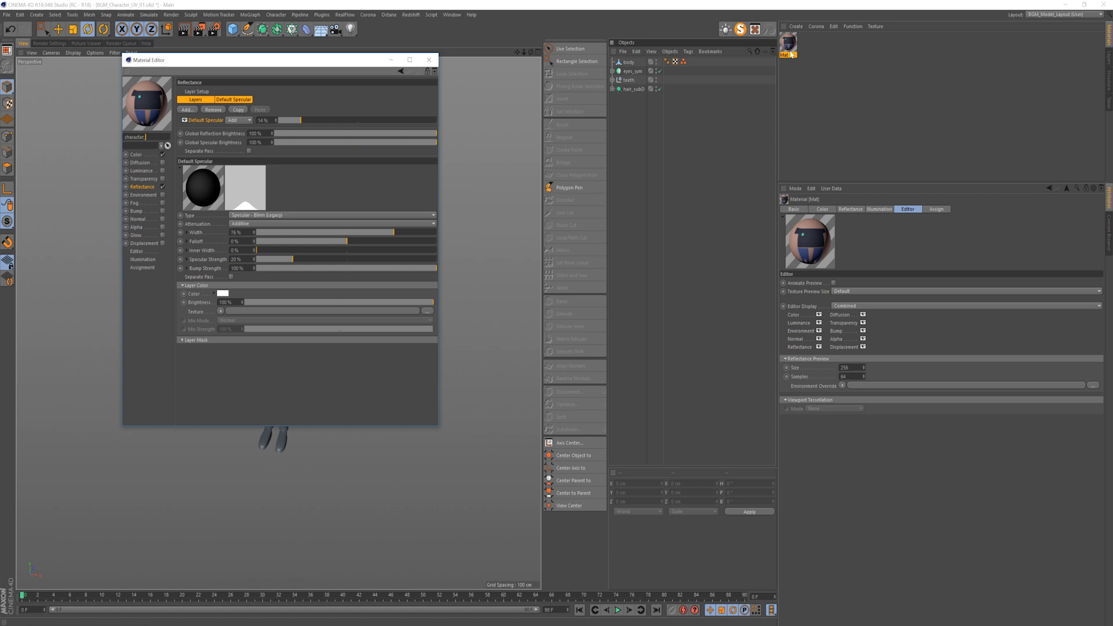
text(character_color)
key(Return)
click(429, 60)
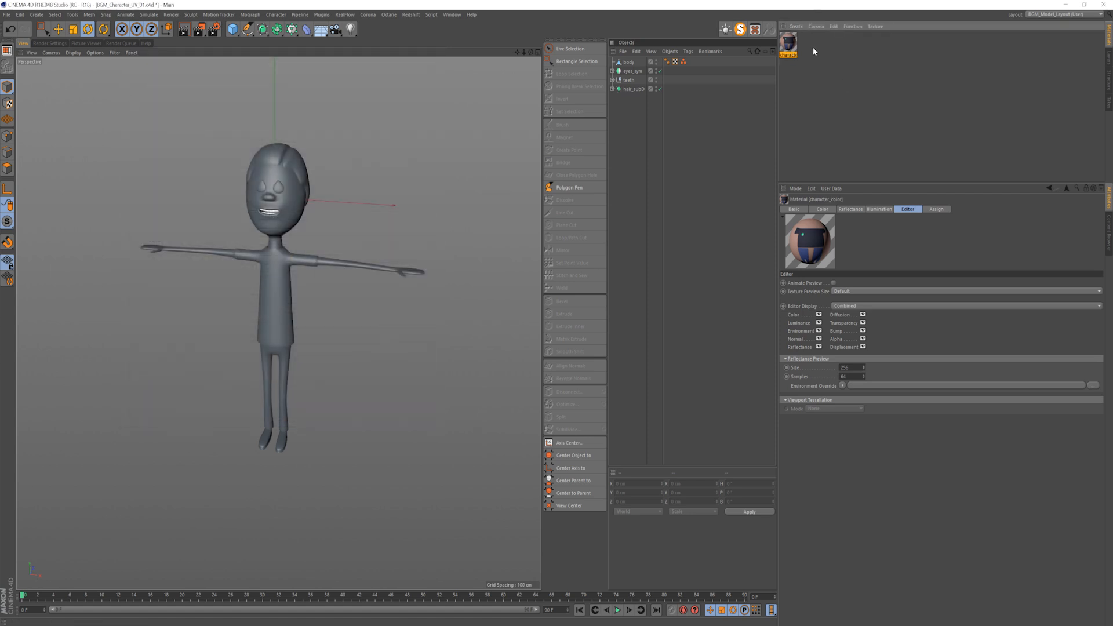
drag(633, 62, 634, 62)
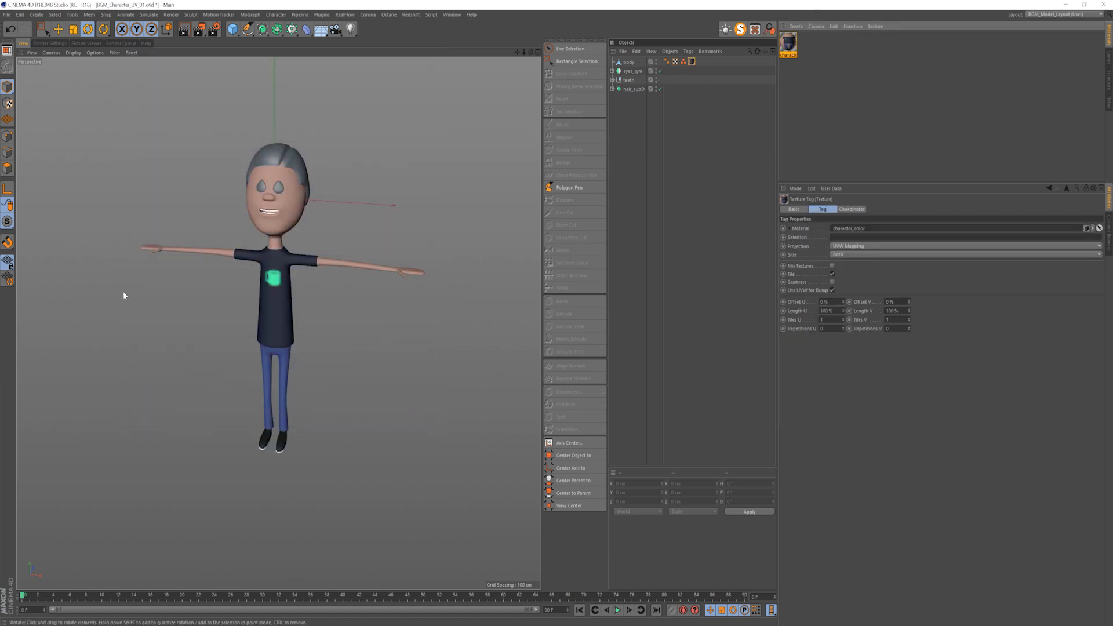
Step: Set the character_color material's Texture Preview Size to 2048x2048 (16 MB) and check the shirt logo on the model
double_click(691, 61)
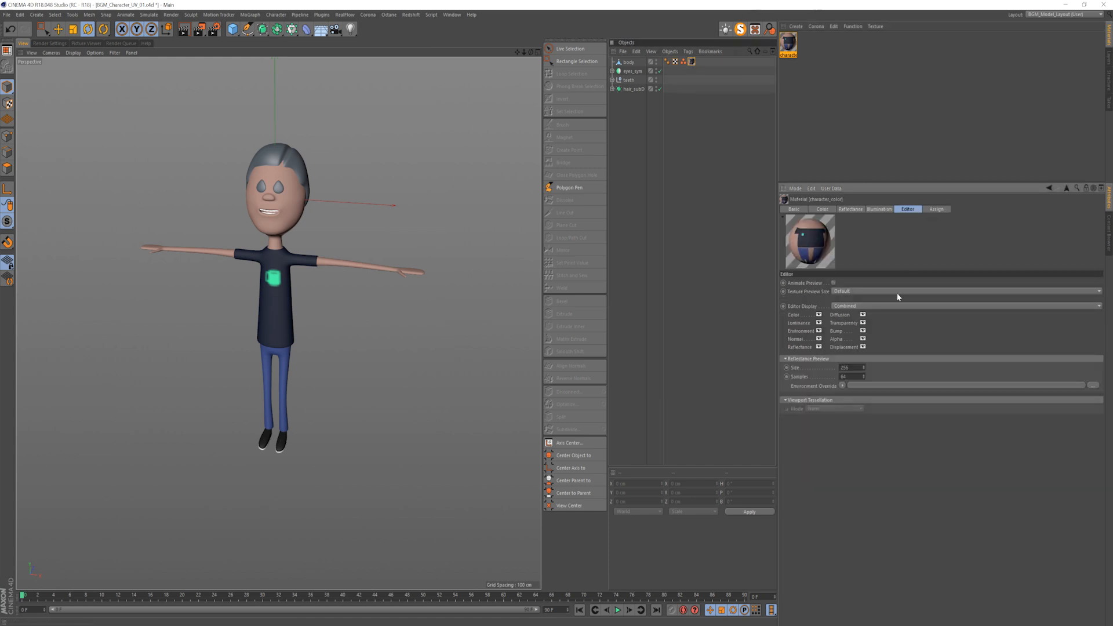
click(855, 290)
click(874, 363)
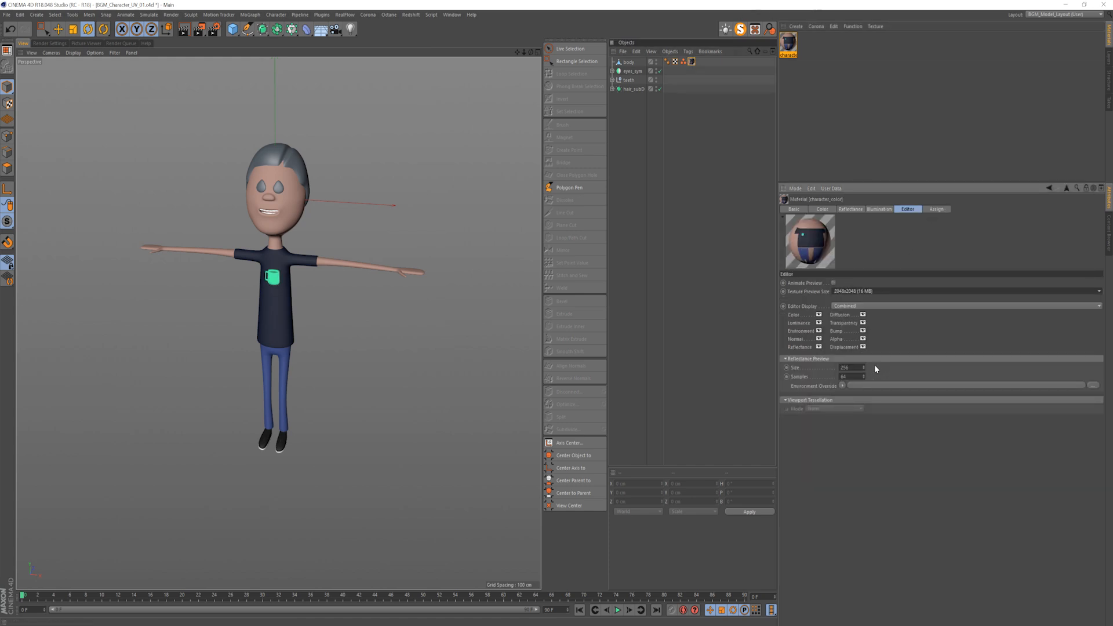
scroll(283, 283, up, 1)
alt+drag(283, 282, 231, 288)
click(692, 212)
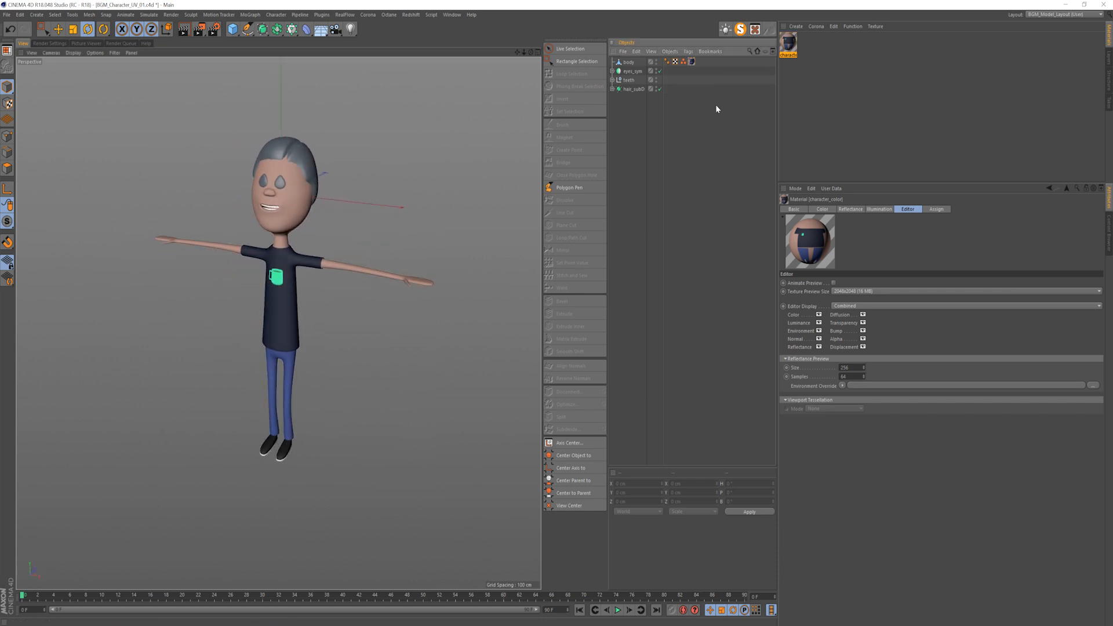
Step: Create a new material named hair with a dark brown color of H 32°, S 54%, V 25%
double_click(813, 55)
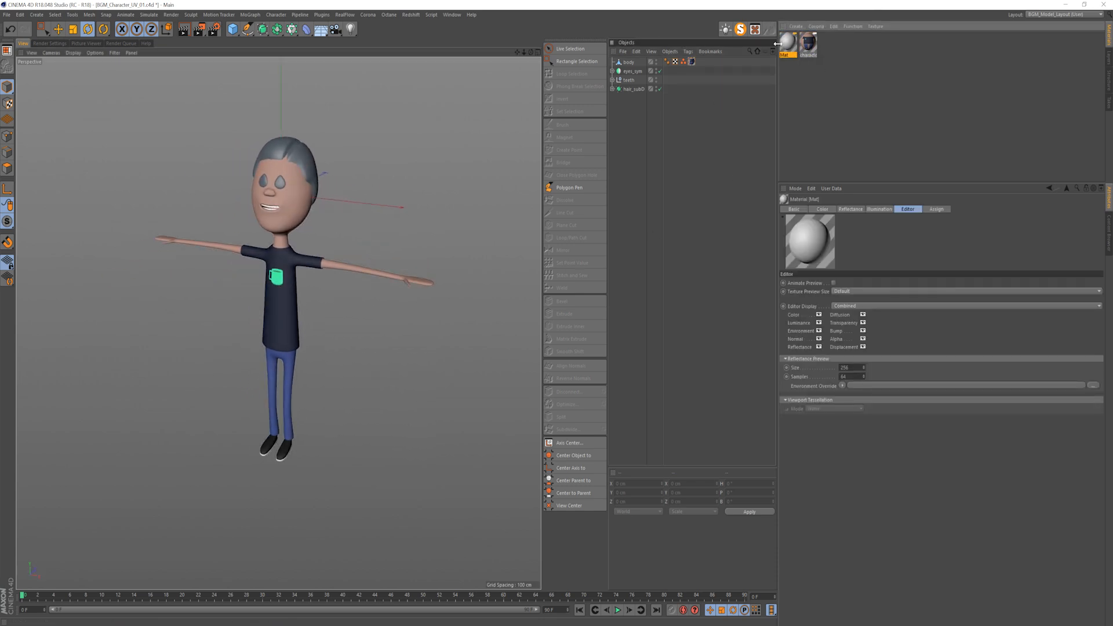
double_click(788, 42)
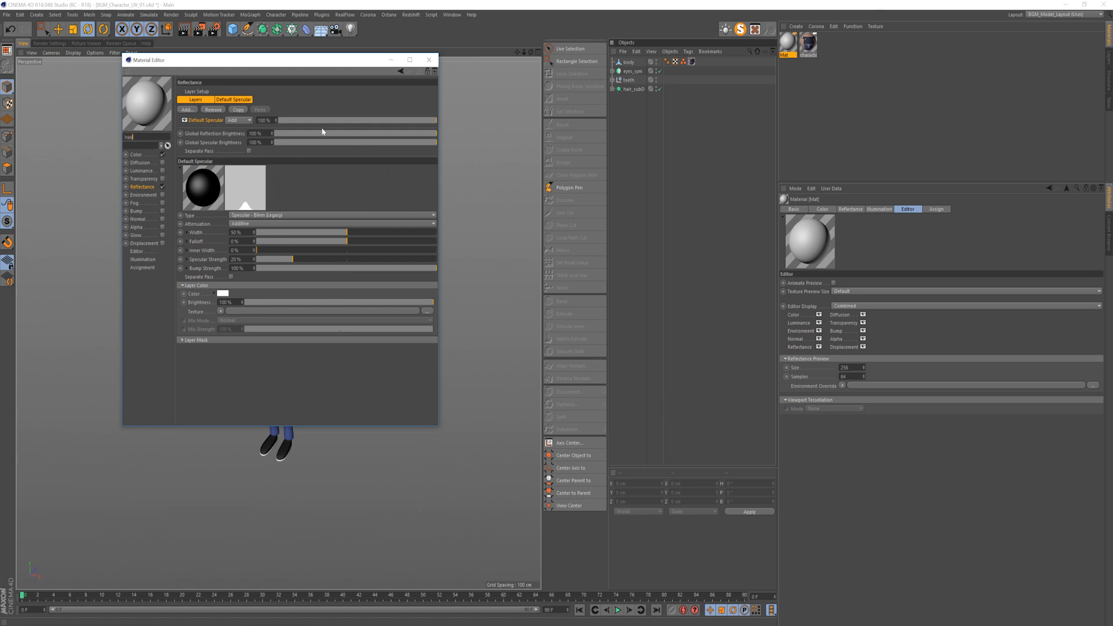
click(136, 155)
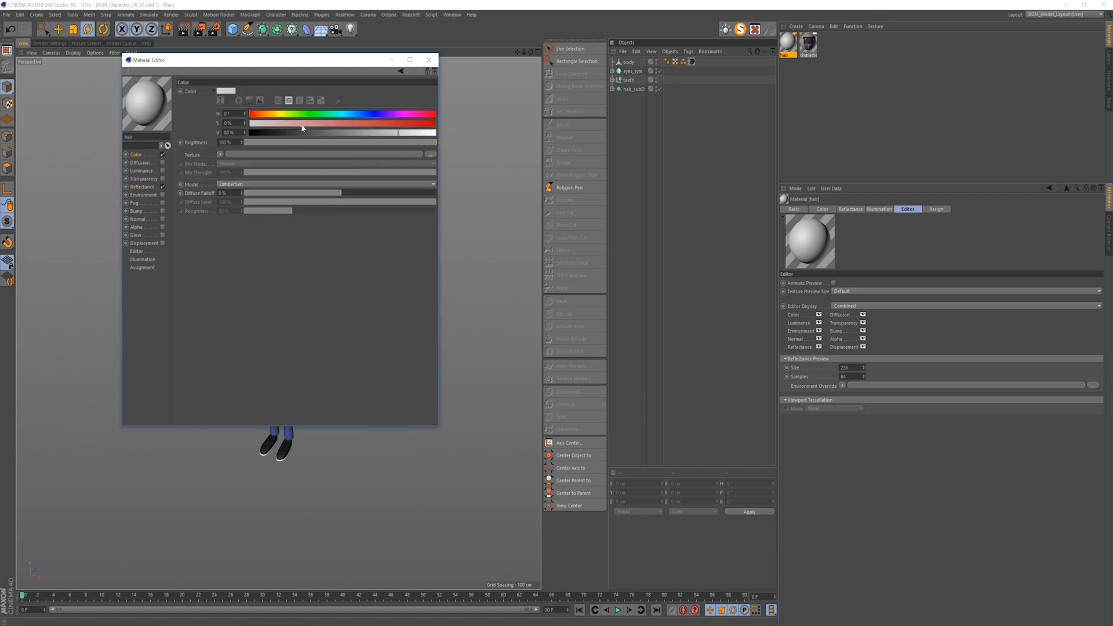
click(266, 113)
drag(303, 124, 430, 125)
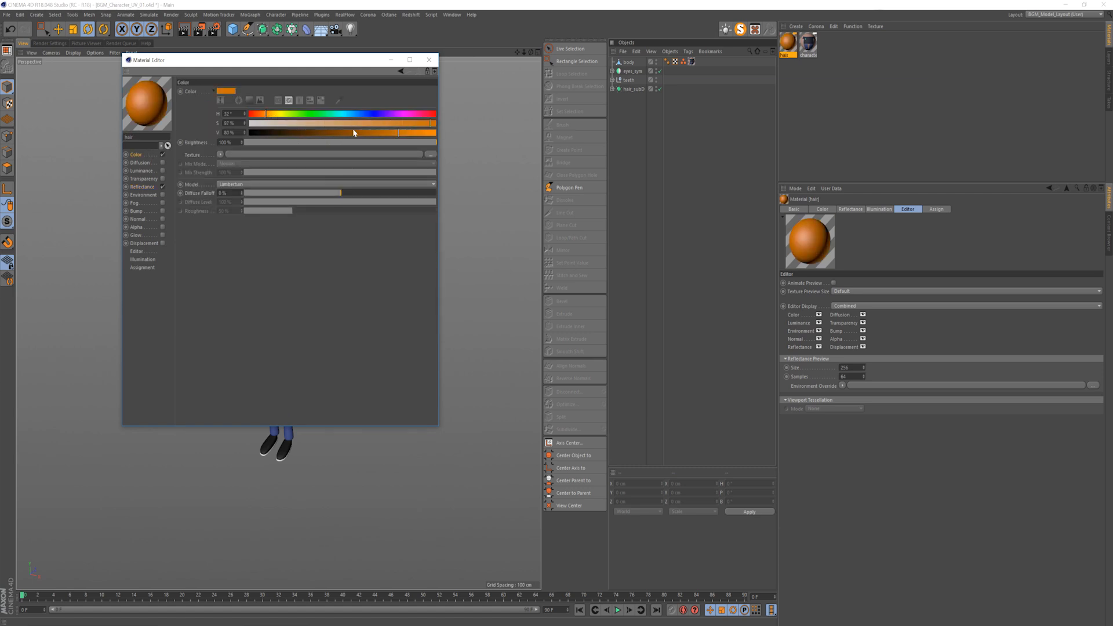
mouse_move(353, 133)
mouse_down()
mouse_move(301, 134)
mouse_move(348, 124)
mouse_up()
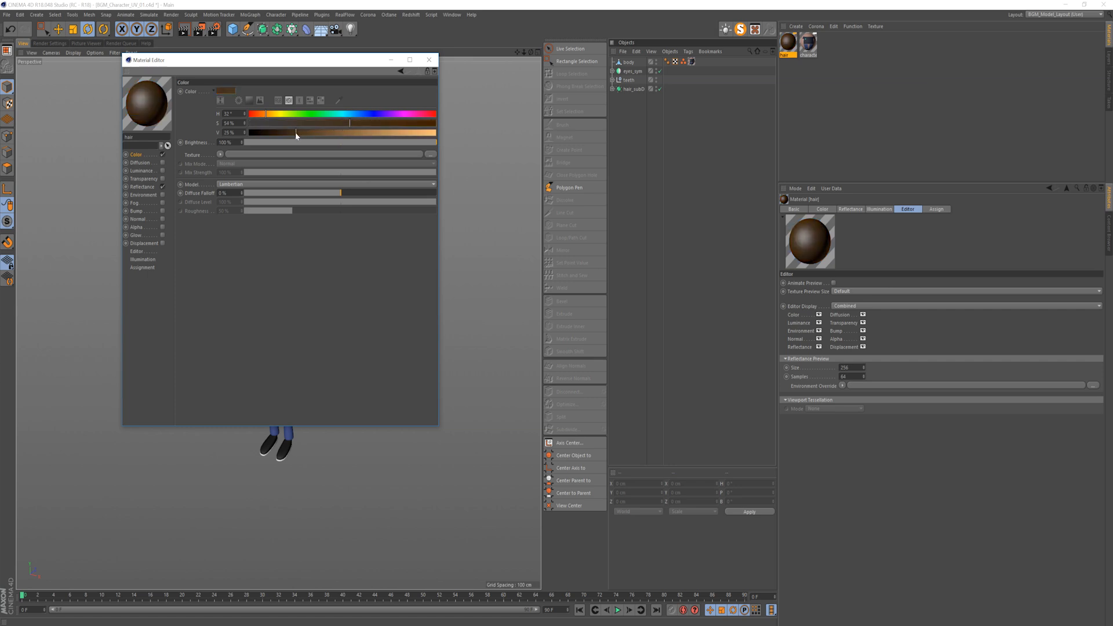
Step: Soften the hair material's specular with a width of about 68% and a low layer strength, and assign the material to the hair_subD object
click(142, 187)
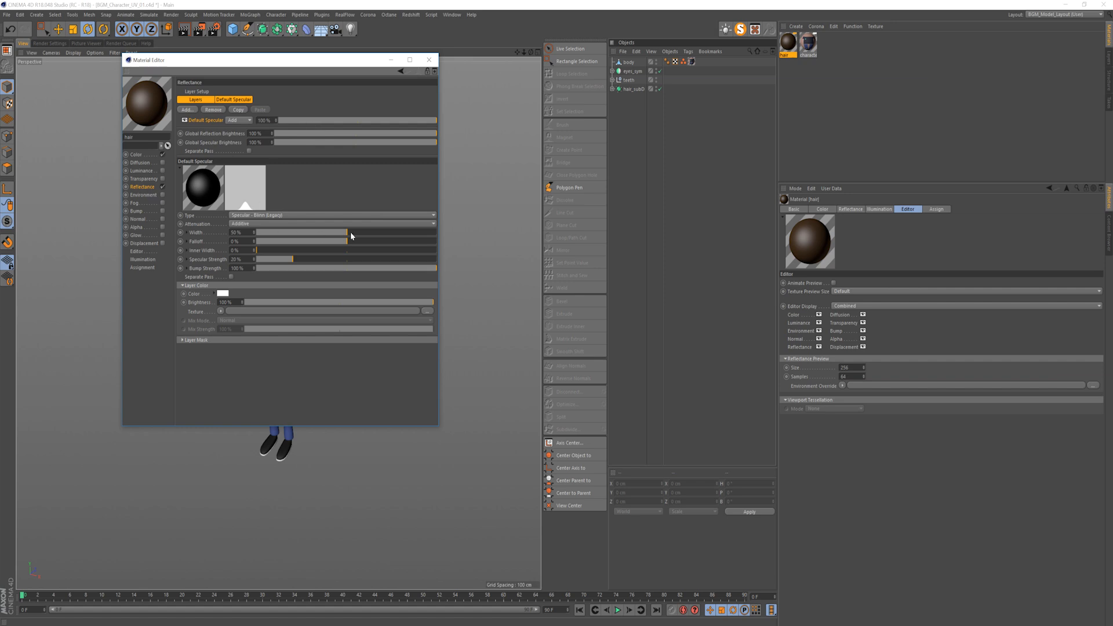
drag(350, 232, 379, 231)
click(296, 120)
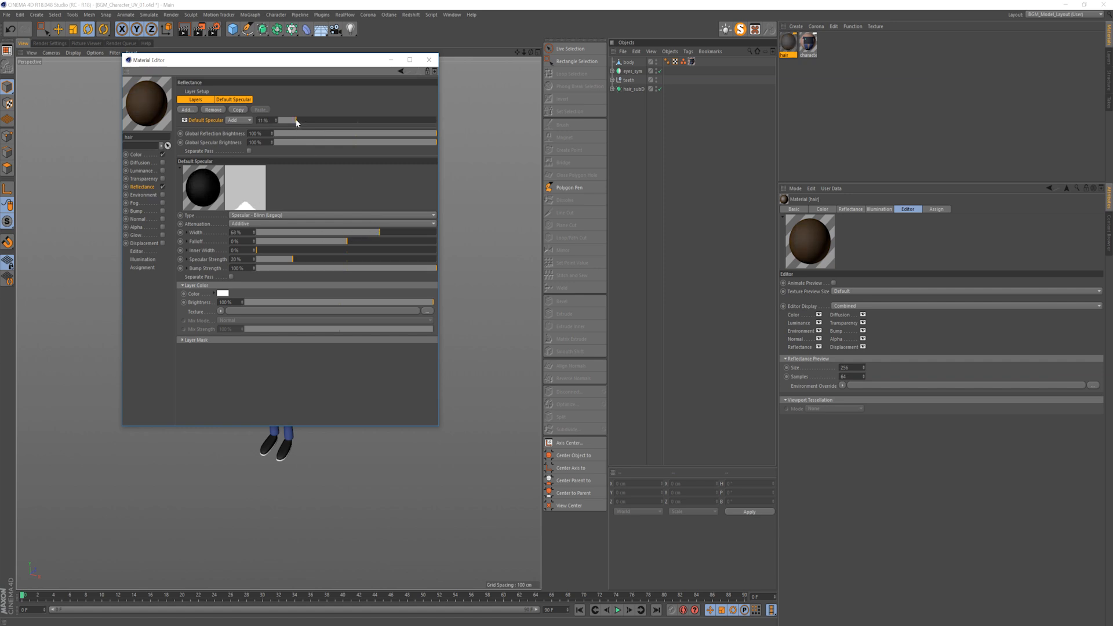
drag(296, 122, 300, 121)
click(429, 60)
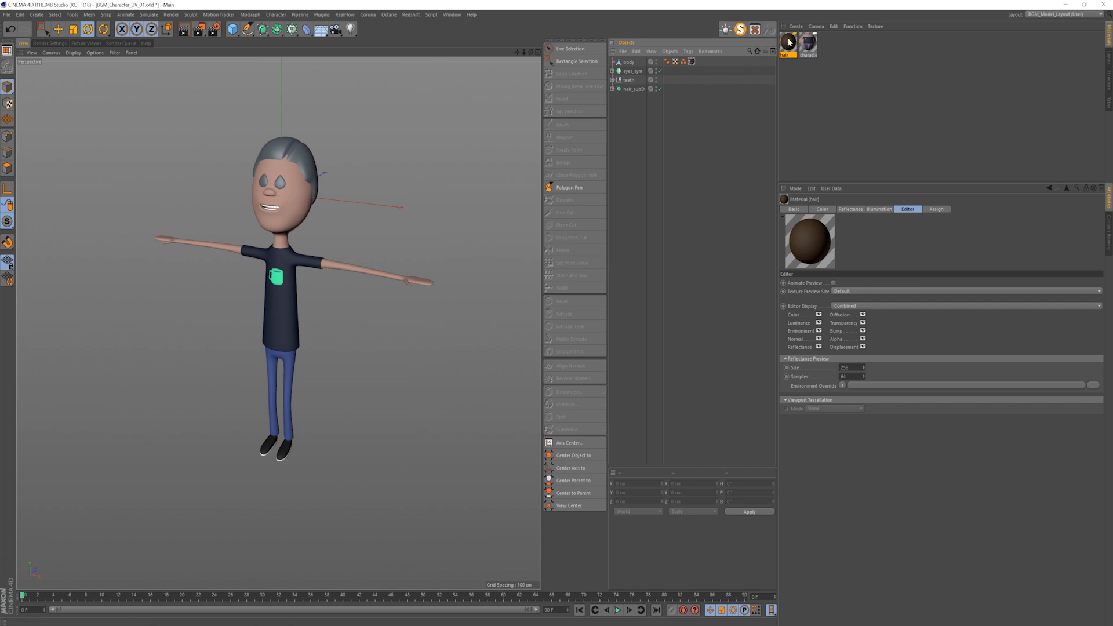
drag(789, 41, 630, 87)
key(e)
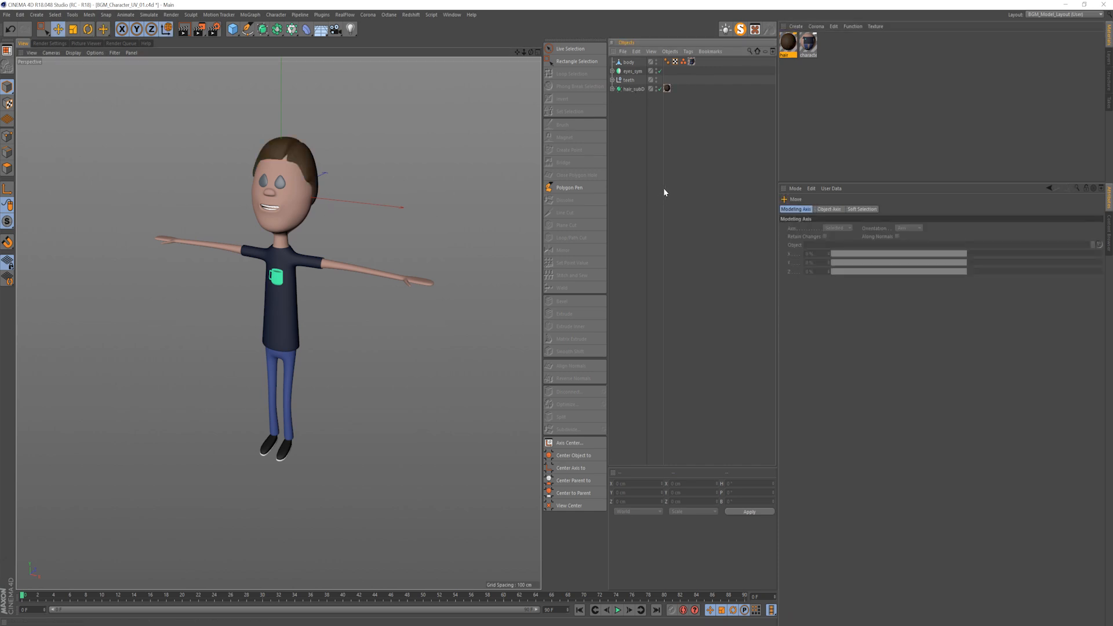
Step: Make the eye's Sphere object inside the eyes symmetry group editable and toggle its child FFD deformer
click(612, 70)
click(634, 80)
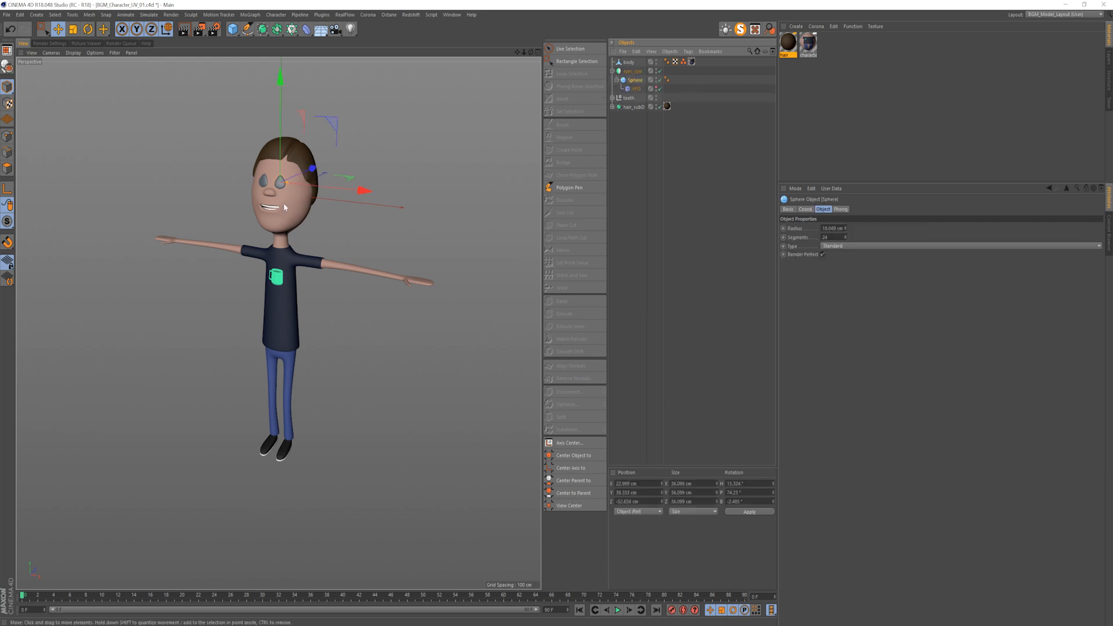
scroll(456, 151, up, 8)
mouse_move(325, 191)
alt+mouse_down()
mouse_move(380, 192)
mouse_move(337, 194)
alt+mouse_up()
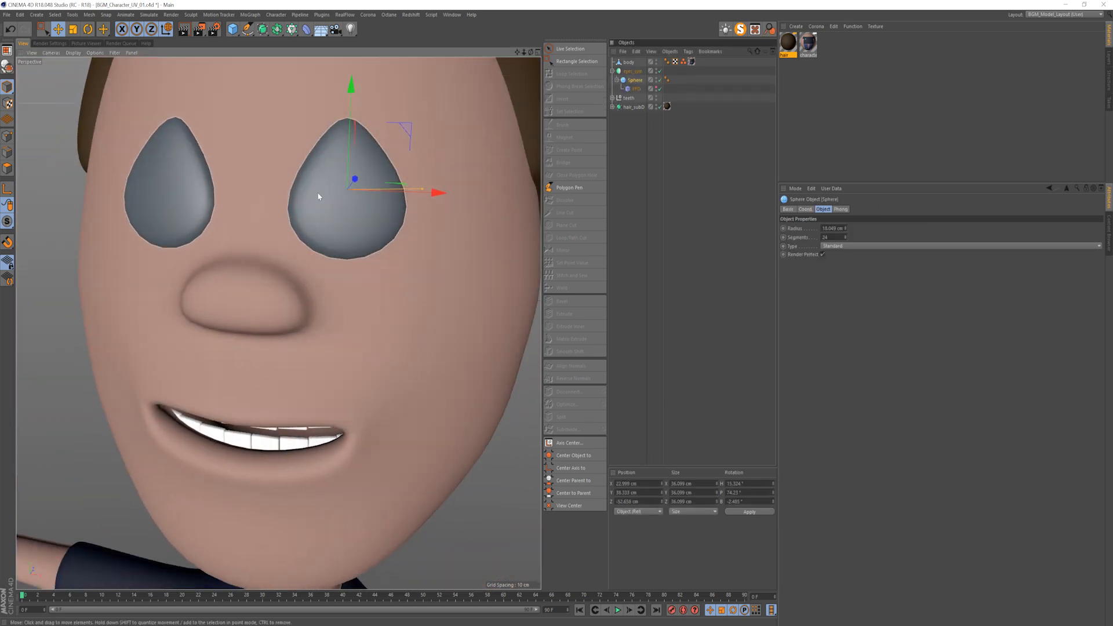
alt+right_drag(320, 212, 300, 218)
alt+drag(352, 203, 383, 203)
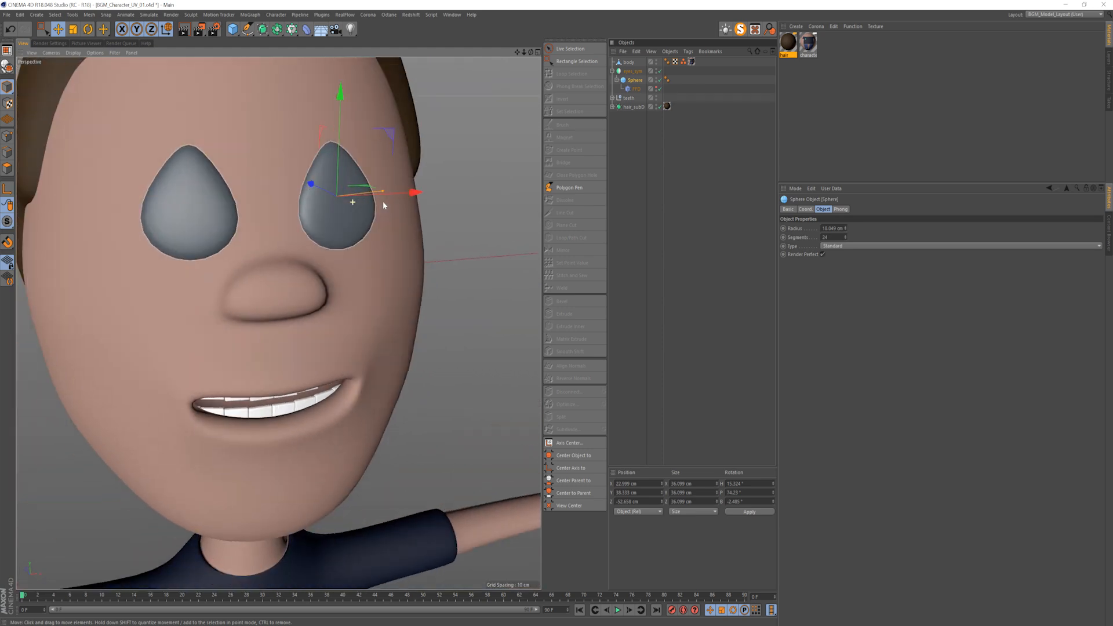
click(641, 195)
click(633, 80)
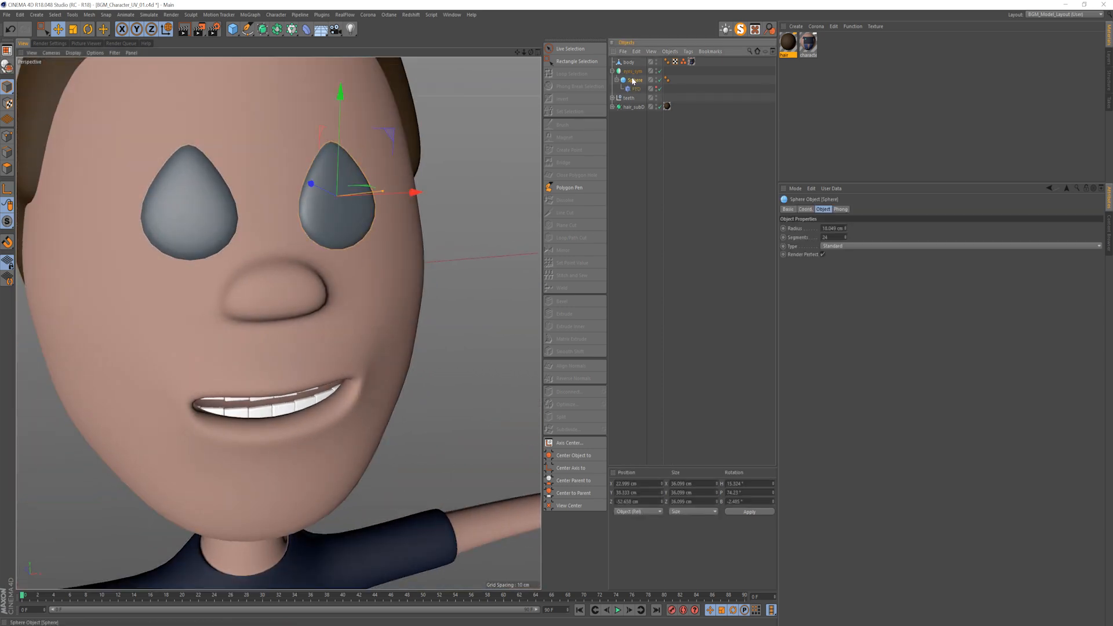
key(c)
click(618, 80)
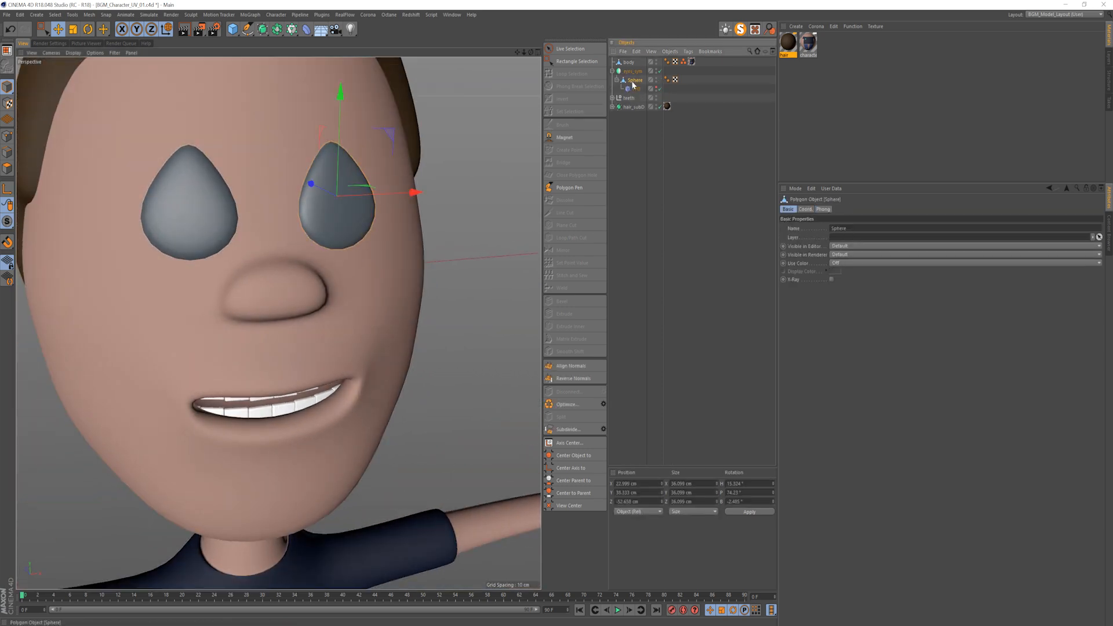
click(658, 89)
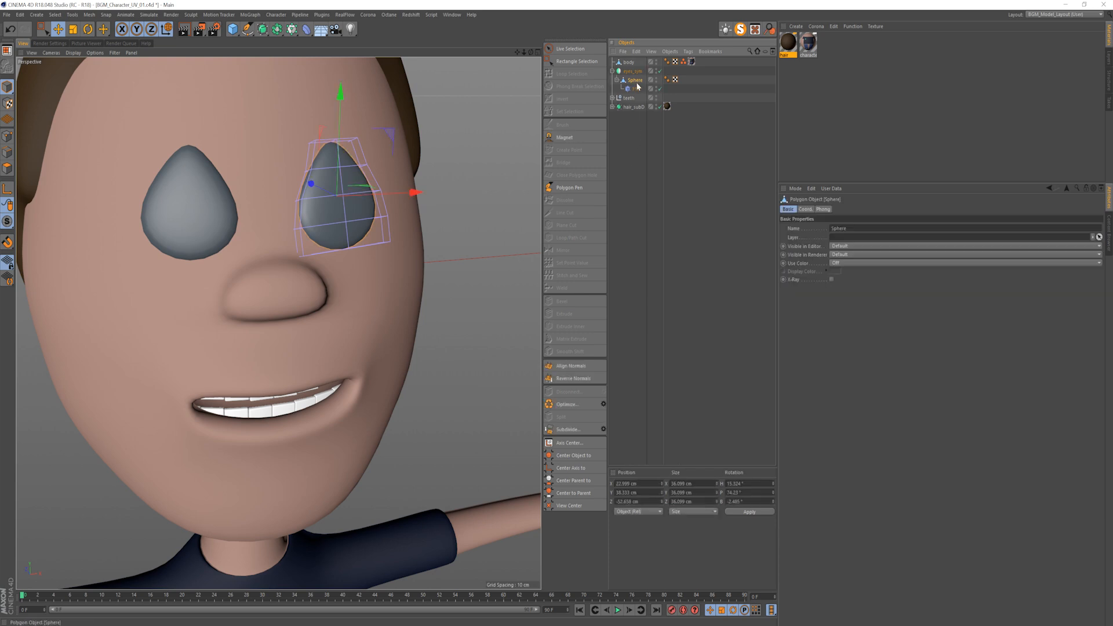
Step: Display the model with shaded wireframe lines and switch to Polygon mode with the Live Selection tool
key(n)
key(b)
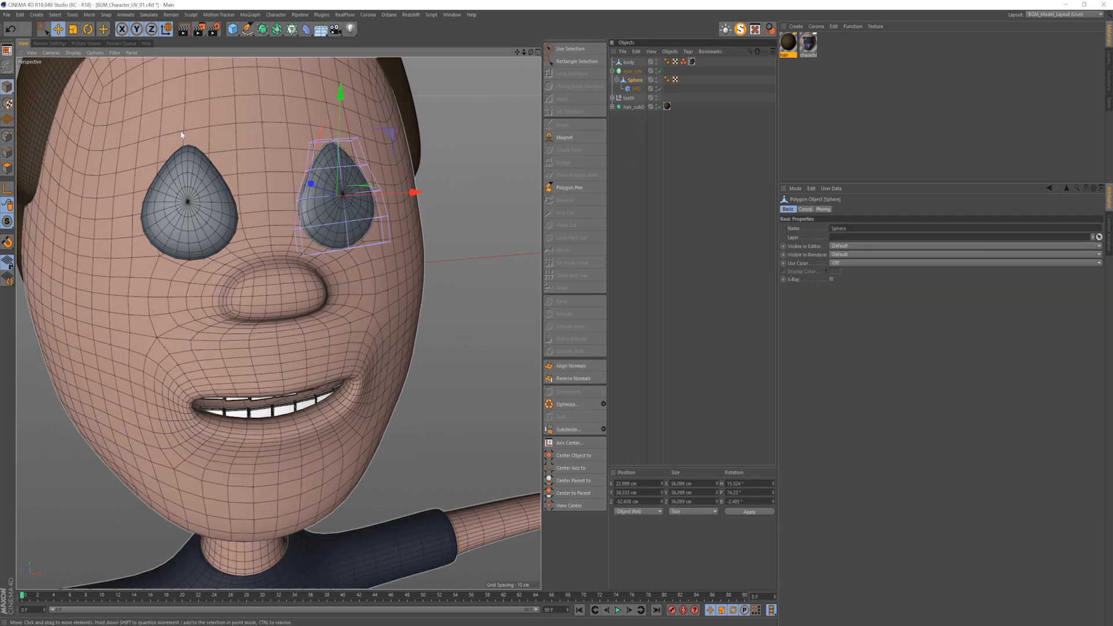
drag(43, 29, 65, 42)
click(7, 169)
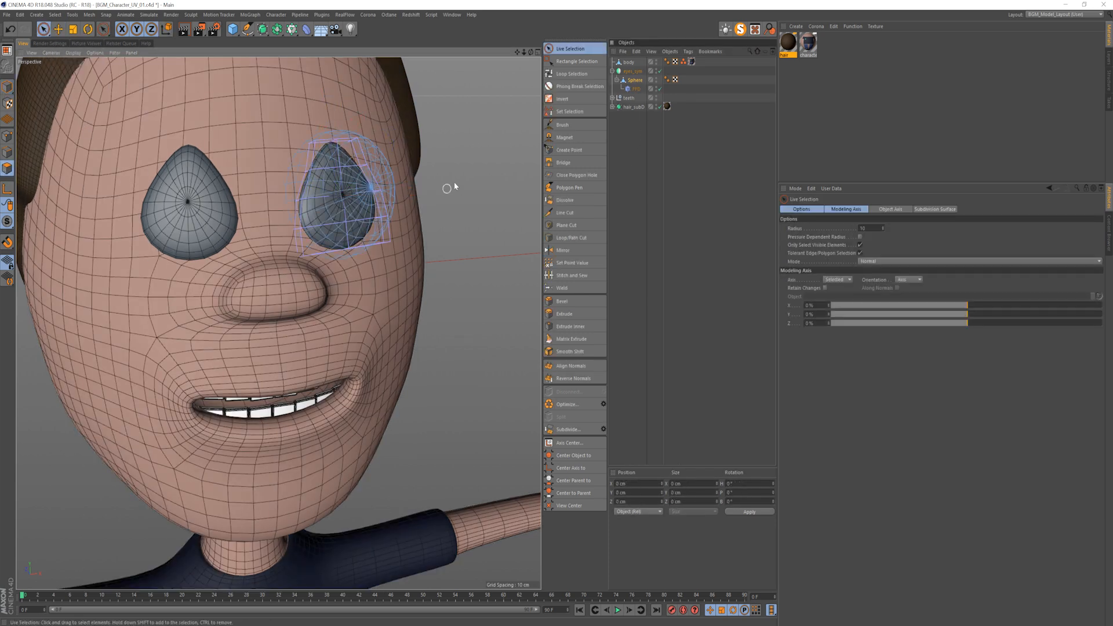
Step: Select the ring of polygons at the front centre of the eye's Sphere for the pupil
alt+right_drag(382, 169, 399, 171)
alt+drag(399, 171, 378, 167)
drag(292, 152, 284, 173)
mouse_move(284, 173)
alt+mouse_down()
mouse_move(440, 173)
mouse_move(290, 168)
alt+mouse_up()
alt+right_drag(290, 168, 255, 170)
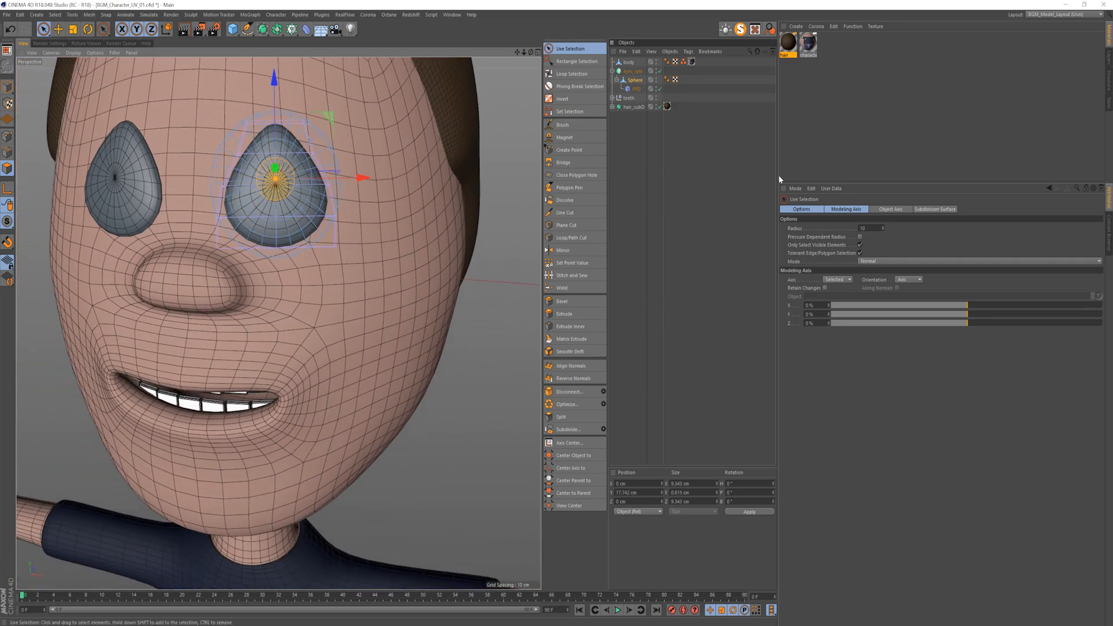
Step: Create a new material named pupil with an unsaturated, near-black color
double_click(789, 89)
double_click(785, 44)
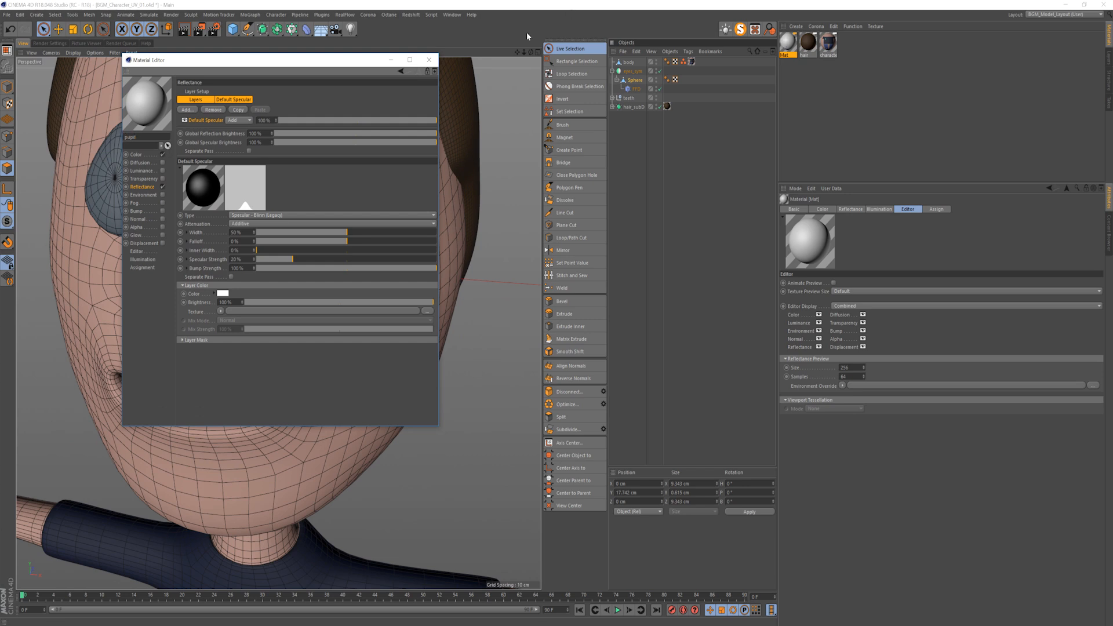
click(139, 155)
click(263, 133)
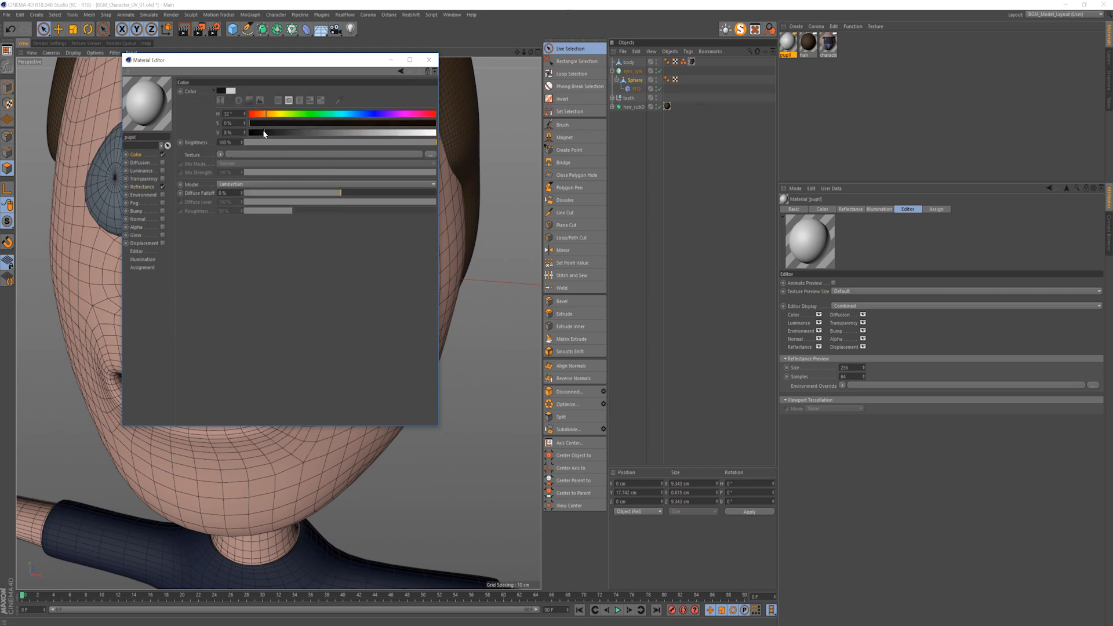
Step: Set the pupil material's specular width to 20% and assign the material to the selected eye polygons
click(142, 187)
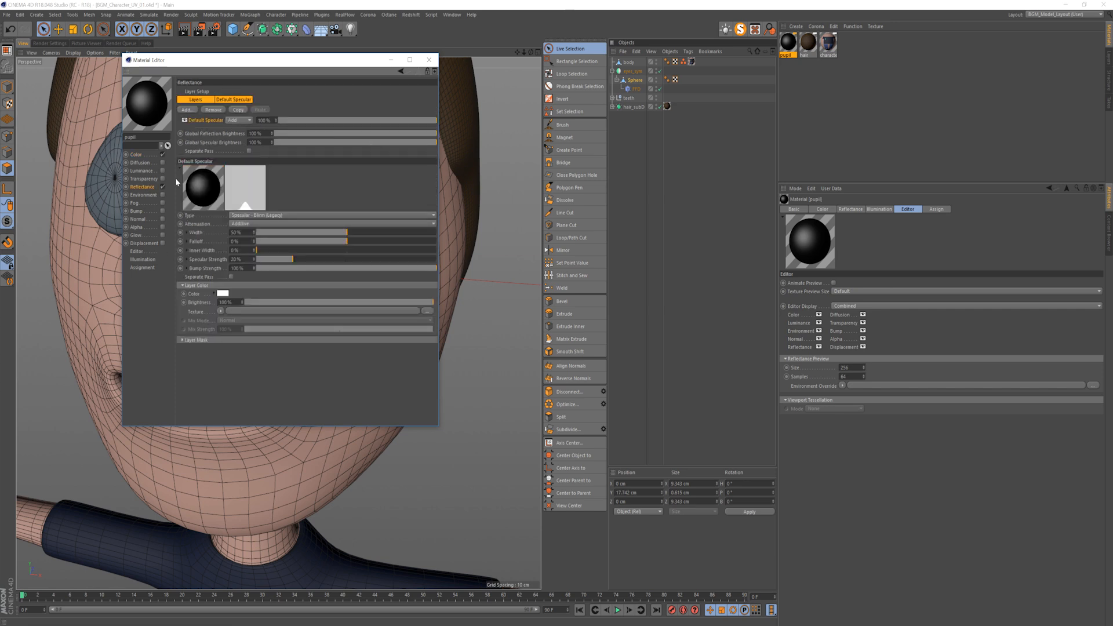
drag(335, 230, 321, 235)
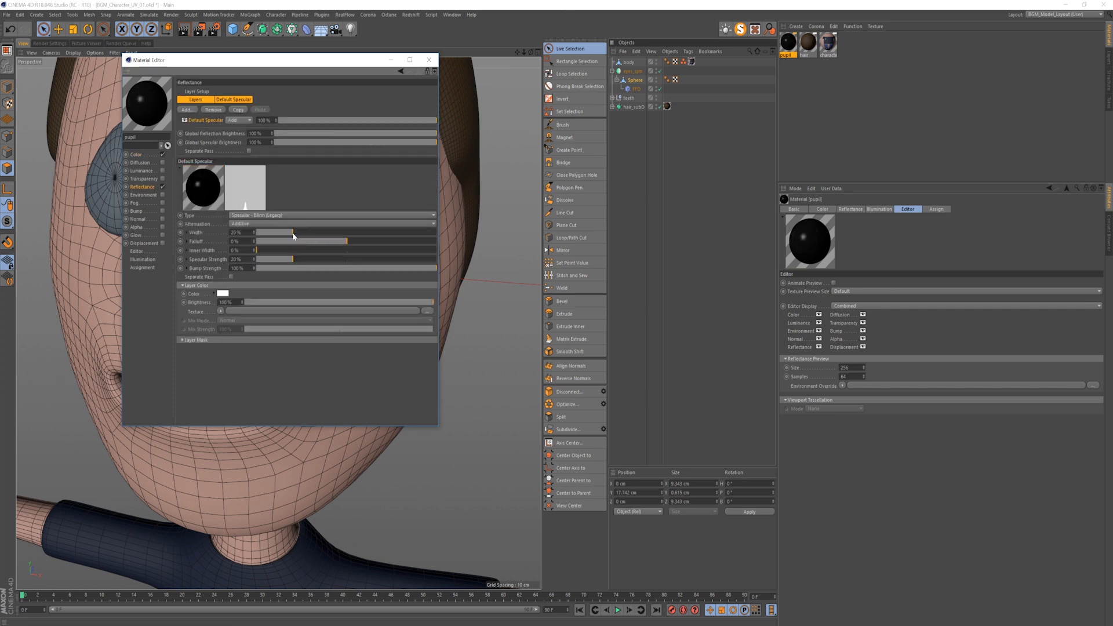
click(429, 60)
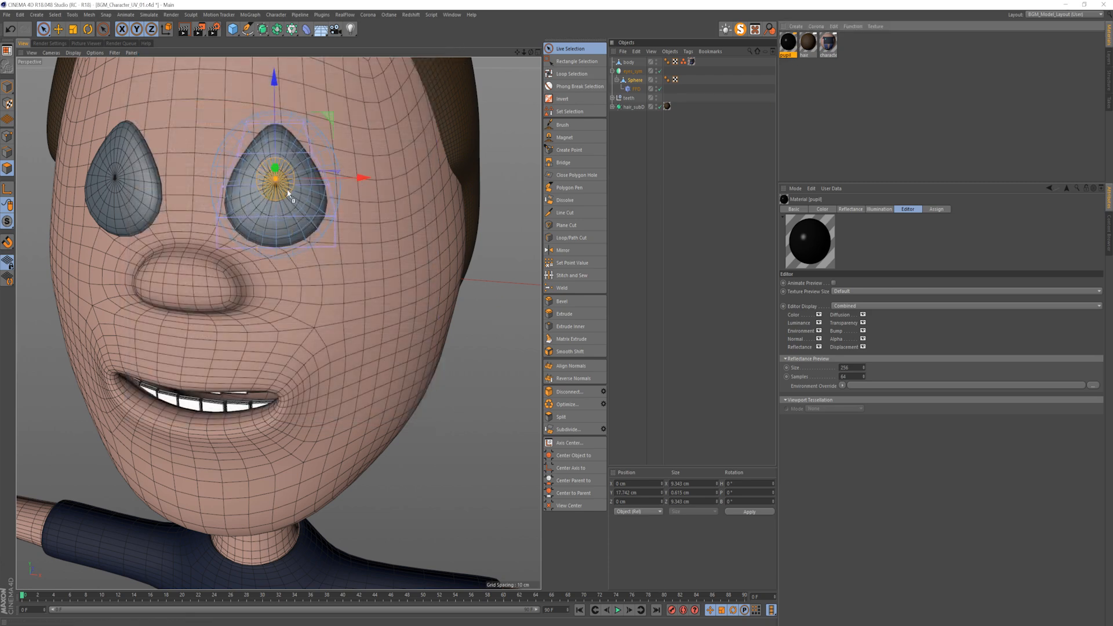
drag(290, 195, 289, 194)
click(660, 220)
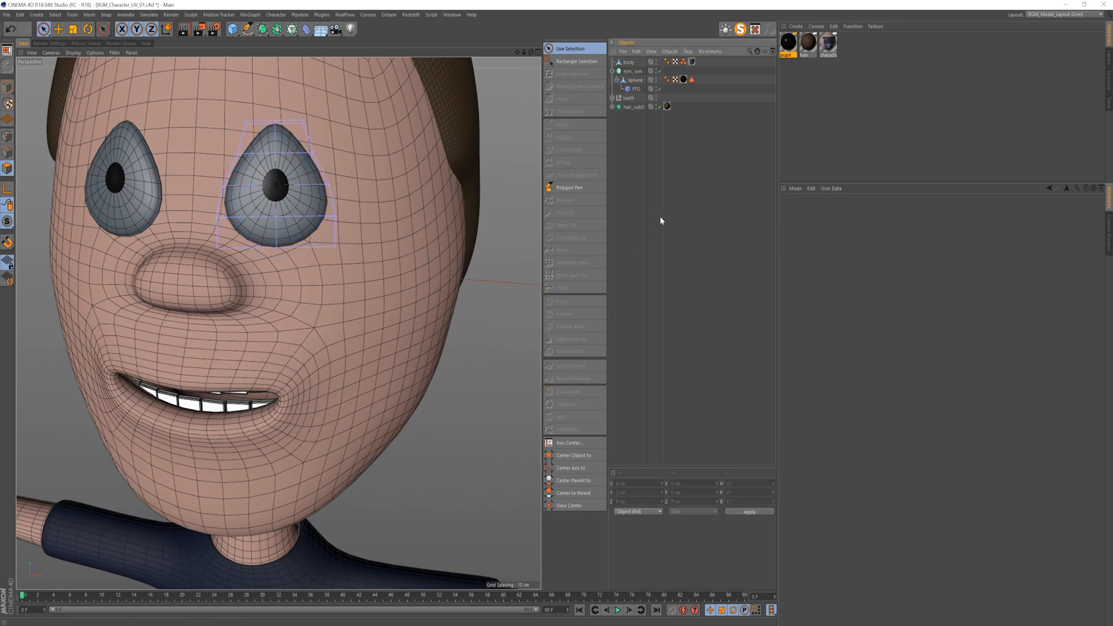
Step: Create a new material named eye_white with a warm off-white color of S 7% and V 96%
click(801, 89)
double_click(790, 74)
double_click(788, 42)
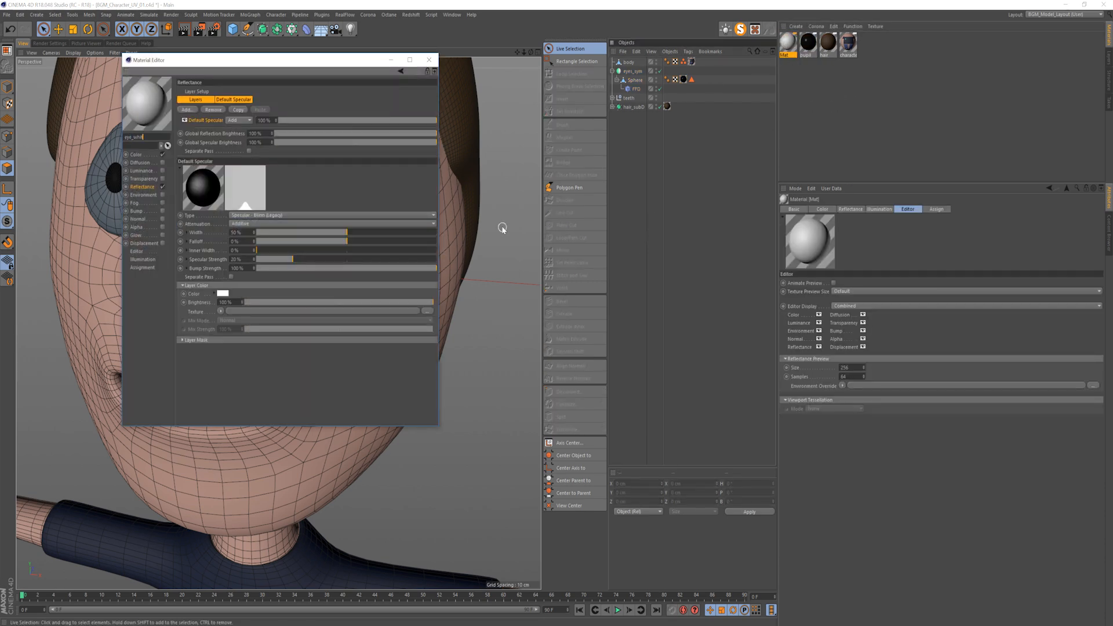
click(135, 154)
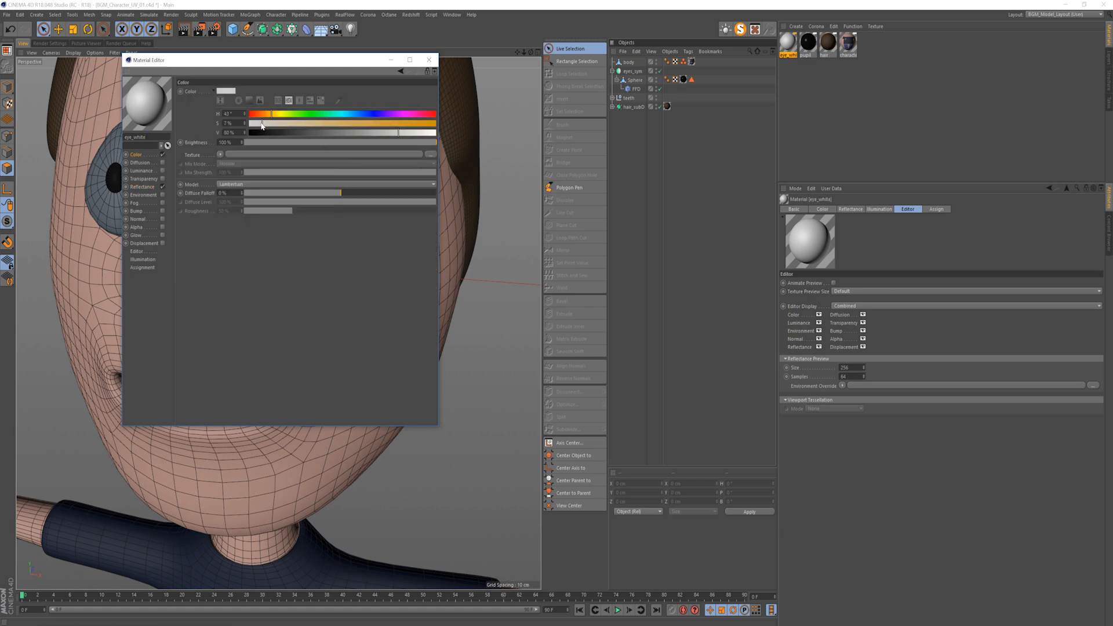
drag(413, 139, 429, 136)
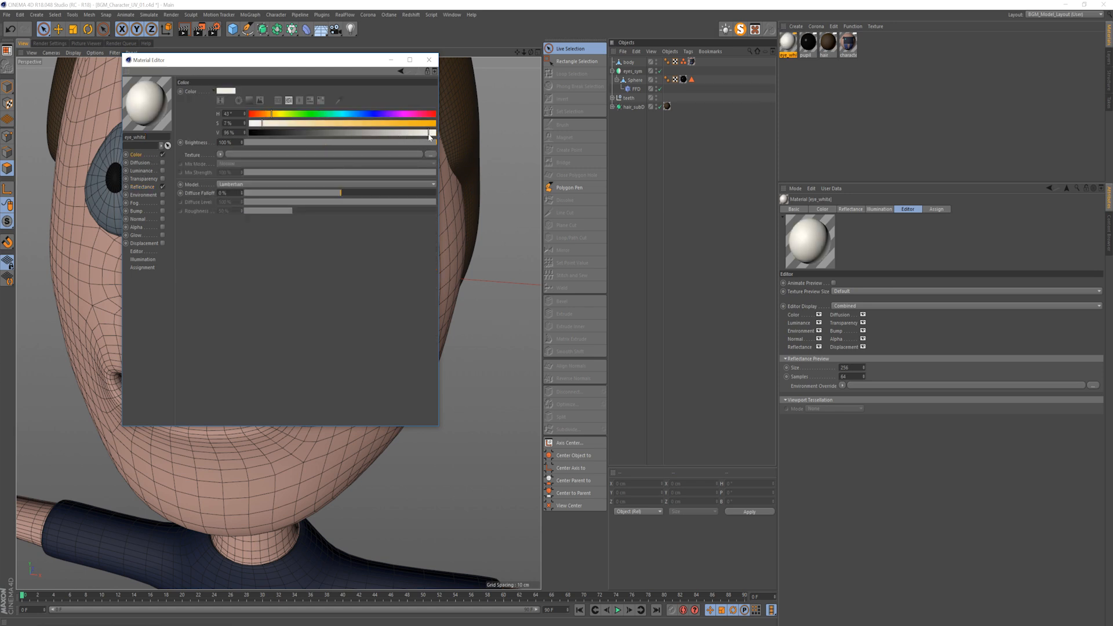
Step: Lower the eye_white material's Default Specular layer to 35% and add a Beckmann reflection layer at about 8%
click(142, 186)
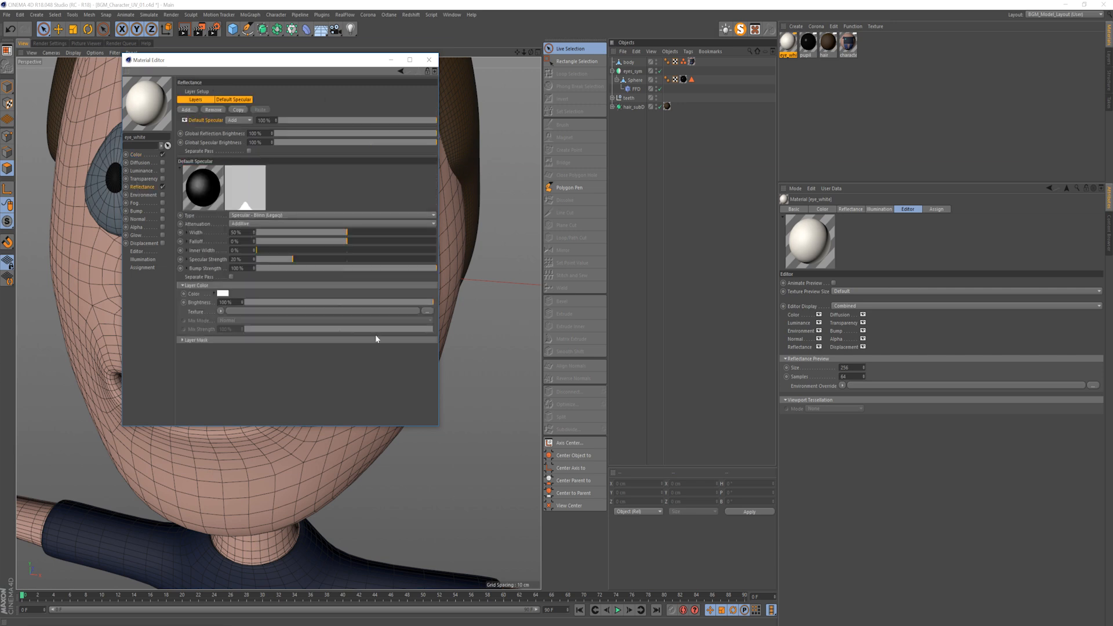
click(333, 121)
click(196, 109)
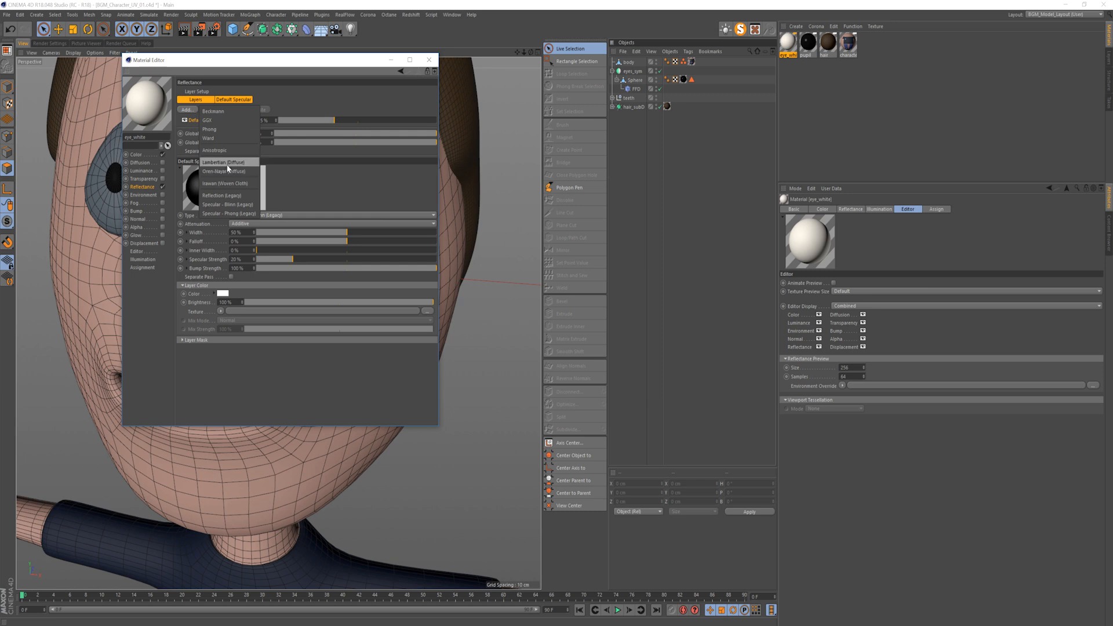
click(213, 111)
drag(330, 122, 288, 120)
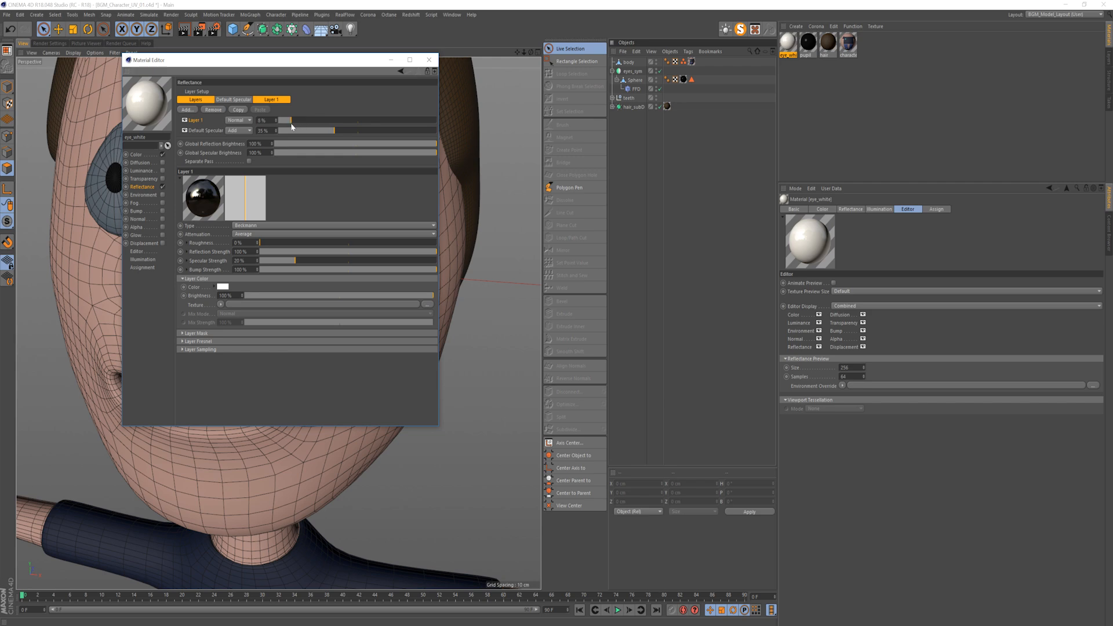
click(428, 60)
Step: Assign the eye_white material to the eye's Sphere object, with its tag placed before the pupil tag
click(838, 60)
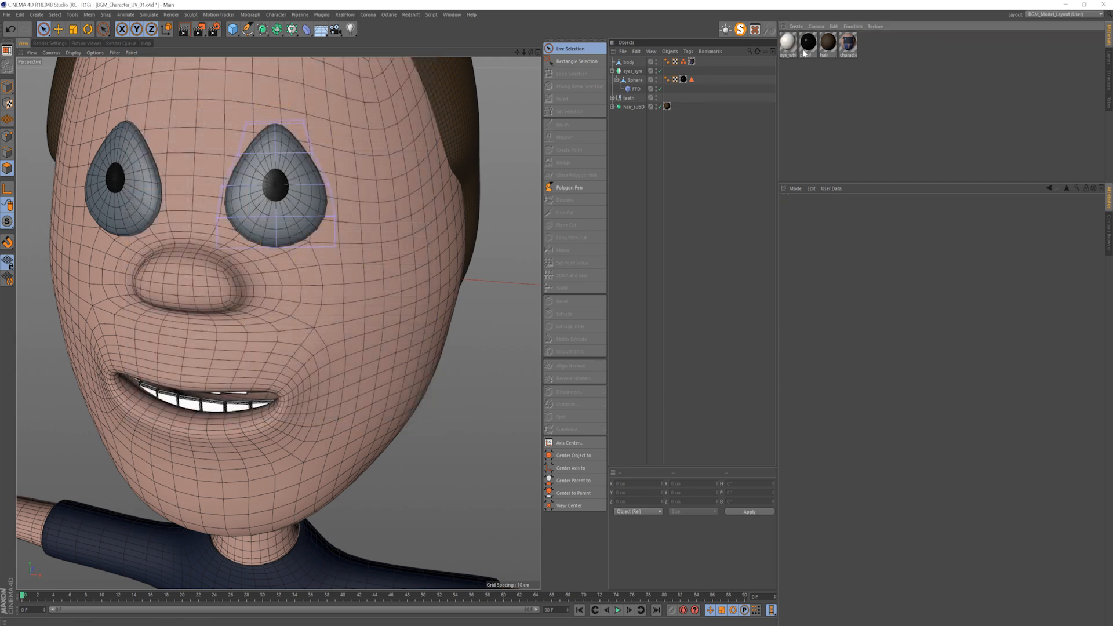
drag(628, 85, 709, 85)
key(e)
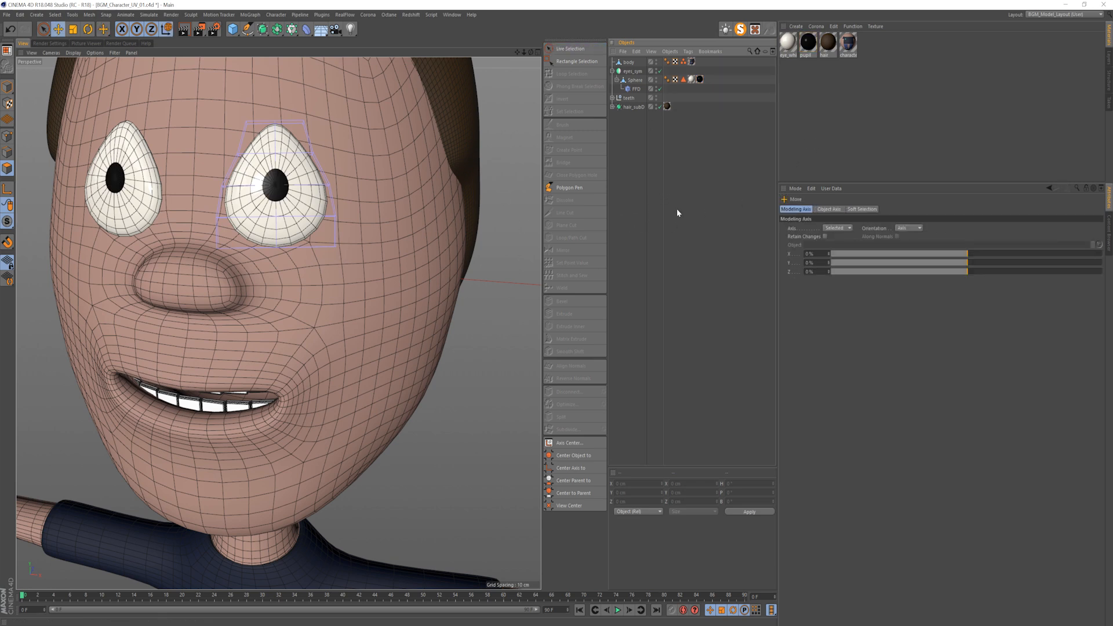
Step: Display the model with Gouraud shading without lines and hide the eye's FFD deformer cage in the viewport
key(n)
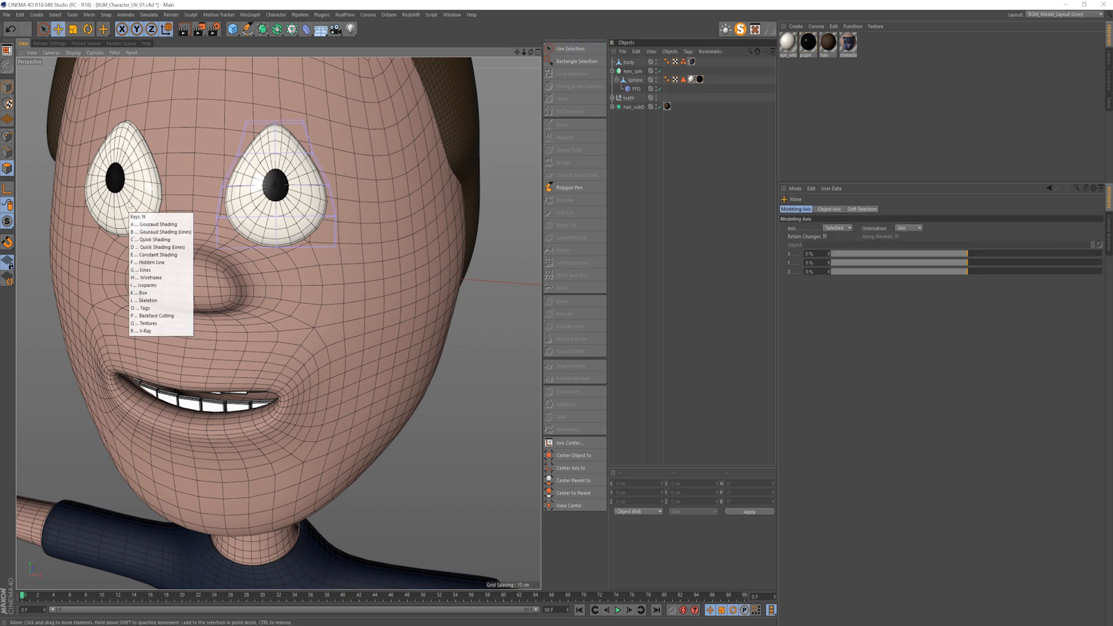
key(a)
scroll(193, 191, down, 3)
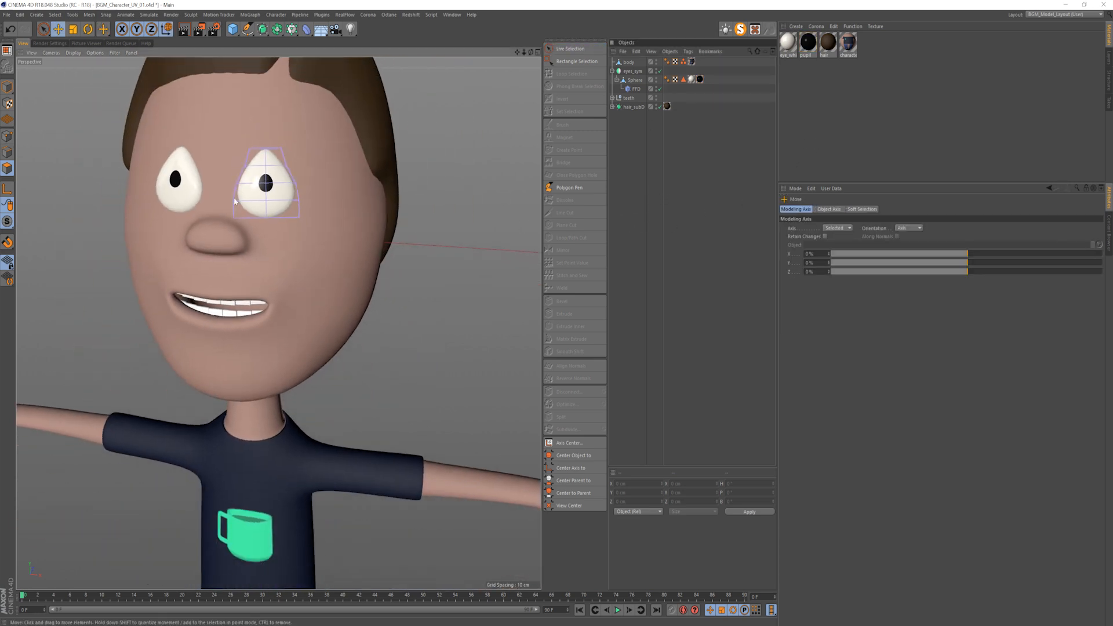
double_click(656, 88)
scroll(305, 207, down, 3)
alt+drag(305, 207, 283, 237)
scroll(281, 221, down, 3)
scroll(310, 175, up, 3)
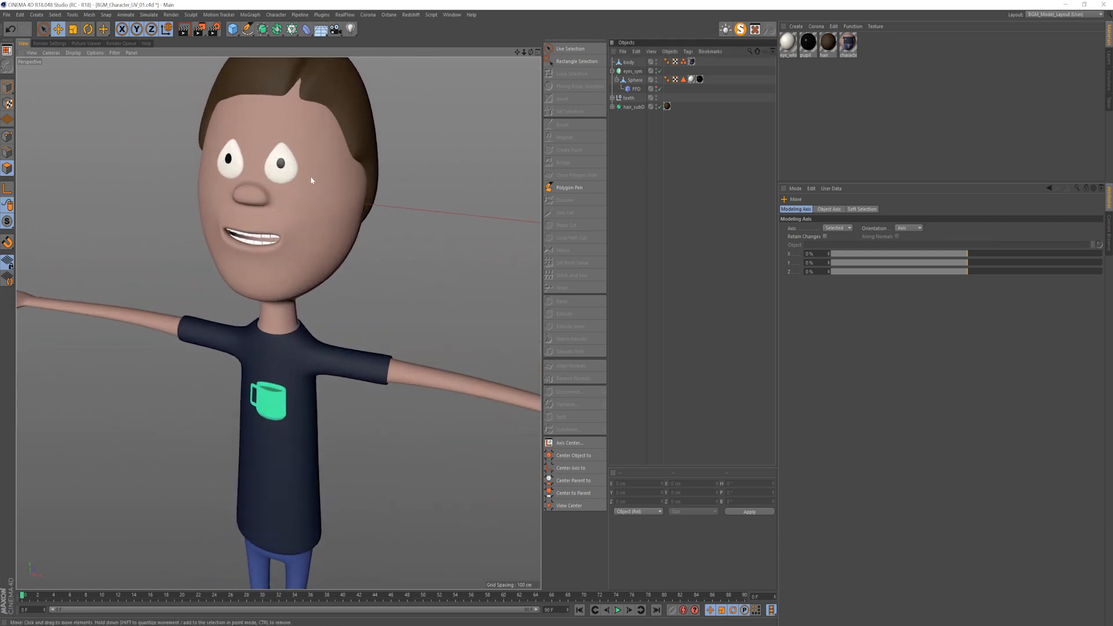
Step: Create a new material named teeth with a warm off-white color of V 93% and a slight saturation
double_click(787, 81)
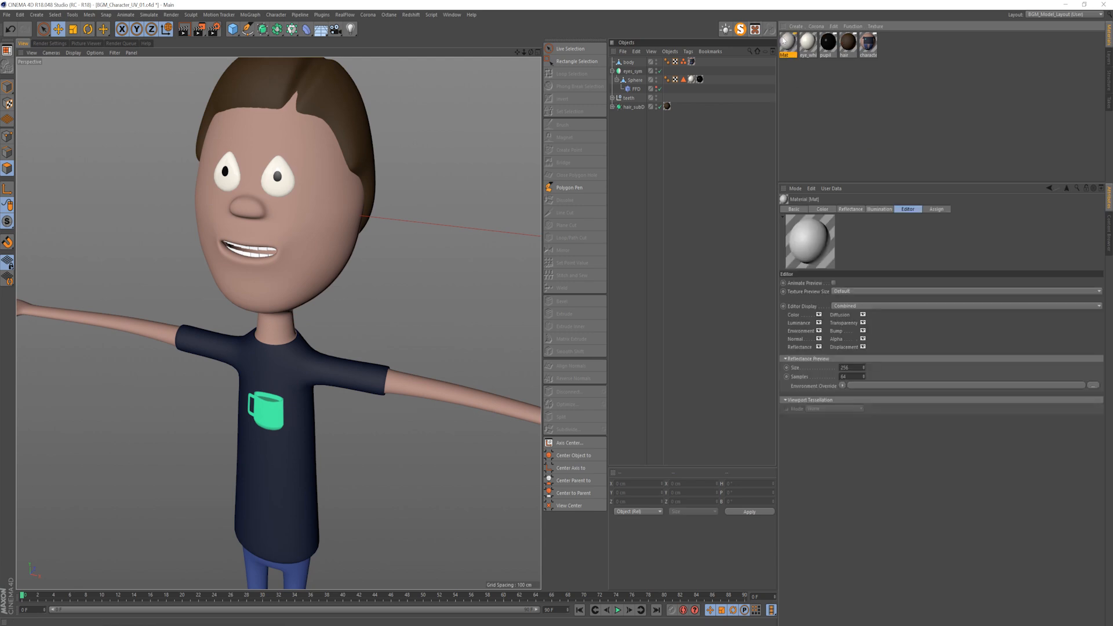
double_click(785, 40)
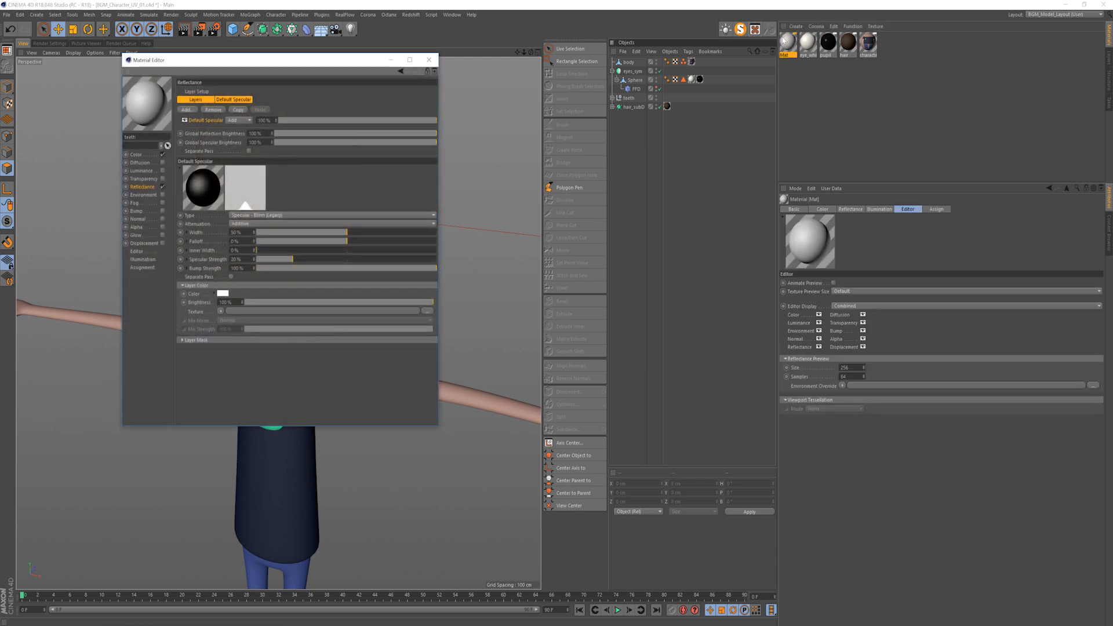
text(teeth)
click(135, 154)
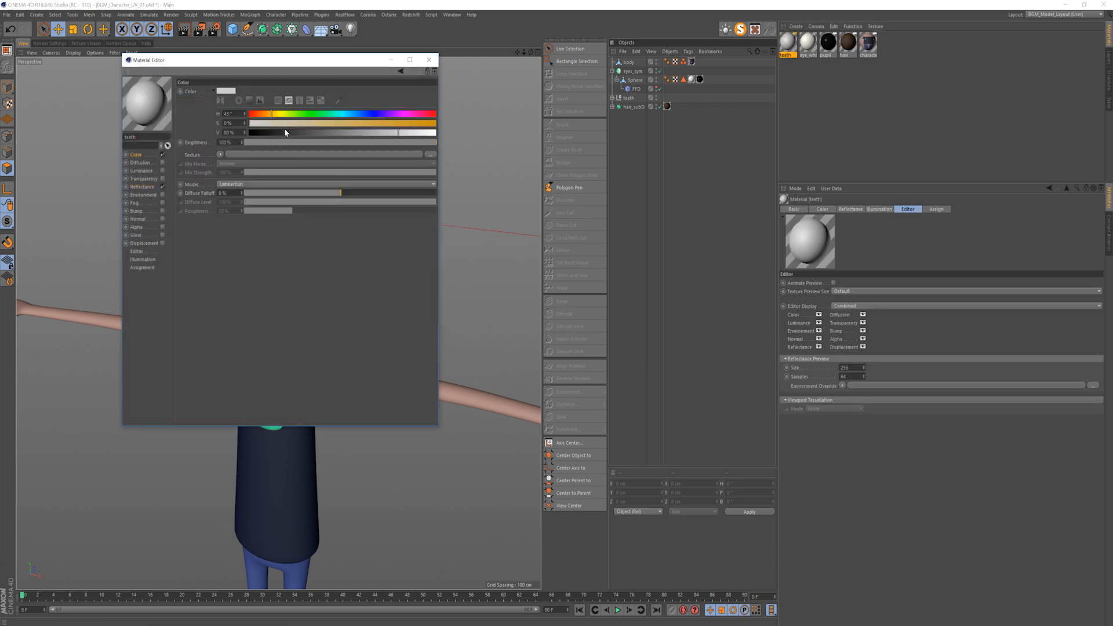
drag(400, 136, 423, 133)
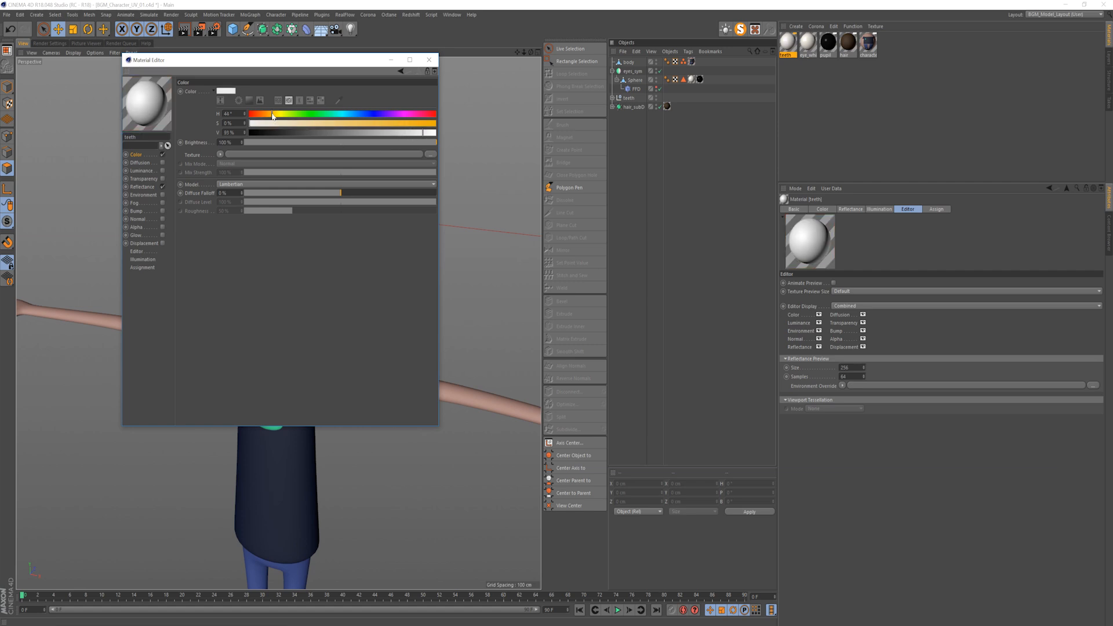
drag(272, 123, 267, 127)
Step: Replace the teeth material's Default Specular layer with a Beckmann reflection layer at about 8% strength
click(142, 187)
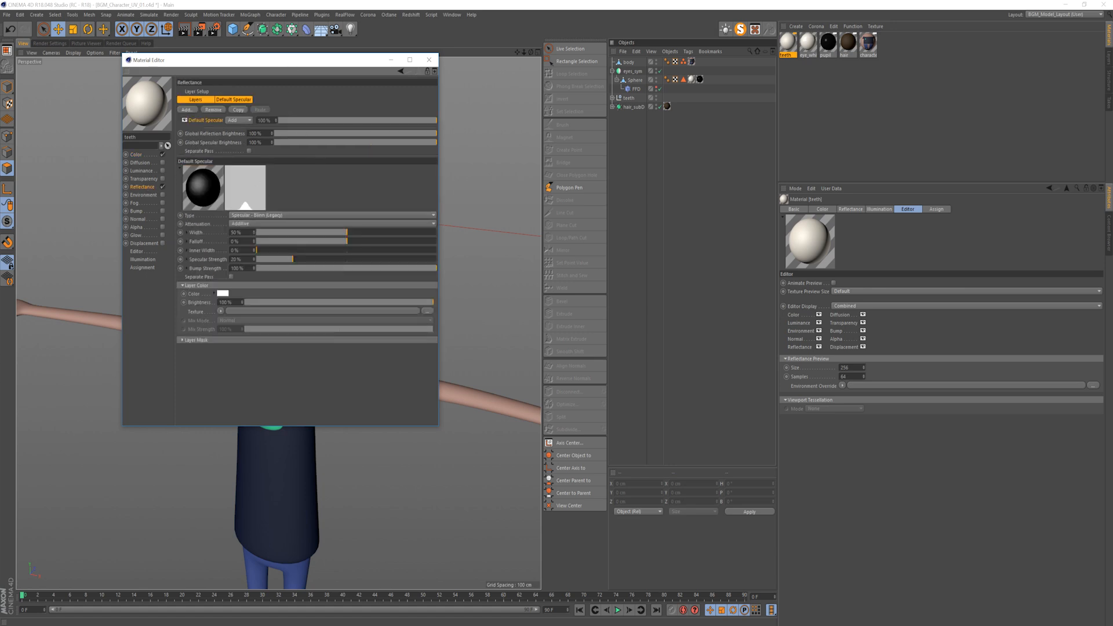
click(214, 109)
click(188, 110)
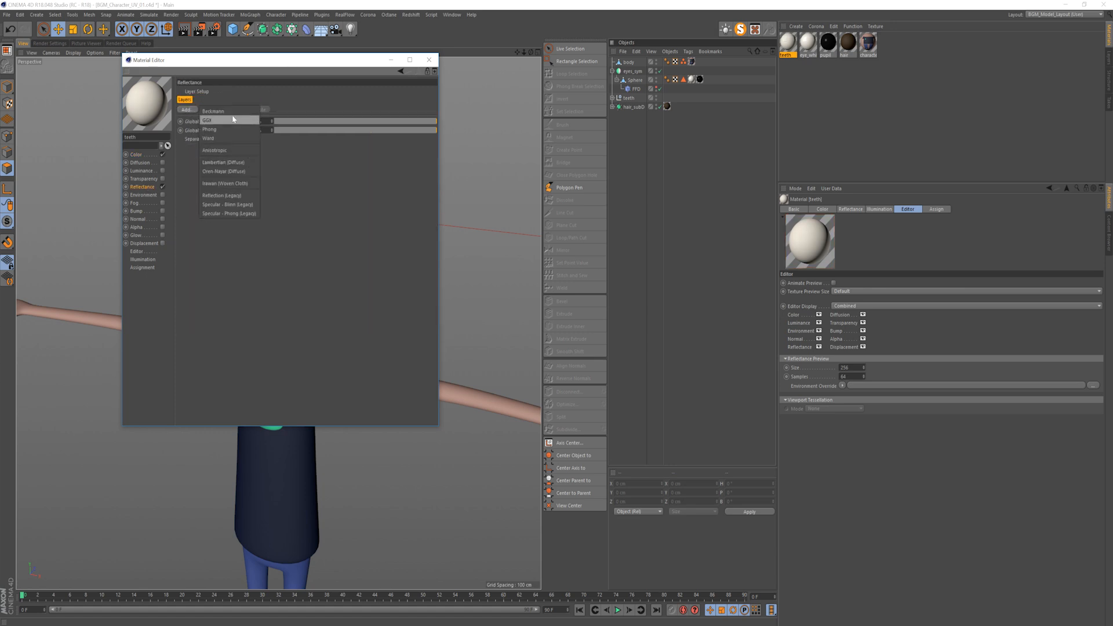
click(219, 120)
click(270, 120)
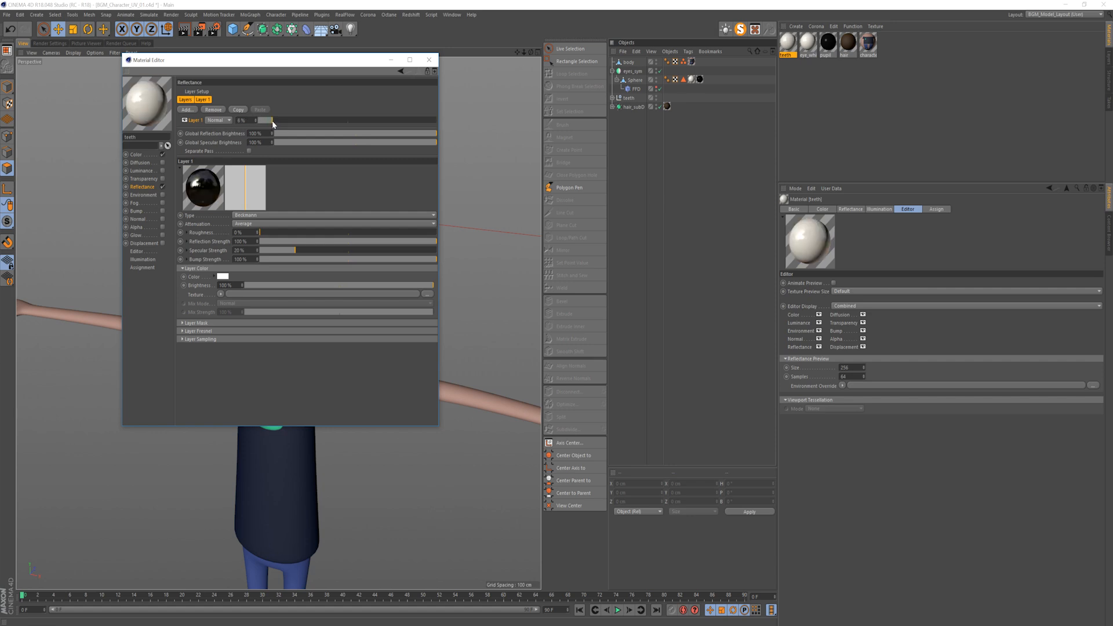
click(429, 60)
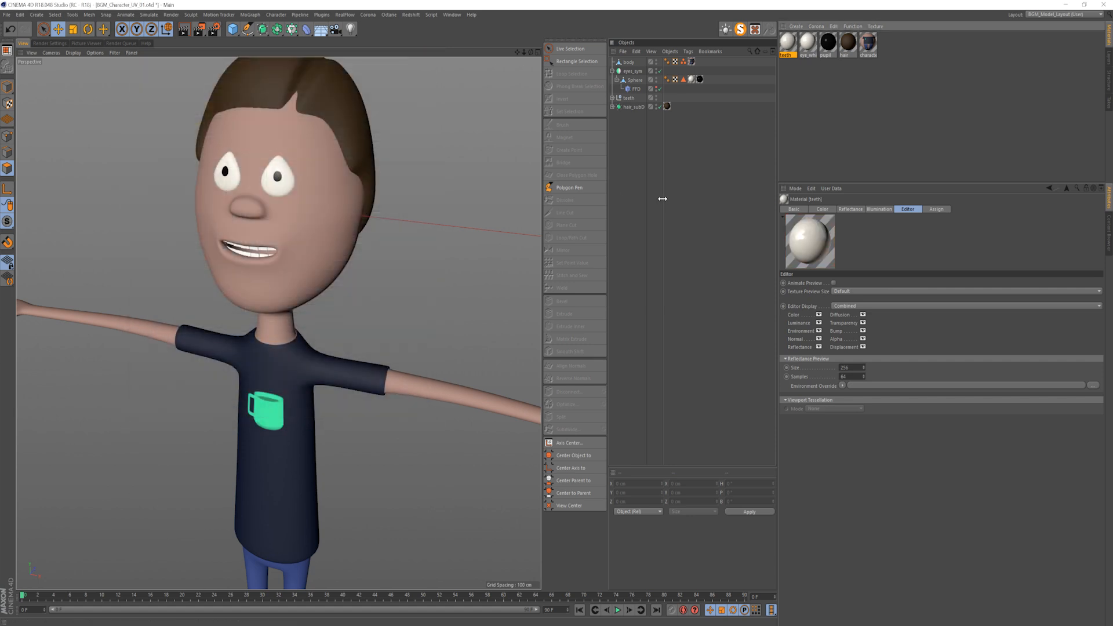
Step: Collapse the eyes symmetry group and assign the teeth material to the teeth object
click(611, 71)
drag(798, 43, 632, 79)
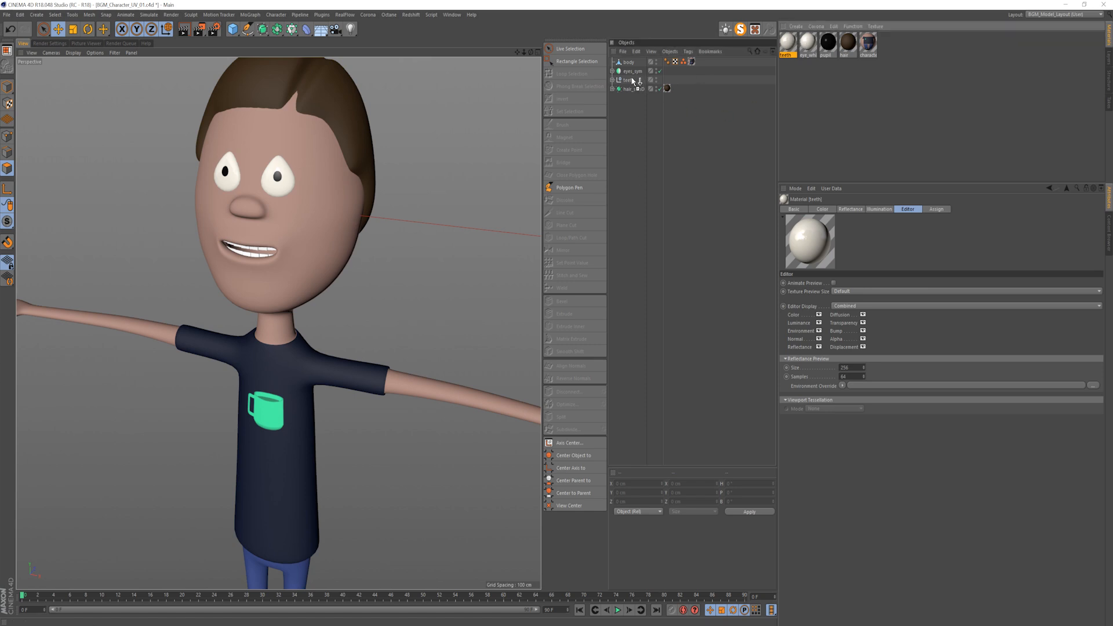
click(648, 171)
Step: Examine the whole character with all its materials applied, from head to shoes
alt+right_drag(263, 137, 221, 224)
alt+middle_drag(320, 300, 313, 266)
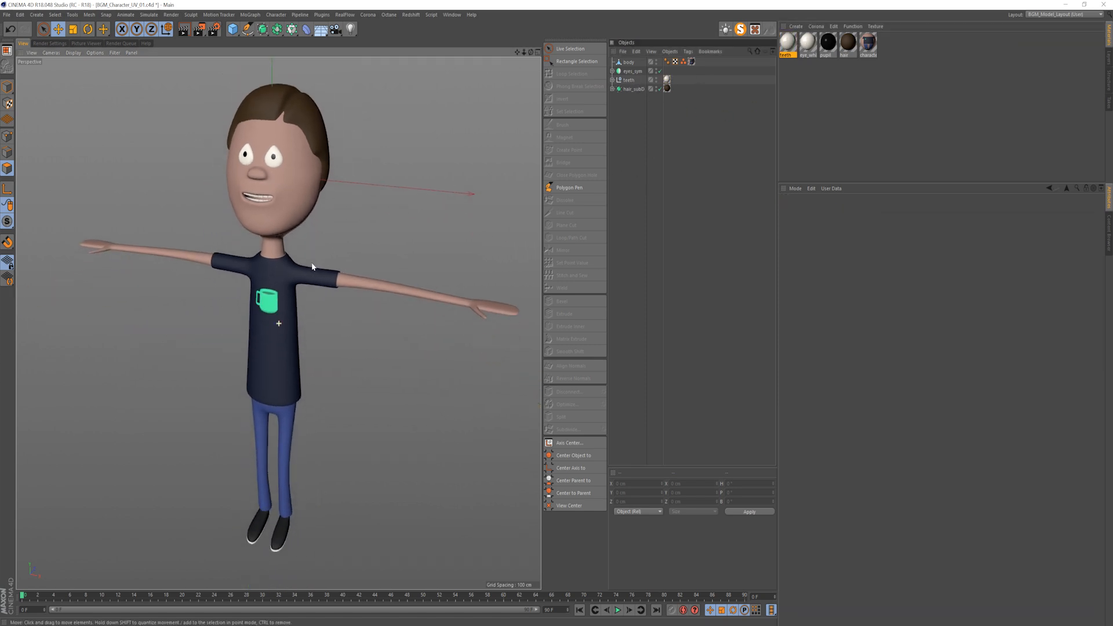
mouse_move(289, 251)
alt+mouse_down()
mouse_move(373, 250)
mouse_move(278, 255)
mouse_move(296, 253)
alt+mouse_up()
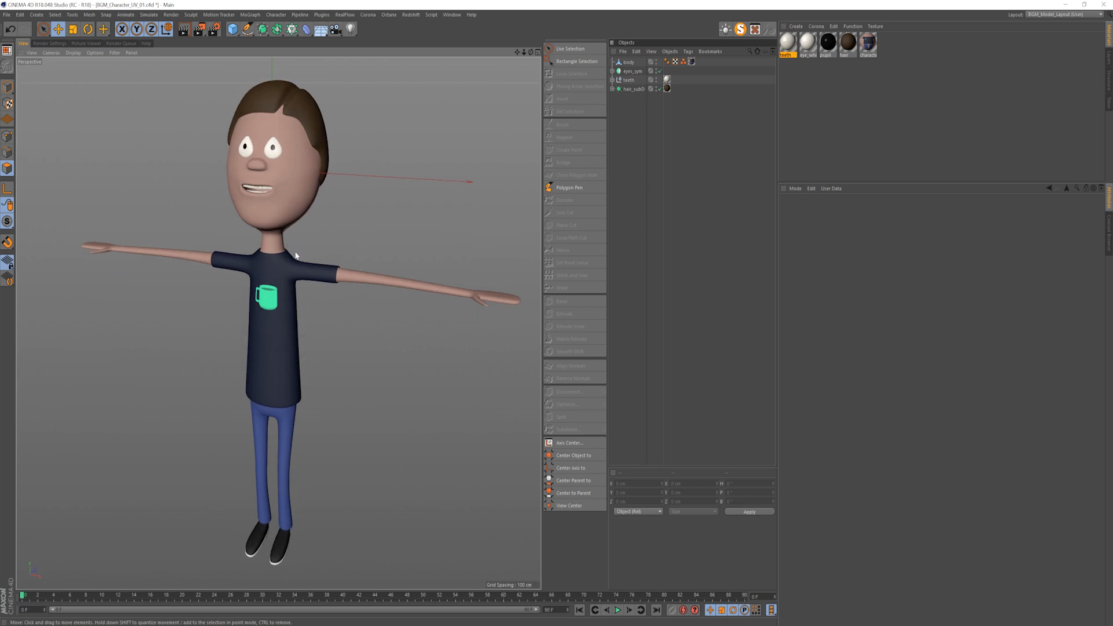
alt+right_drag(295, 253, 256, 268)
alt+middle_drag(293, 272, 277, 274)
alt+drag(277, 276, 291, 282)
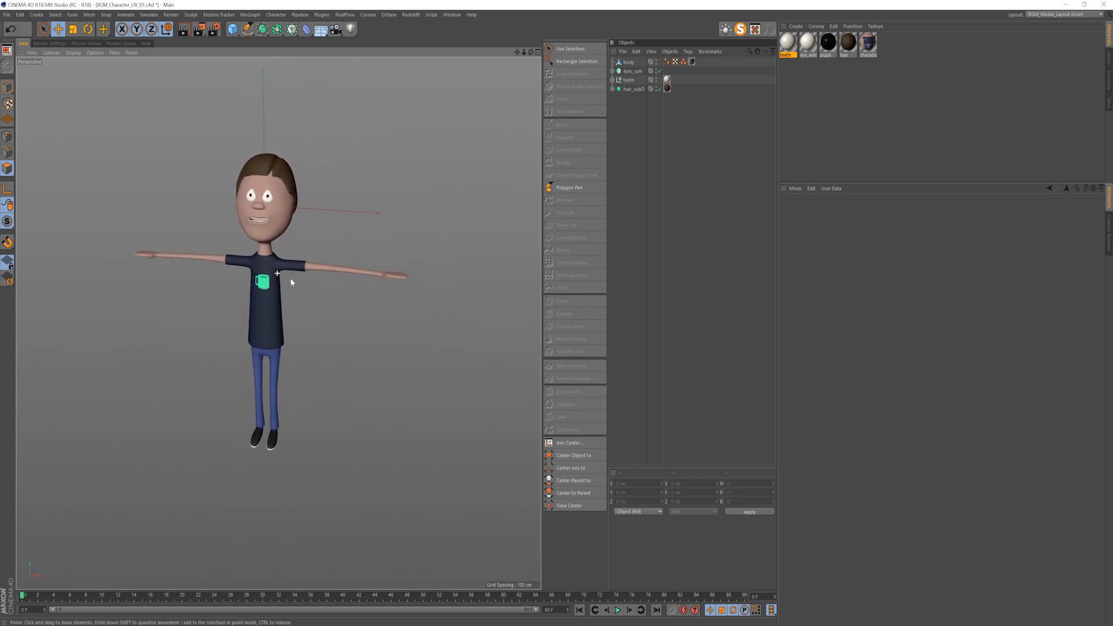